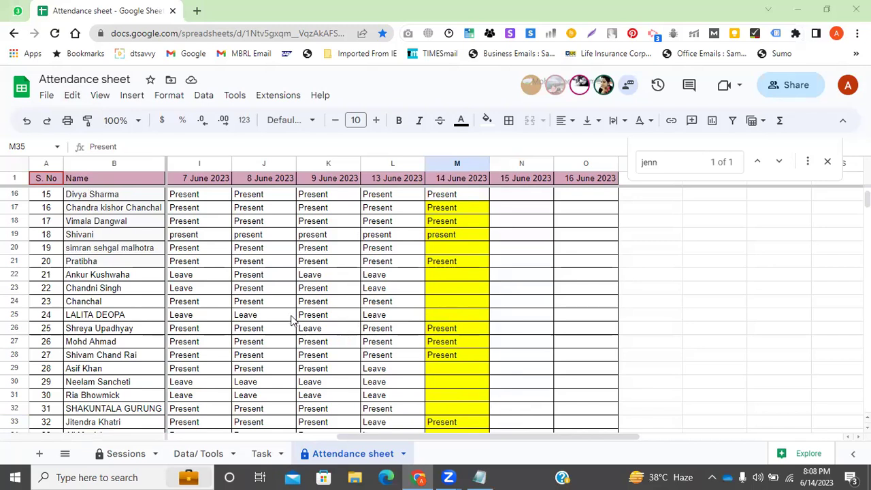
pyautogui.click(758, 476)
pyautogui.click(787, 446)
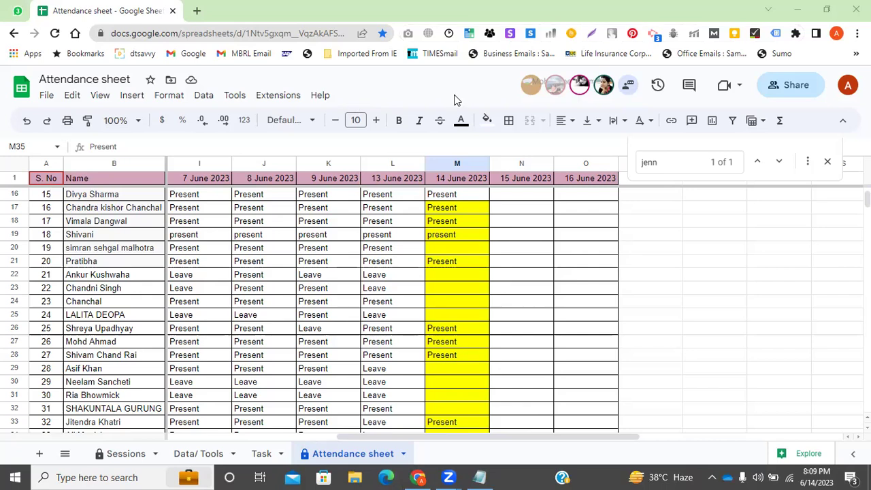
# Step: Search the Attendance sheet for "ka" and copy the Present entry from K4 into the 14 June 2023 cell of row 4
pyautogui.hotkey('ctrl', 'f')
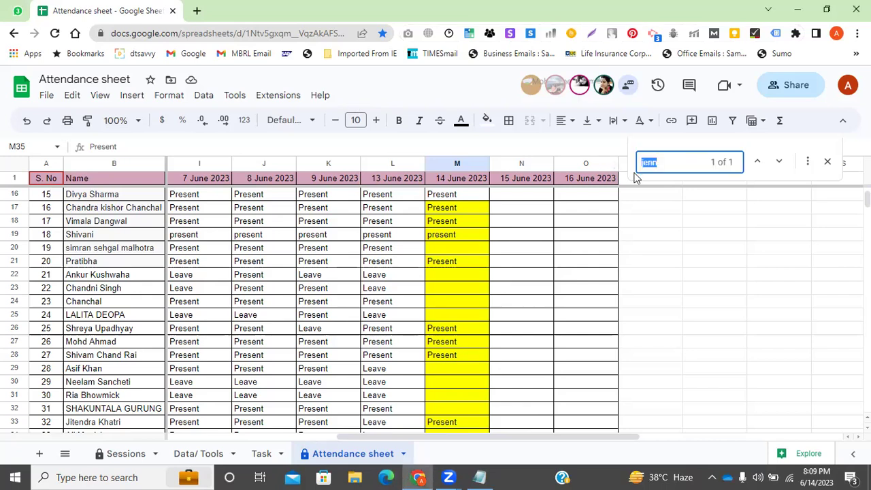
pyautogui.write('ka')
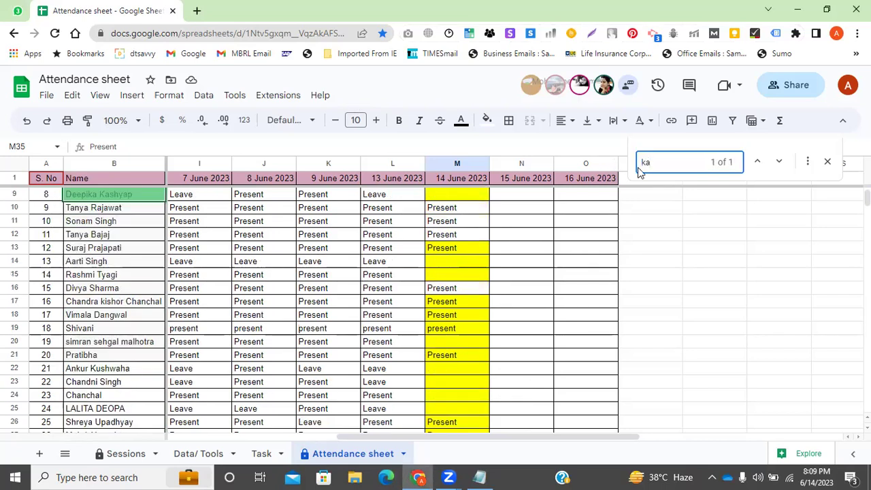
pyautogui.scroll(2, 249, 249)
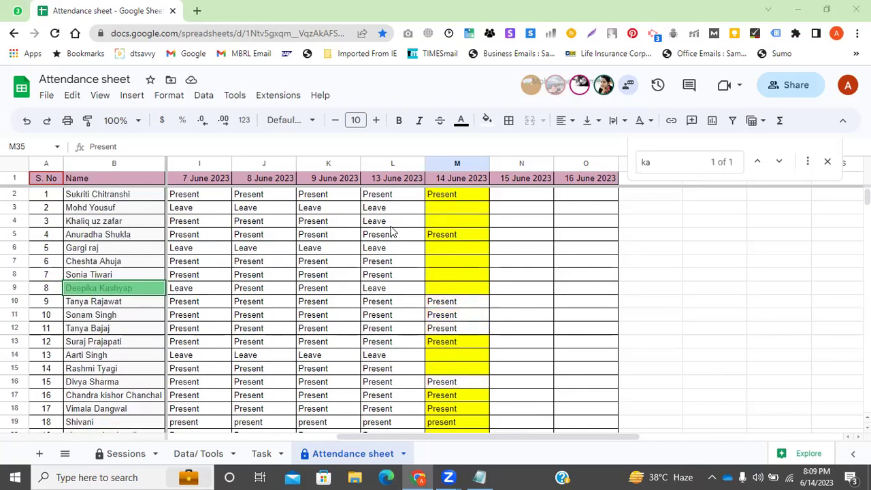
pyautogui.click(330, 225)
pyautogui.hotkey('ctrl', 'c')
pyautogui.click(447, 225)
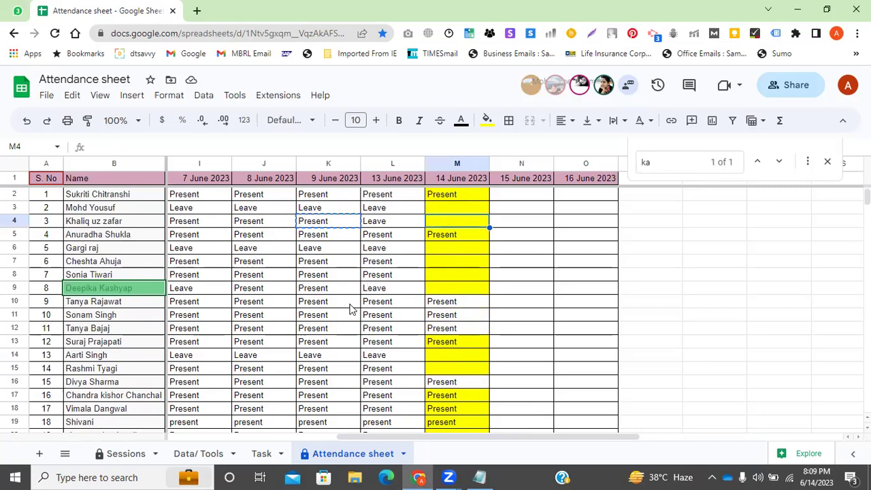
pyautogui.hotkey('ctrl', 'v')
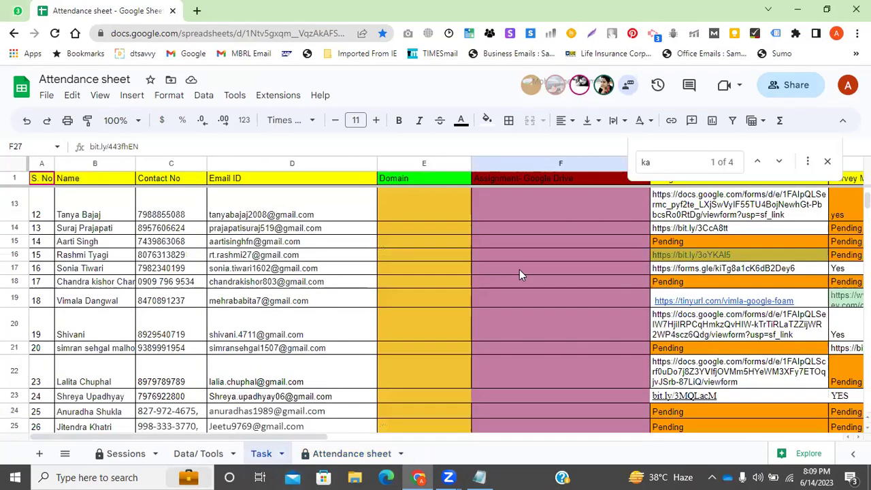
# Step: Review the participant rows of the Task sheet down to its last entry and open a new browser tab
pyautogui.scroll(1, 514, 300)
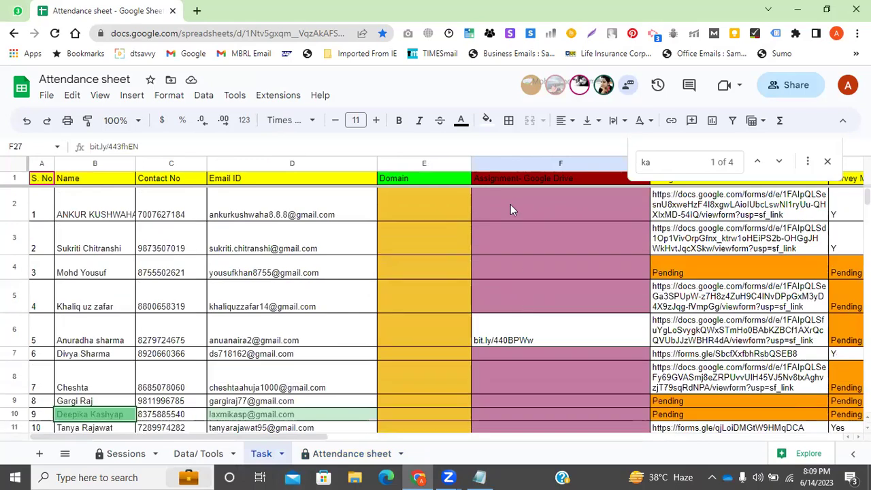
pyautogui.scroll(-2, 534, 306)
pyautogui.scroll(-6, 533, 323)
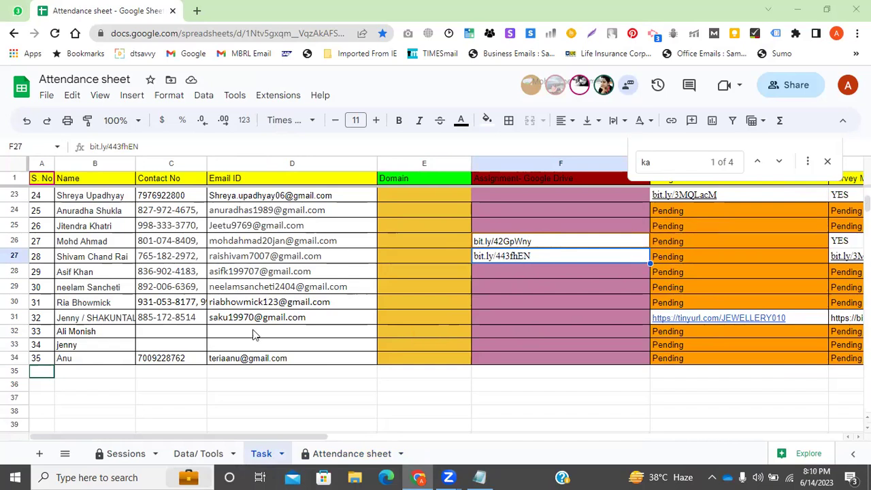
pyautogui.hotkey('ctrl', 't')
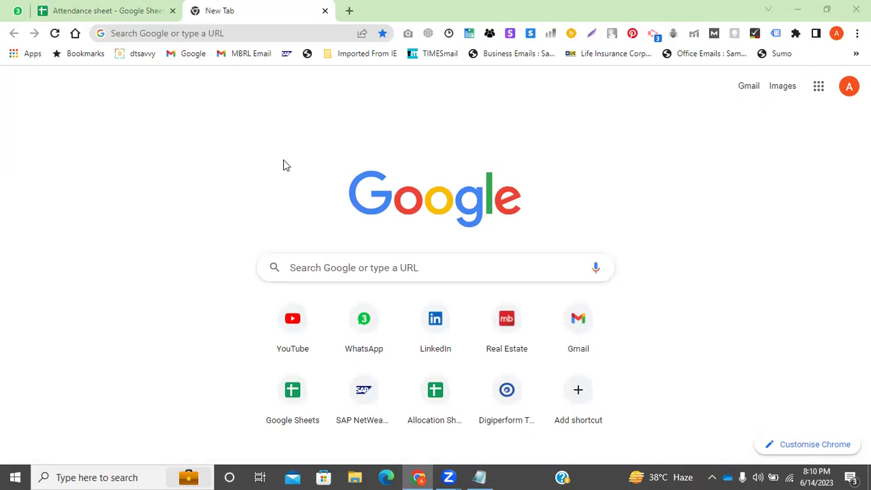
# Step: Return to the Attendance sheet, search for "che" and paste Present into the 14 June 2023 cell of row 7
pyautogui.click(154, 8)
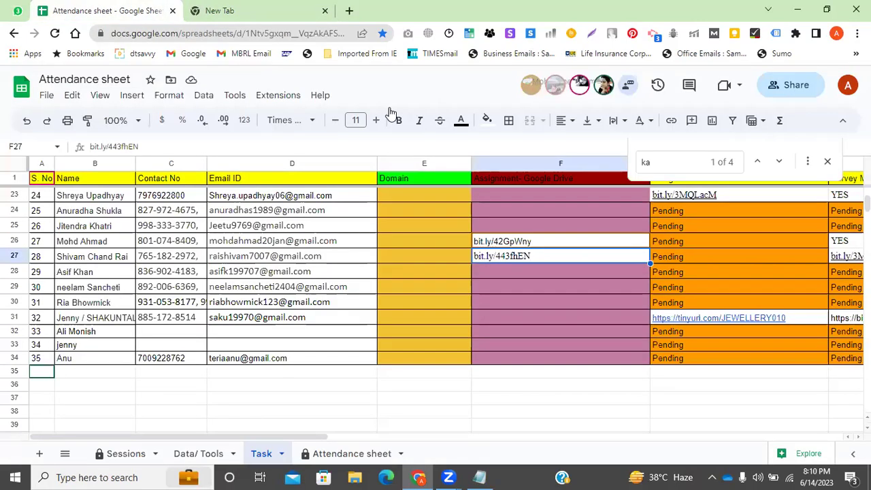
pyautogui.click(355, 454)
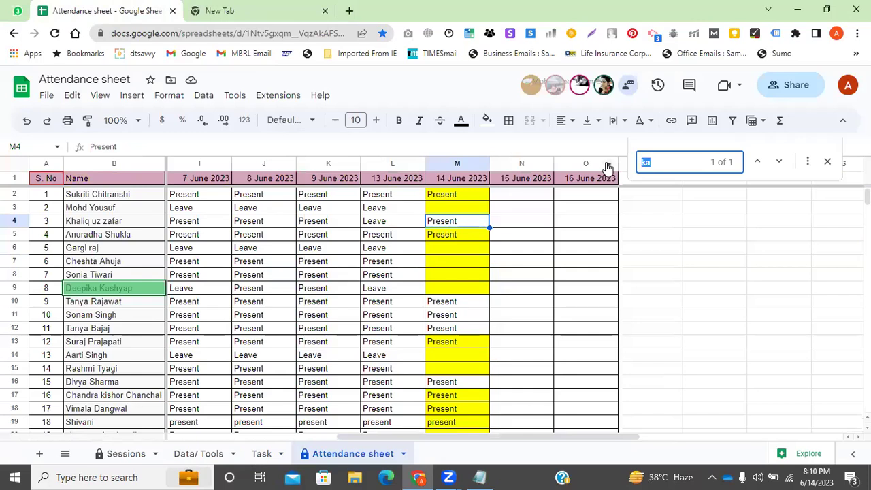
pyautogui.write('che')
pyautogui.click(407, 267)
pyautogui.click(445, 267)
pyautogui.hotkey('ctrl', 'v')
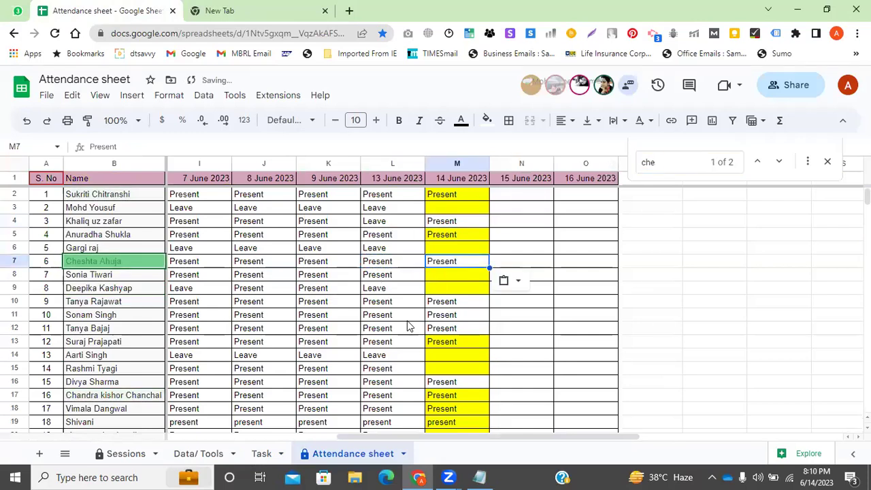
# Step: Search the Attendance sheet for "chan"
pyautogui.doubleClick(647, 162)
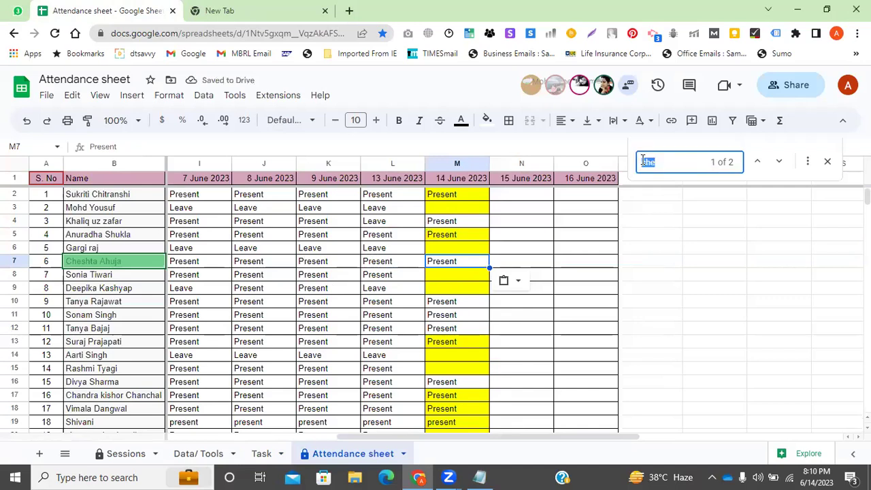
pyautogui.write('chan')
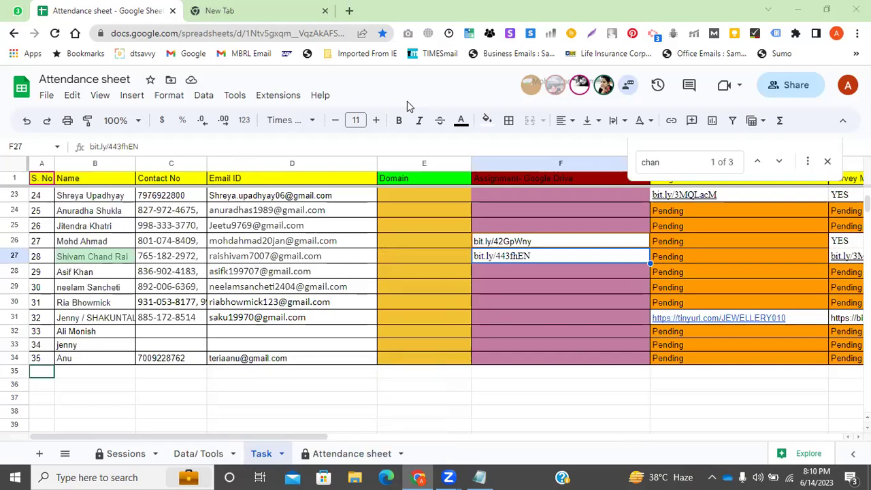
# Step: Switch to the blank browser tab and open the suggested GoDaddy hosting page
pyautogui.hotkey('ctrl', 'Tab')
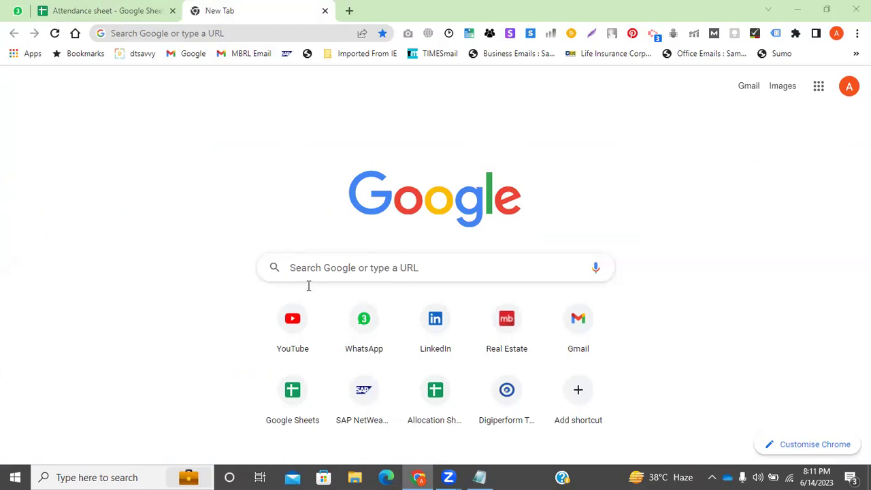
pyautogui.click(242, 28)
pyautogui.write('gog')
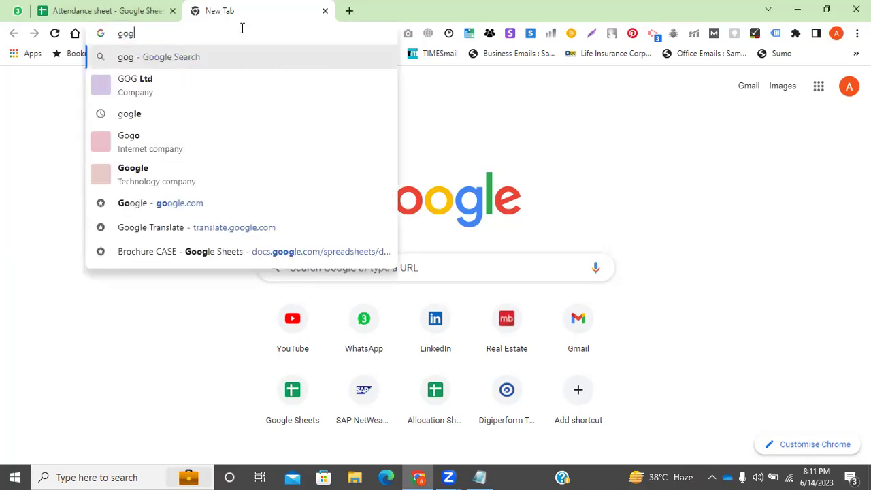
pyautogui.press('BackSpace')
pyautogui.write('da')
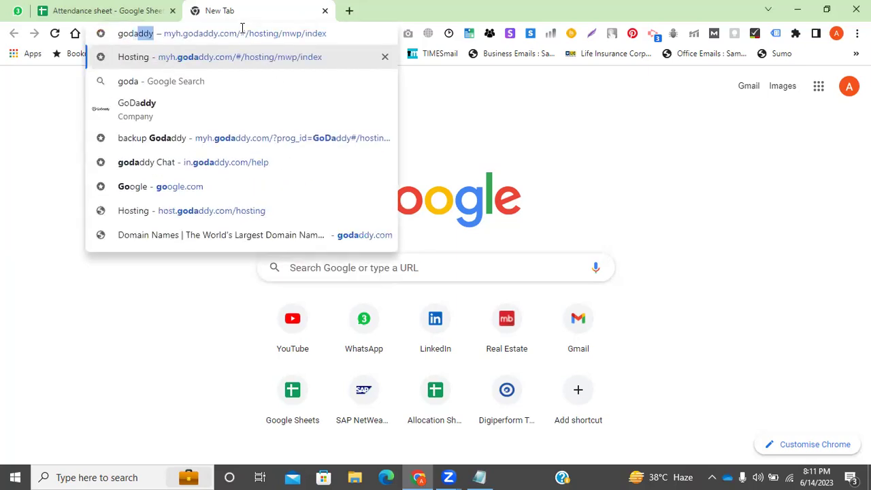
pyautogui.press('Return')
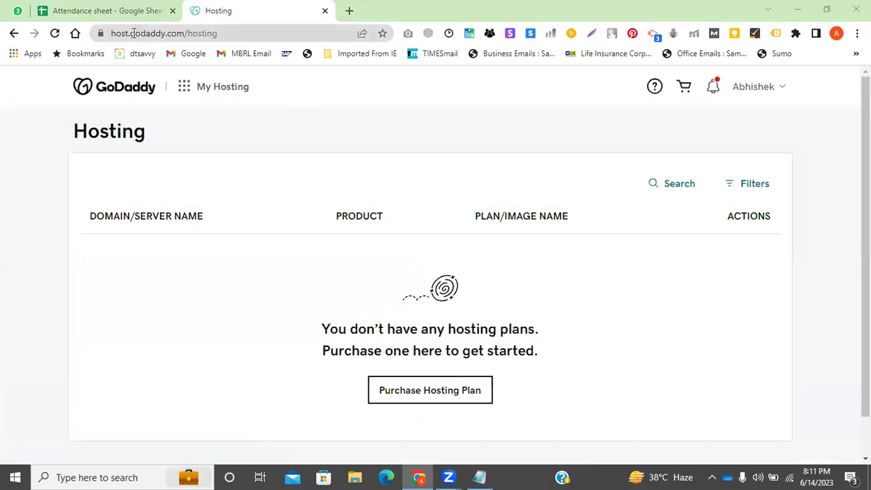
# Step: Shorten the hosting page's web address to godaddy.com and load the GoDaddy home page
pyautogui.moveTo(129, 34); pyautogui.dragTo(104, 32)
pyautogui.press('Delete')
pyautogui.press('Delete')
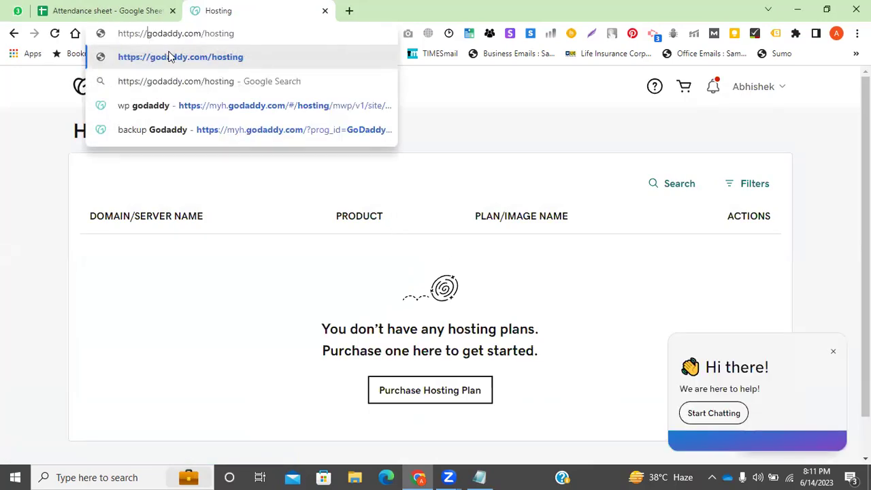
pyautogui.moveTo(206, 37); pyautogui.dragTo(279, 33)
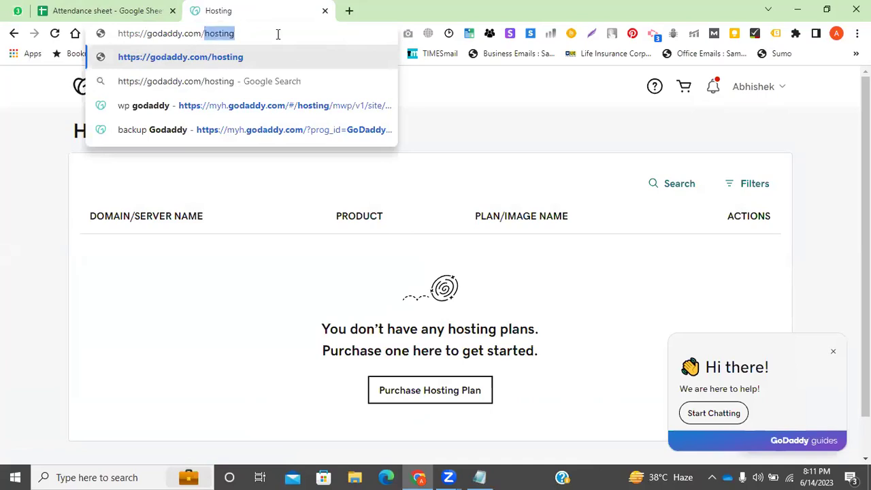
pyautogui.press('BackSpace')
pyautogui.press('BackSpace')
pyautogui.moveTo(146, 33); pyautogui.dragTo(116, 34)
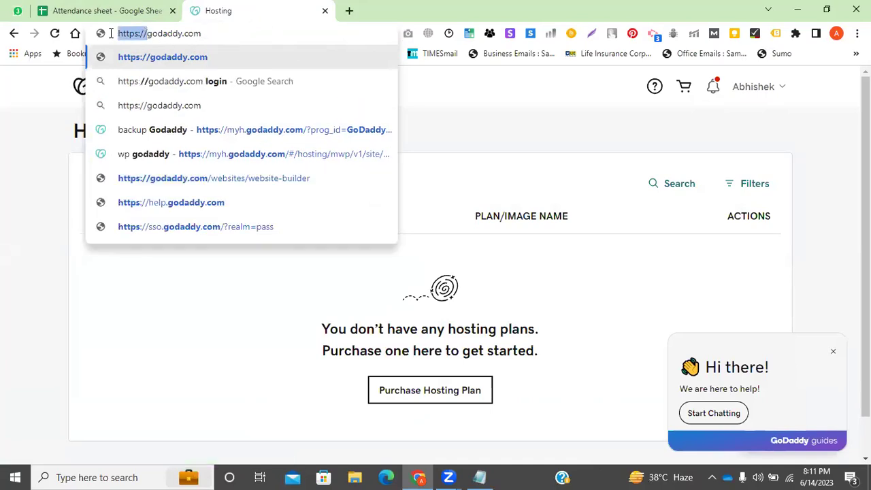
pyautogui.press('BackSpace')
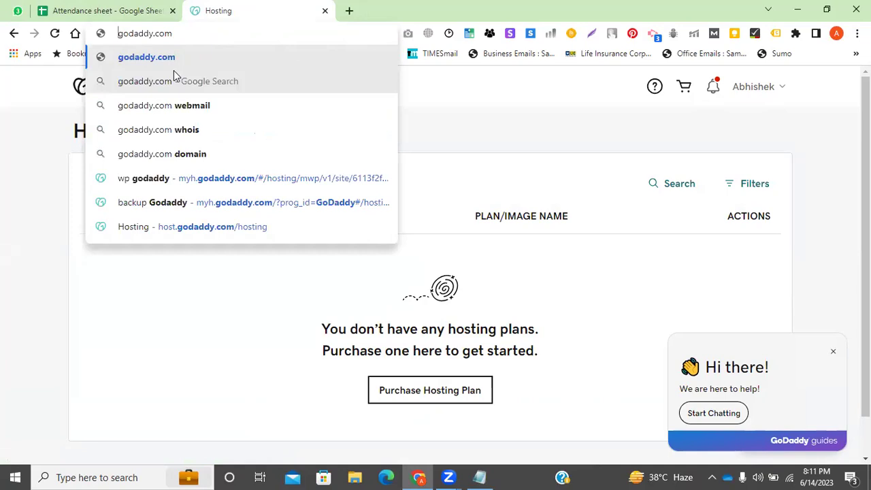
pyautogui.click(185, 60)
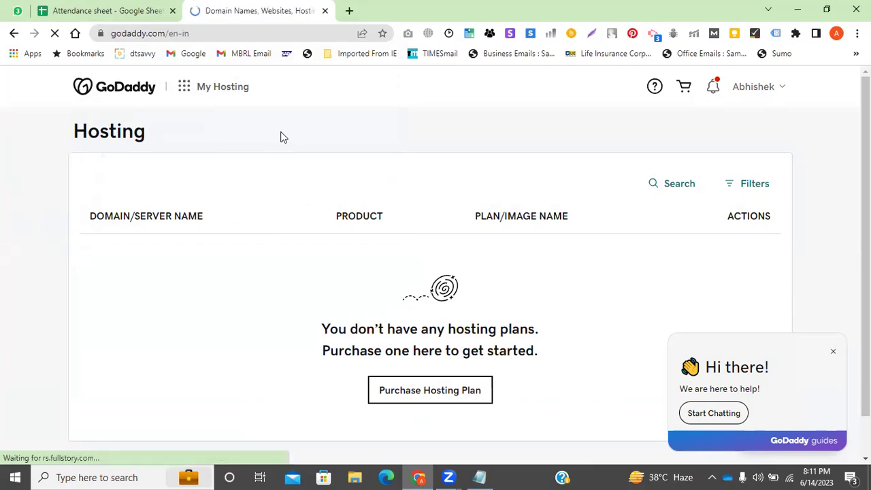
# Step: Return to the Task sheet and show the Domain column from its first rows
pyautogui.hotkey('ctrl', 'shift', 'Tab')
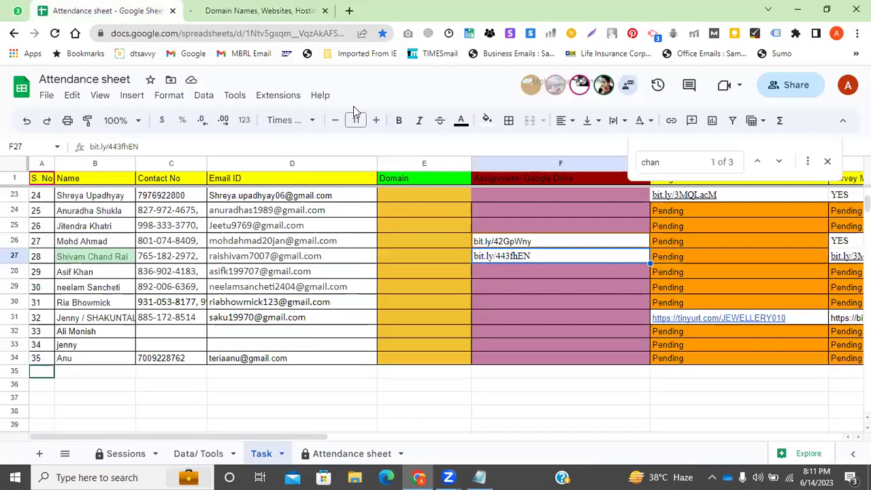
pyautogui.scroll(3, 505, 292)
pyautogui.scroll(2, 476, 290)
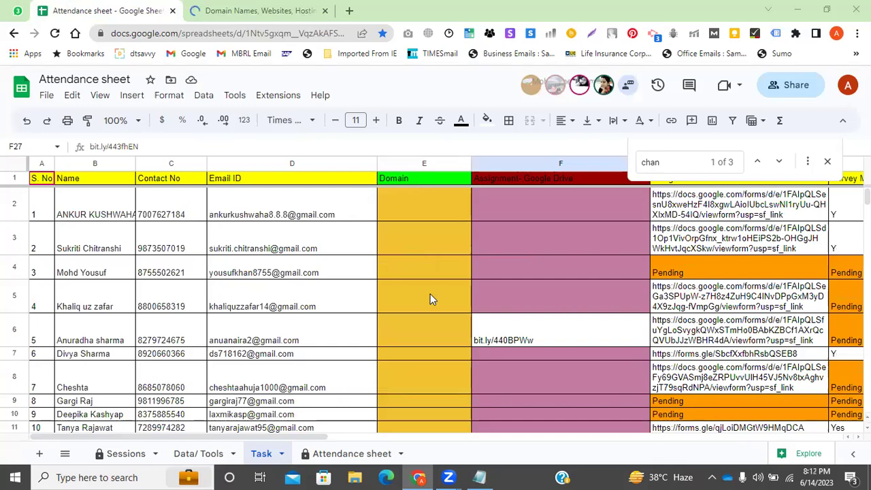
# Step: Open techcrunch.com in a new browser tab and highlight the domain name in its web address
pyautogui.hotkey('ctrl', 't')
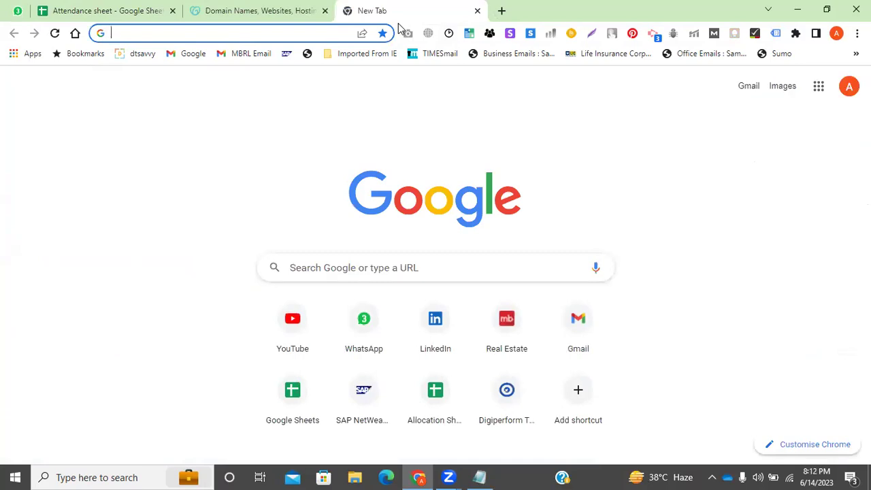
pyautogui.write('tech')
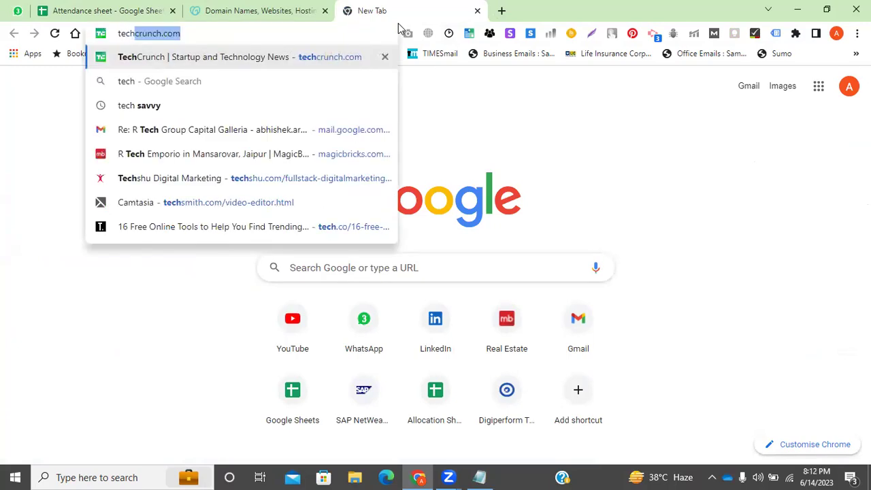
pyautogui.press('Return')
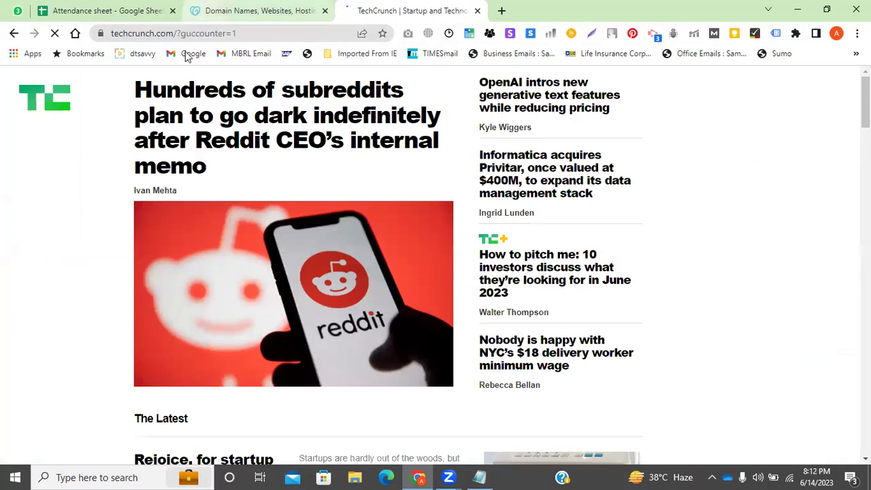
pyautogui.doubleClick(155, 34)
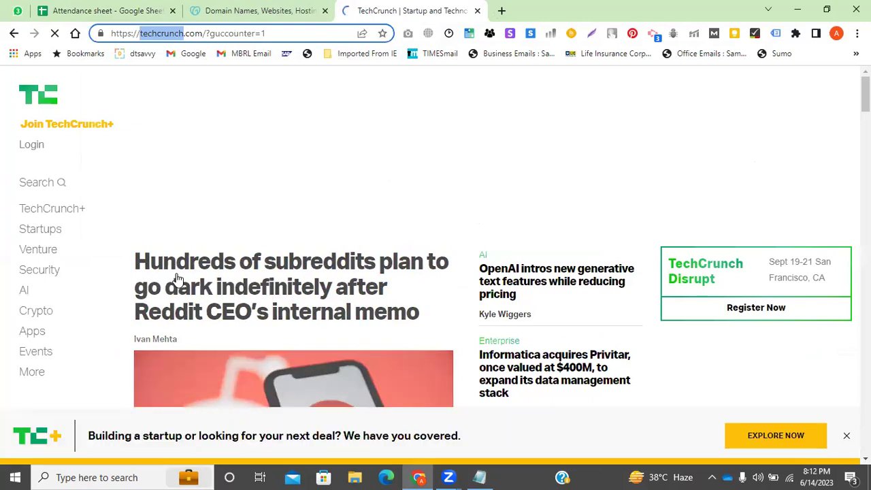
# Step: Switch back to the GoDaddy home page and search for the domain techcrunch
pyautogui.hotkey('ctrl', 'shift', 'Tab')
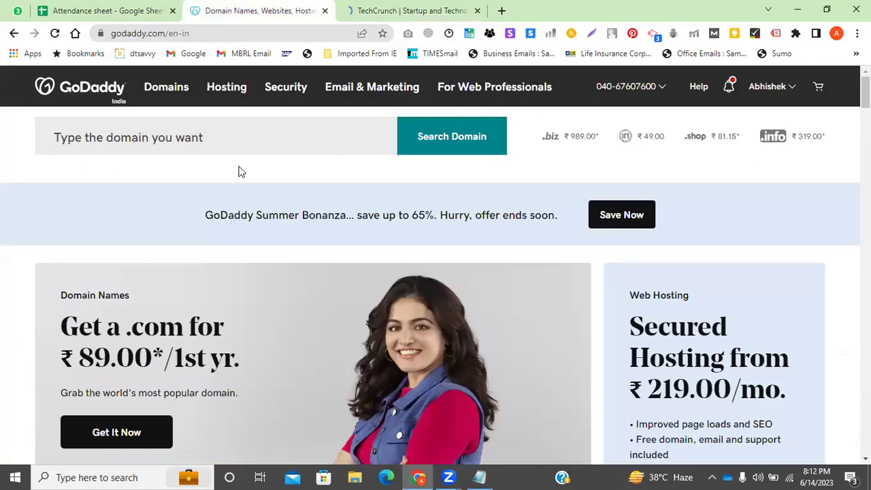
pyautogui.click(196, 143)
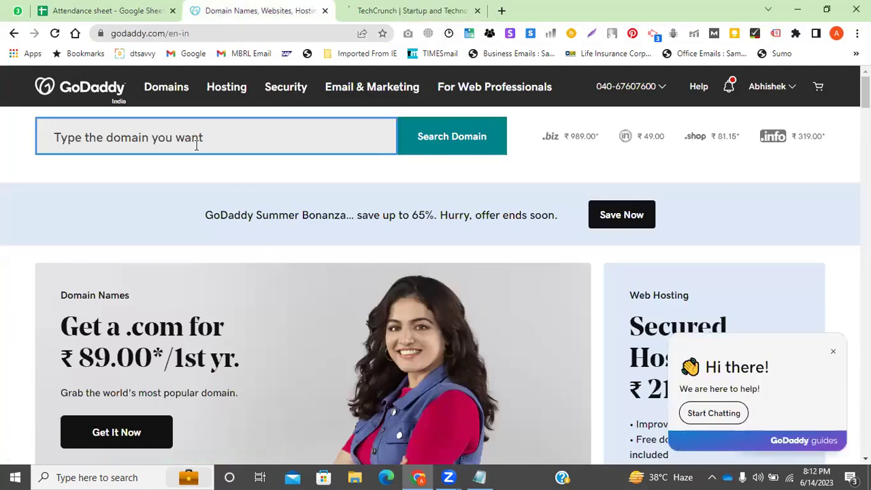
pyautogui.write('techcrunch')
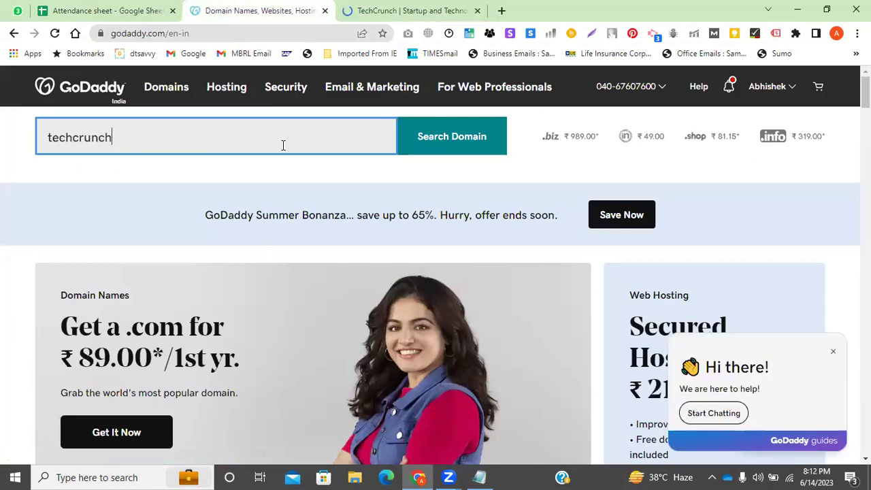
pyautogui.click(420, 136)
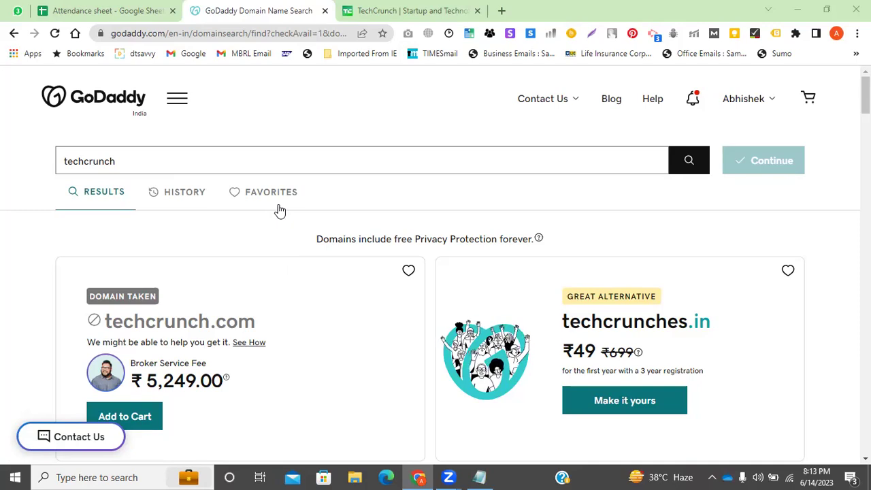
# Step: Return to the spreadsheet's Attendance sheet and search for the participant's first name
pyautogui.click(126, 11)
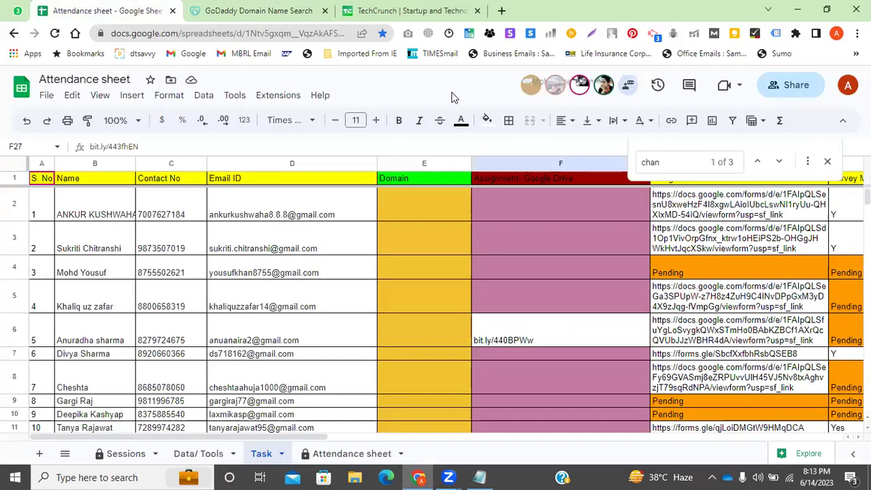
pyautogui.hotkey('ctrl', 'shift', 'pagedown')
pyautogui.click(674, 161)
pyautogui.write('anu')
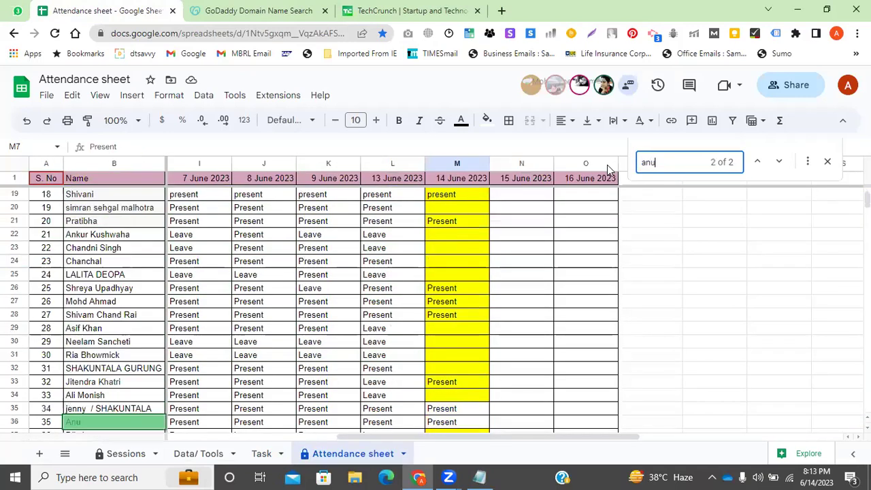
# Step: Step through the name-search matches in rows 5 and 36 to check their 14 June 2023 attendance
pyautogui.press('Return')
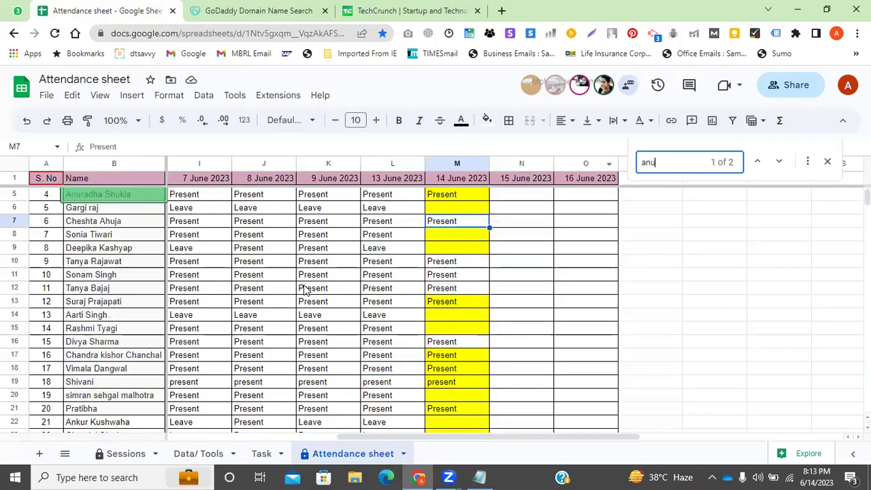
pyautogui.click(401, 198)
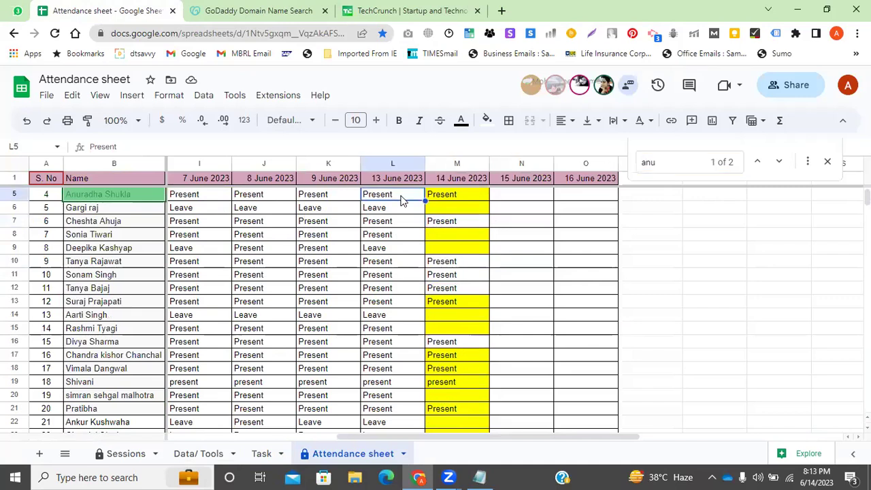
pyautogui.click(667, 168)
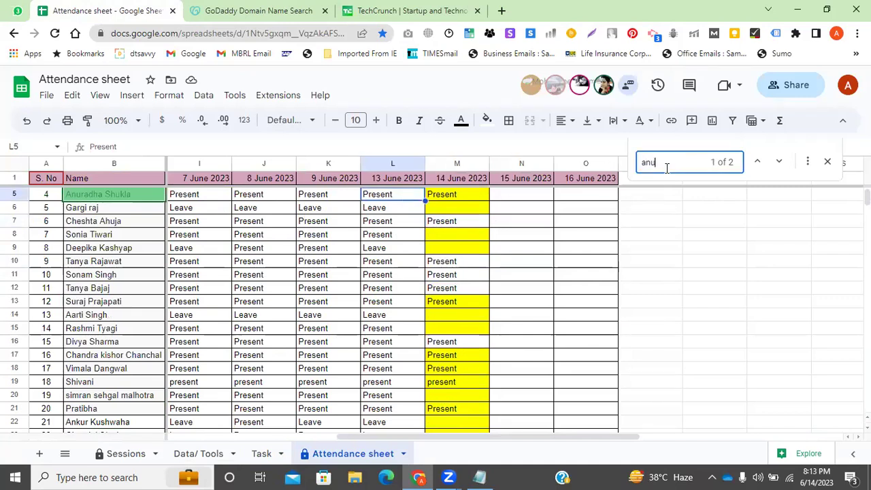
pyautogui.press('Return')
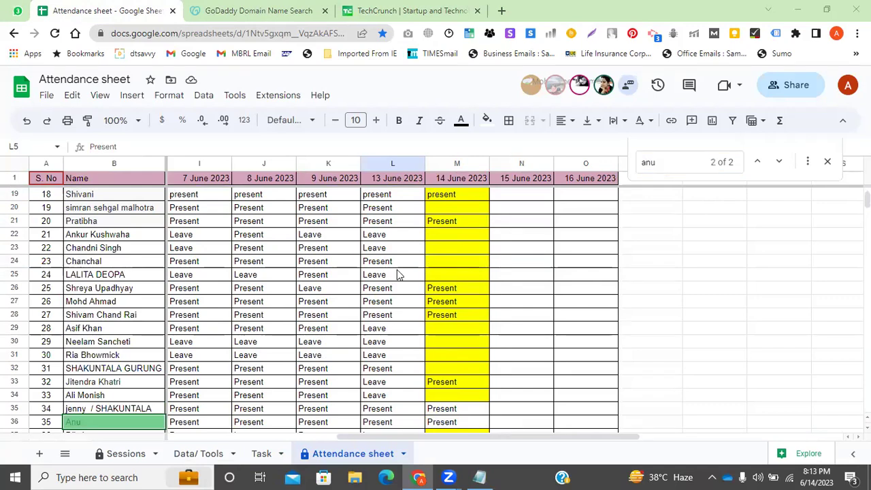
# Step: Search for the participant in row 22 by first name and mark them Present for 14 June 2023
pyautogui.click(642, 163)
pyautogui.write('ank')
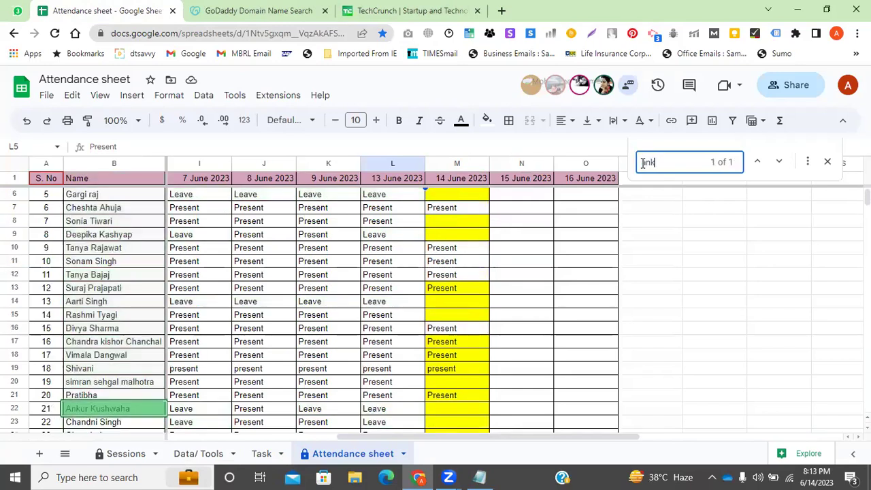
pyautogui.click(451, 411)
pyautogui.write('Present')
# Step: Look up the participants in rows 28 and 8 by name, and copy row 8's 13 June Present entry into 14 June 2023
pyautogui.click(642, 162)
pyautogui.write('shiv')
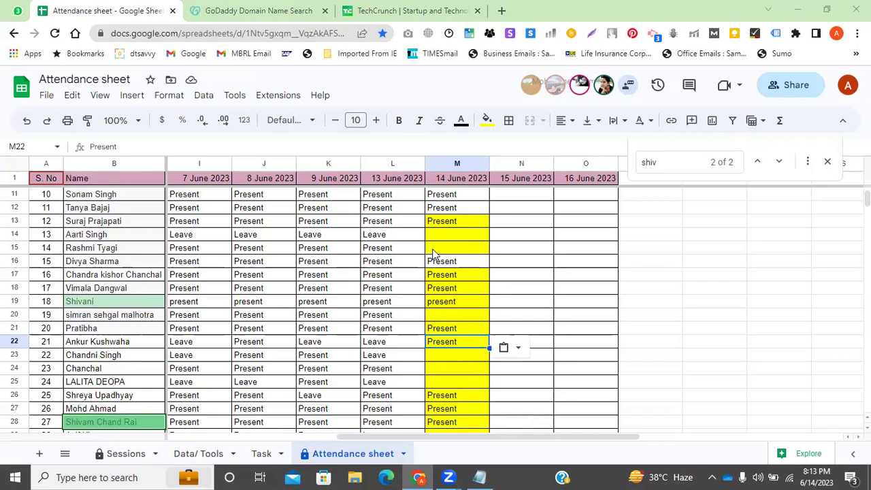
pyautogui.doubleClick(652, 162)
pyautogui.write('s')
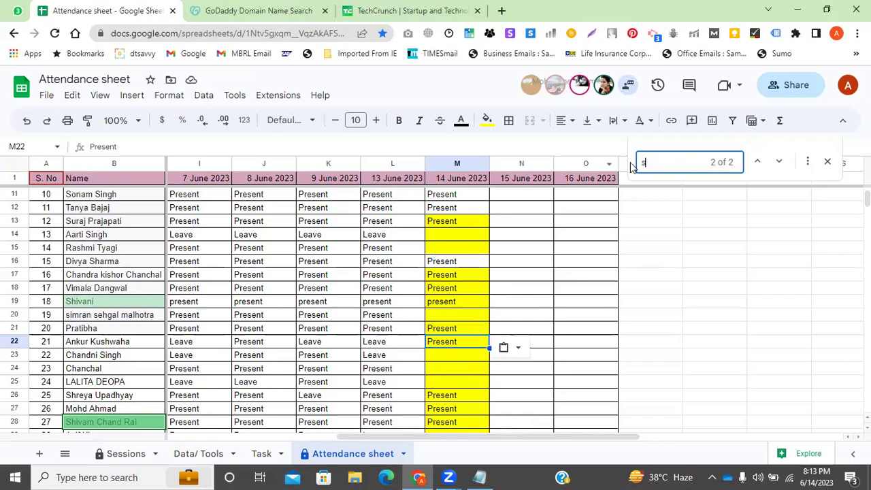
pyautogui.write('oni')
pyautogui.click(422, 197)
pyautogui.hotkey('ctrl', 'c')
pyautogui.press('Right')
pyautogui.hotkey('ctrl', 'v')
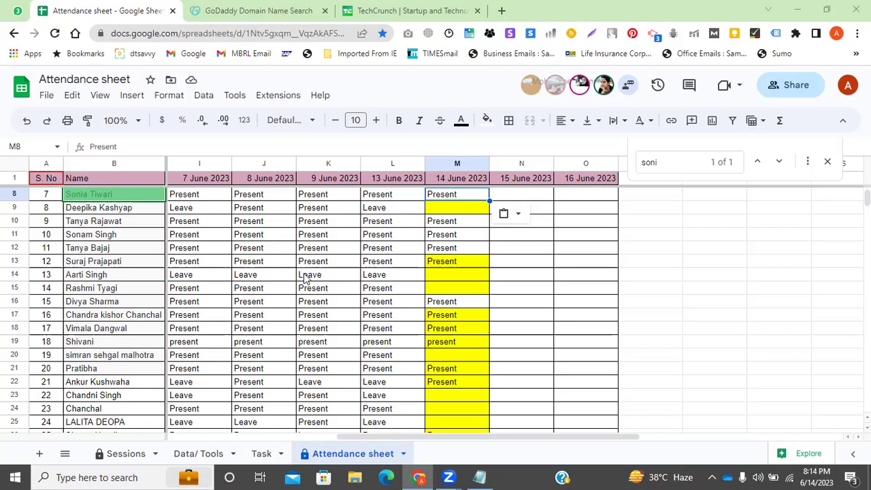
# Step: Search for the participant in row 7 by first name and check their 14 June 2023 attendance
pyautogui.hotkey('ctrl', 'f')
pyautogui.write('che')
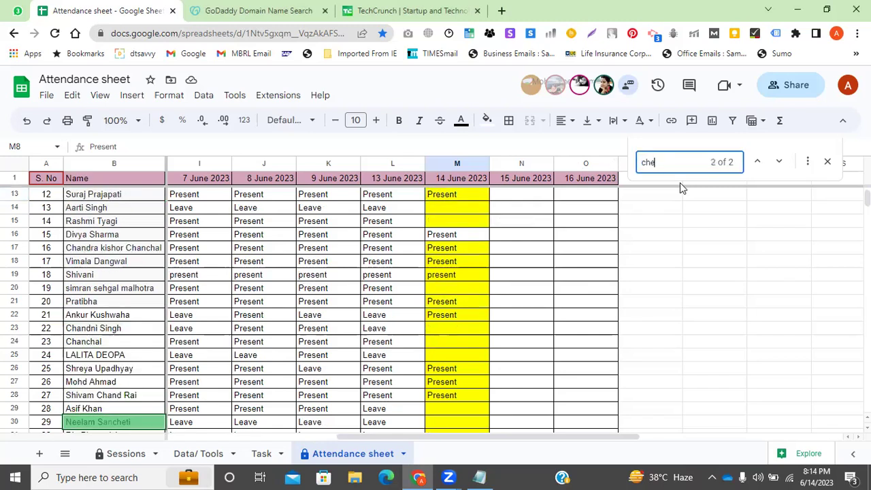
pyautogui.press('Return')
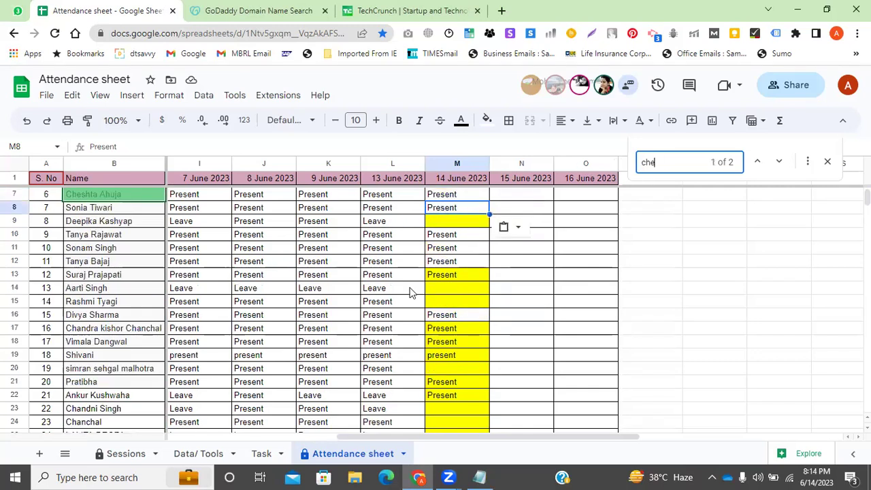
pyautogui.hotkey('alt', 'Tab')
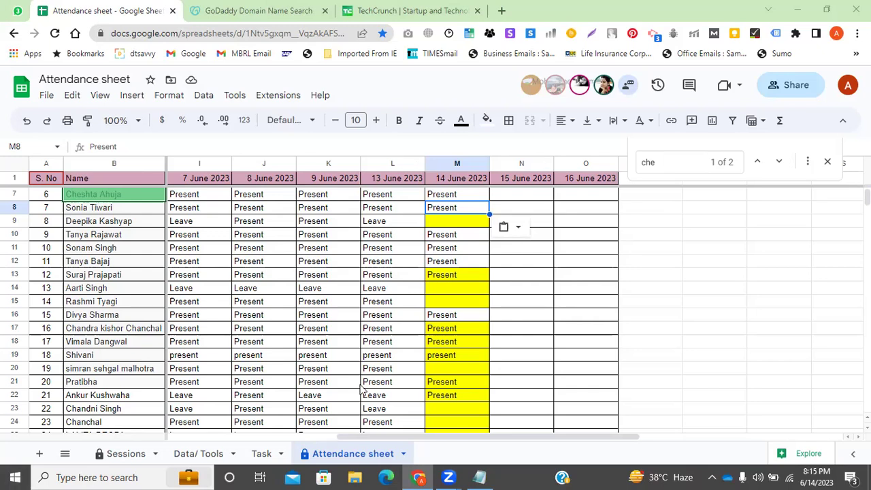
# Step: Glance at the GoDaddy search results, and return to the spreadsheet's Task sheet with the find box closed
pyautogui.click(236, 7)
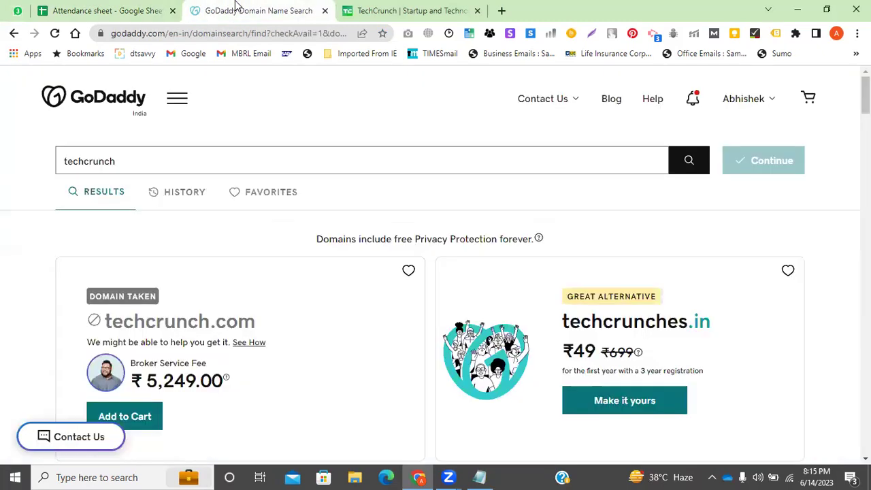
pyautogui.click(145, 162)
pyautogui.click(87, 9)
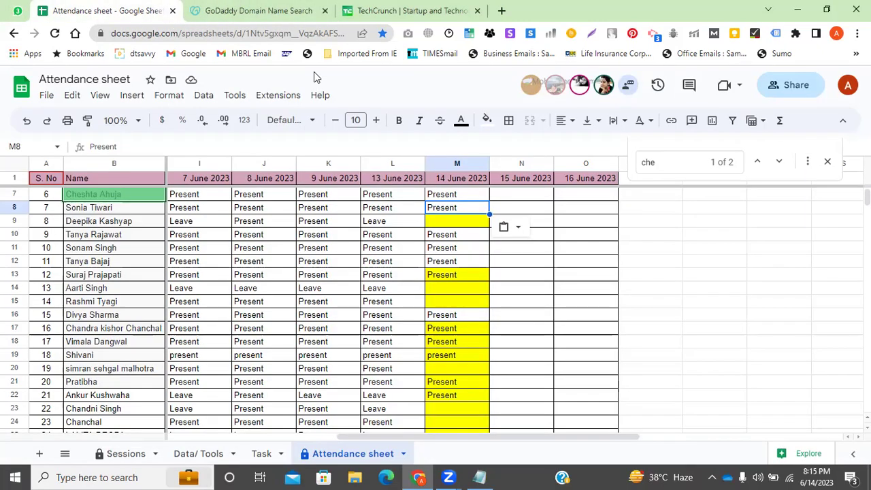
pyautogui.click(198, 453)
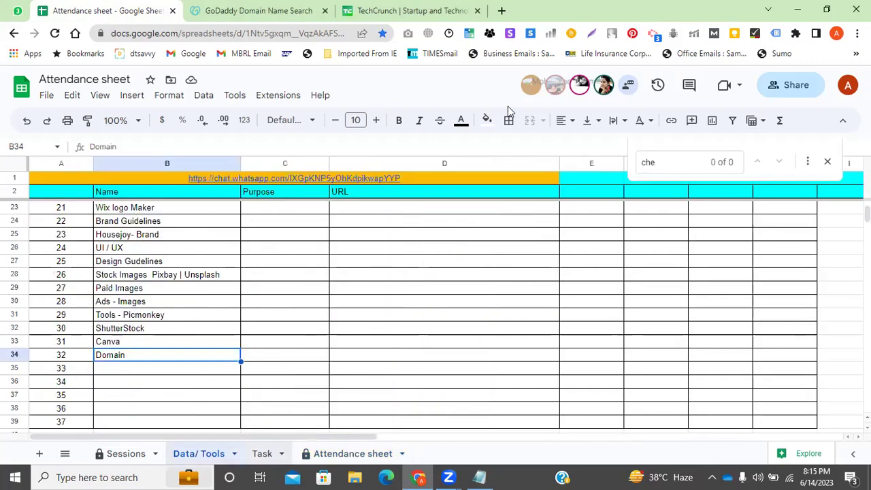
pyautogui.hotkey('ctrl', 'shift', 'pagedown')
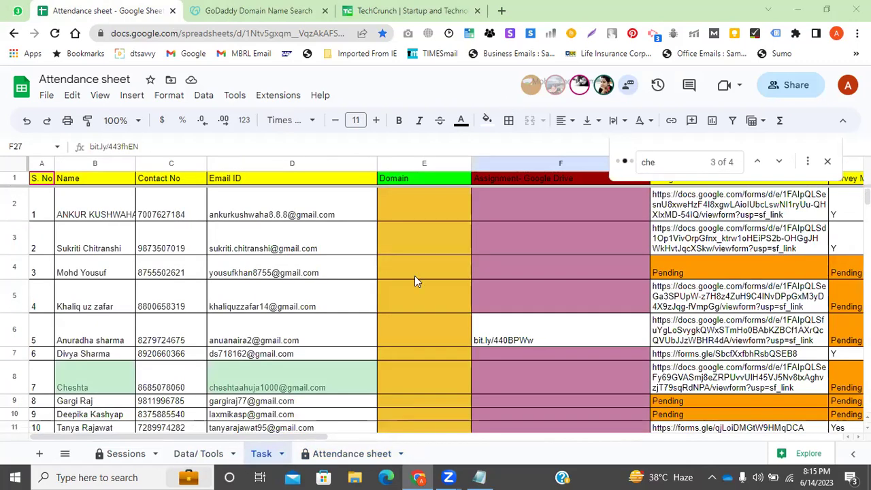
pyautogui.click(405, 258)
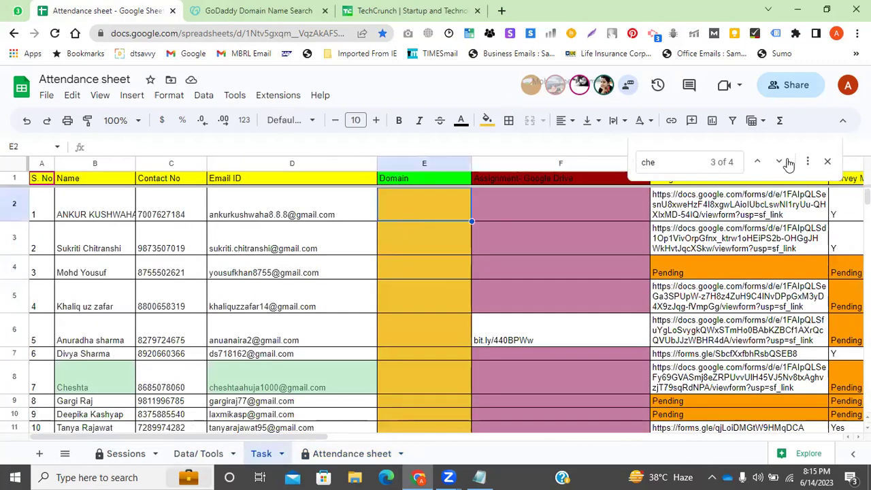
pyautogui.click(827, 161)
# Step: Point out the empty Domain cells E2 to E5 for the first four participants on the Task sheet
pyautogui.scroll(10, 422, 274)
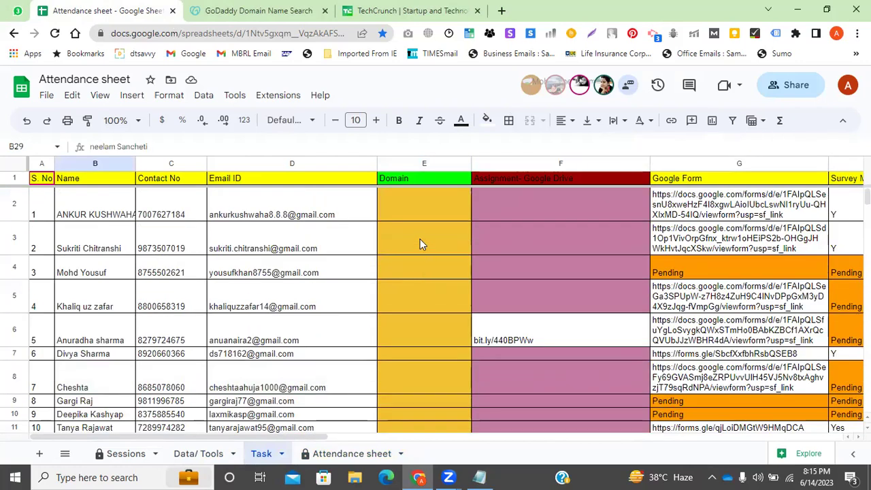
pyautogui.click(419, 212)
pyautogui.click(418, 242)
pyautogui.click(423, 273)
pyautogui.click(422, 287)
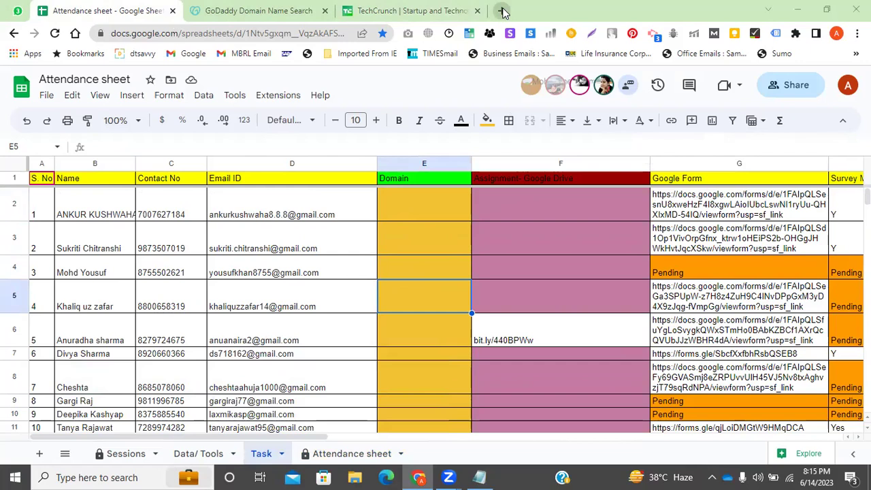
# Step: Switch to the TechCrunch page and highlight the .com extension in its web address
pyautogui.click(419, 11)
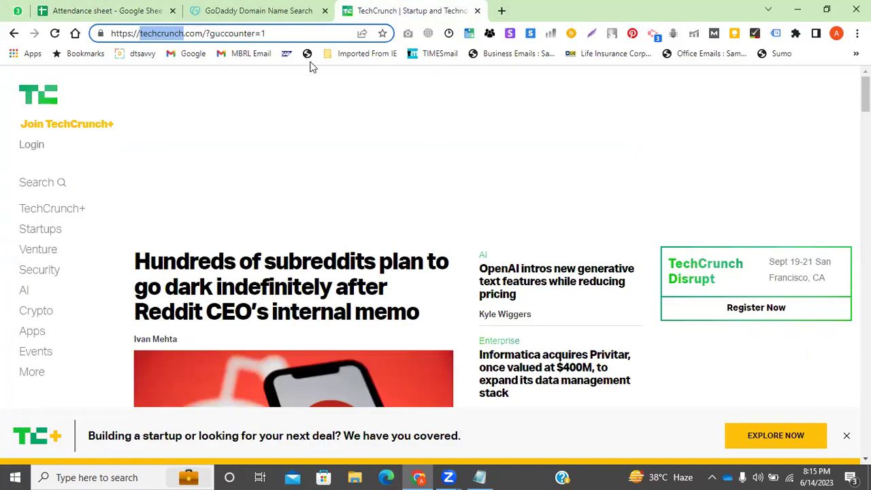
pyautogui.moveTo(202, 33); pyautogui.dragTo(183, 34)
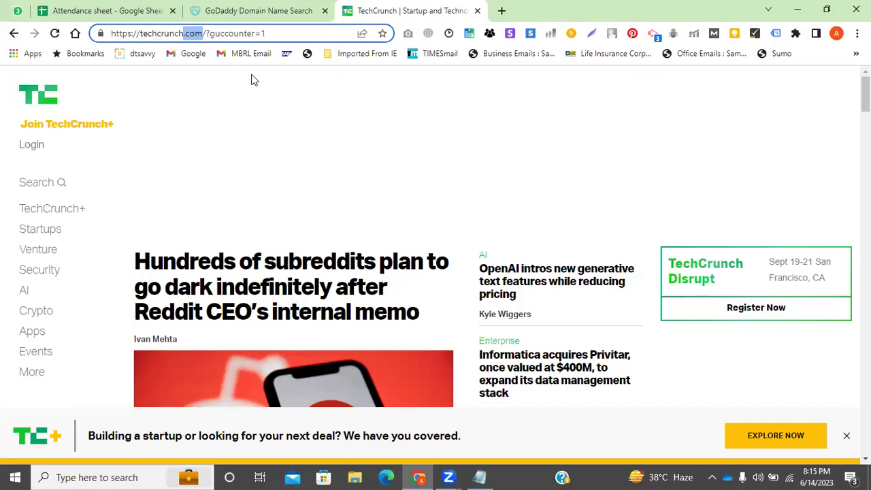
# Step: Review the techcrunch.com result on GoDaddy, highlighting its broker service fee and its availability label
pyautogui.click(237, 9)
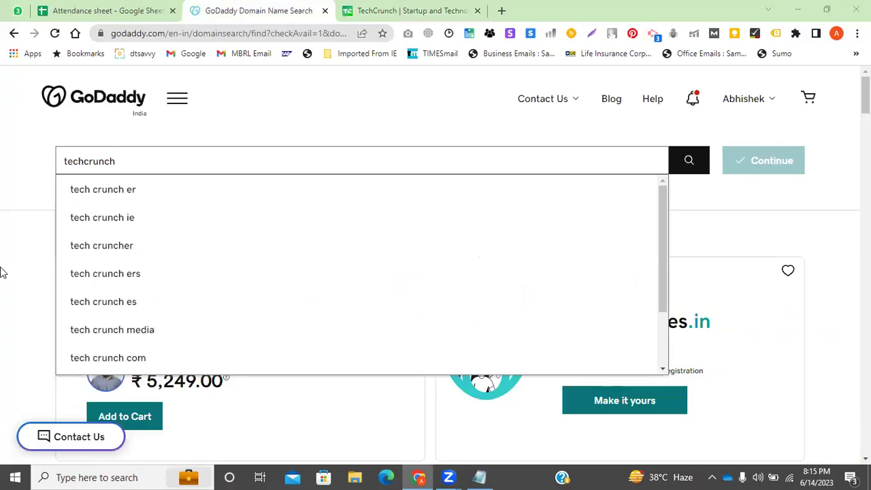
pyautogui.click(33, 309)
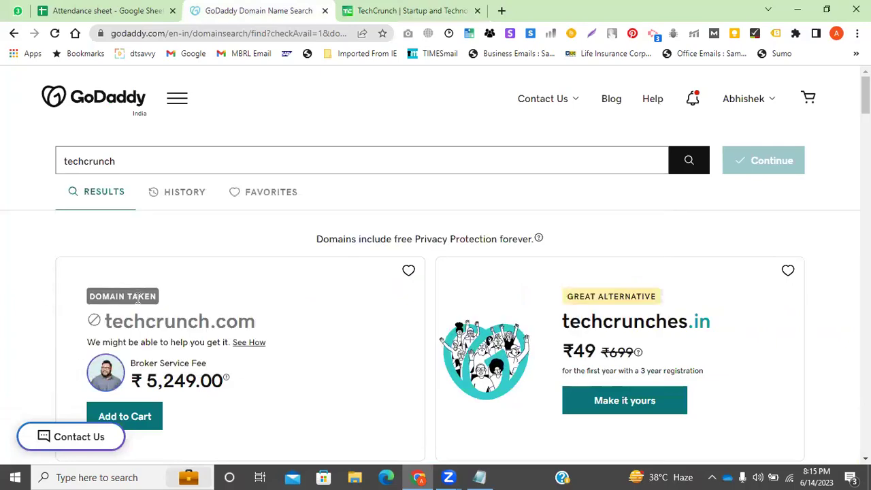
pyautogui.scroll(-1, 138, 297)
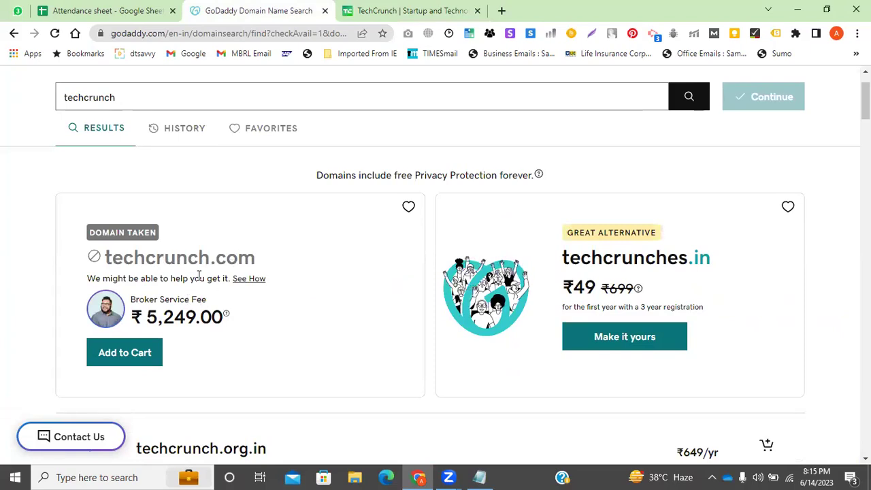
pyautogui.scroll(-2, 198, 280)
pyautogui.scroll(2, 195, 282)
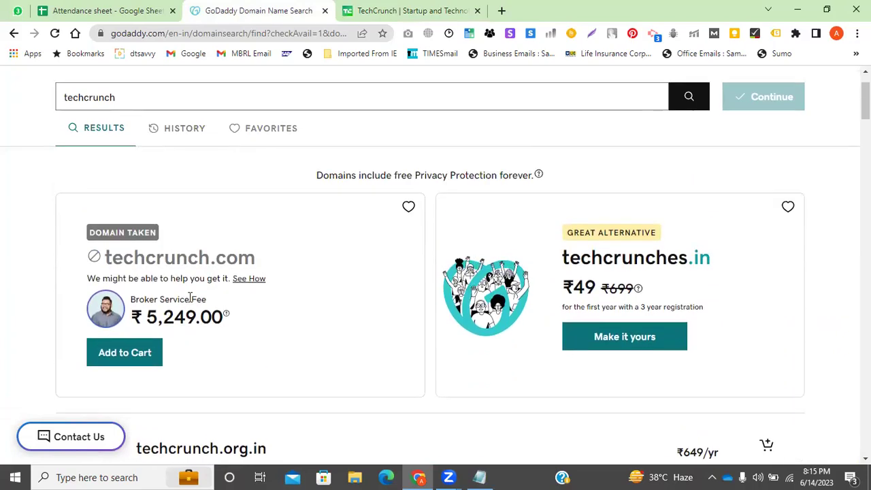
pyautogui.moveTo(146, 317); pyautogui.dragTo(223, 317)
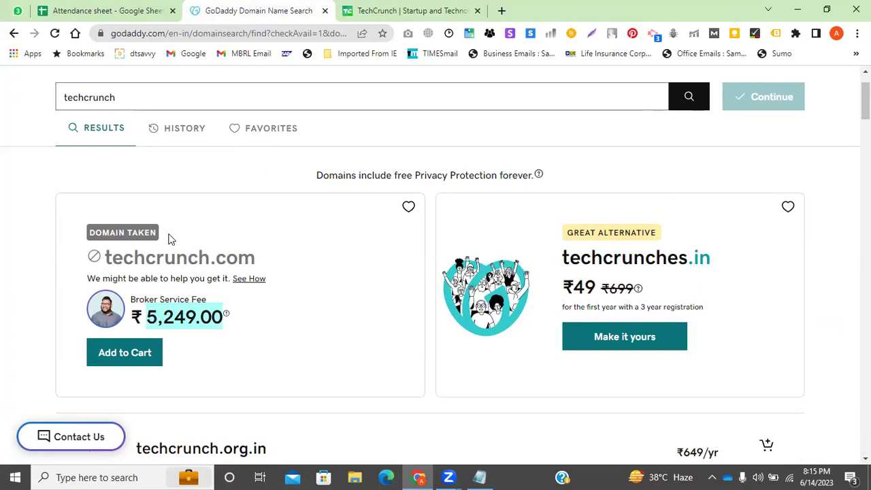
pyautogui.moveTo(170, 238); pyautogui.dragTo(81, 234)
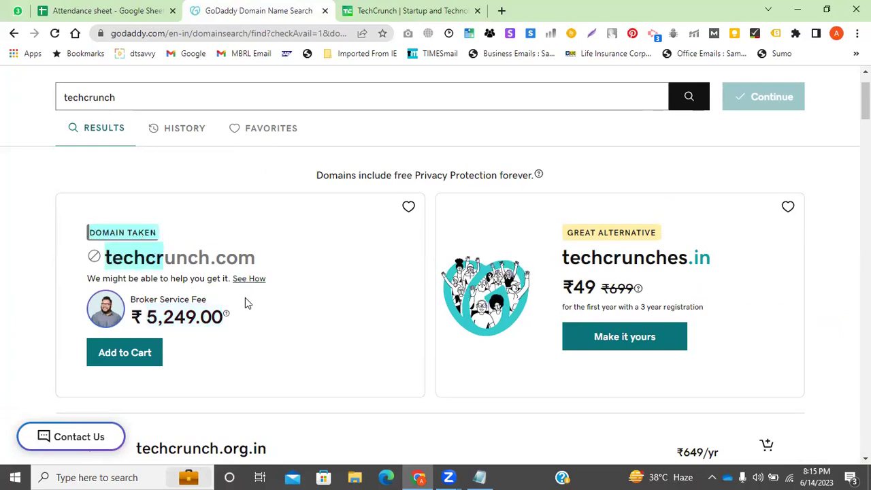
# Step: Highlight the .in extension of the suggested techcrunches.in and the .com extension of techcrunch.com in the GoDaddy results
pyautogui.click(720, 264)
pyautogui.moveTo(713, 262); pyautogui.dragTo(688, 261)
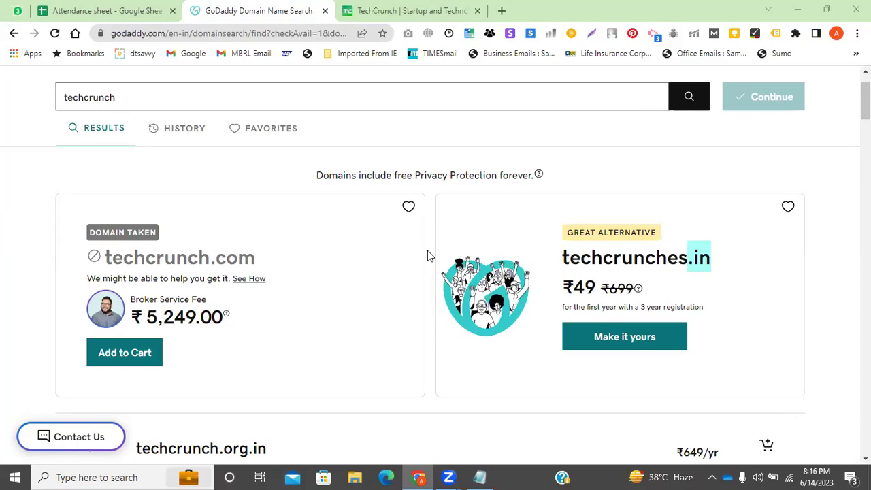
pyautogui.click(109, 11)
pyautogui.click(258, 10)
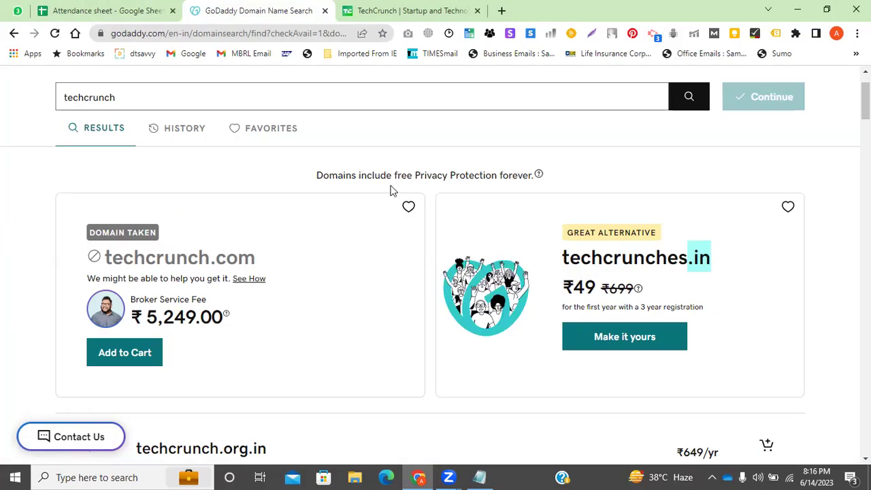
pyautogui.moveTo(256, 257); pyautogui.dragTo(208, 248)
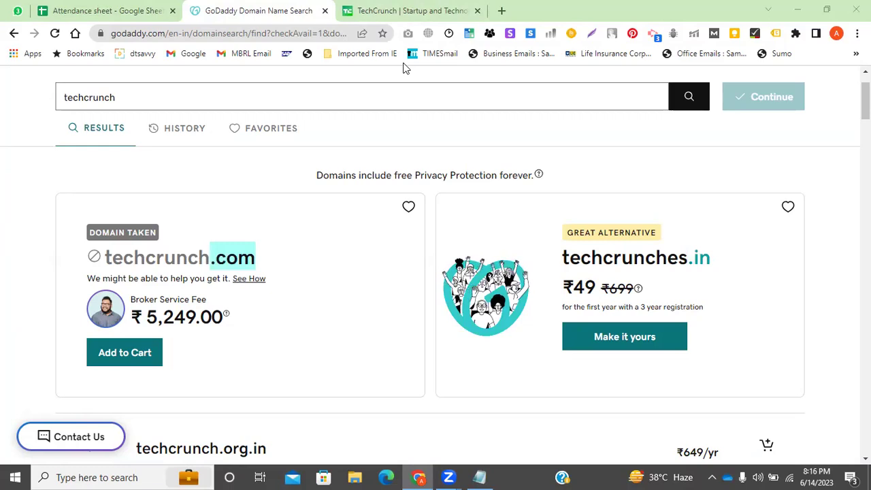
# Step: Find the participant in row 29 of the Attendance sheet, select their 14 June 2023 cell, and return to the GoDaddy results
pyautogui.click(134, 7)
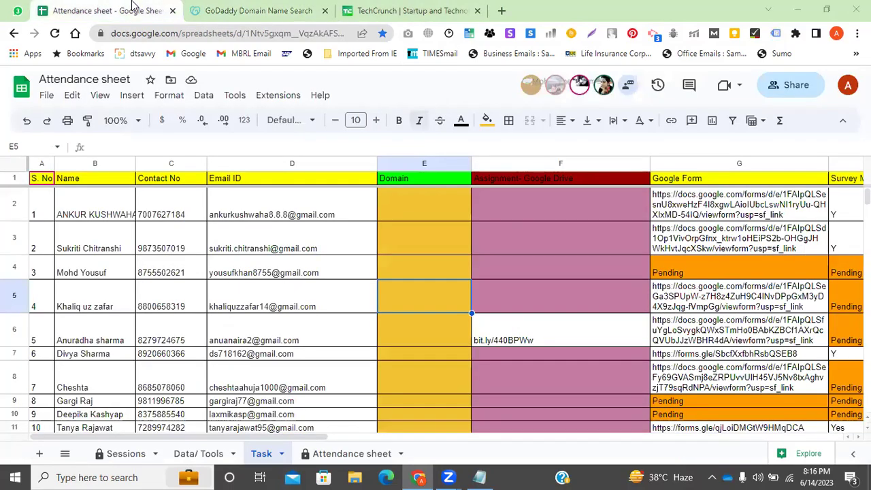
pyautogui.click(352, 453)
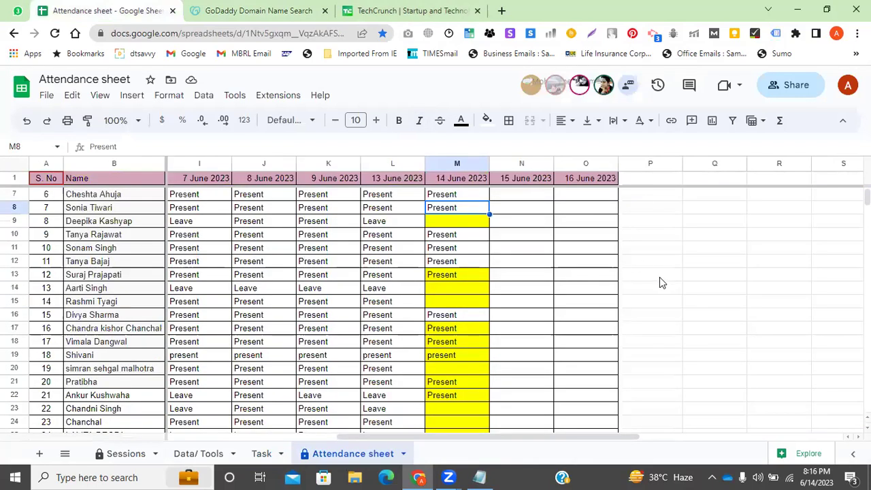
pyautogui.click(660, 277)
pyautogui.hotkey('ctrl', 'f')
pyautogui.write('a')
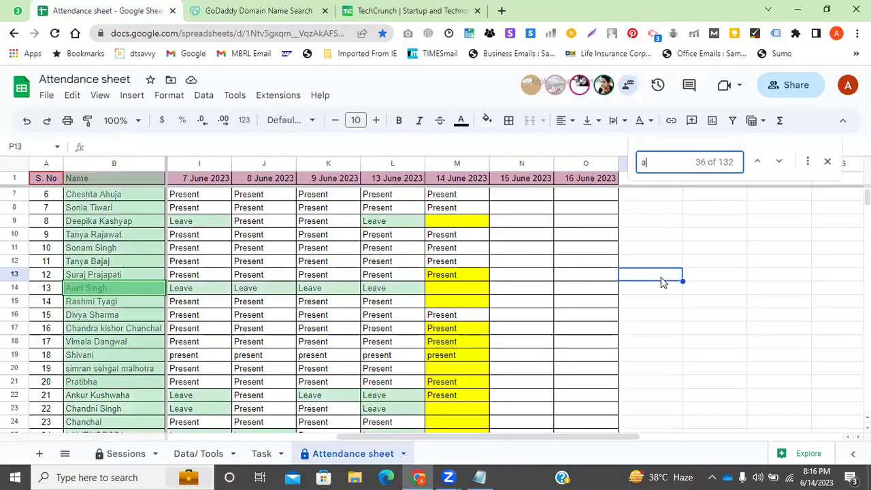
pyautogui.write('s')
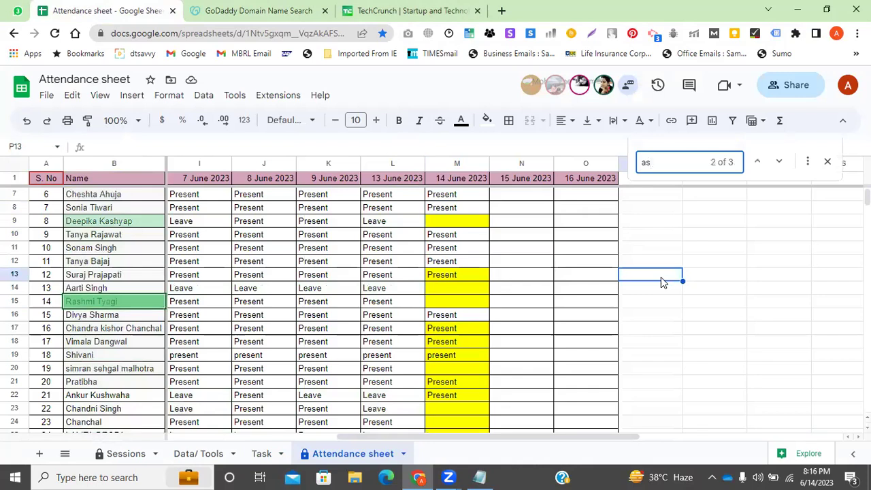
pyautogui.write('i')
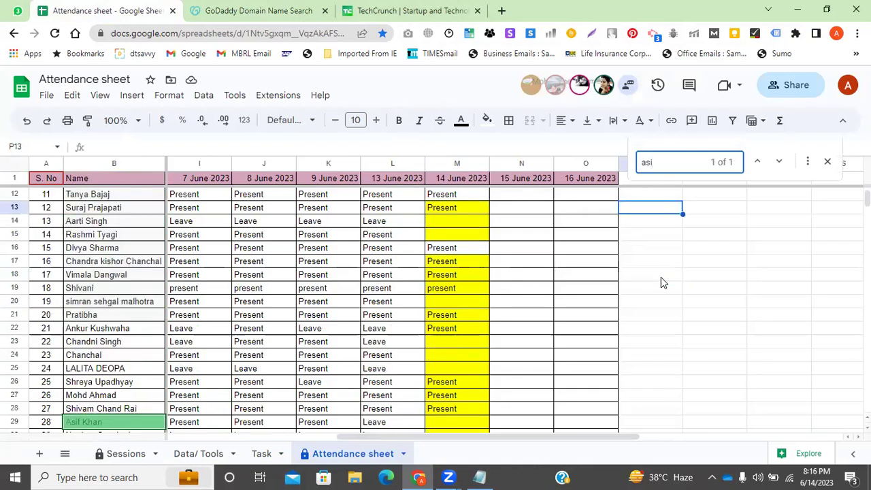
pyautogui.click(323, 427)
pyautogui.click(442, 426)
pyautogui.click(251, 9)
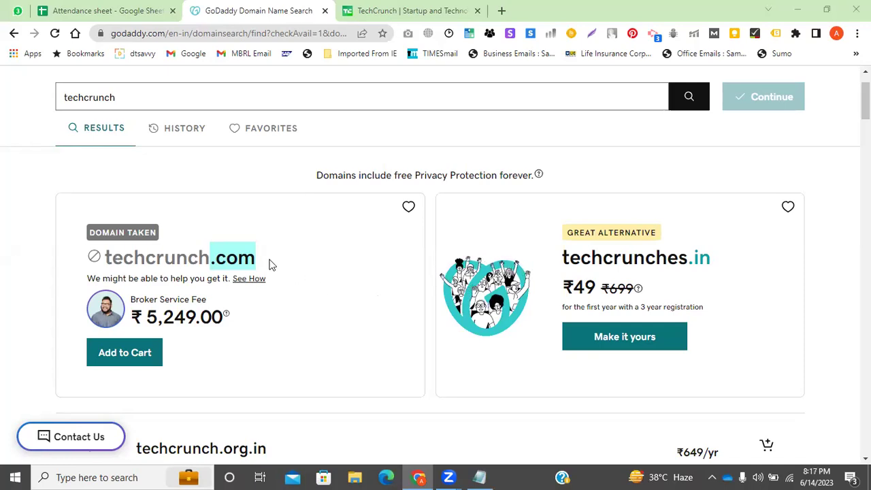
# Step: Highlight techcrunch.com in the GoDaddy results, compare it with the TechCrunch page's web address, and return to the results
pyautogui.moveTo(302, 242); pyautogui.dragTo(93, 254)
pyautogui.click(406, 10)
pyautogui.moveTo(268, 34); pyautogui.dragTo(109, 34)
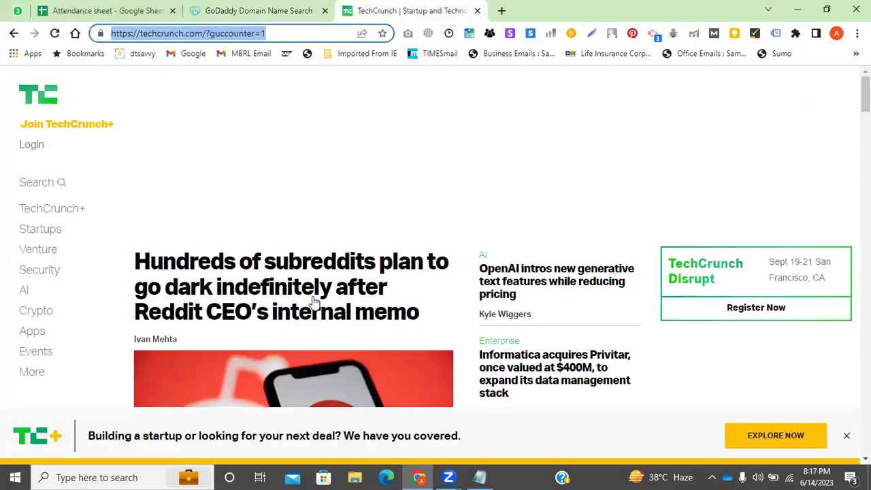
pyautogui.click(245, 19)
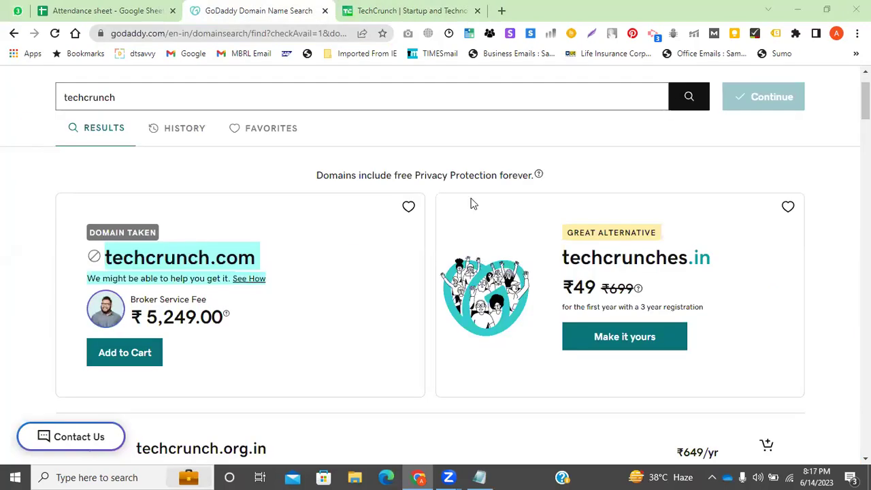
pyautogui.click(266, 218)
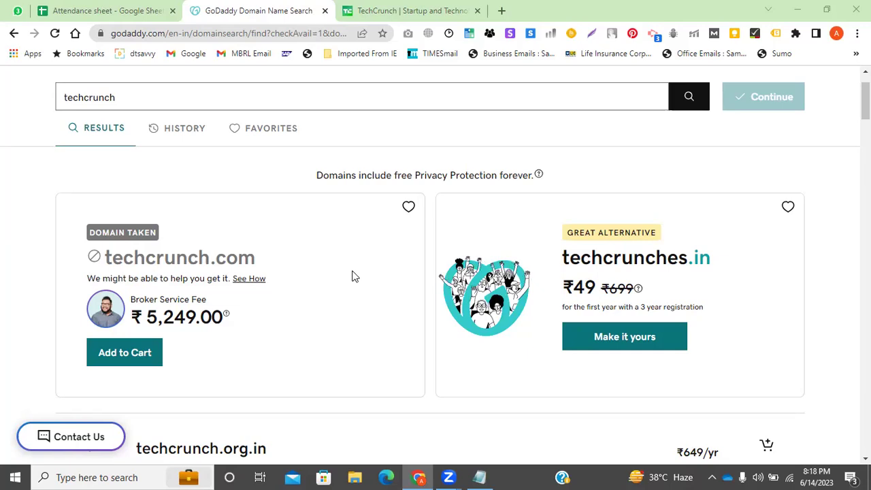
# Step: Search Google for "jaipur kurti" in a new browser tab
pyautogui.click(401, 11)
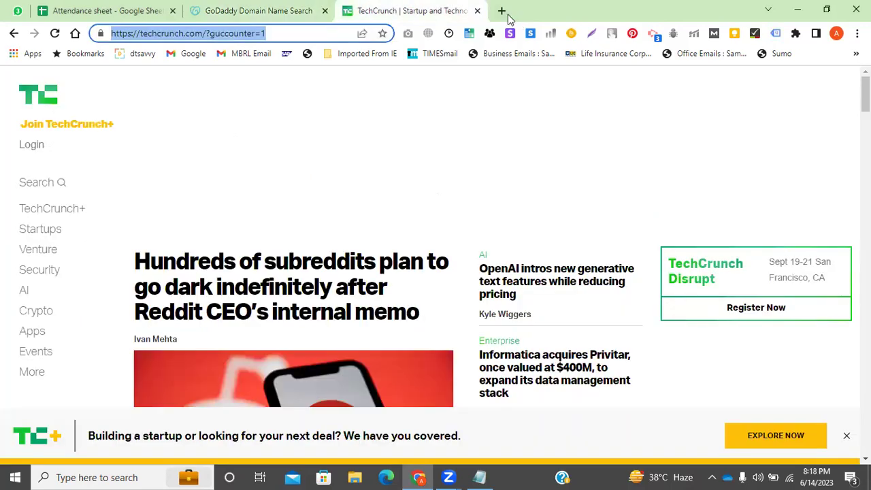
pyautogui.click(504, 11)
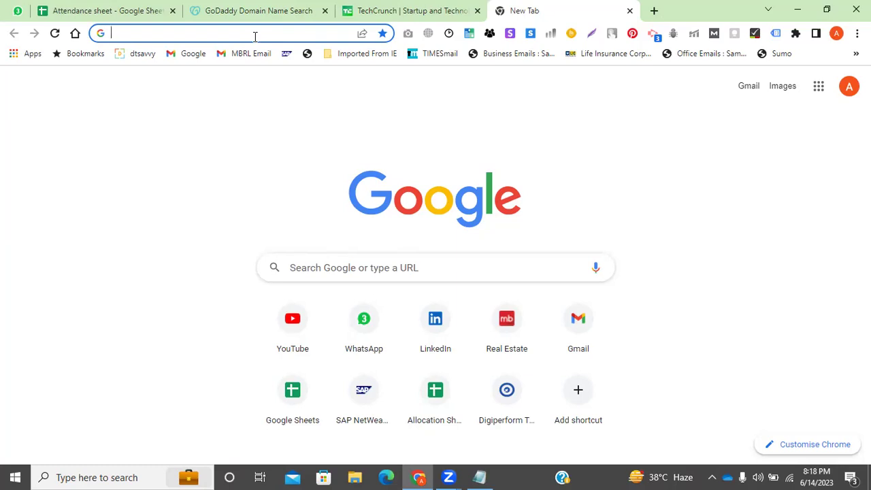
pyautogui.write('pur kuti')
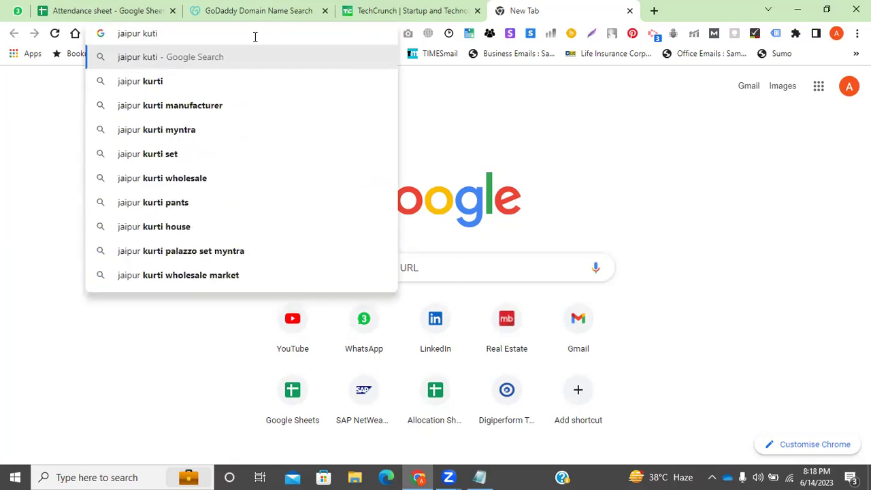
pyautogui.press('Down')
pyautogui.press('Return')
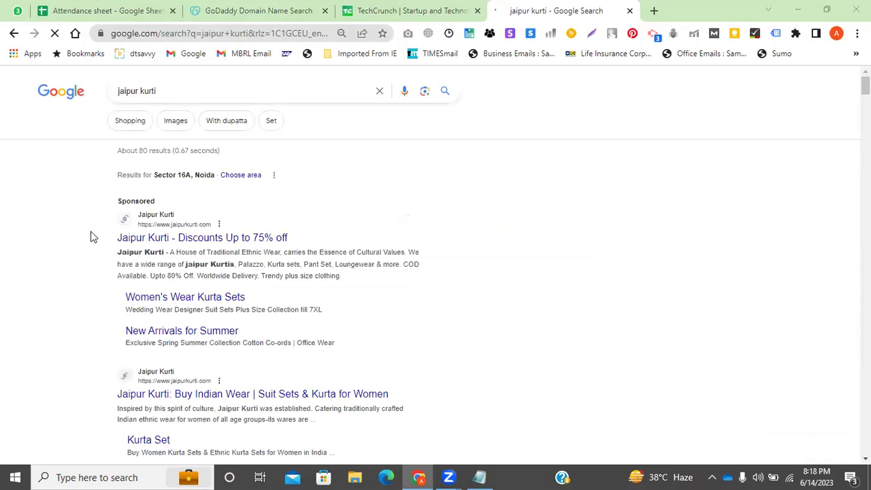
# Step: Open the "Jaipur Kurti: Buy Indian Wear | Suit Sets & Kurta for Women" result in its own tab and switch to it
pyautogui.scroll(-2, 132, 202)
pyautogui.scroll(1, 204, 164)
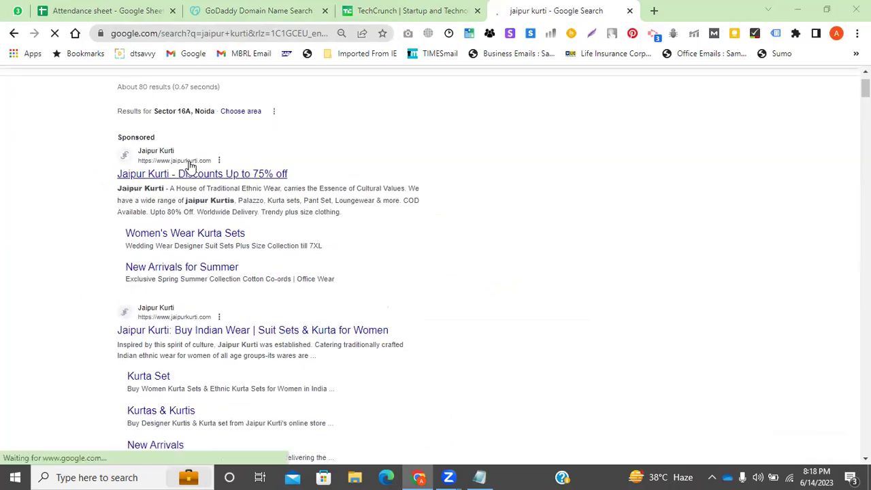
pyautogui.middleClick(209, 301)
pyautogui.click(568, 9)
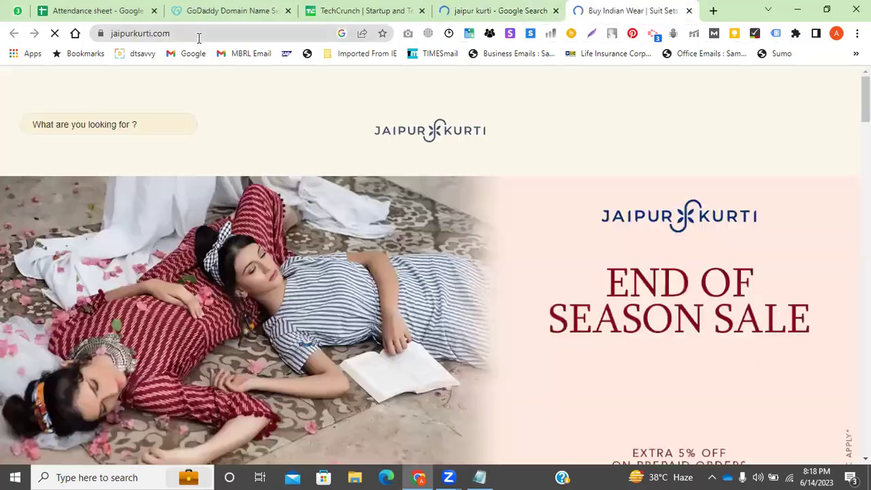
# Step: Highlight the jaipurkurti.com web address and look through the site's home page
pyautogui.click(196, 35)
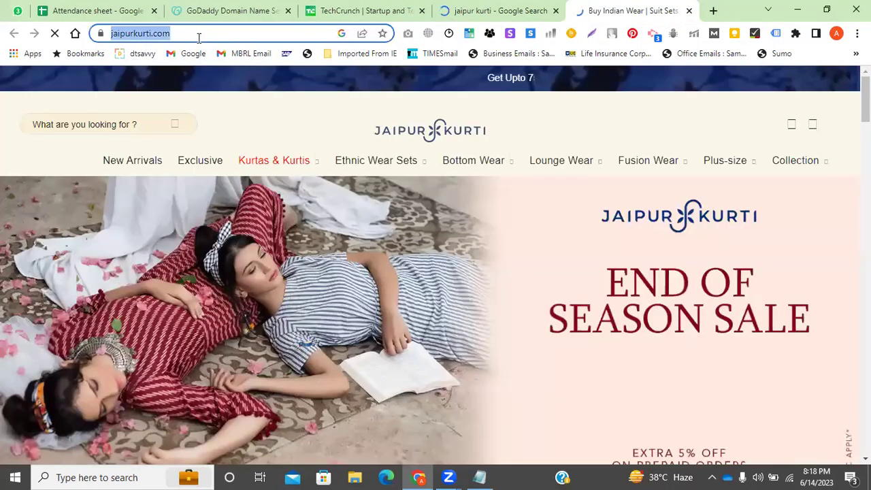
pyautogui.click(409, 293)
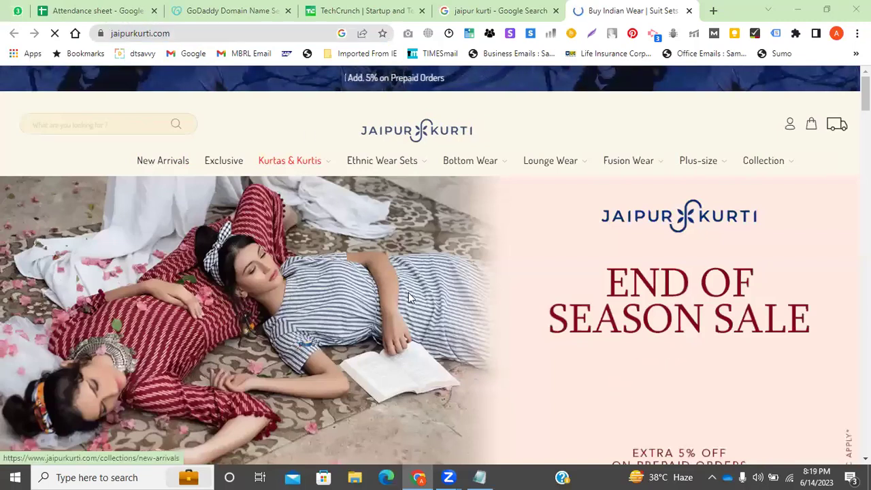
pyautogui.scroll(-10, 408, 292)
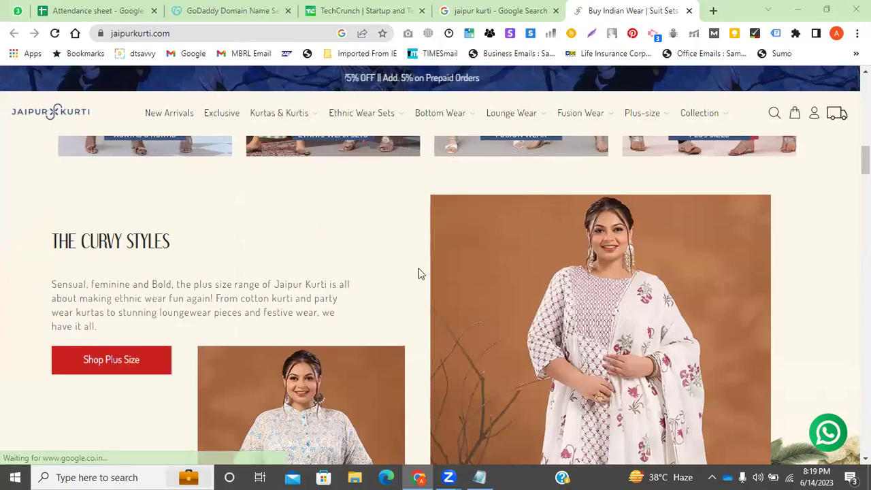
# Step: Return to the Google results, highlight the search term "jaipur kurti", and look over the sponsored listings
pyautogui.hotkey('ctrl', 'shift', 'Tab')
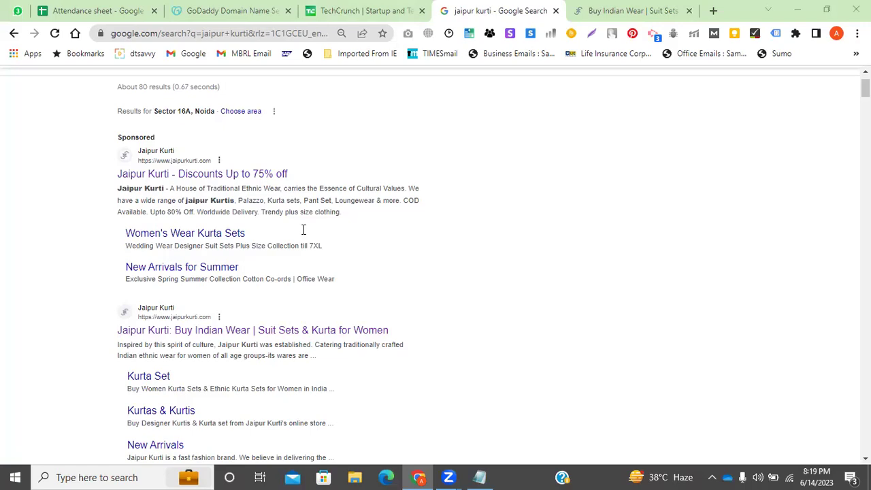
pyautogui.scroll(1, 107, 119)
pyautogui.tripleClick(166, 91)
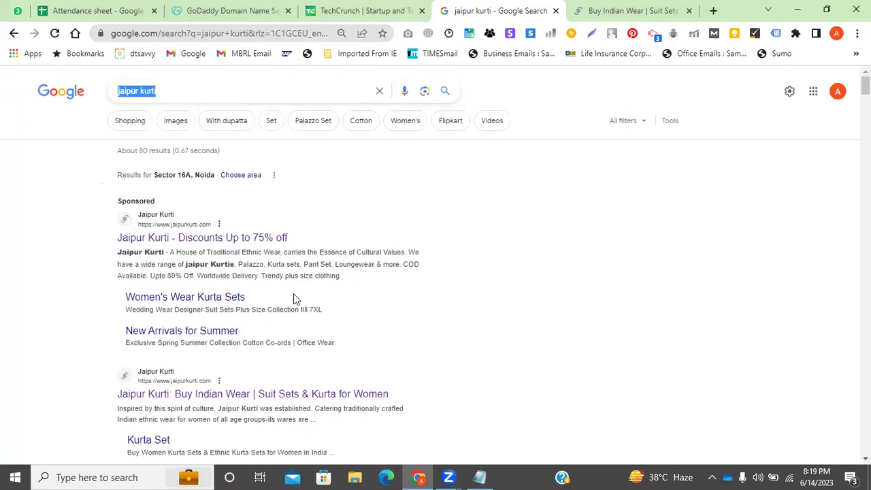
pyautogui.scroll(-4, 59, 272)
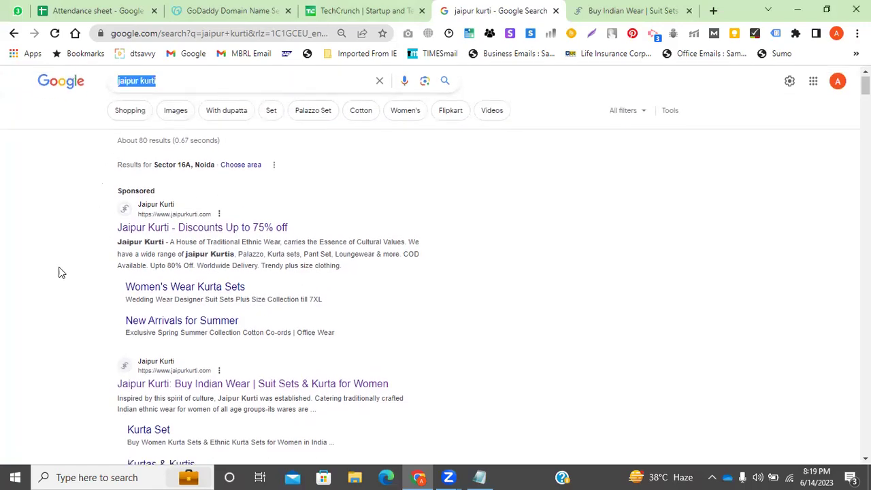
pyautogui.scroll(4, 225, 220)
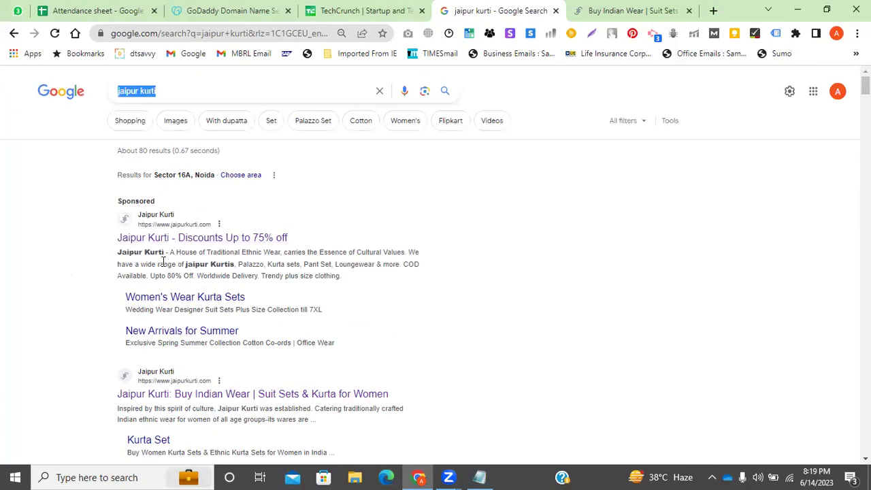
pyautogui.click(158, 96)
pyautogui.click(16, 269)
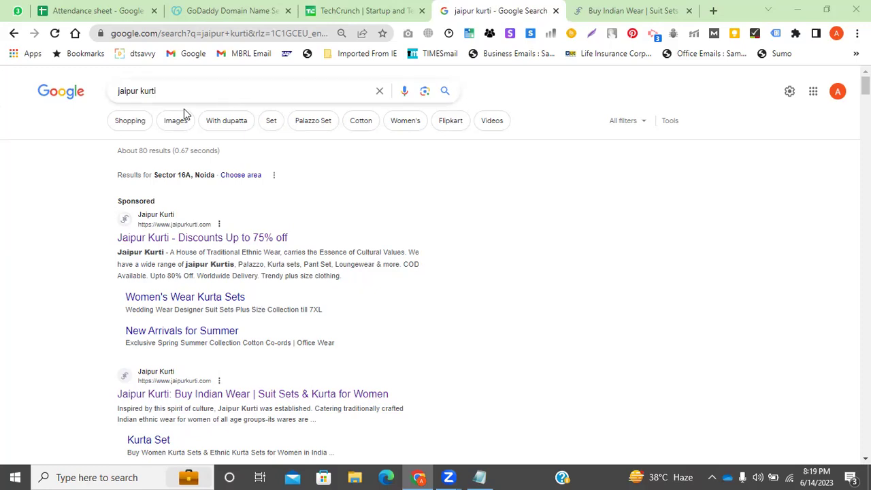
# Step: Copy the search term "jaipur kurti" and run the same Google search in a new incognito window
pyautogui.moveTo(157, 91); pyautogui.dragTo(98, 90)
pyautogui.hotkey('ctrl', 'c')
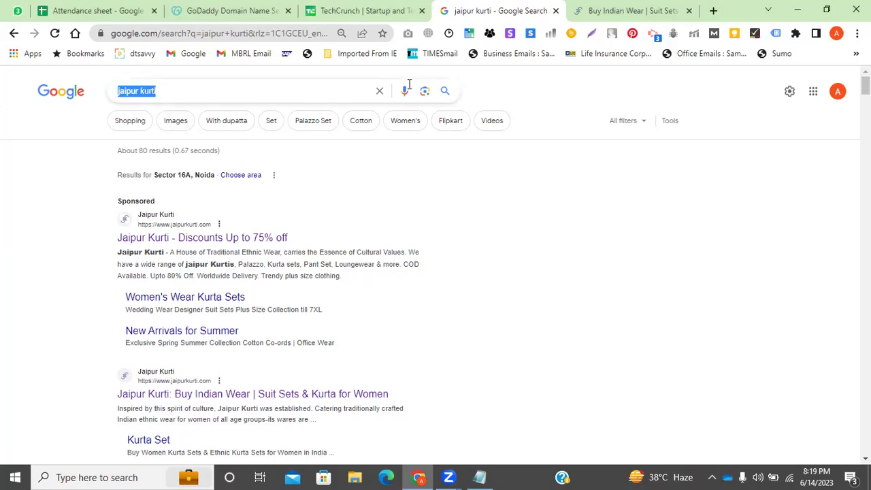
pyautogui.click(857, 32)
pyautogui.click(763, 82)
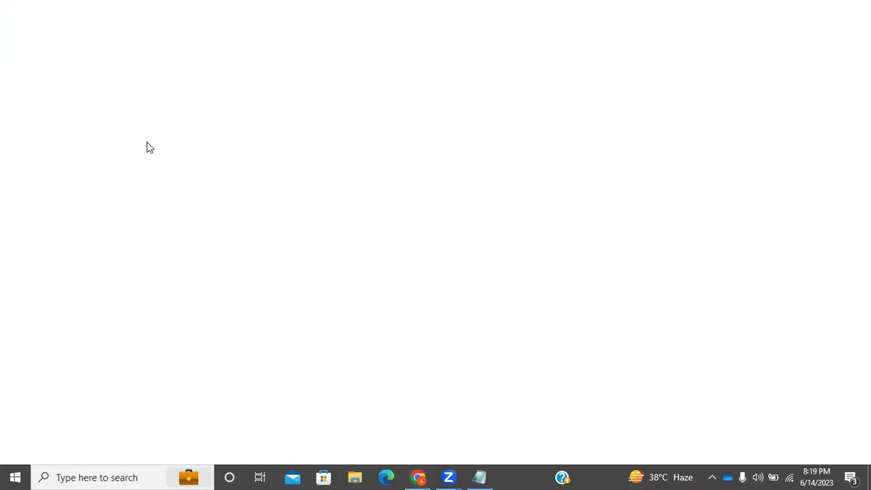
pyautogui.hotkey('ctrl', 'v')
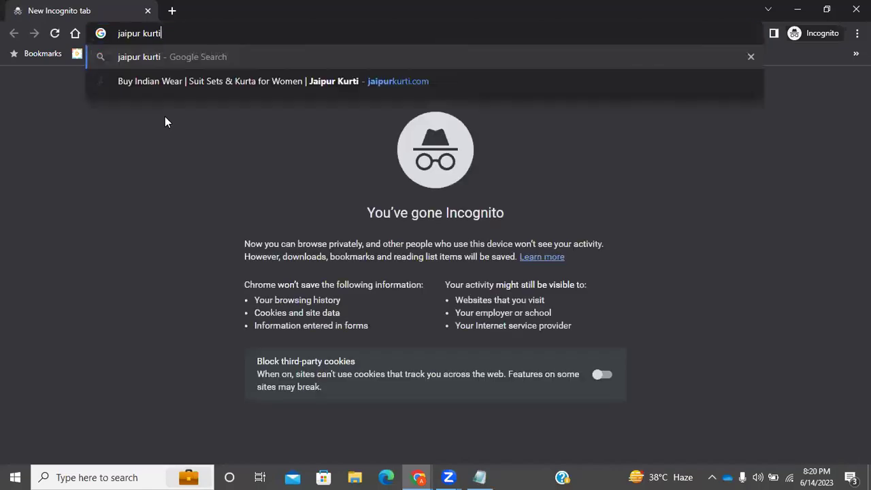
pyautogui.press('Return')
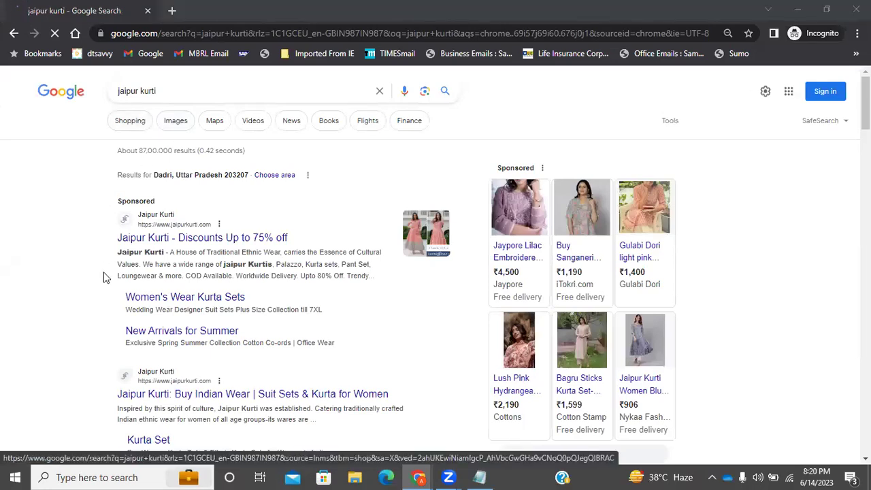
# Step: Examine the incognito search results for jaipur kurti, including the local places, popular products and the Myntra, AJIO and Flipkart listings
pyautogui.scroll(-3, 104, 282)
pyautogui.scroll(-6, 24, 300)
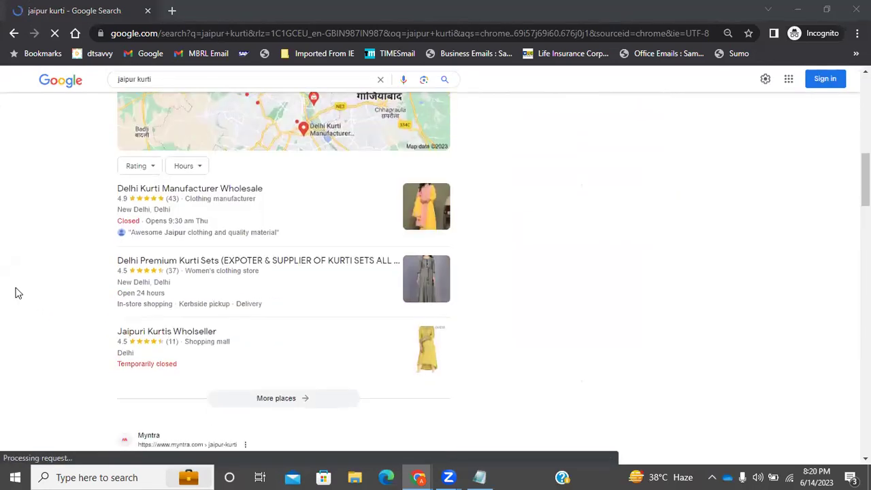
pyautogui.scroll(-10, 19, 293)
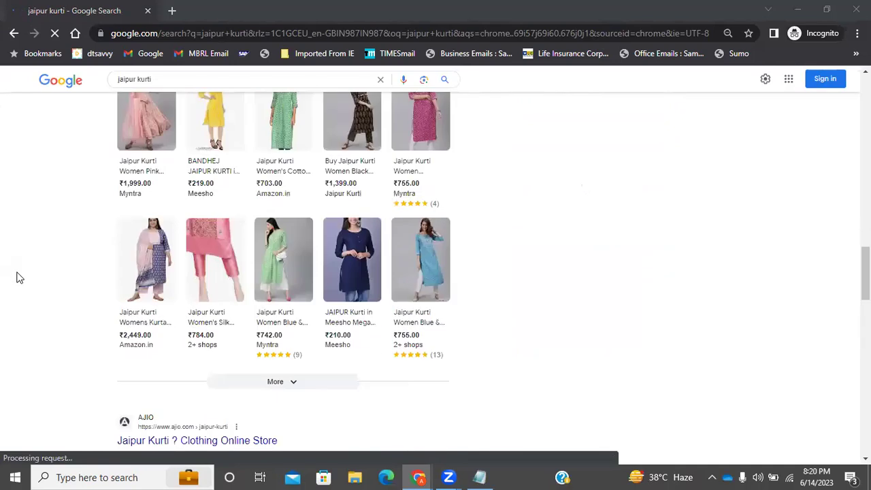
pyautogui.scroll(-5, 13, 273)
pyautogui.scroll(2, 18, 252)
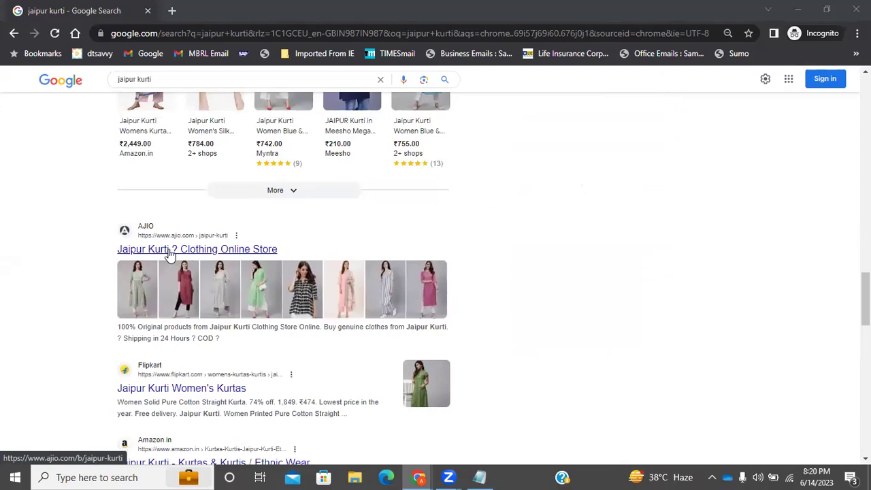
pyautogui.scroll(3, 178, 268)
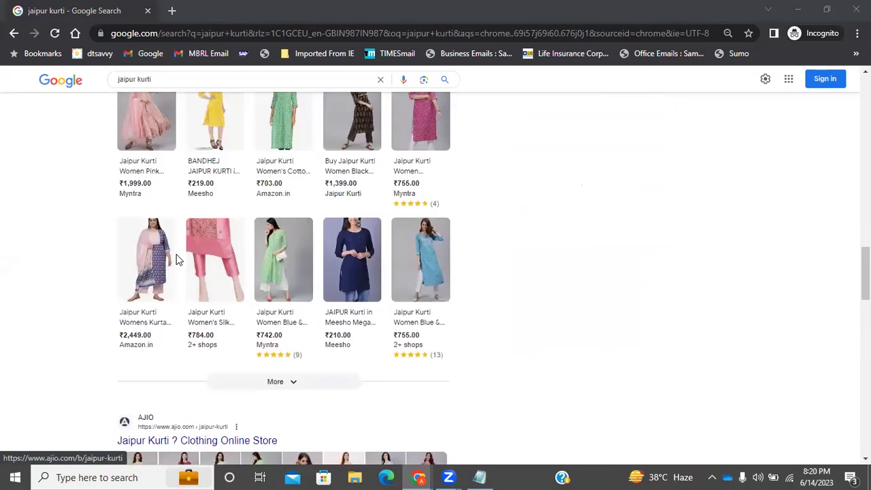
pyautogui.scroll(-10, 175, 259)
pyautogui.scroll(-11, 33, 275)
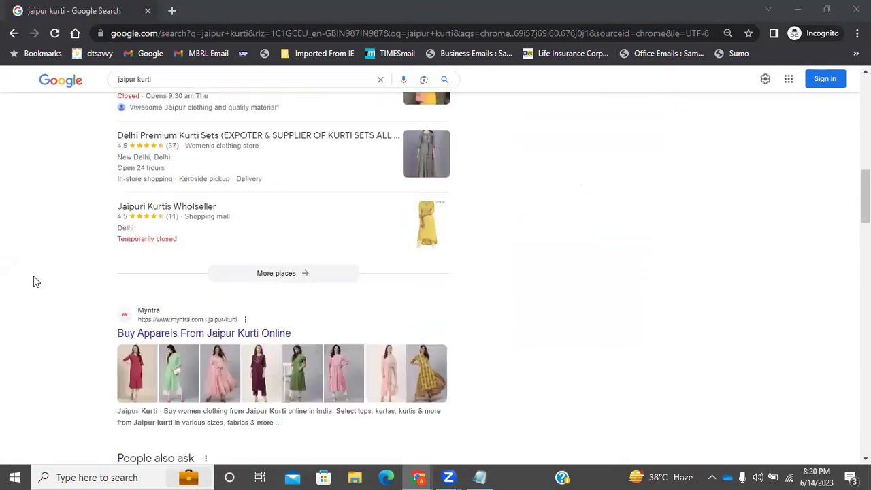
pyautogui.scroll(-4, 84, 262)
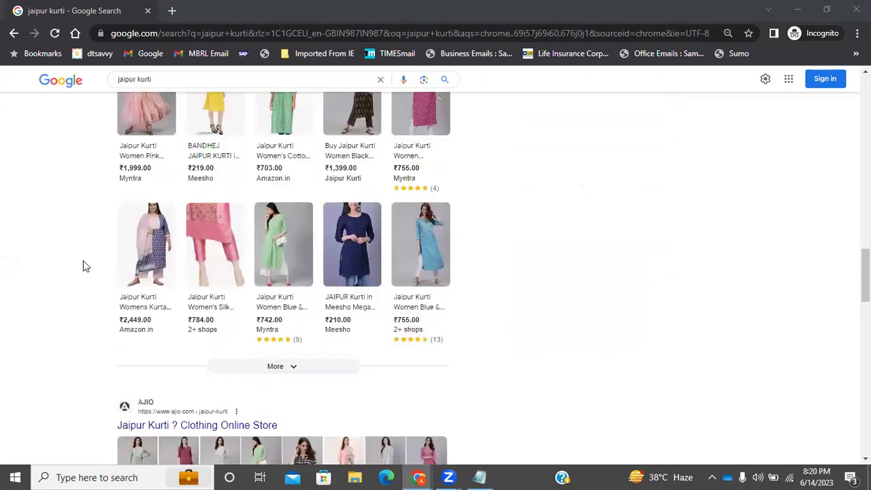
pyautogui.click(480, 477)
pyautogui.hotkey('alt', 'Tab')
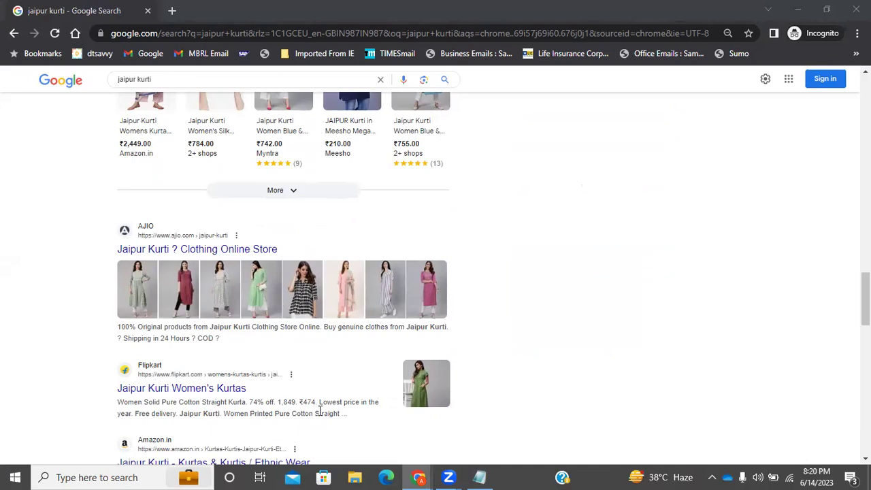
# Step: Go back to the sponsored Jaipur Kurti results, highlighting the search term and the web address of the results page
pyautogui.scroll(-15, 146, 282)
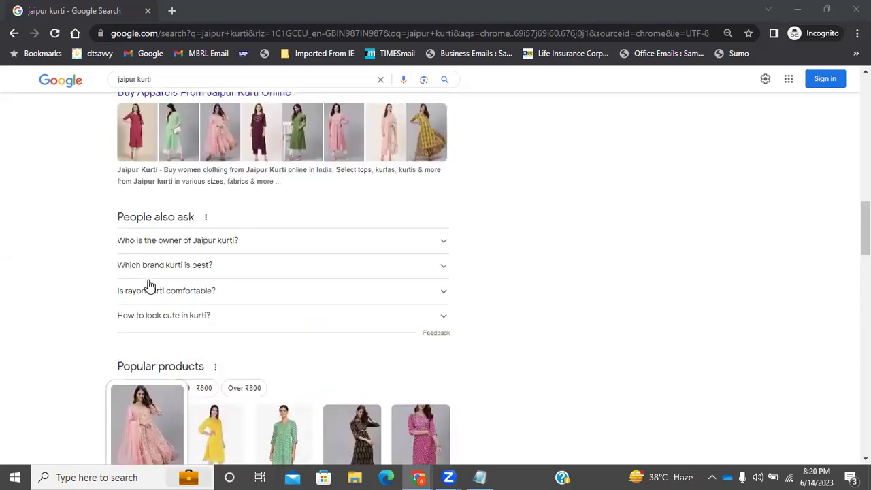
pyautogui.scroll(4, 133, 257)
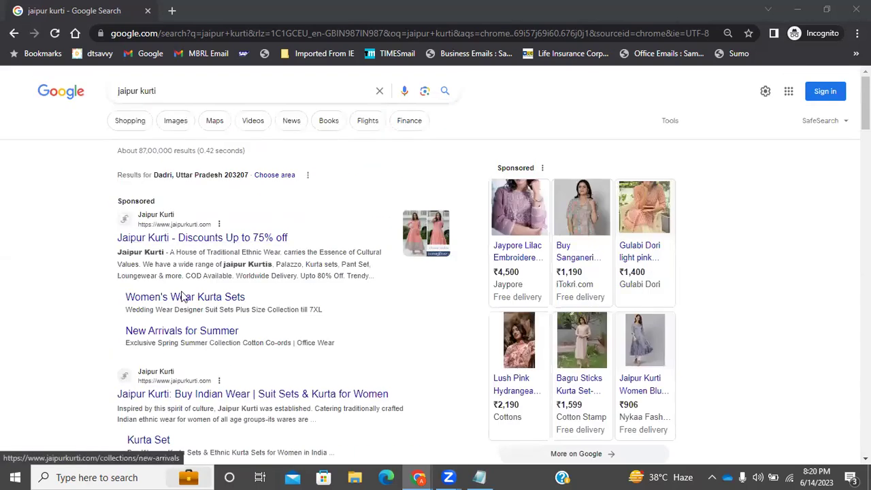
pyautogui.scroll(-2, 197, 273)
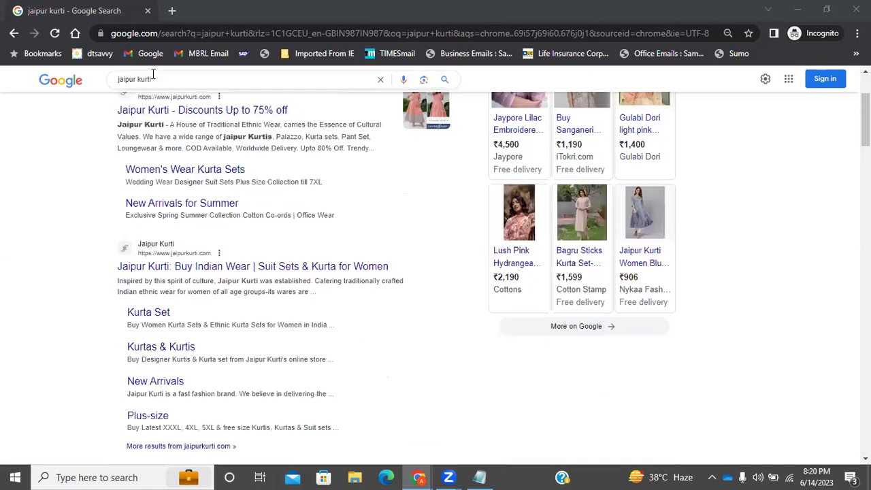
pyautogui.moveTo(156, 79); pyautogui.dragTo(105, 77)
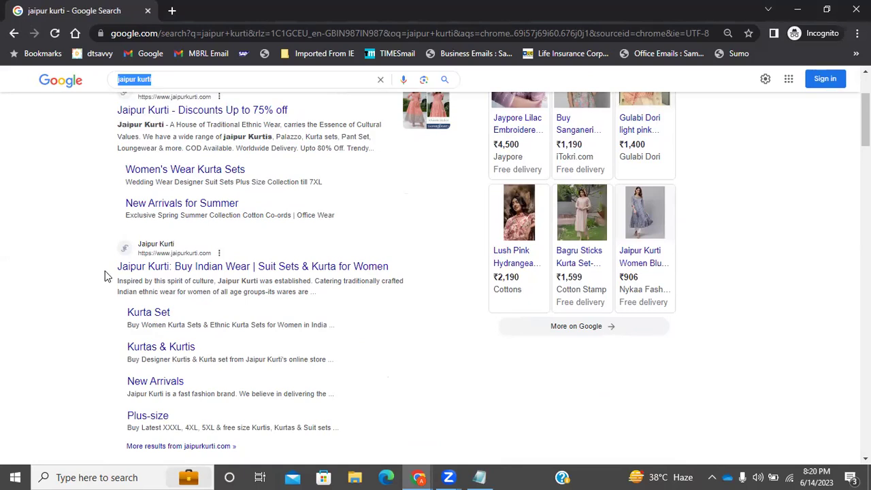
pyautogui.click(166, 78)
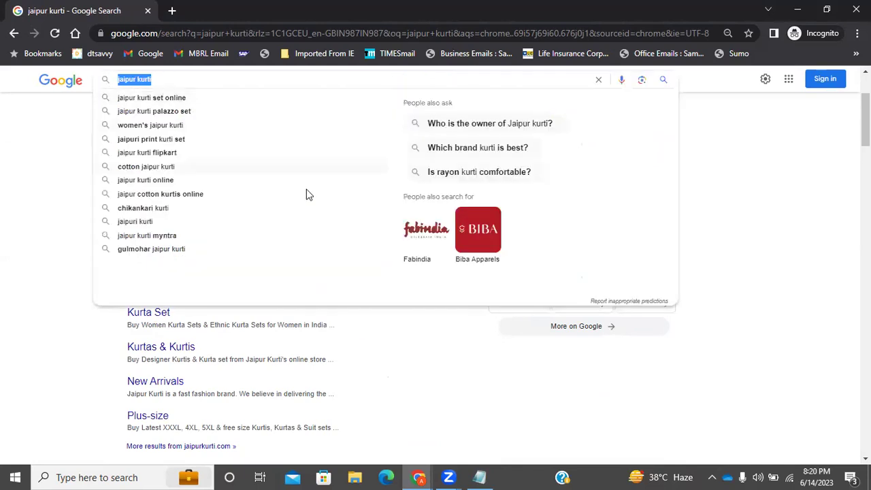
pyautogui.click(12, 292)
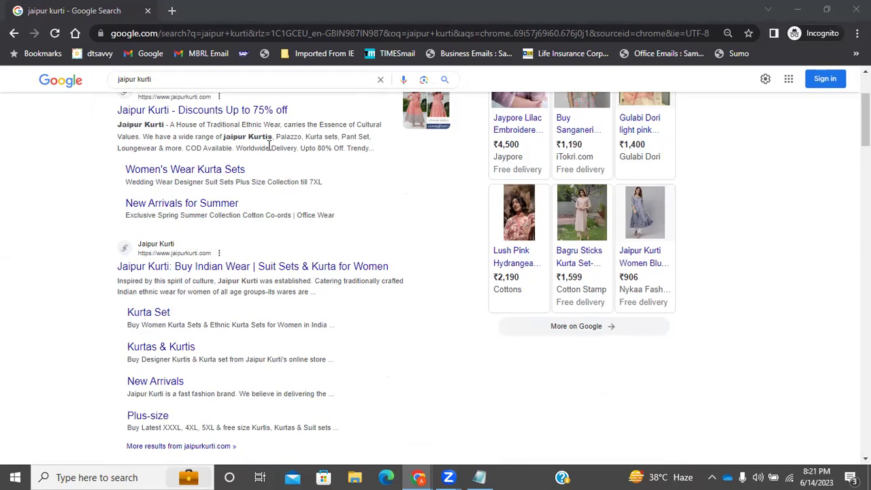
pyautogui.click(246, 34)
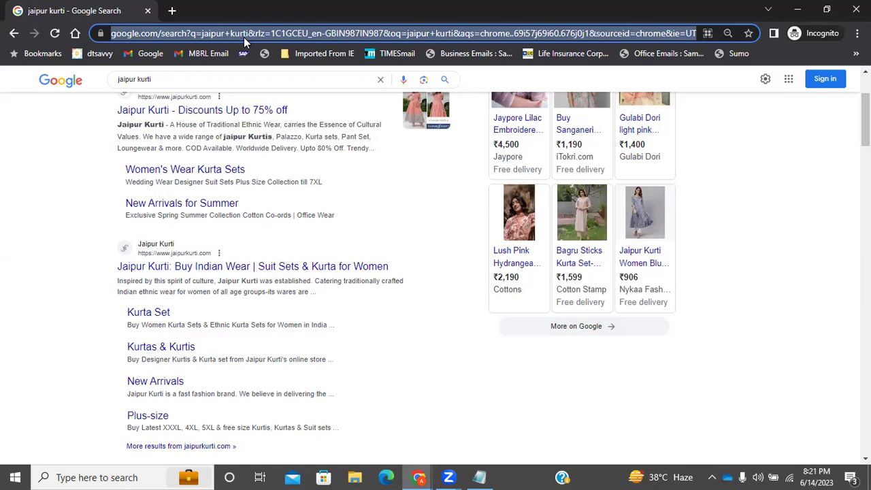
# Step: Search Google for "shoesstore near me" in the incognito window
pyautogui.write('kuis')
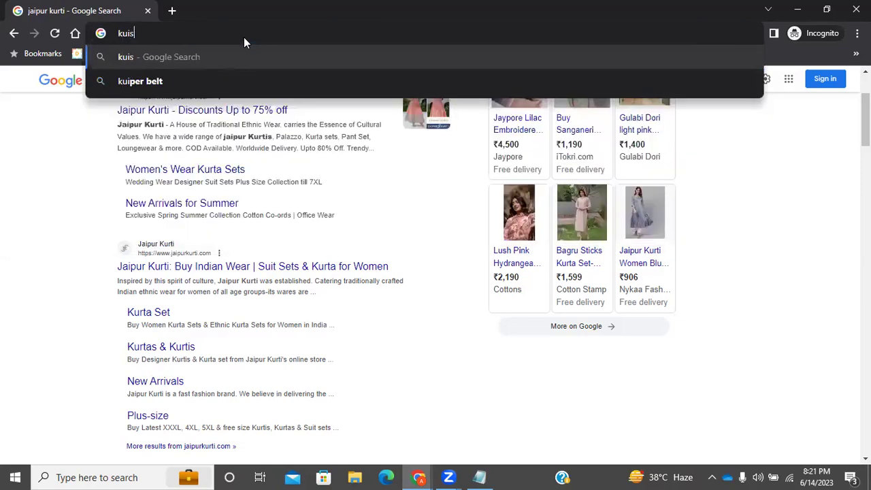
pyautogui.press('BackSpace')
pyautogui.press('BackSpace')
pyautogui.press('BackSpace')
pyautogui.press('BackSpace')
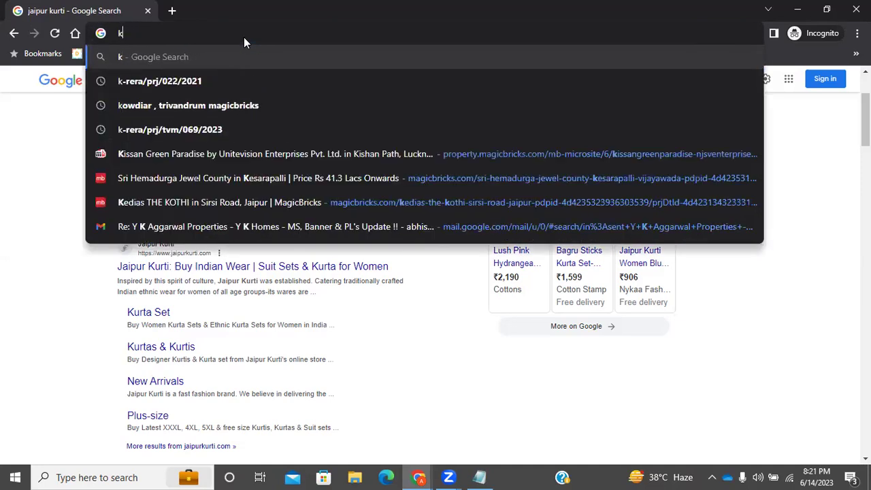
pyautogui.write('shoes')
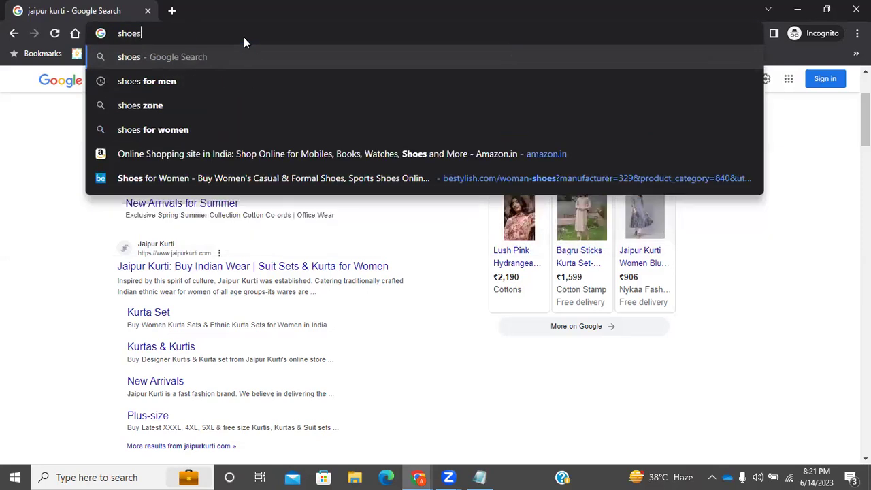
pyautogui.write('store near me')
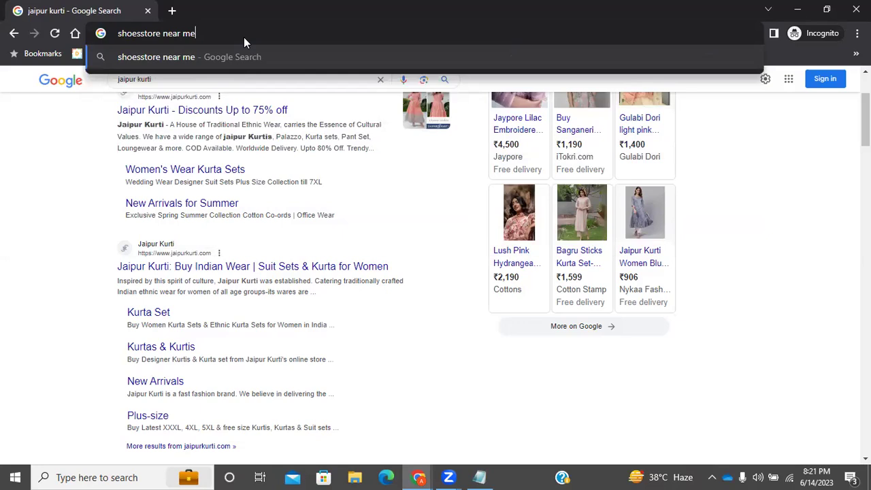
pyautogui.press('Return')
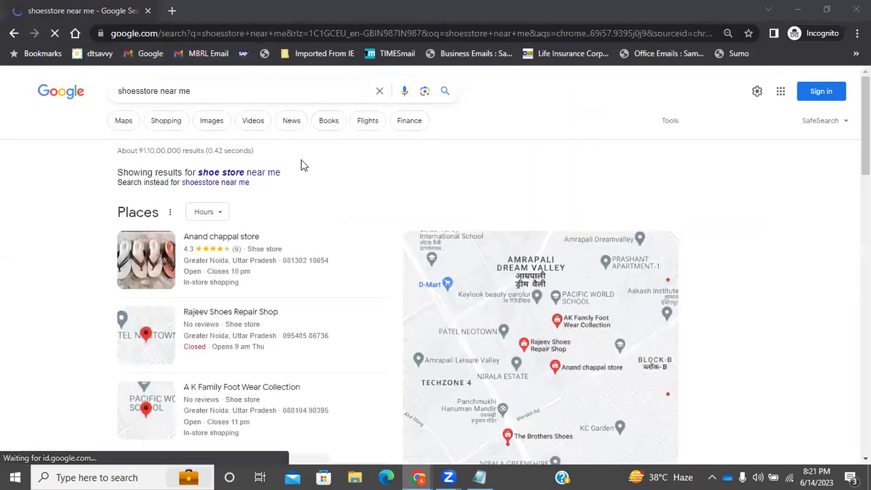
# Step: Highlight the corrected search phrase "shoe store near me" and look over the nearby places and website results
pyautogui.moveTo(302, 179); pyautogui.dragTo(198, 175)
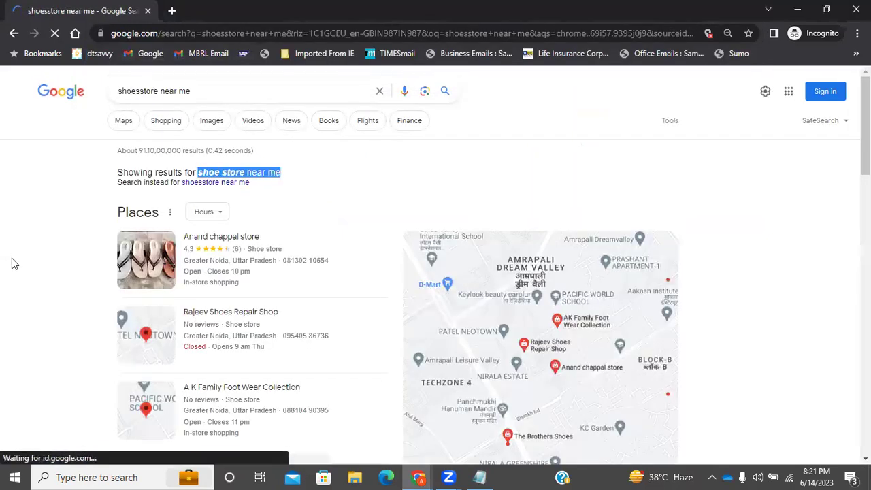
pyautogui.scroll(-5, 11, 262)
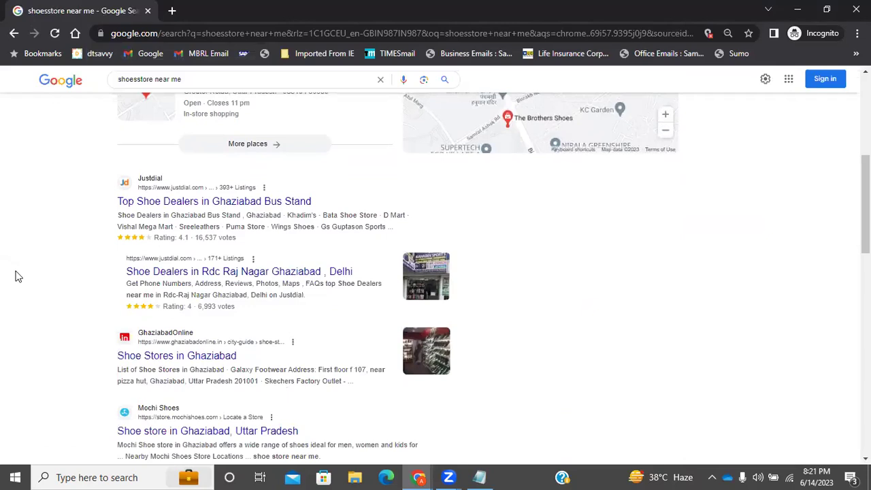
pyautogui.scroll(5, 181, 248)
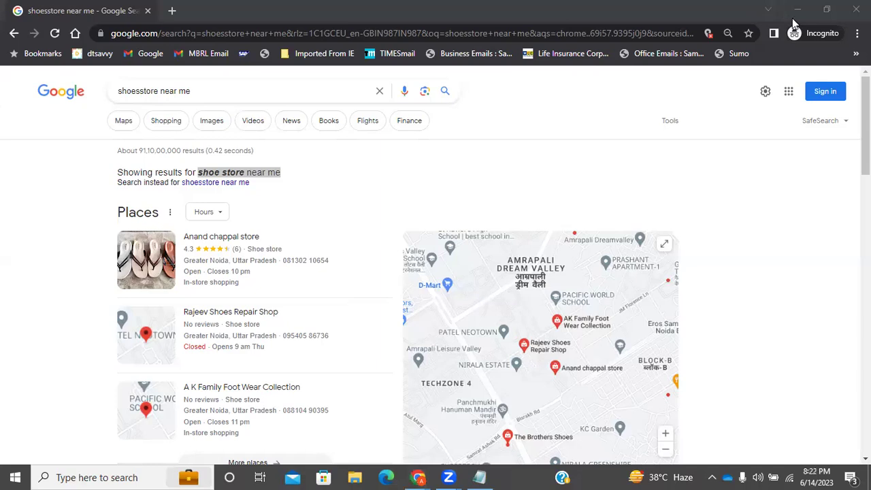
# Step: Return to the jaipur kurti results in the regular browser window, open the Jaipur Kurti website and view its Shop the Look section
pyautogui.click(770, 10)
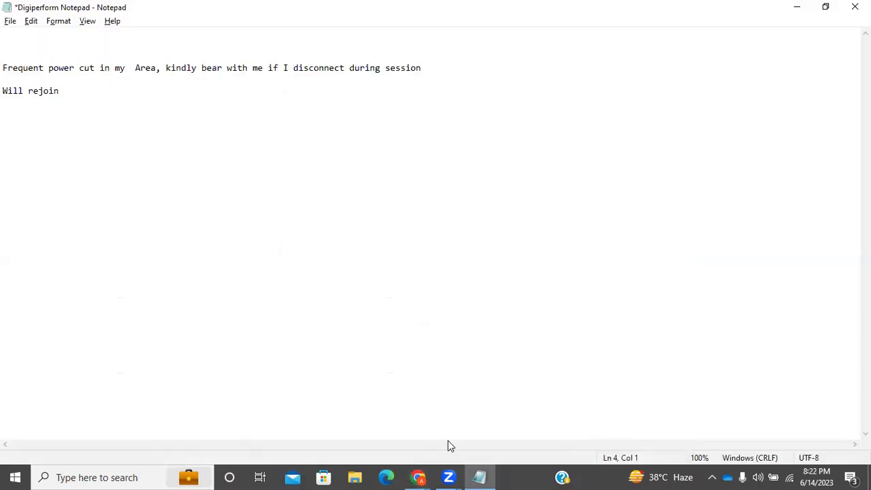
pyautogui.click(418, 477)
pyautogui.click(315, 368)
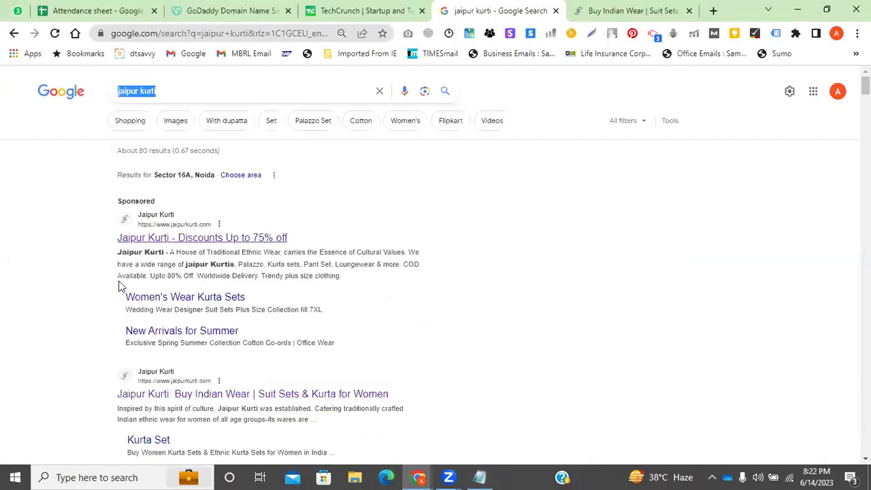
pyautogui.scroll(-2, 125, 291)
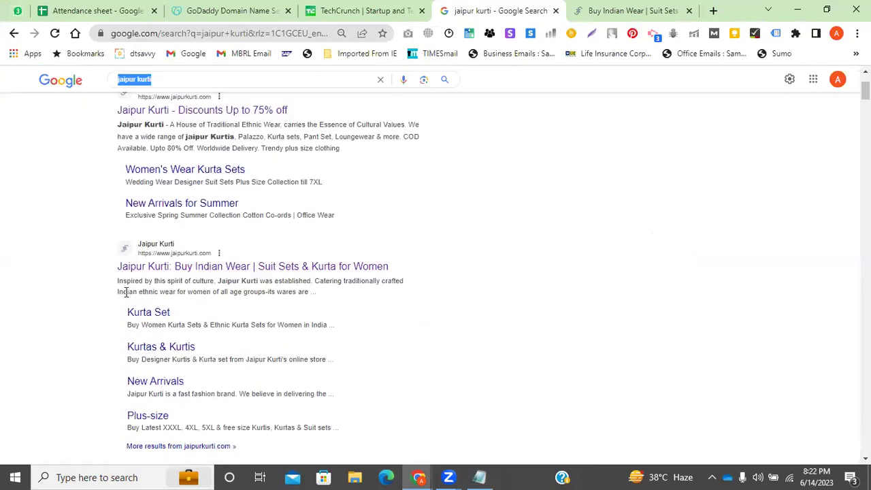
pyautogui.click(189, 268)
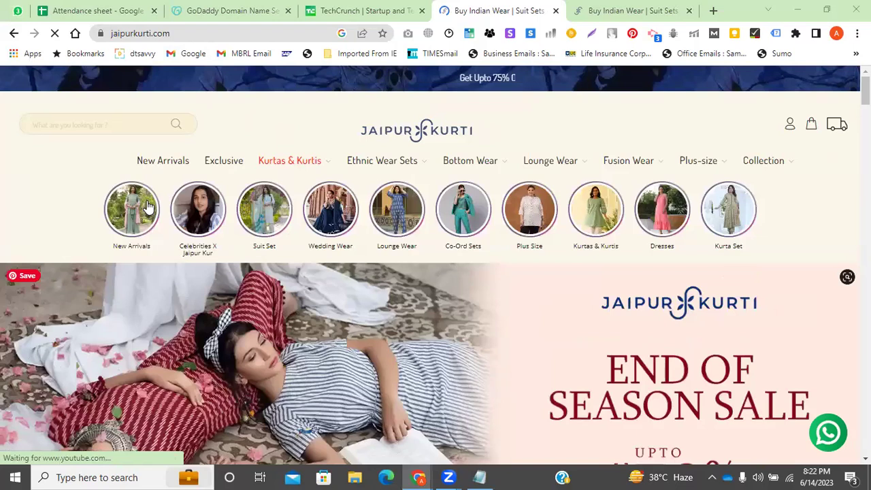
pyautogui.scroll(-5, 327, 394)
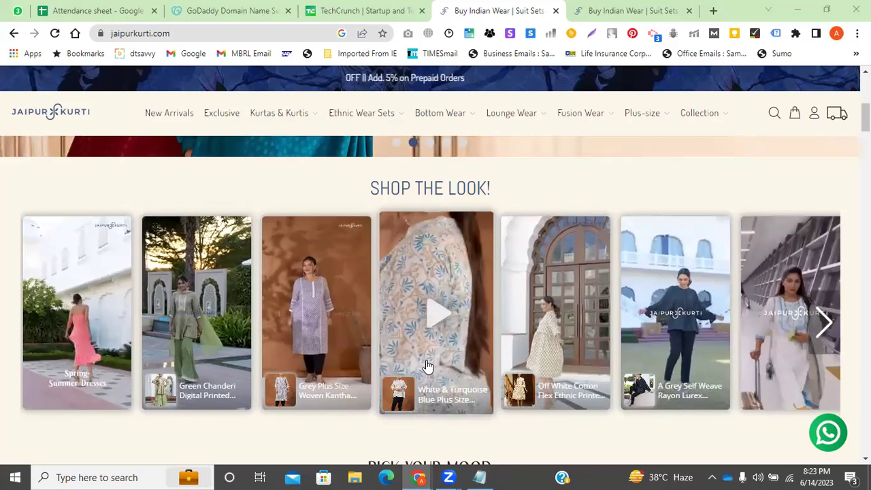
# Step: Find a student by name in the attendance sheet and check their 14 June 2023 attendance cell
pyautogui.click(211, 11)
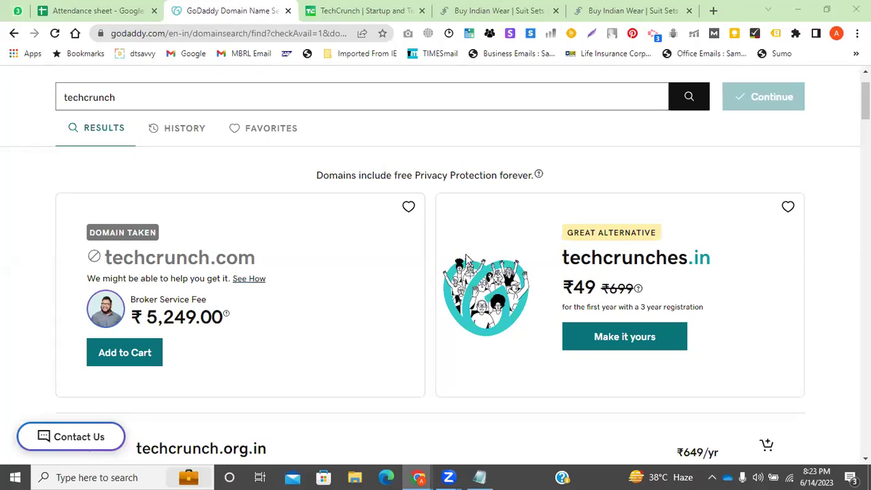
pyautogui.click(126, 11)
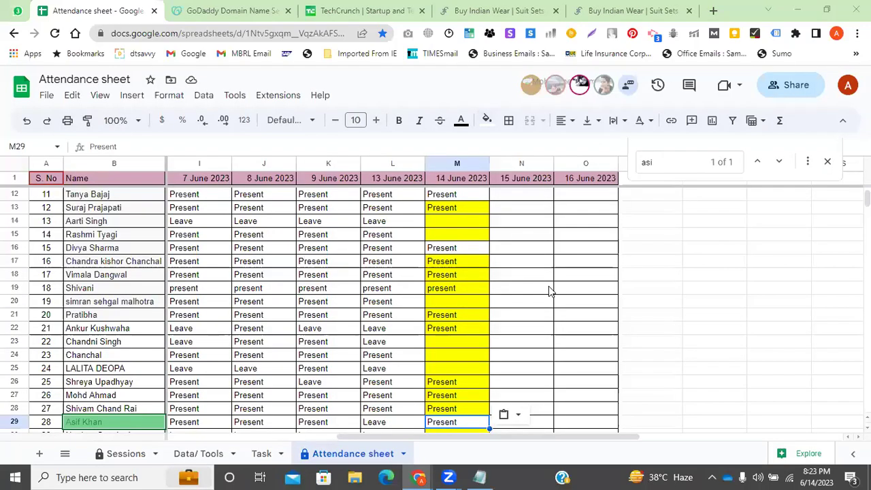
pyautogui.click(643, 162)
pyautogui.write('anur')
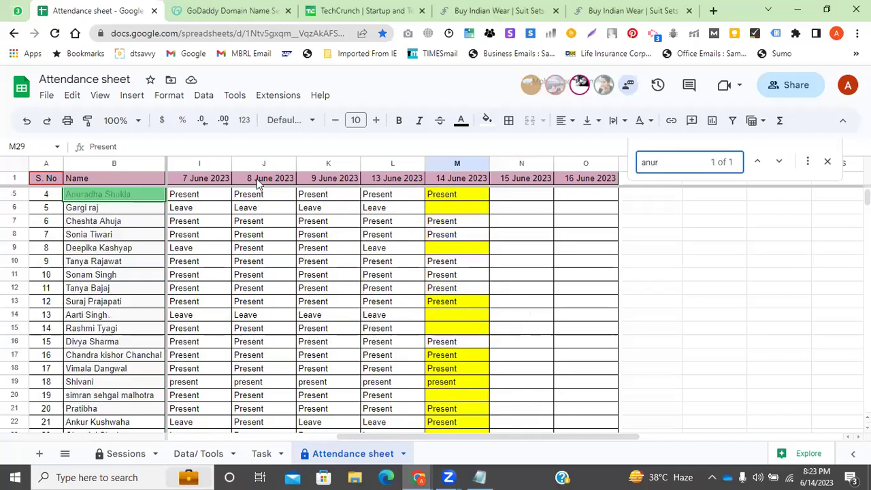
pyautogui.click(444, 198)
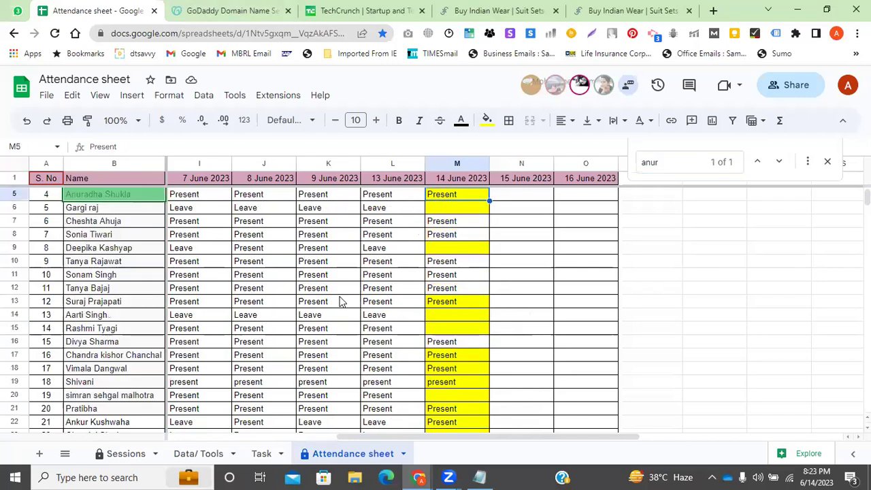
# Step: Go back to the open Jaipur Kurti website pages
pyautogui.click(388, 10)
pyautogui.click(527, 7)
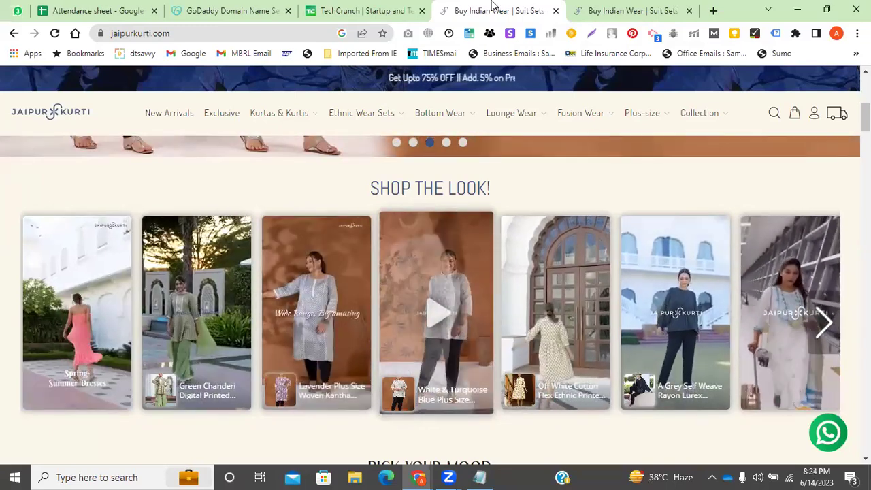
pyautogui.click(626, 10)
# Step: Search Google for "urban company" in a new tab
pyautogui.click(712, 11)
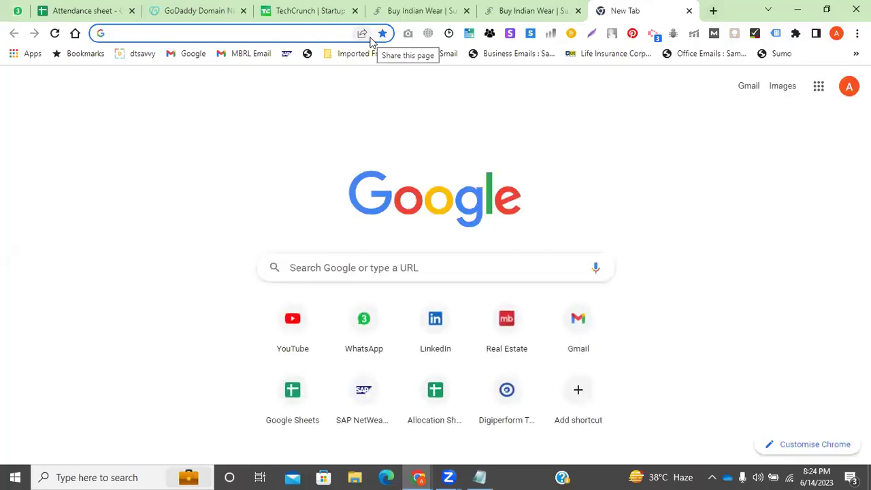
pyautogui.write('uran')
pyautogui.press('BackSpace')
pyautogui.press('BackSpace')
pyautogui.press('BackSpace')
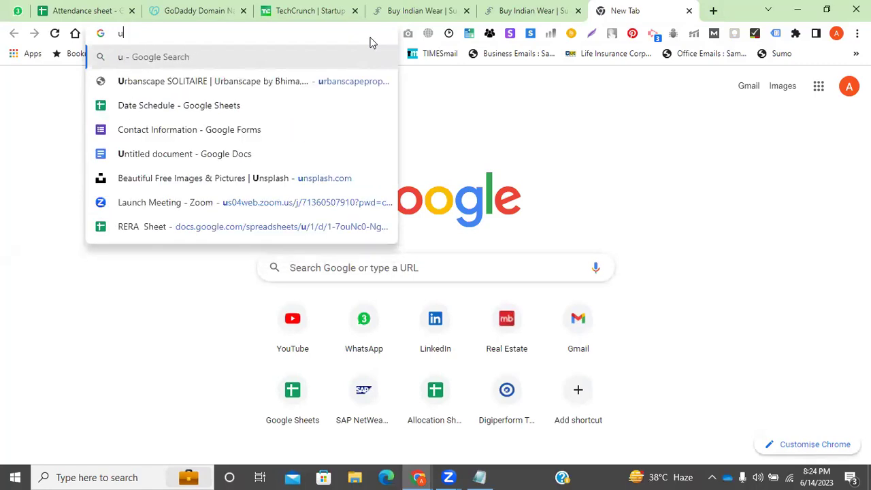
pyautogui.write('rban')
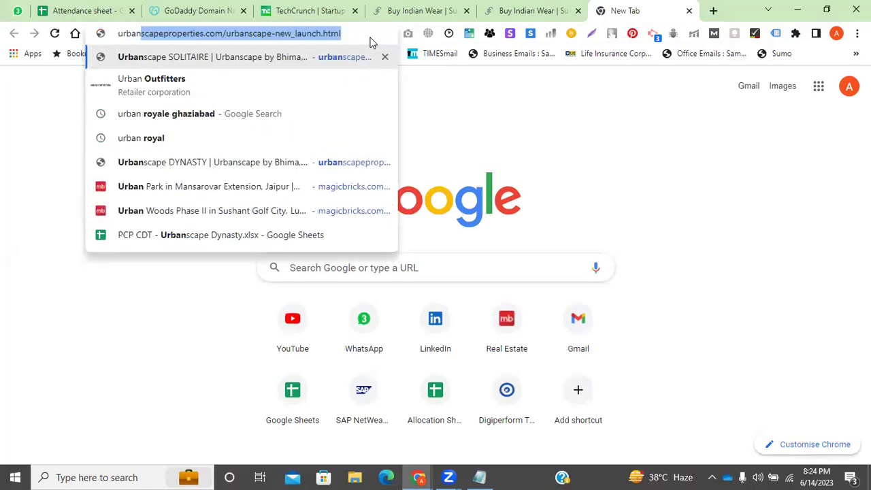
pyautogui.write(' copy')
pyautogui.press('BackSpace')
pyautogui.press('Down')
pyautogui.press('Return')
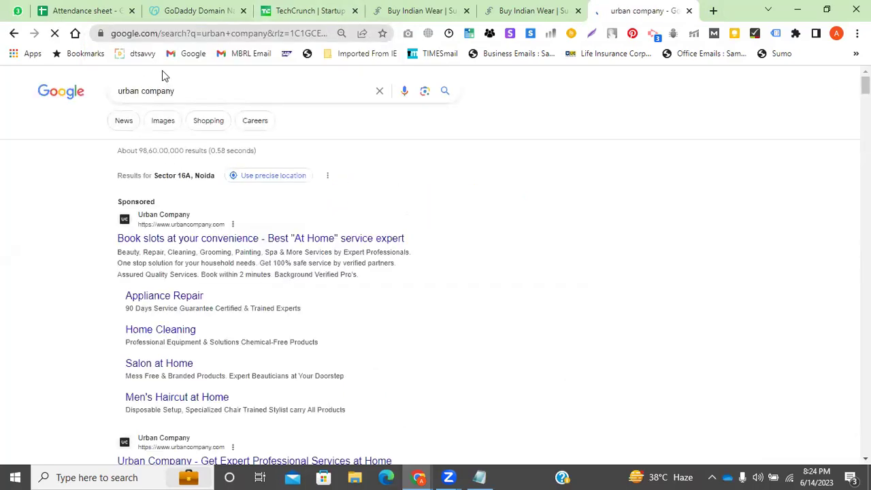
# Step: Copy the search term "urban company", find Google Translate in a new tab and paste the term as the text to translate
pyautogui.moveTo(182, 93); pyautogui.dragTo(112, 94)
pyautogui.hotkey('ctrl', 'c')
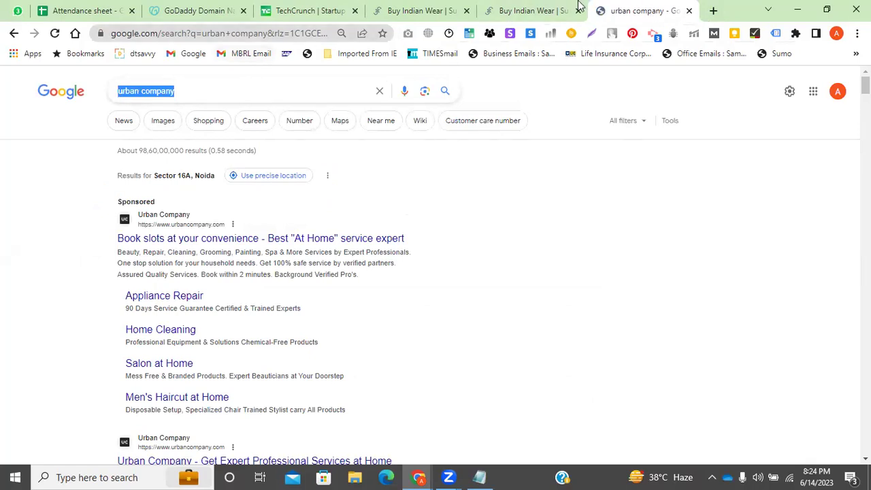
pyautogui.click(715, 12)
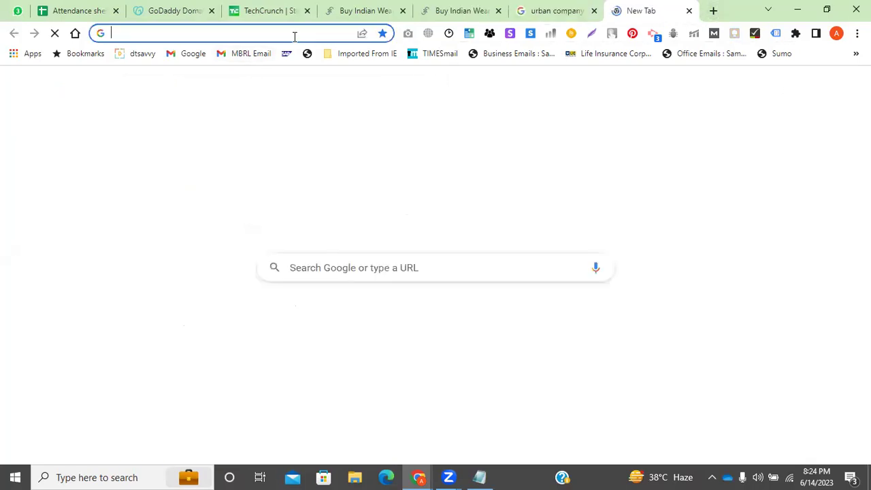
pyautogui.write('google ta')
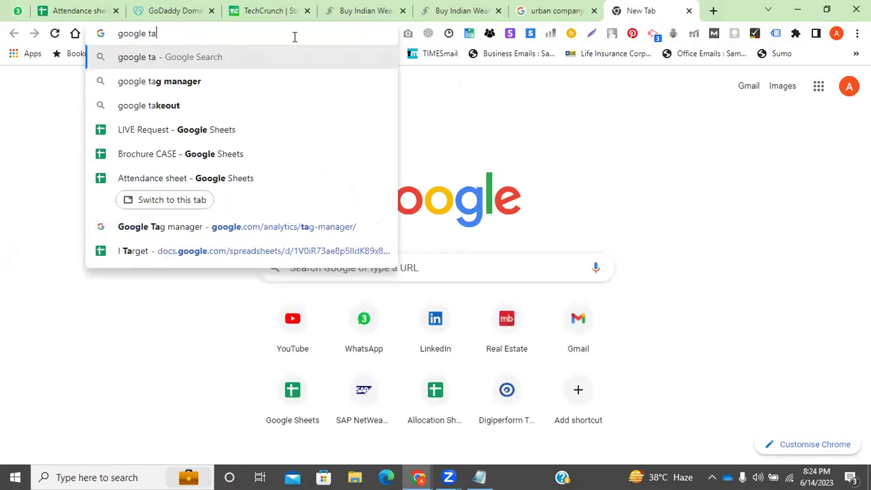
pyautogui.press('BackSpace')
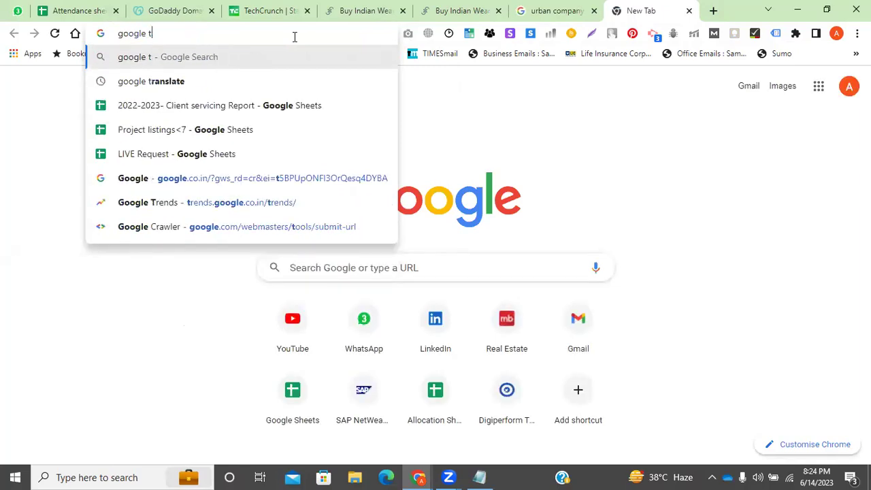
pyautogui.write('ran')
pyautogui.press('Return')
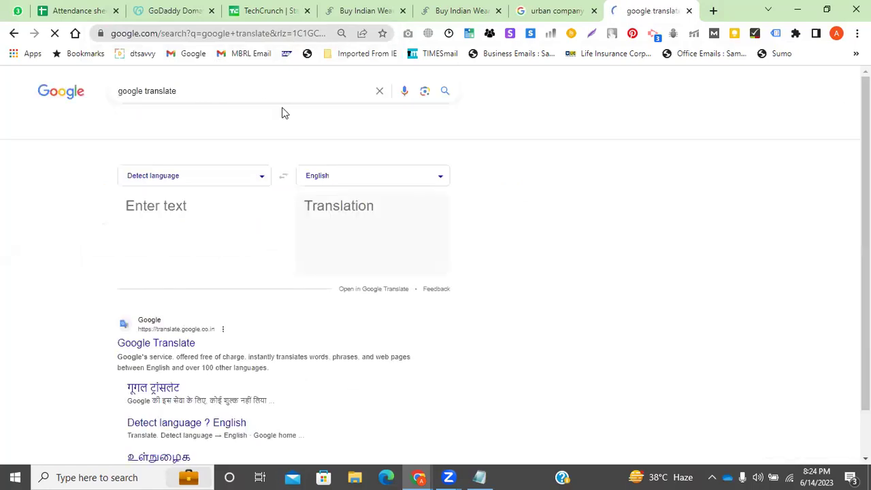
pyautogui.hotkey('ctrl', 'v')
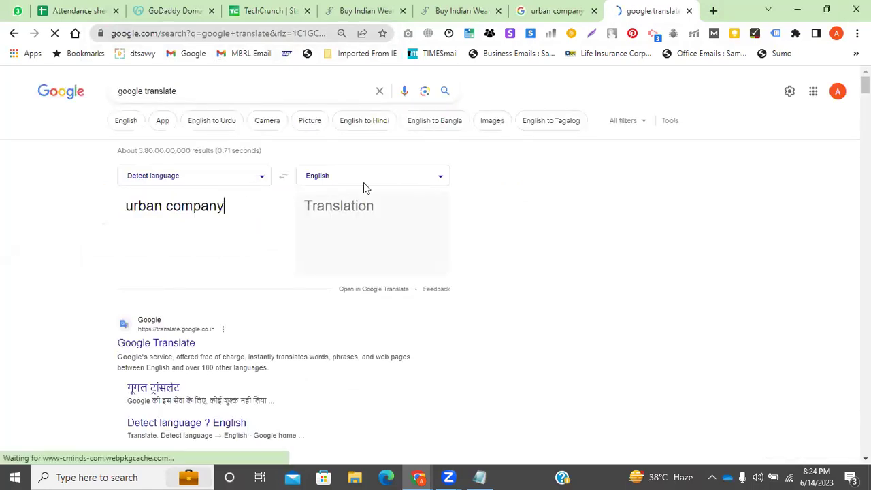
# Step: Set the target language of the "urban company" translation to Hindi
pyautogui.hotkey('ctrl', 'a')
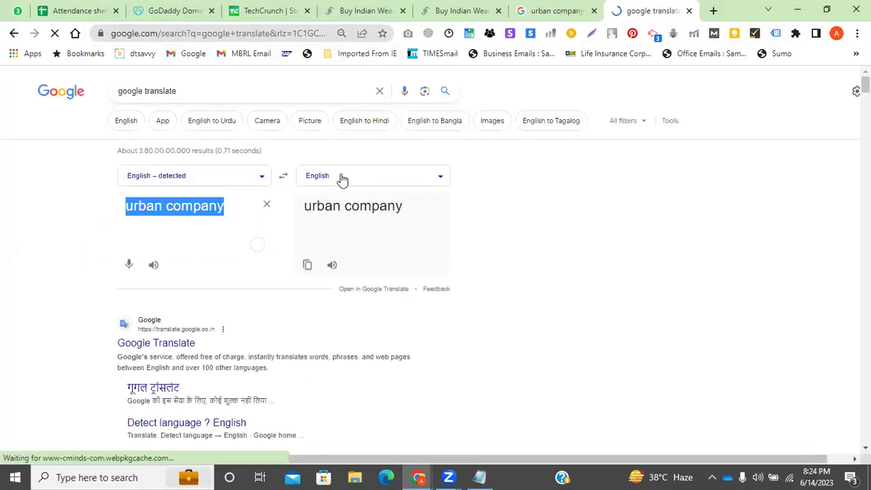
pyautogui.click(341, 176)
pyautogui.click(244, 251)
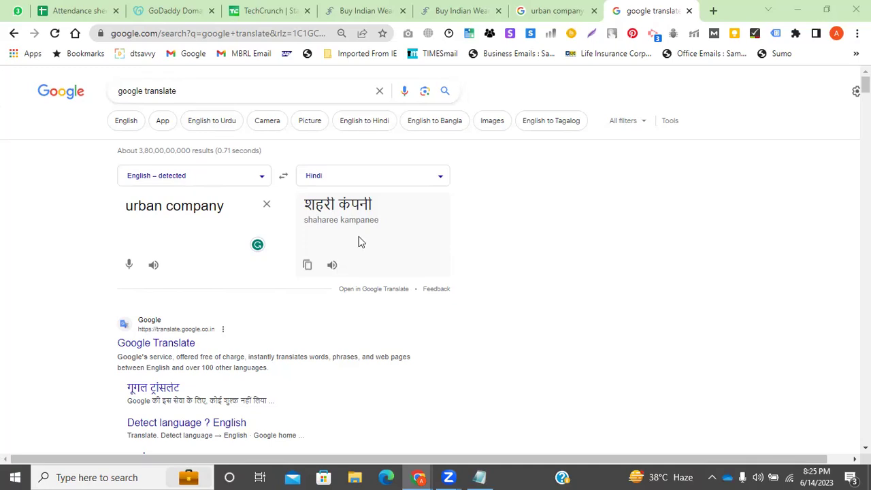
# Step: Look at the search suggestions for "home cleaning" in a new tab, highlighting "home cleaning services", and return to the Hindi translation
pyautogui.click(718, 13)
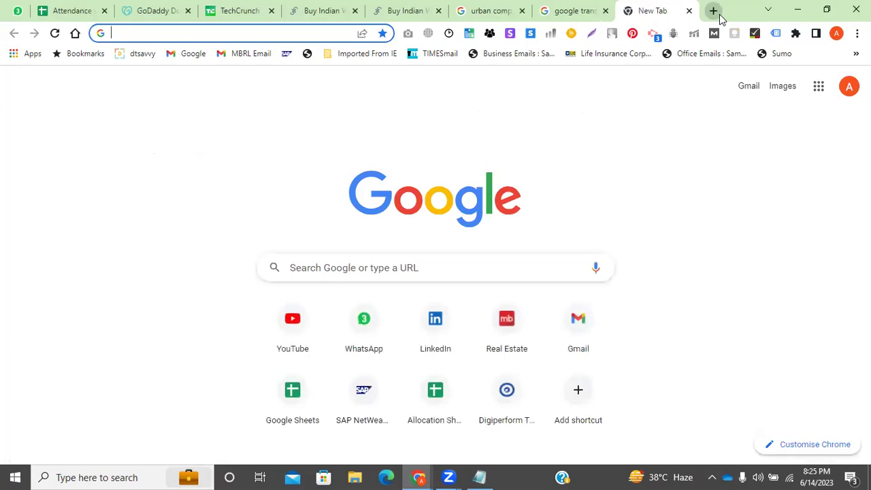
pyautogui.write('home cleaning')
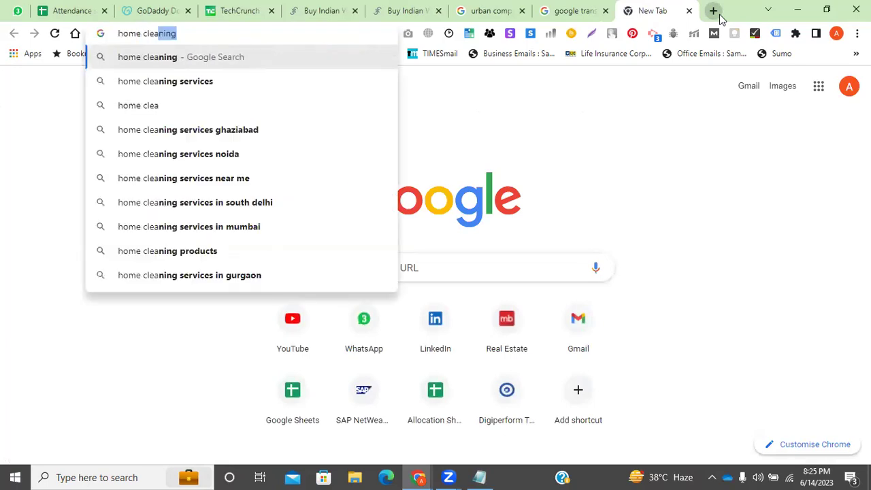
pyautogui.press('Down')
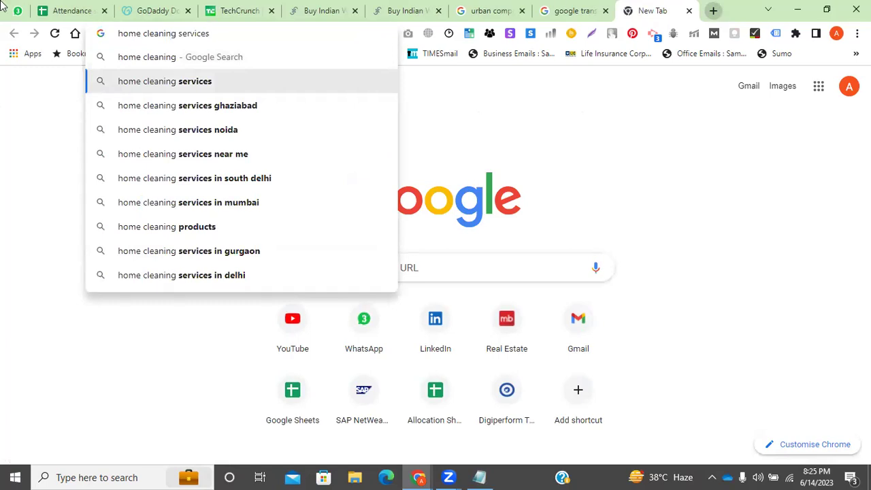
pyautogui.click(276, 7)
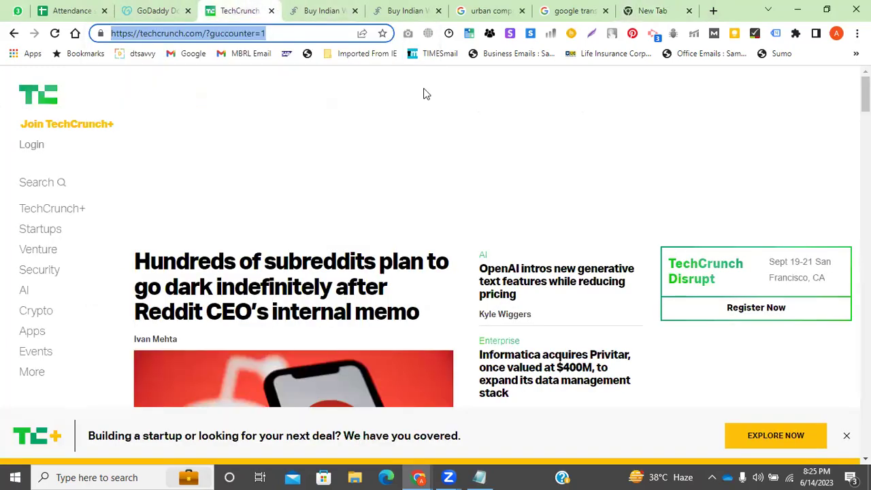
pyautogui.click(577, 10)
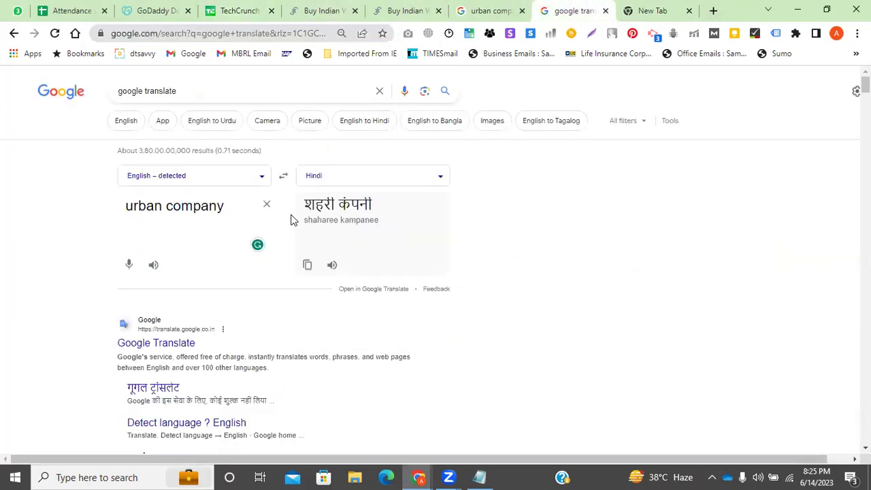
# Step: Highlight the Hindi translation of "urban company" and search the attendance sheet for a student's name
pyautogui.moveTo(300, 203); pyautogui.dragTo(371, 205)
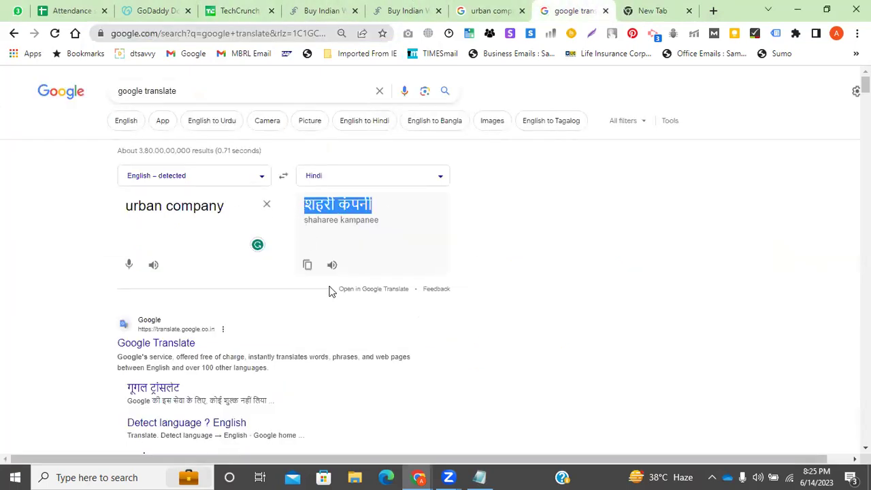
pyautogui.hotkey('alt', 'Tab')
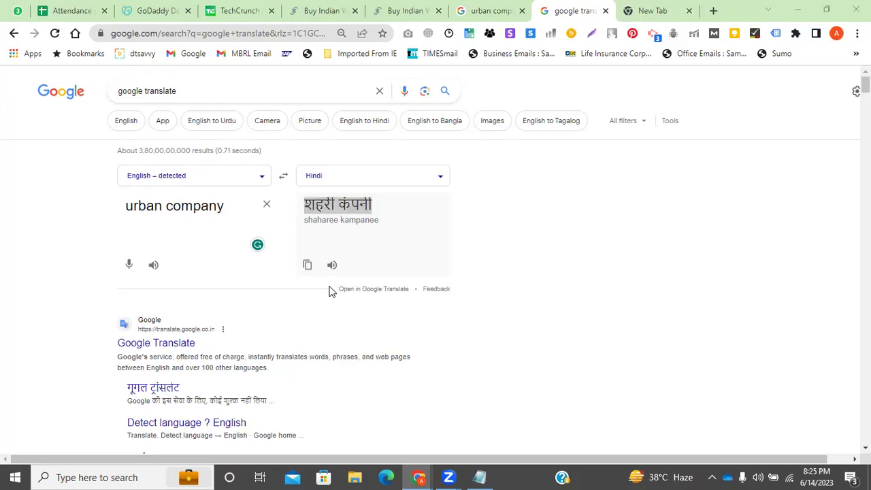
pyautogui.click(75, 10)
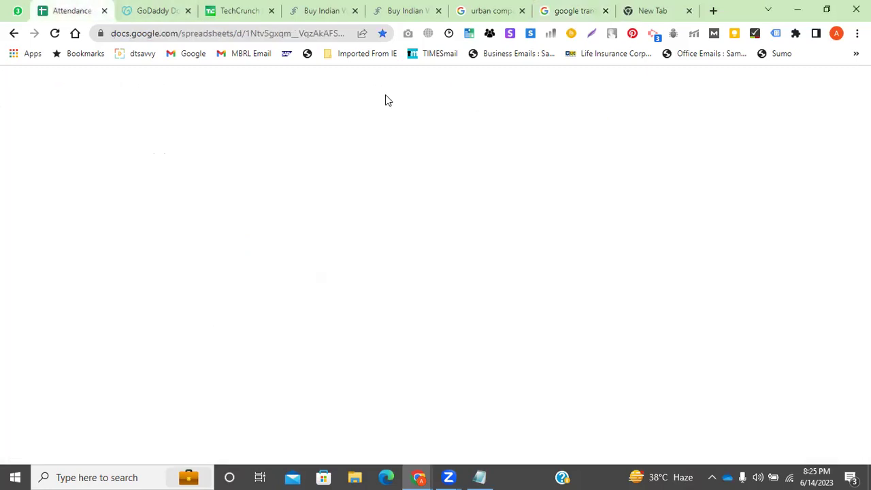
pyautogui.hotkey('ctrl', 'f')
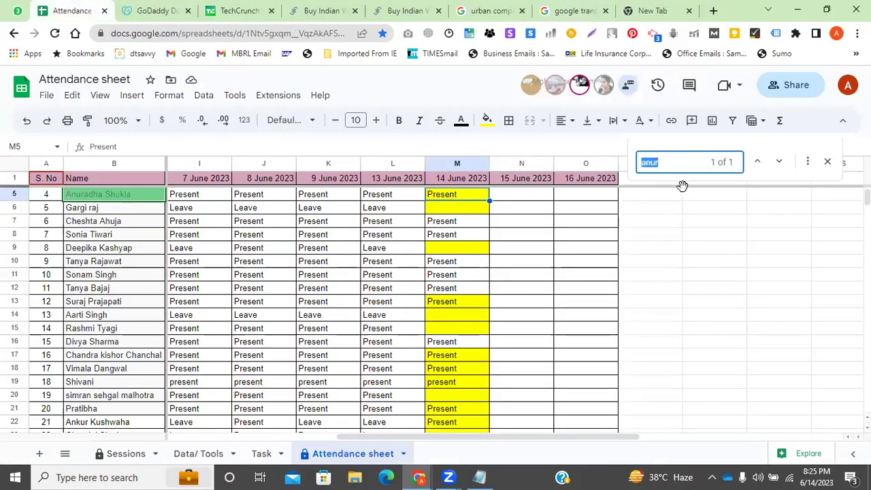
pyautogui.write('sh')
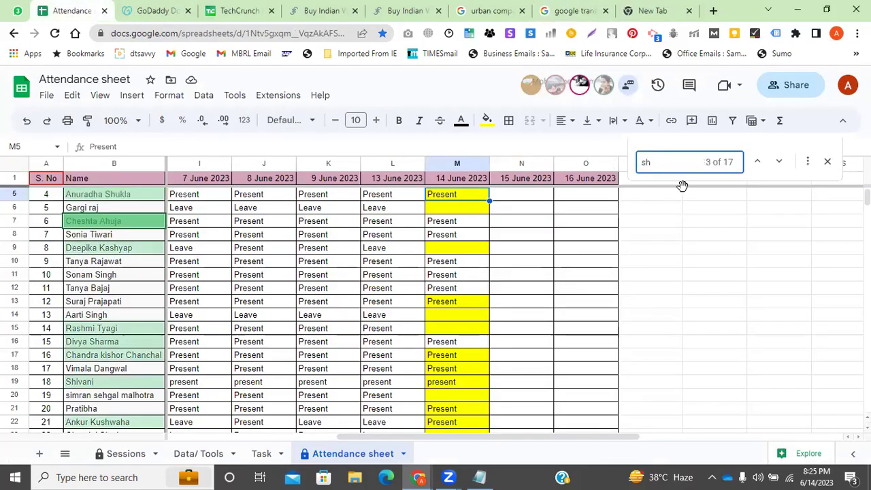
# Step: Look through the jaipurkurti.com homepage sections and highlight the domain name in the site's web address
pyautogui.click(235, 10)
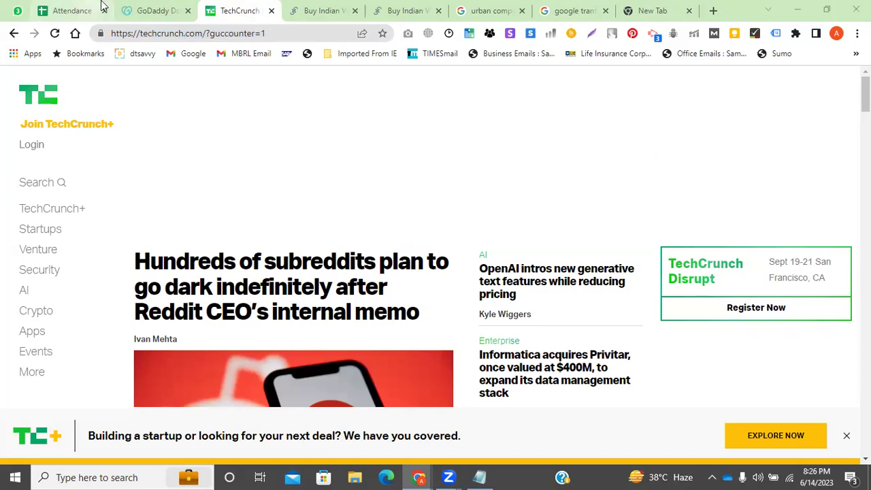
pyautogui.click(337, 10)
pyautogui.moveTo(419, 112)
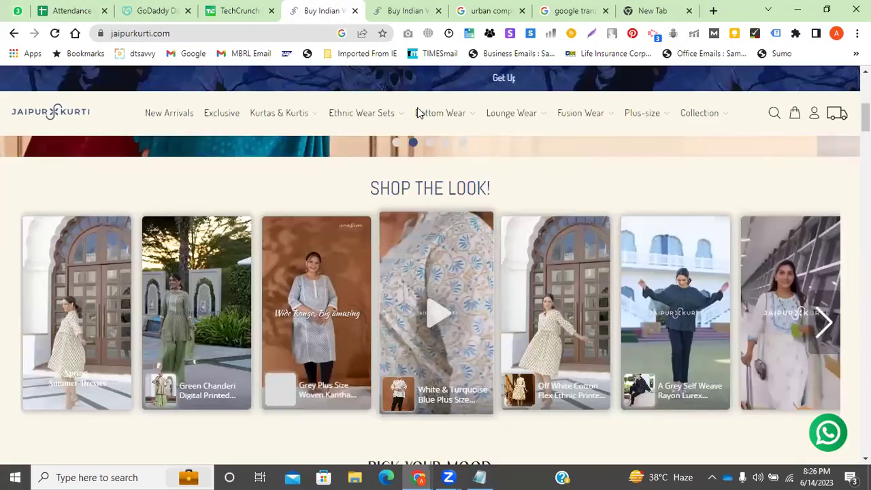
pyautogui.scroll(-5, 236, 298)
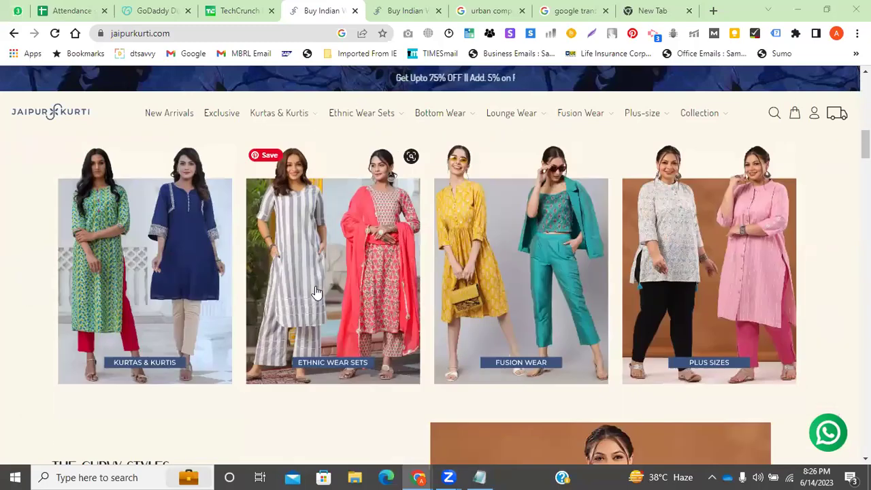
pyautogui.scroll(-8, 313, 291)
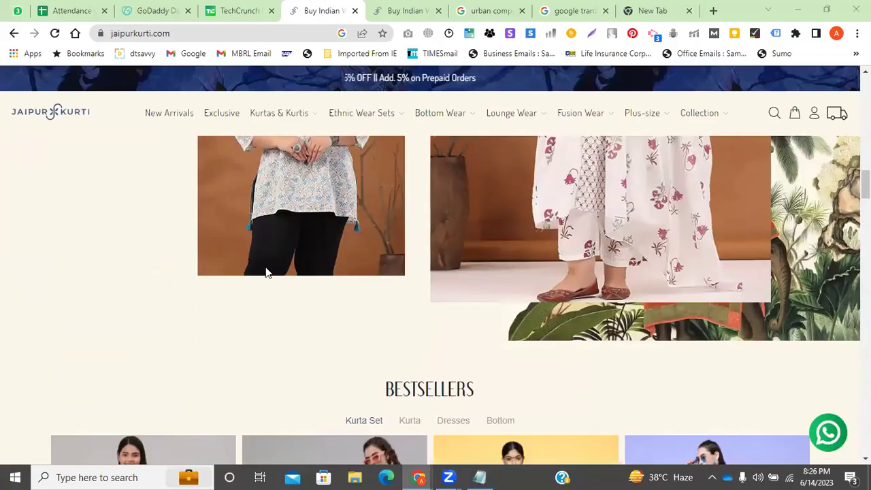
pyautogui.scroll(-10, 247, 298)
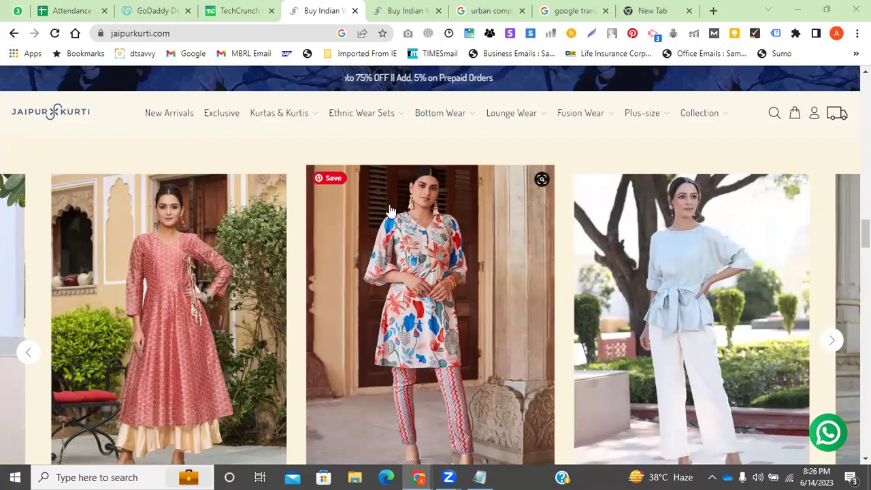
pyautogui.scroll(-5, 439, 269)
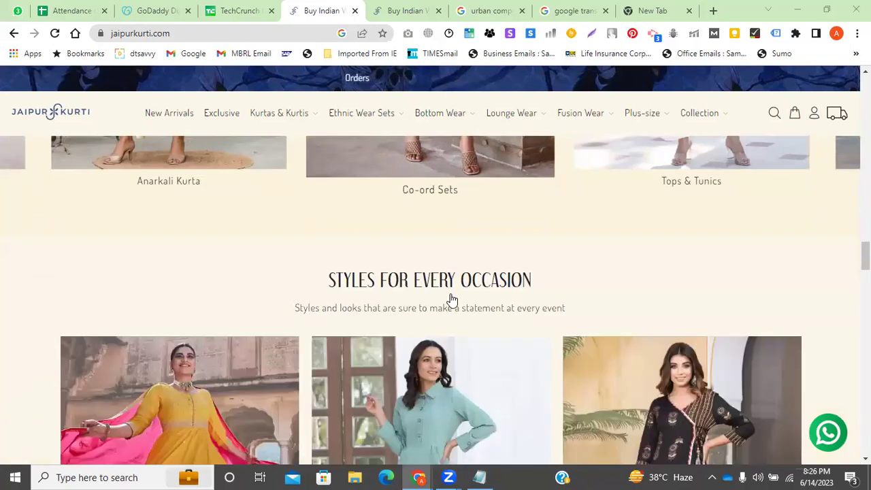
pyautogui.scroll(-4, 449, 302)
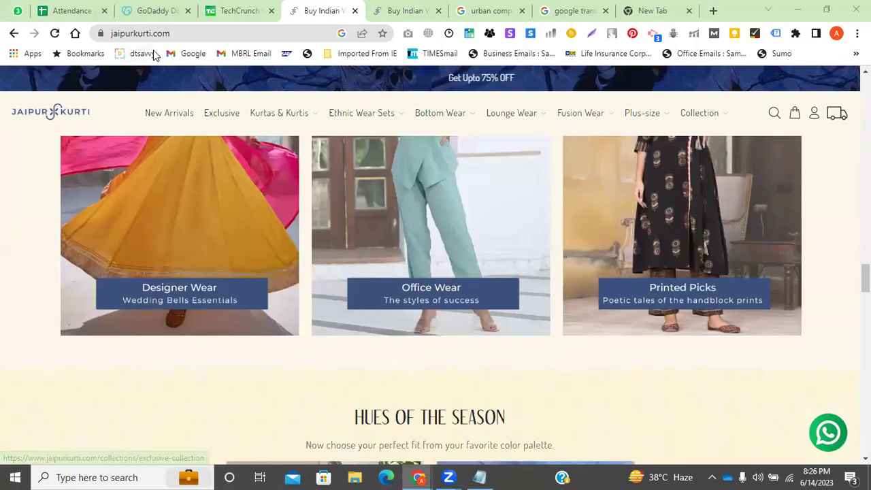
pyautogui.doubleClick(180, 33)
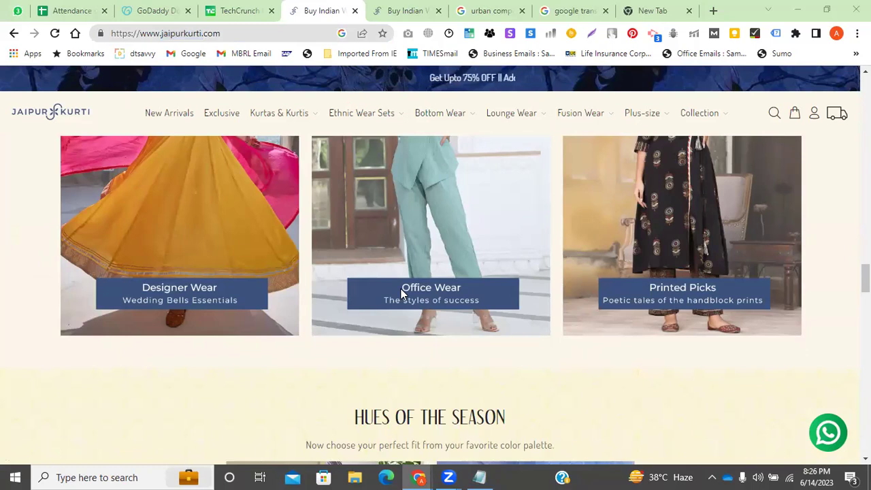
# Step: Find the student in row 20 of the attendance sheet and copy the 13 June 2023 "Present" entry to 14 June 2023
pyautogui.click(77, 9)
pyautogui.hotkey('ctrl', 'f')
pyautogui.write('sim')
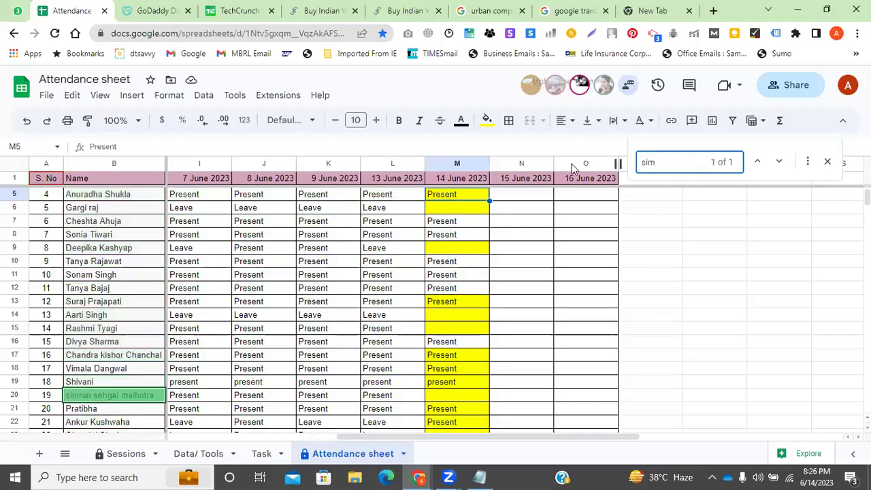
pyautogui.click(396, 396)
pyautogui.hotkey('ctrl', 'c')
pyautogui.click(461, 394)
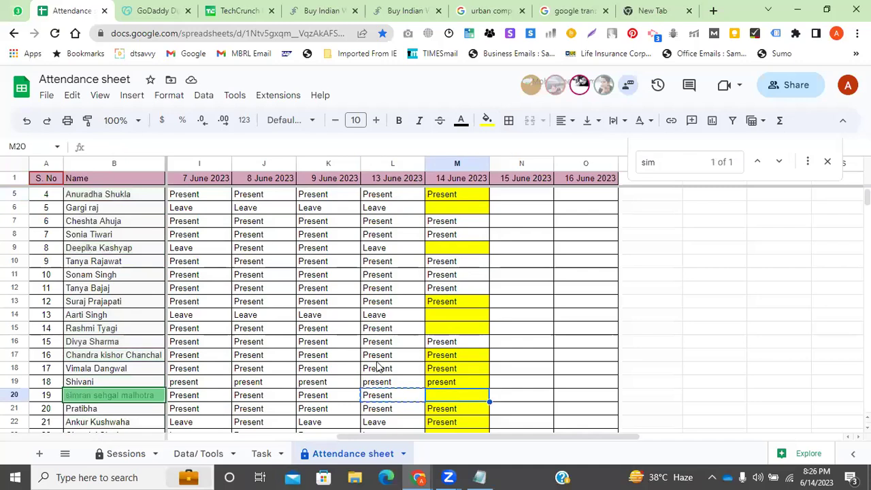
pyautogui.hotkey('ctrl', 'v')
# Step: Compare the TechCrunch site, the "techcrunch" domain results on GoDaddy and the jaipurkurti.com web address
pyautogui.click(255, 11)
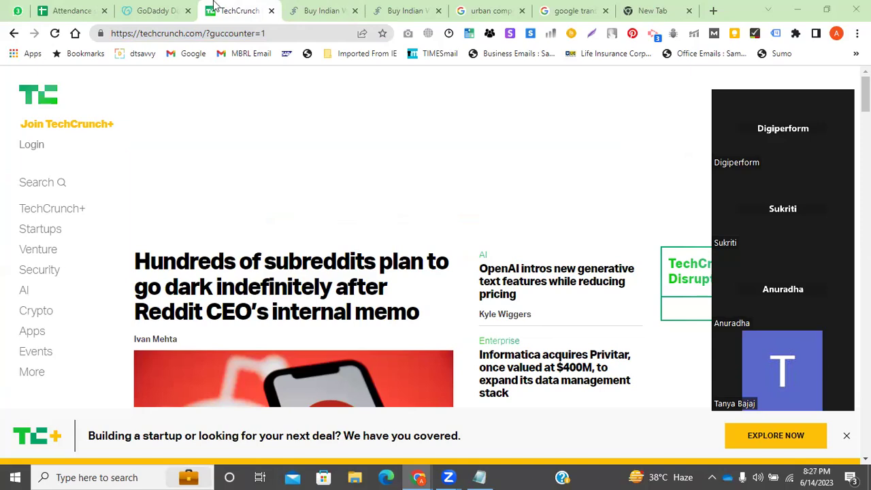
pyautogui.click(180, 11)
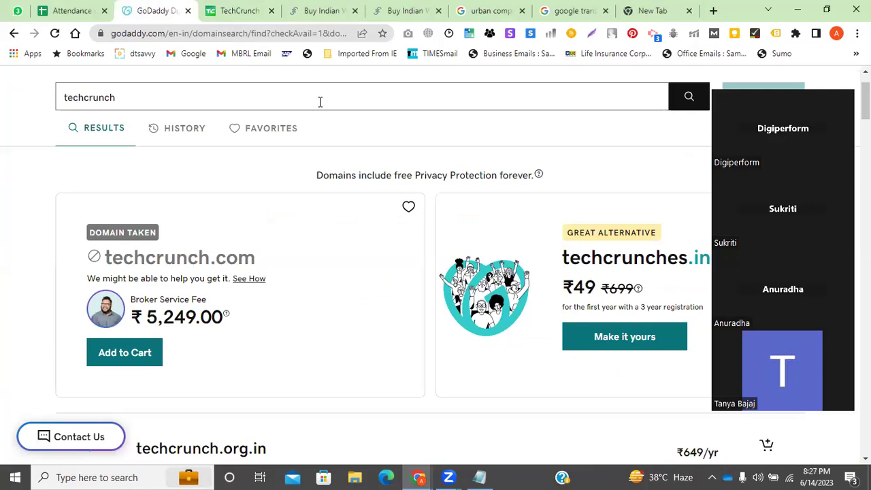
pyautogui.click(323, 10)
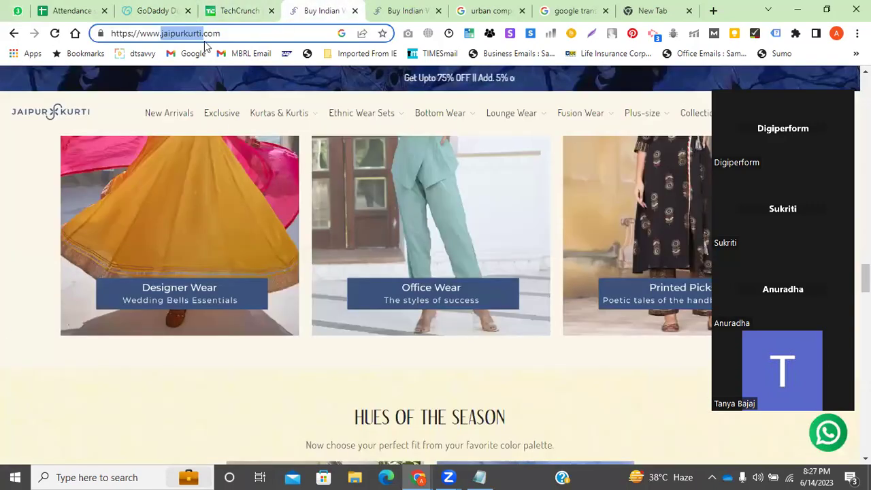
pyautogui.click(158, 10)
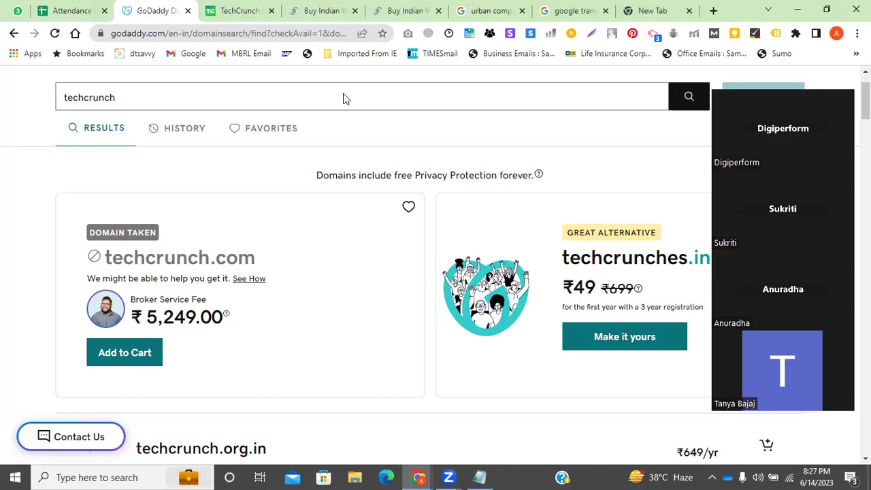
pyautogui.click(96, 6)
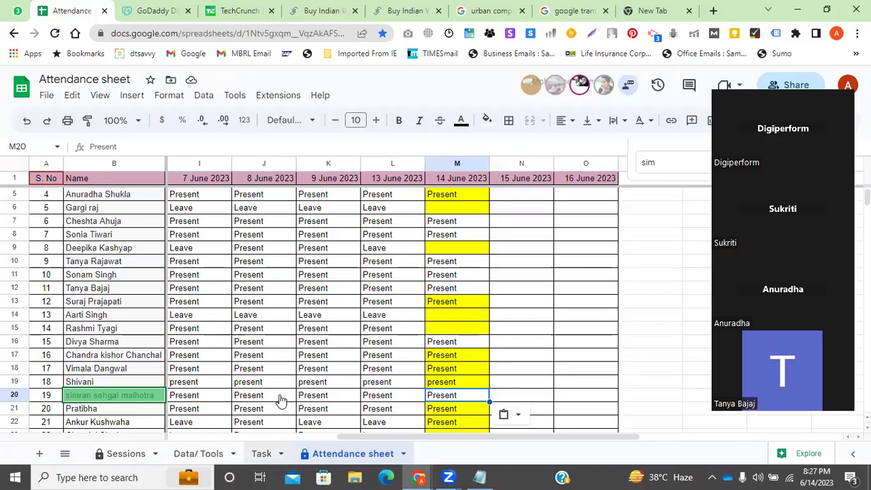
pyautogui.hotkey('ctrl', 'shift', 'pageup')
pyautogui.click(392, 209)
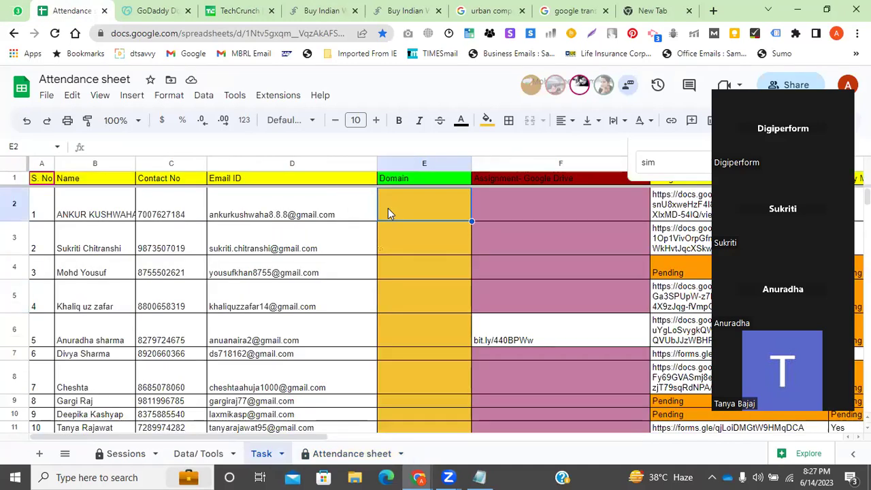
pyautogui.write('tra')
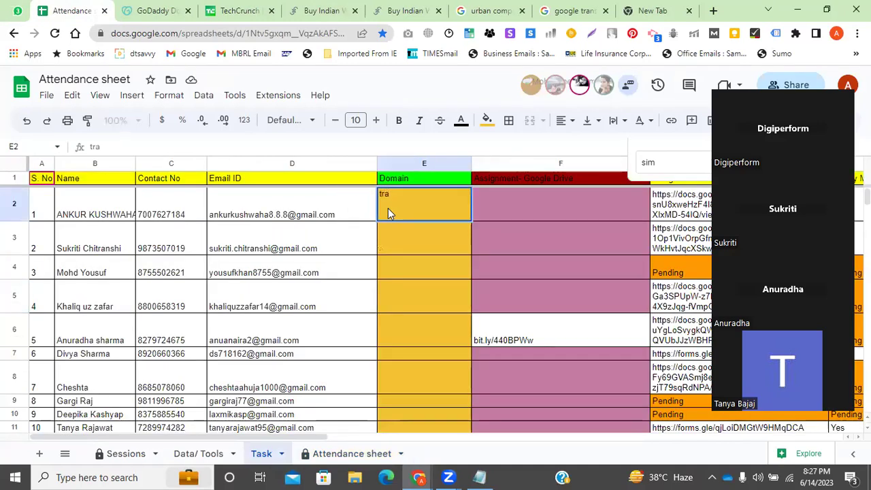
pyautogui.write('vle')
pyautogui.press('BackSpace')
pyautogui.press('BackSpace')
pyautogui.press('BackSpace')
pyautogui.press('BackSpace')
pyautogui.press('BackSpace')
pyautogui.press('BackSpace')
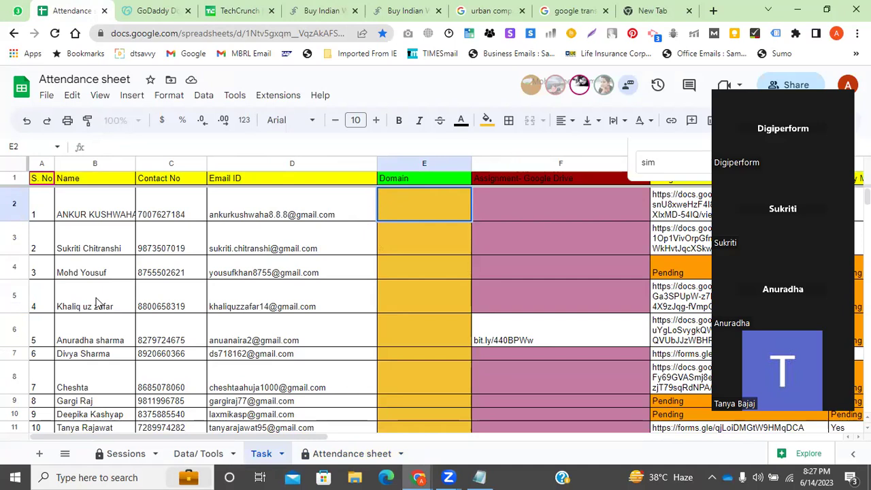
pyautogui.click(386, 321)
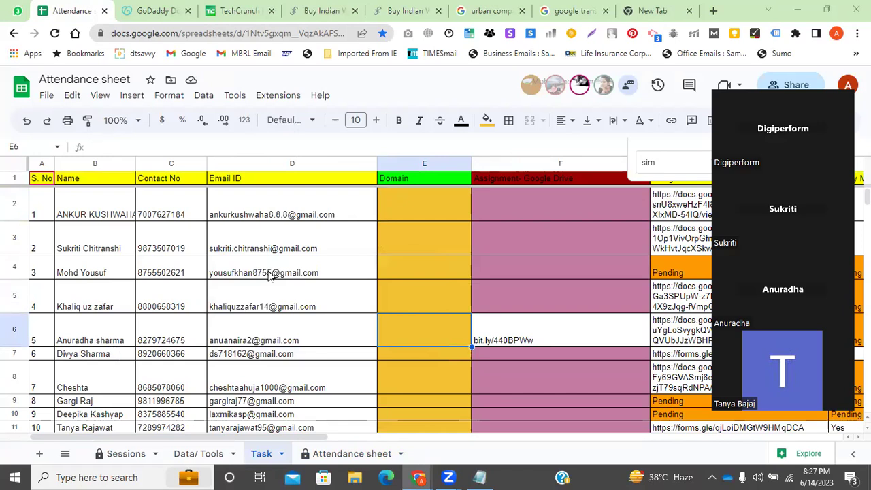
# Step: Search GoDaddy for the availability of the domain traveldomain.com
pyautogui.moveTo(239, 276)
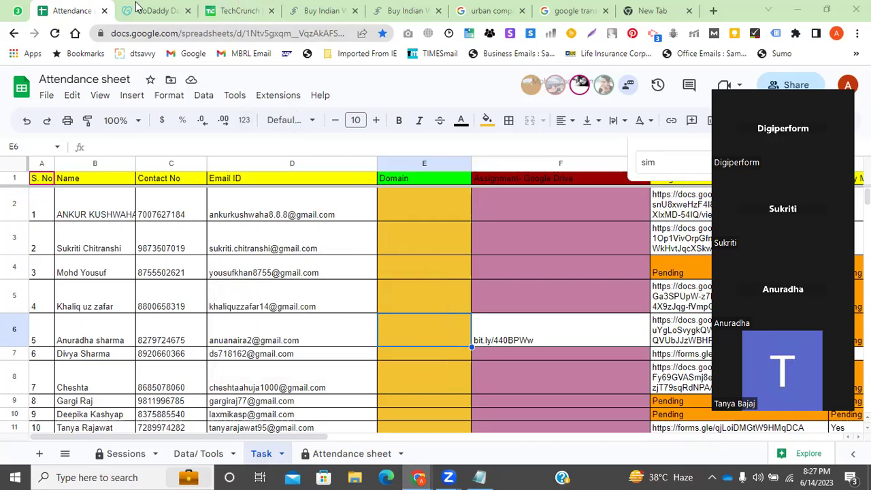
pyautogui.click(155, 10)
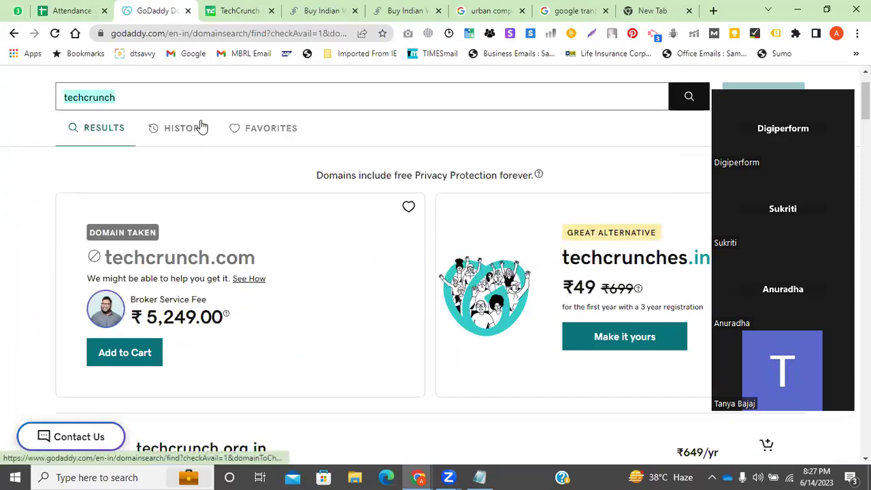
pyautogui.write('travel')
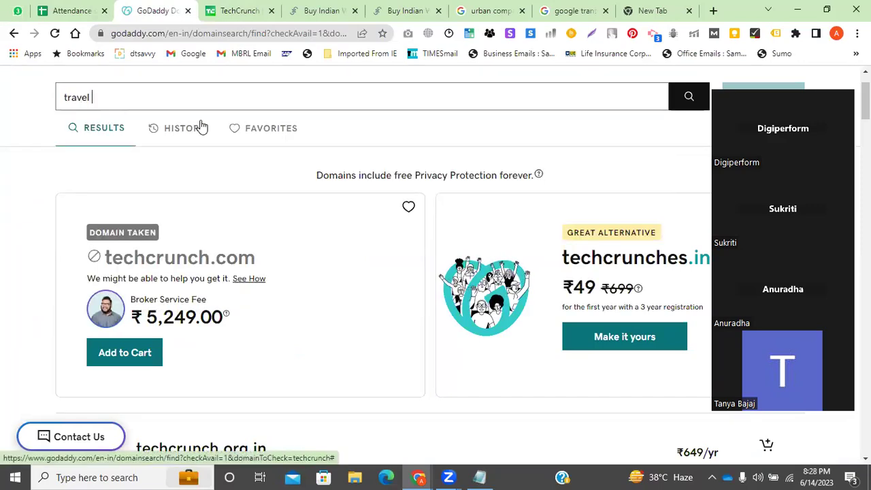
pyautogui.write('domain.com')
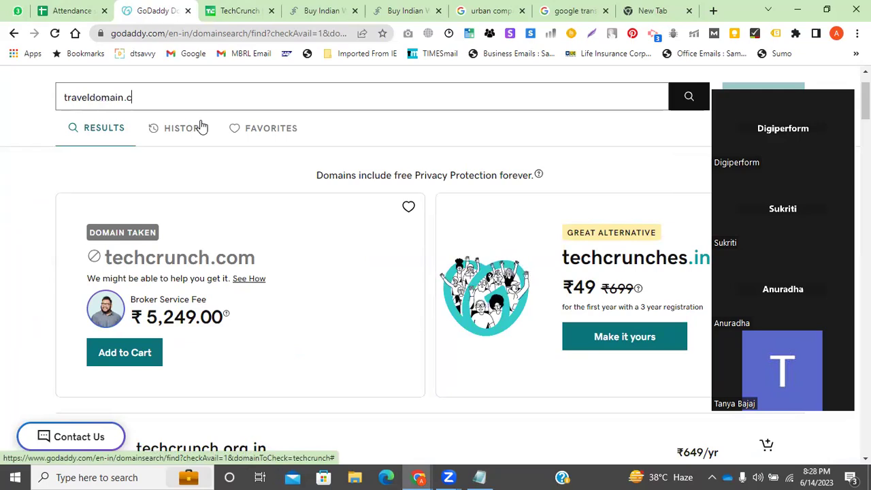
pyautogui.press('Return')
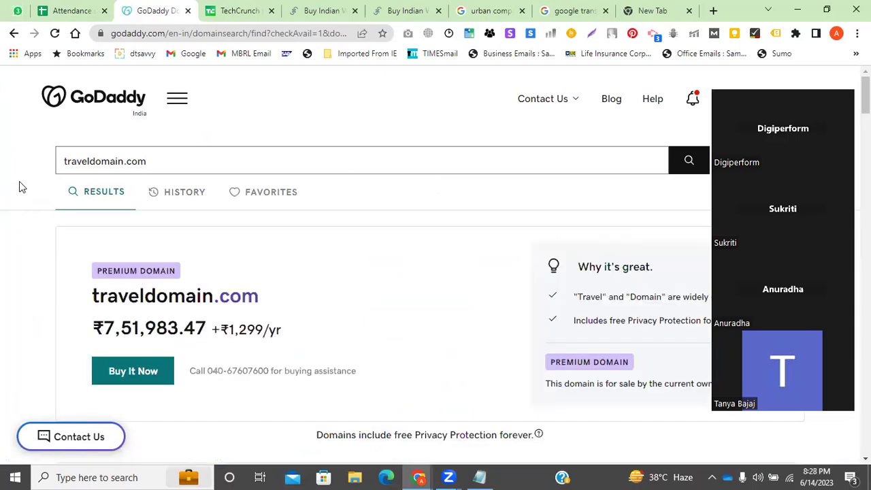
# Step: Examine the premium listing for traveldomain.com, highlighting the domain name and its price
pyautogui.scroll(-2, 130, 243)
pyautogui.scroll(1, 209, 257)
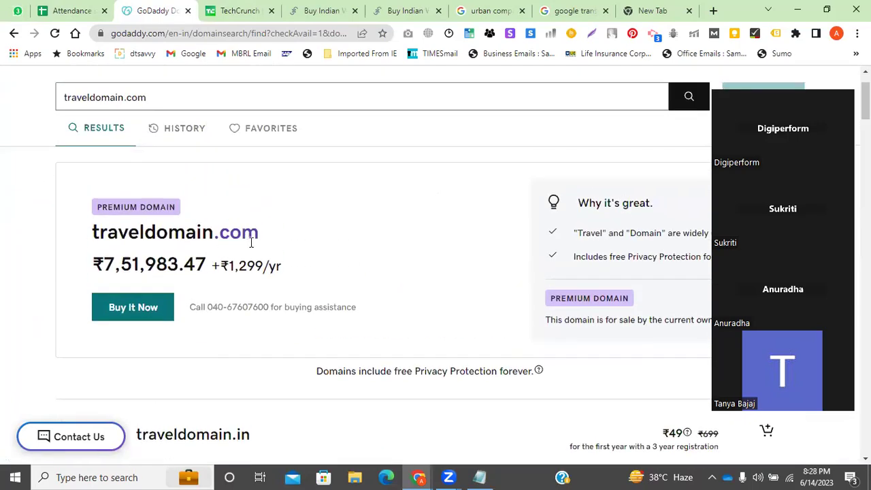
pyautogui.moveTo(247, 236); pyautogui.dragTo(39, 226)
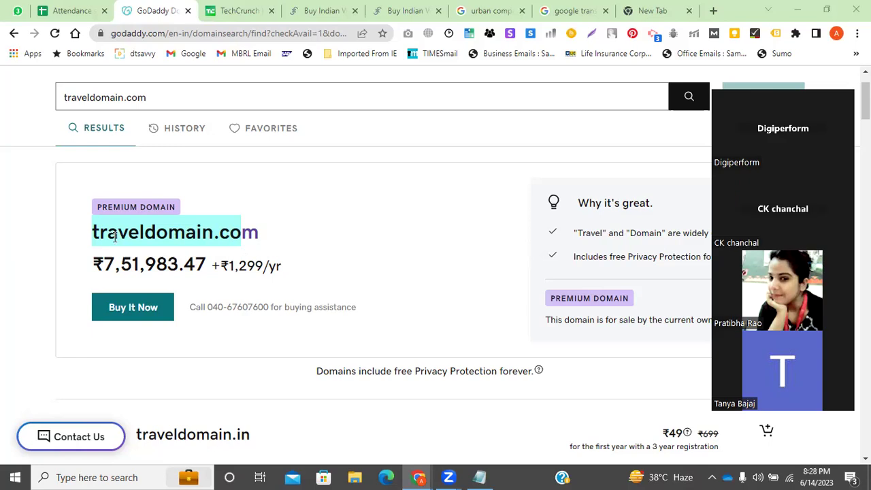
pyautogui.tripleClick(140, 272)
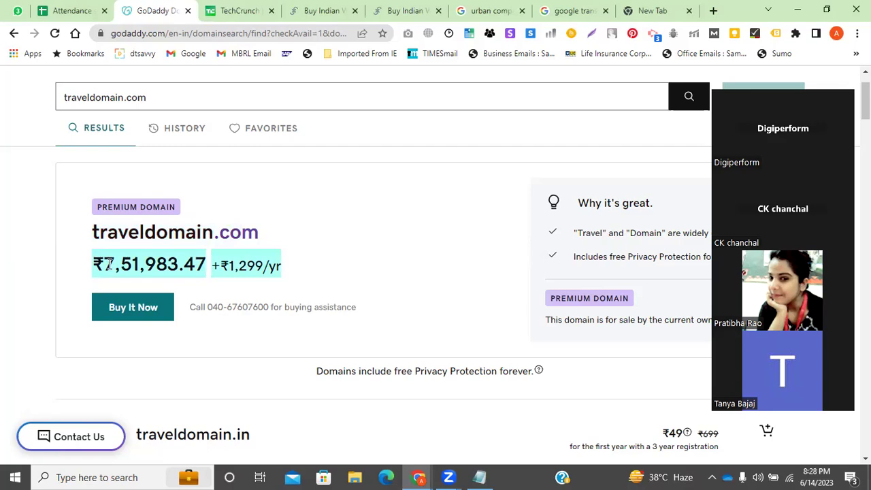
# Step: Copy traveldomain.com from the listing, load it in place of the Google Translate page and return to the GoDaddy results
pyautogui.moveTo(264, 233); pyautogui.dragTo(93, 237)
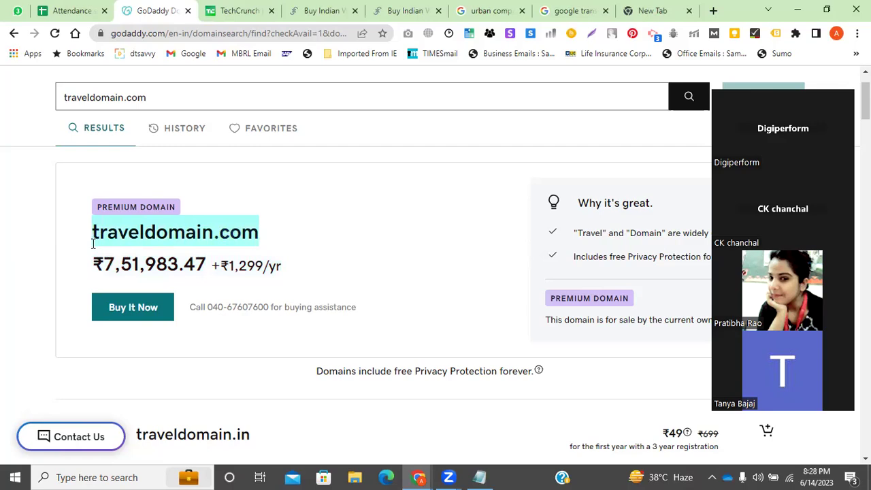
pyautogui.click(575, 10)
pyautogui.click(287, 33)
pyautogui.hotkey('ctrl', 'v')
pyautogui.press('Return')
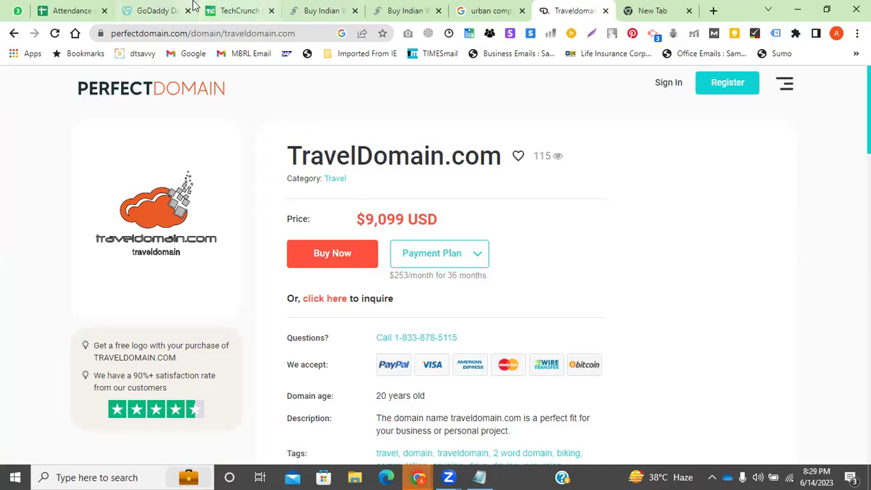
pyautogui.click(157, 10)
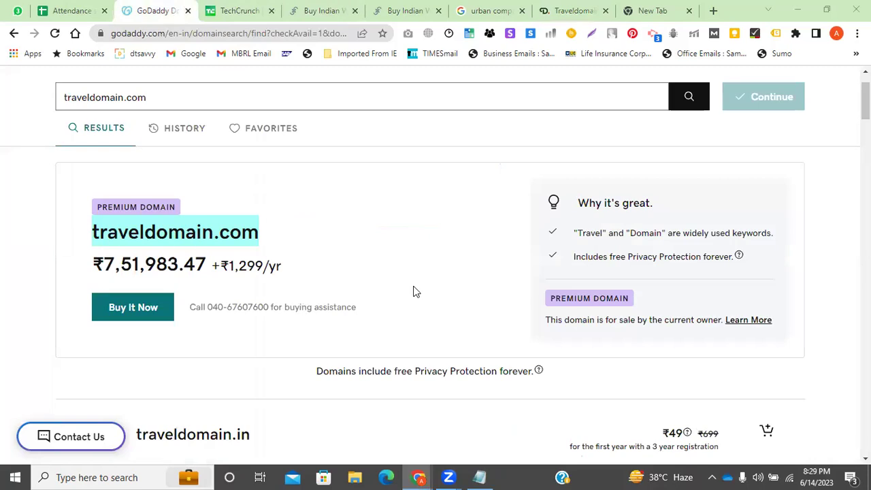
# Step: Highlight the .com extension in the GoDaddy web address and the buying assistance line, and compare with the TechCrunch site
pyautogui.doubleClick(162, 34)
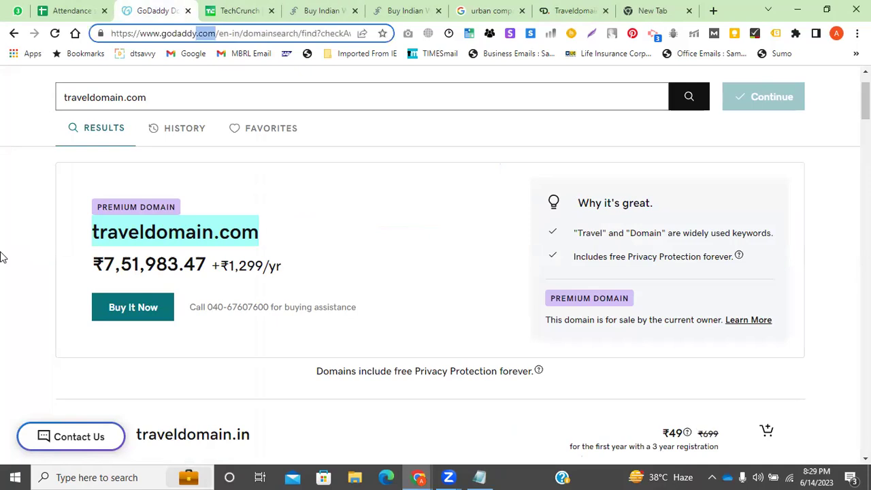
pyautogui.tripleClick(272, 296)
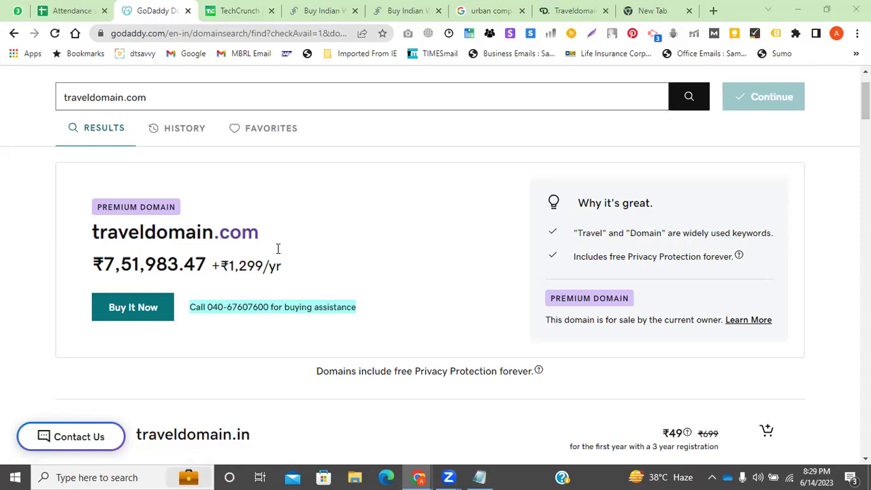
pyautogui.click(228, 8)
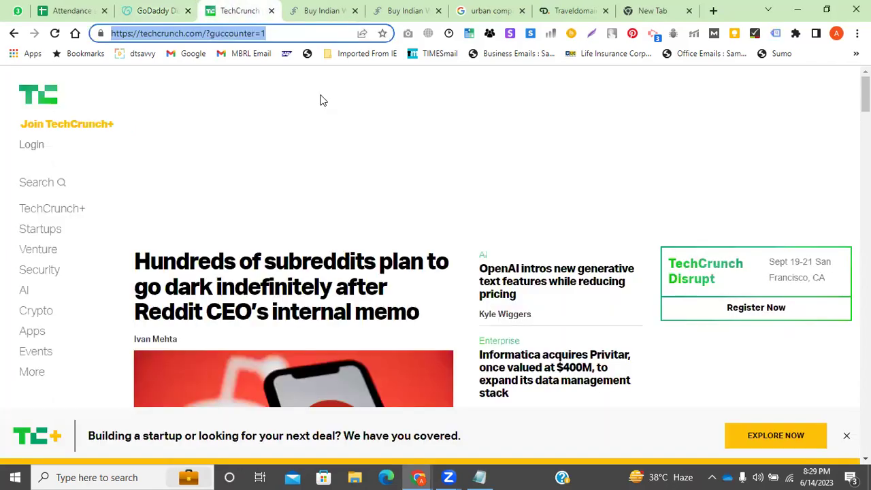
pyautogui.click(195, 7)
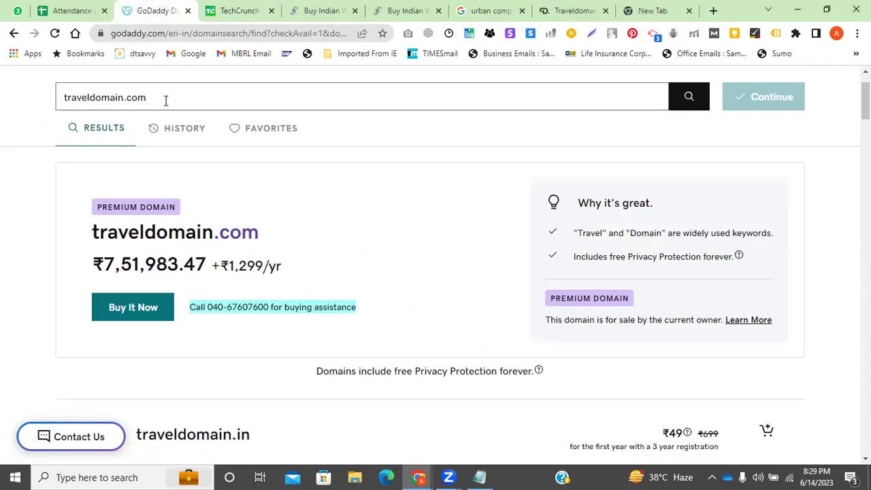
# Step: Search GoDaddy for domains using the term "food" in place of traveldomain.com
pyautogui.moveTo(165, 100); pyautogui.dragTo(66, 94)
pyautogui.write('f')
pyautogui.press('BackSpace')
pyautogui.write('food')
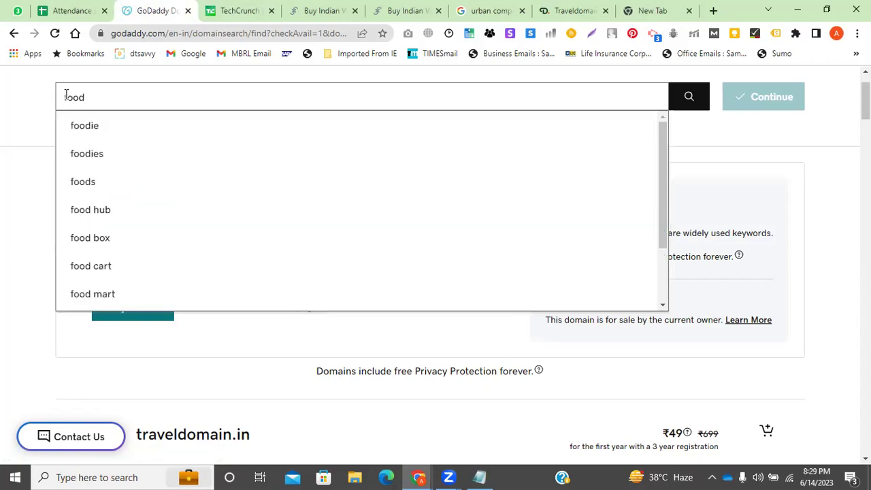
pyautogui.press('Return')
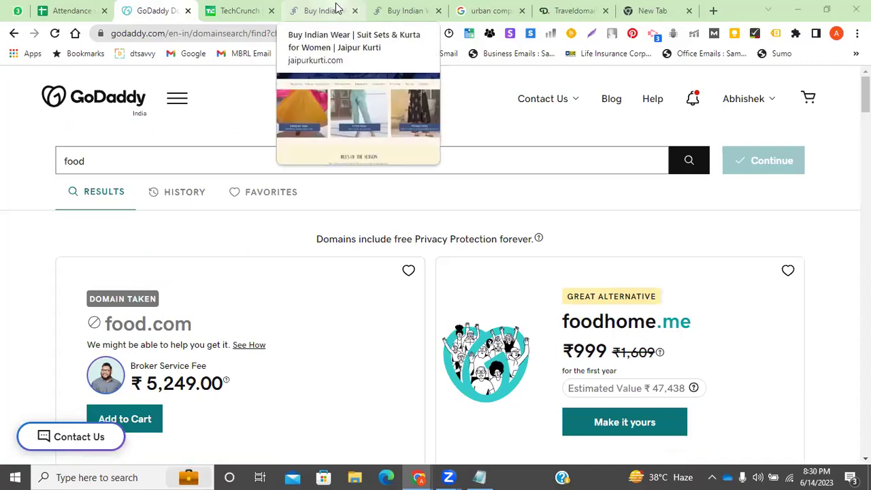
# Step: Search Google for "lean domain search" in the unused Google page and open the leandomainsearch.com result
pyautogui.click(652, 11)
pyautogui.moveTo(232, 34); pyautogui.dragTo(70, 34)
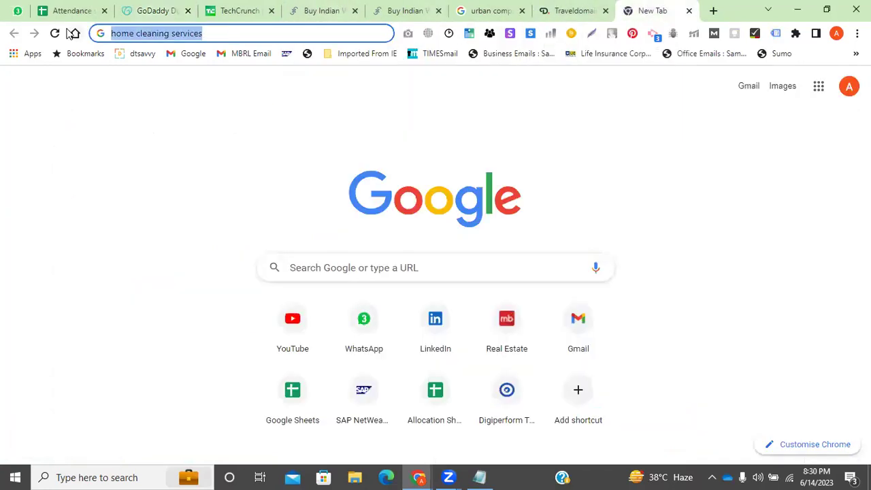
pyautogui.write('leandoamin')
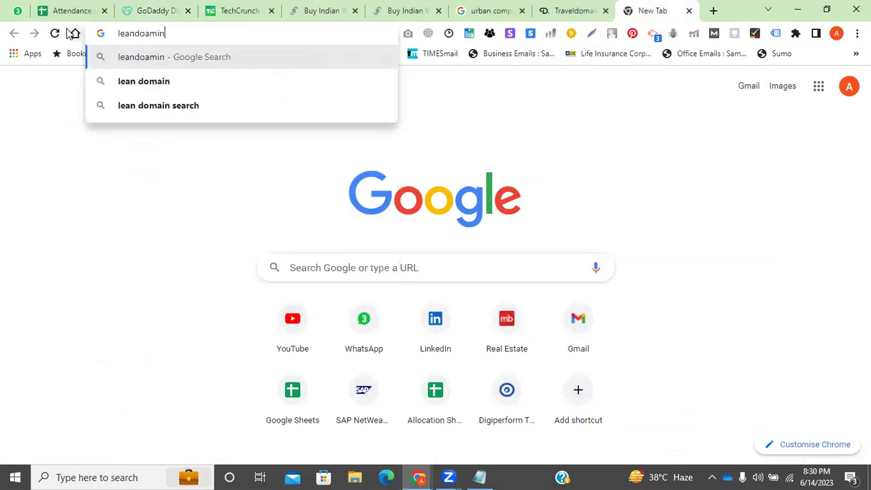
pyautogui.press('Down')
pyautogui.press('Down')
pyautogui.press('Return')
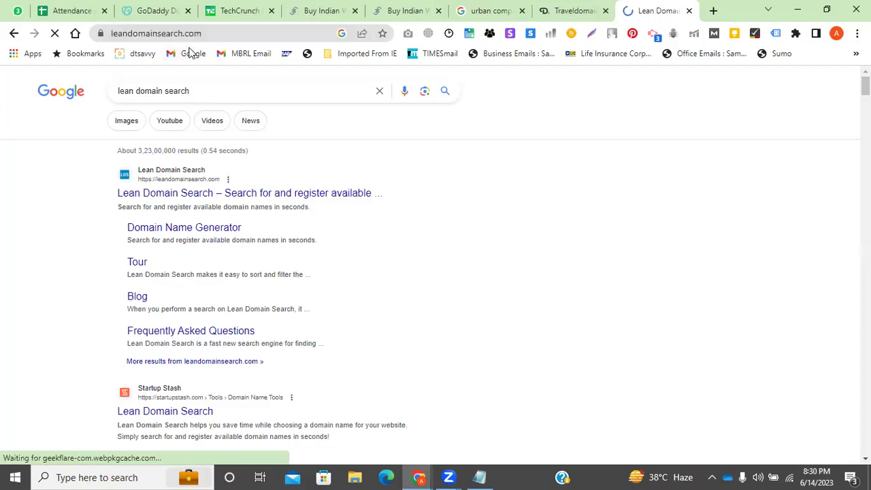
pyautogui.click(220, 33)
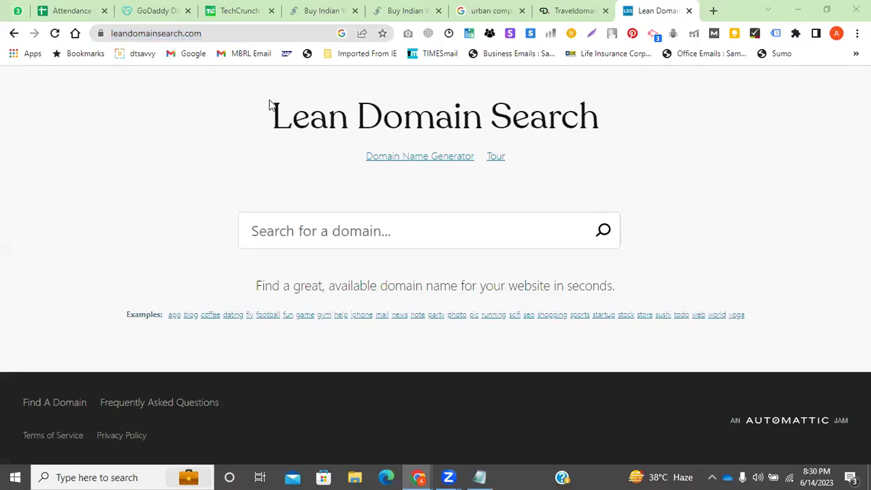
# Step: Check the TravelDomain.com listing on PerfectDomain and return to the Lean Domain Search page
pyautogui.click(266, 179)
pyautogui.hotkey('ctrl', 'shift', 'Tab')
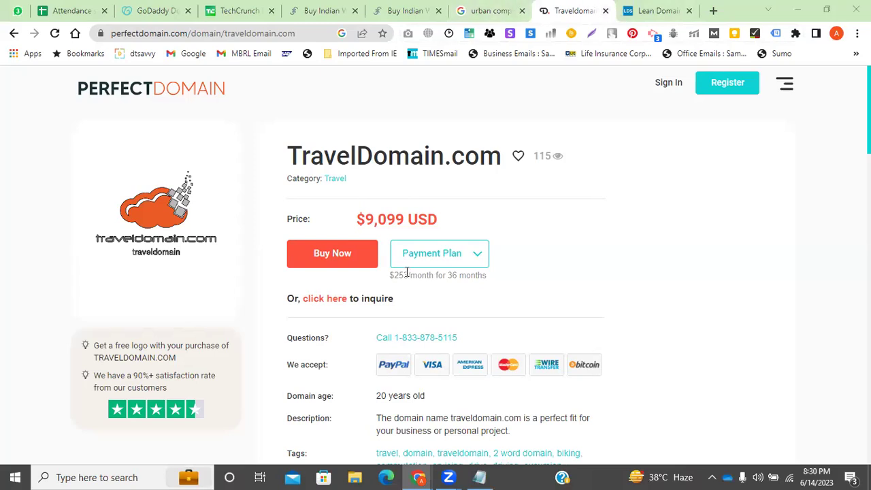
pyautogui.hotkey('ctrl', 'Tab')
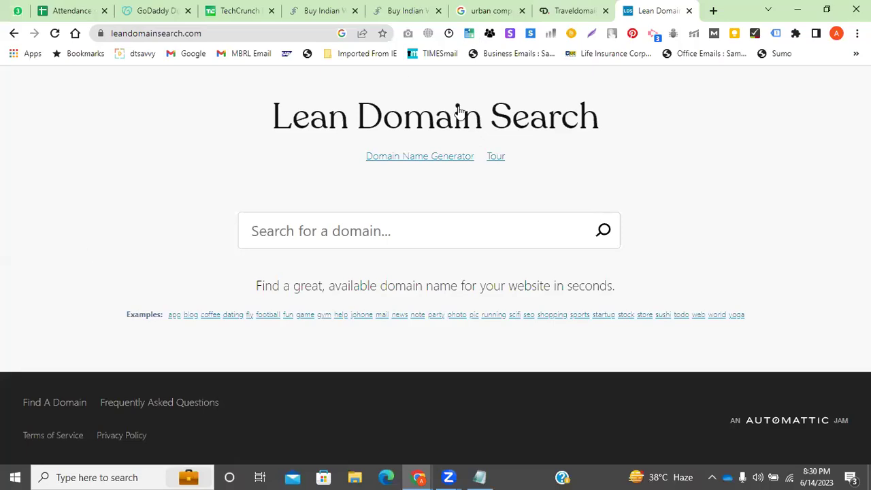
pyautogui.click(301, 235)
pyautogui.write('amazon')
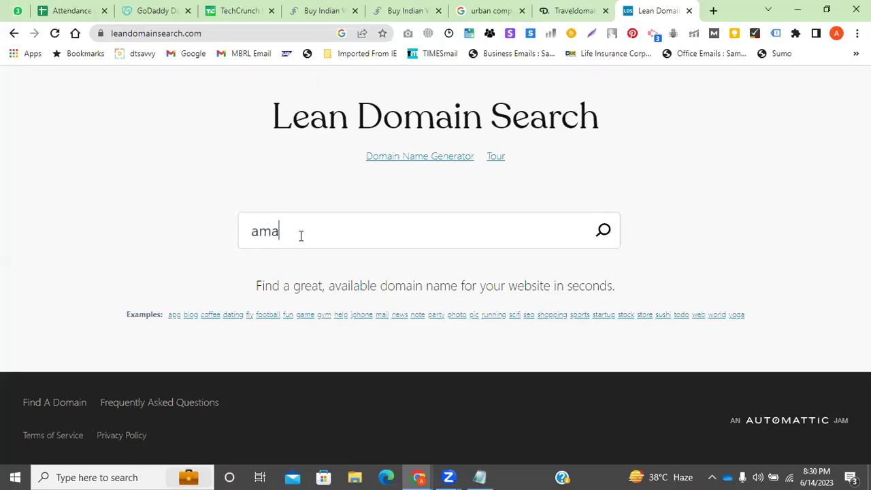
pyautogui.press('BackSpace')
pyautogui.press('BackSpace')
pyautogui.press('BackSpace')
pyautogui.press('BackSpace')
pyautogui.press('BackSpace')
pyautogui.press('BackSpace')
# Step: Copy "techcrunch" from the TechCrunch site's web address and search for it on Lean Domain Search
pyautogui.click(251, 8)
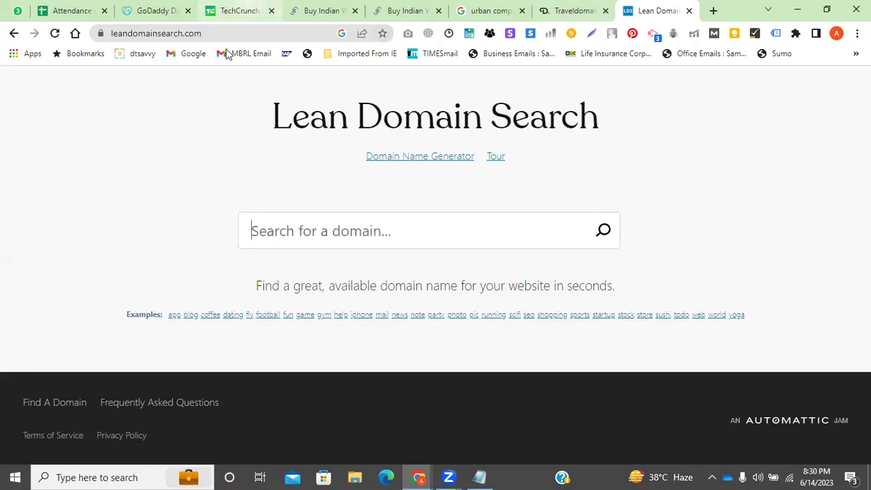
pyautogui.click(197, 34)
pyautogui.moveTo(185, 34); pyautogui.dragTo(140, 34)
pyautogui.hotkey('ctrl', 'c')
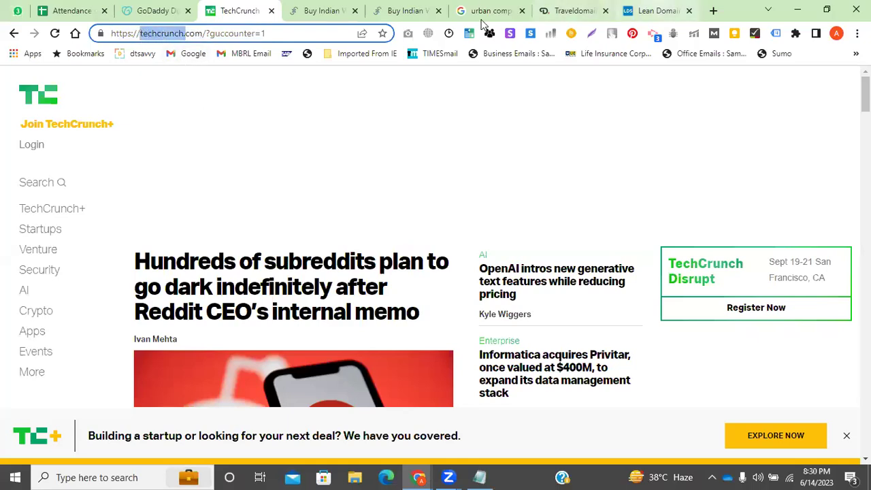
pyautogui.click(657, 10)
pyautogui.click(301, 230)
pyautogui.hotkey('ctrl', 'v')
pyautogui.write('.')
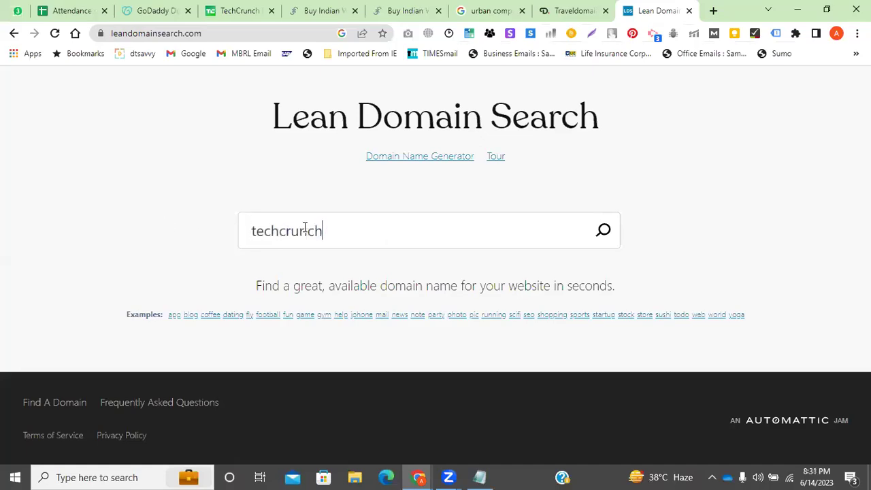
pyautogui.press('Return')
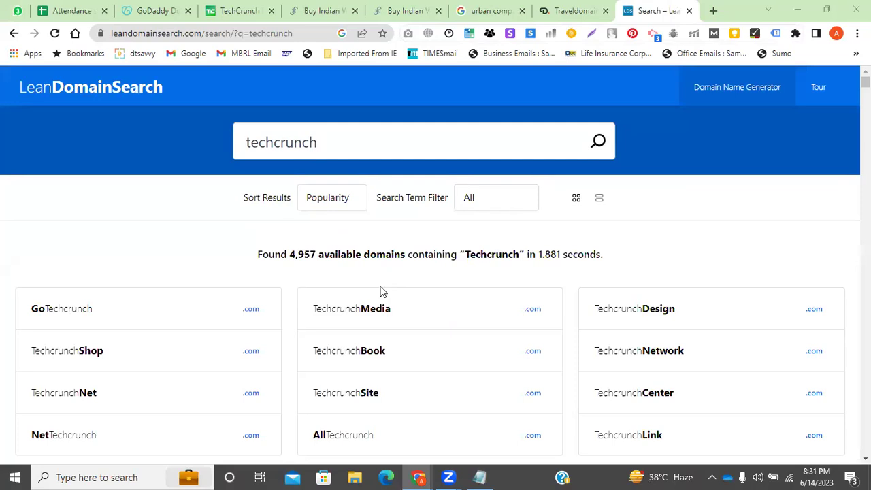
# Step: Examine the Lean Domain Search web address and browse the available domain names containing "Techcrunch"
pyautogui.click(125, 36)
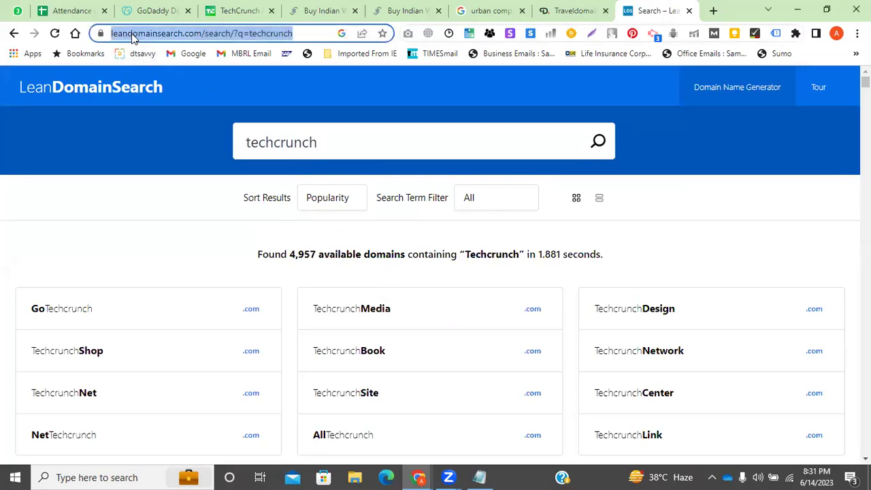
pyautogui.click(133, 35)
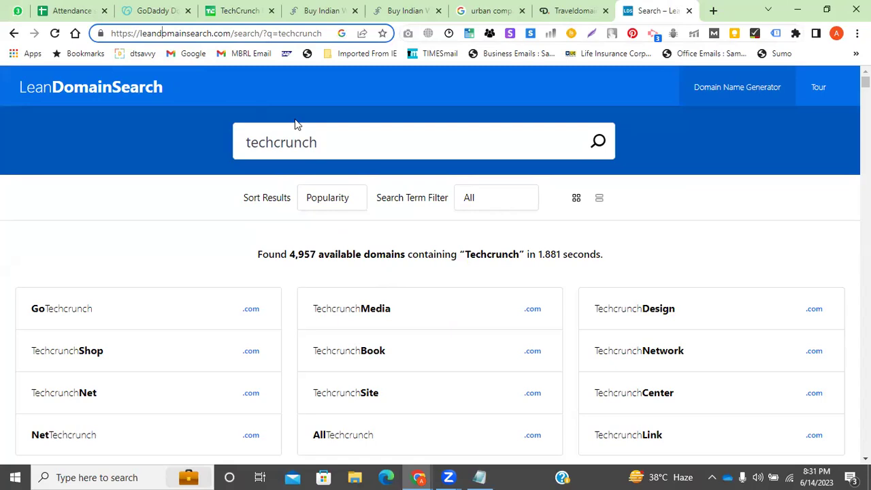
pyautogui.scroll(-2, 186, 239)
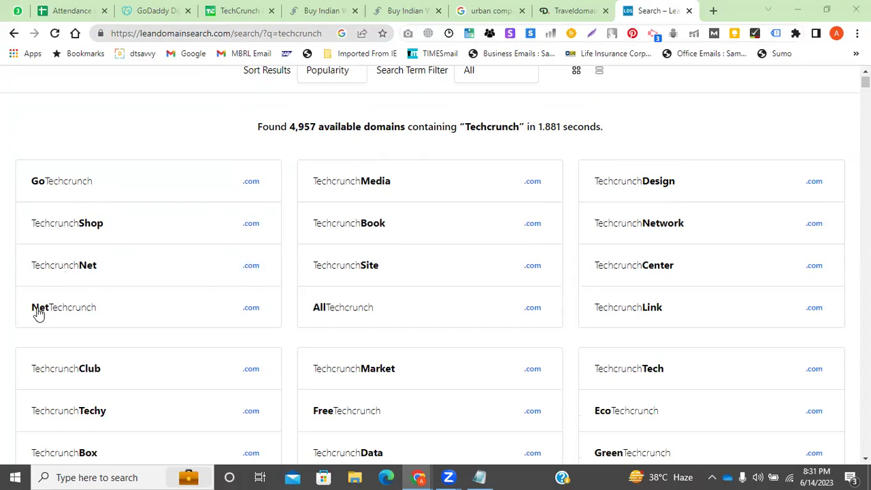
pyautogui.scroll(-5, 426, 288)
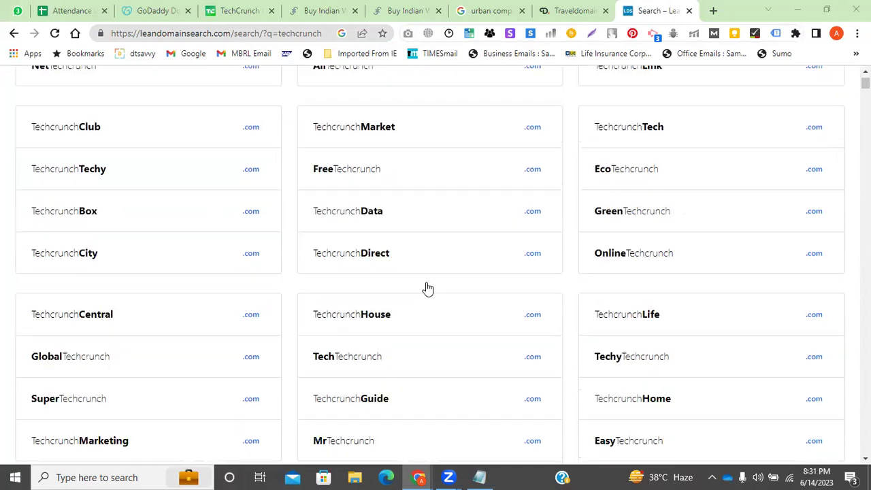
pyautogui.scroll(-2, 334, 305)
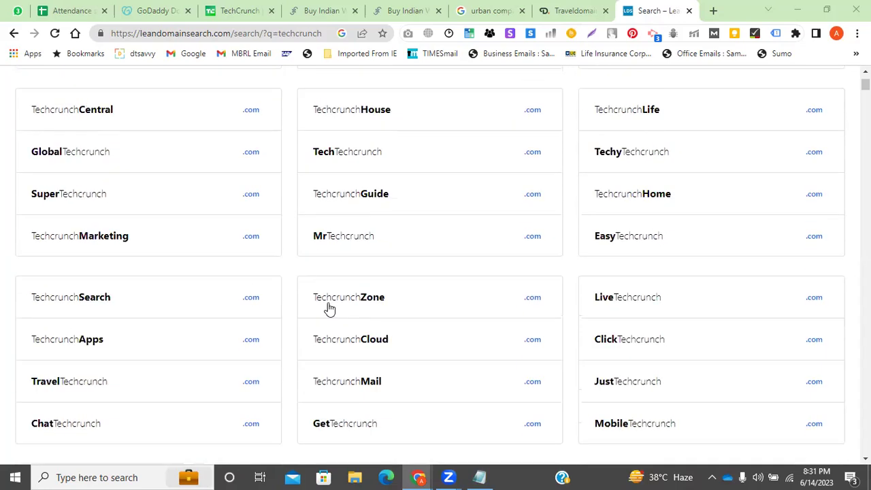
pyautogui.scroll(-7, 321, 305)
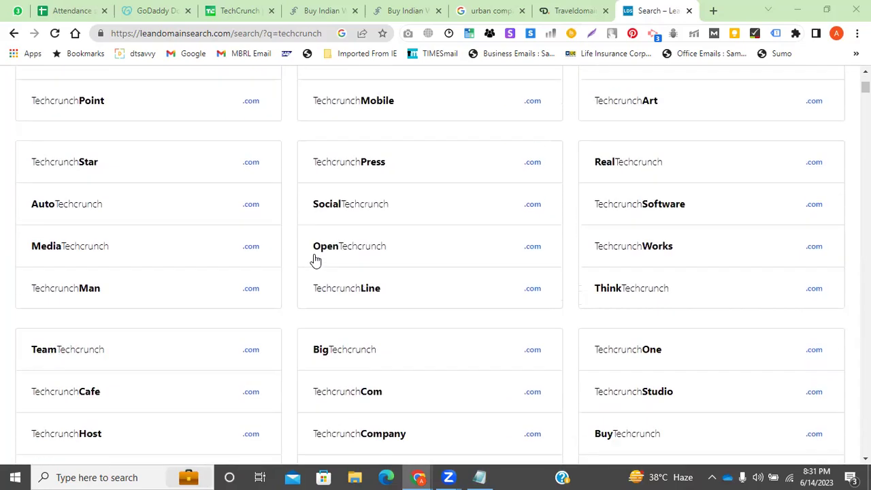
pyautogui.scroll(-5, 303, 264)
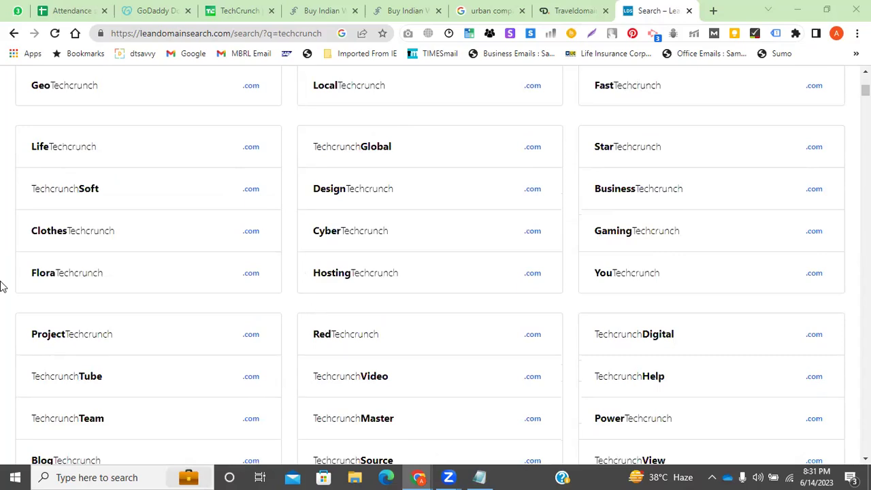
pyautogui.scroll(-10, 404, 293)
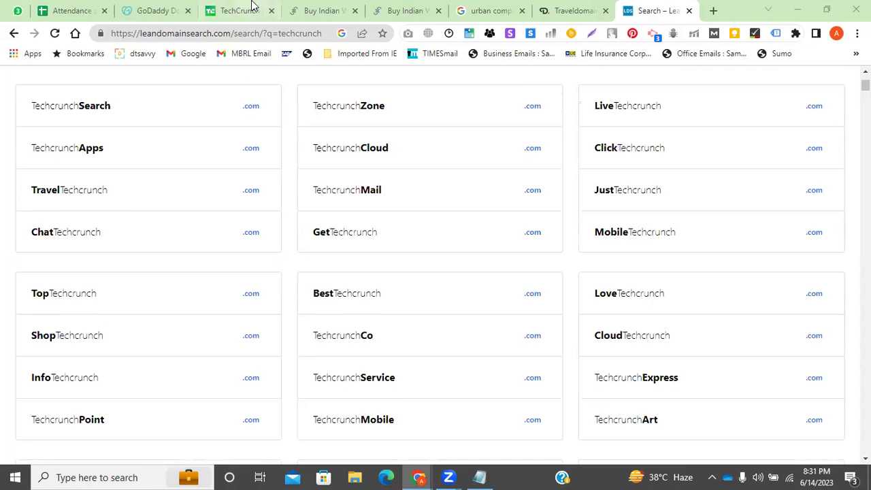
# Step: Highlight the "food" search term on GoDaddy and return to the Lean Domain Search results
pyautogui.click(156, 10)
pyautogui.click(189, 159)
pyautogui.click(30, 155)
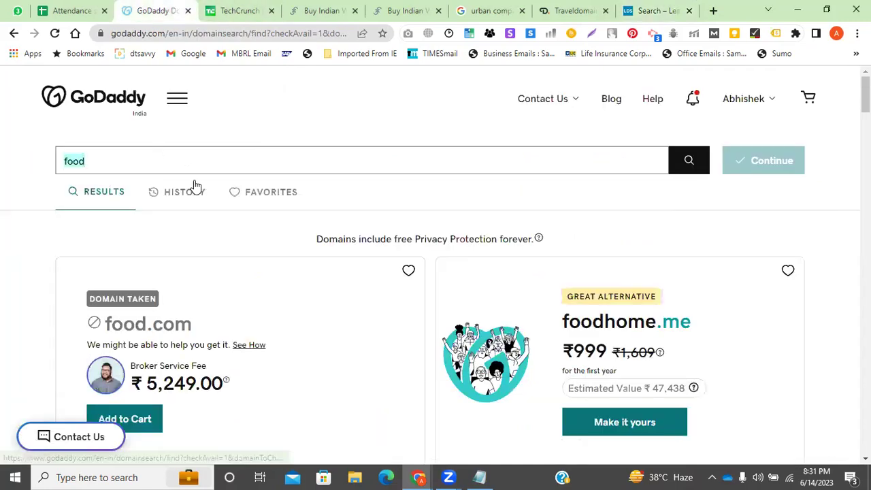
pyautogui.click(656, 10)
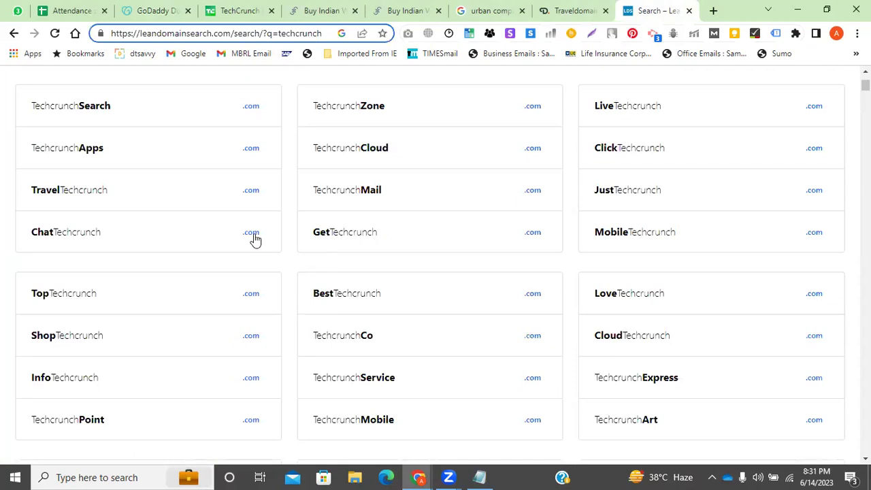
# Step: Highlight the "techcrunch" search term on Lean Domain Search and compare it with the jaipurkurti.com web address
pyautogui.scroll(3, 182, 152)
pyautogui.moveTo(339, 154); pyautogui.dragTo(244, 144)
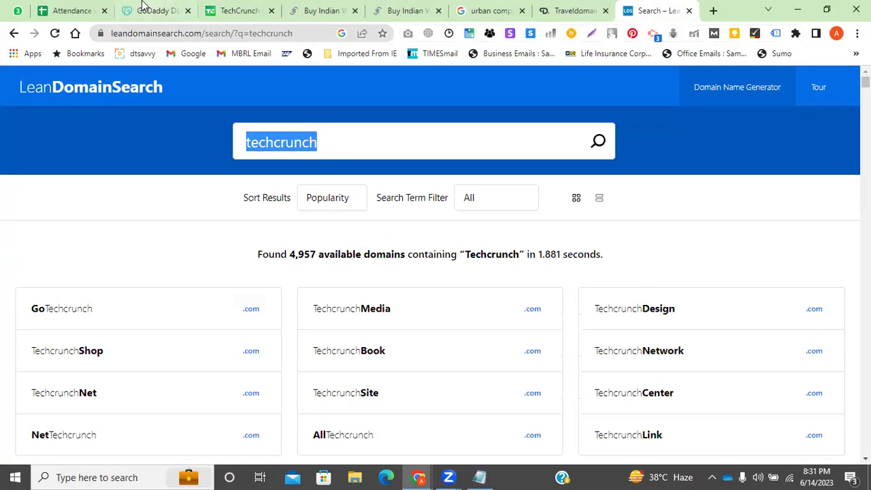
pyautogui.click(323, 8)
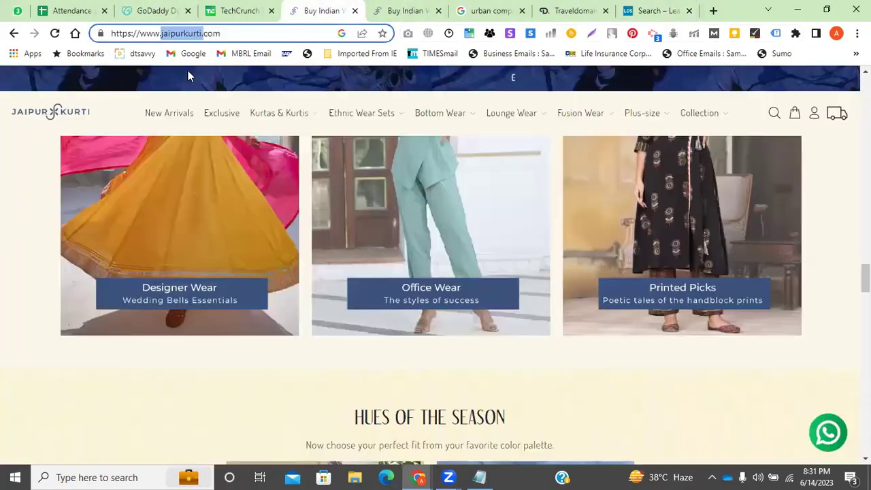
pyautogui.click(627, 5)
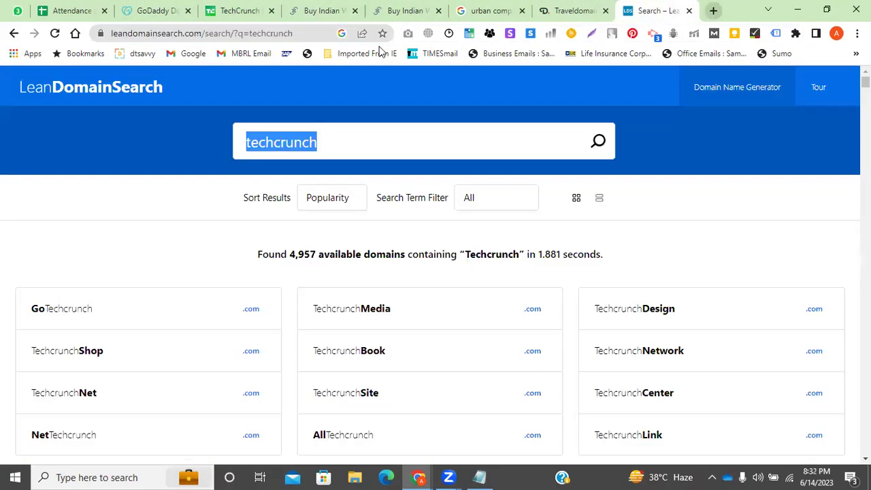
# Step: Search Google for "blogging website" in a new tab and open Themeisle's article on the 10 best free blogging sites
pyautogui.hotkey('ctrl', 't')
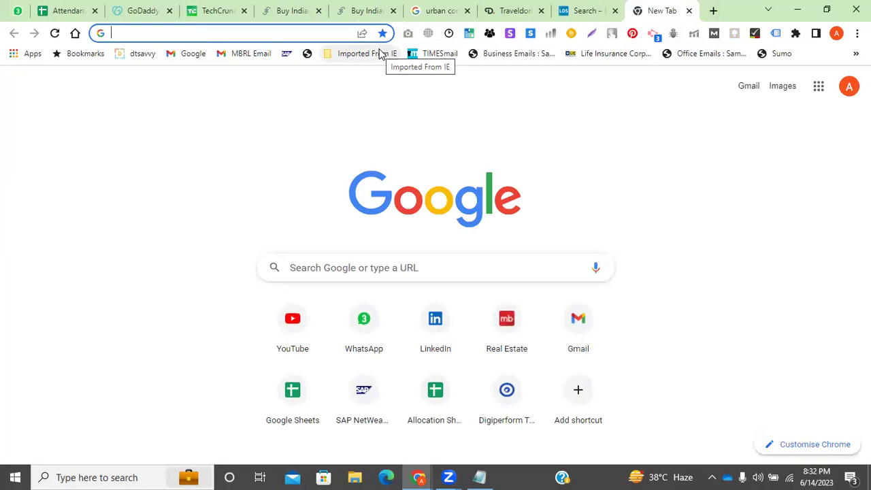
pyautogui.write('log')
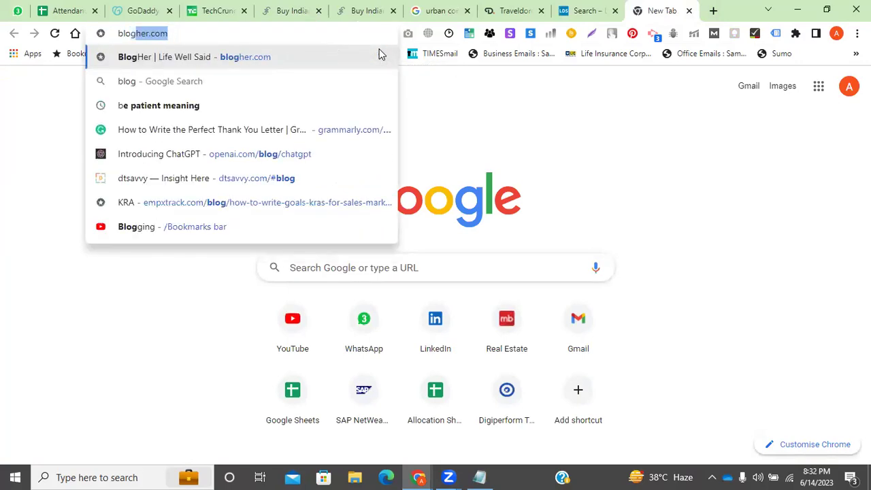
pyautogui.write('ging website')
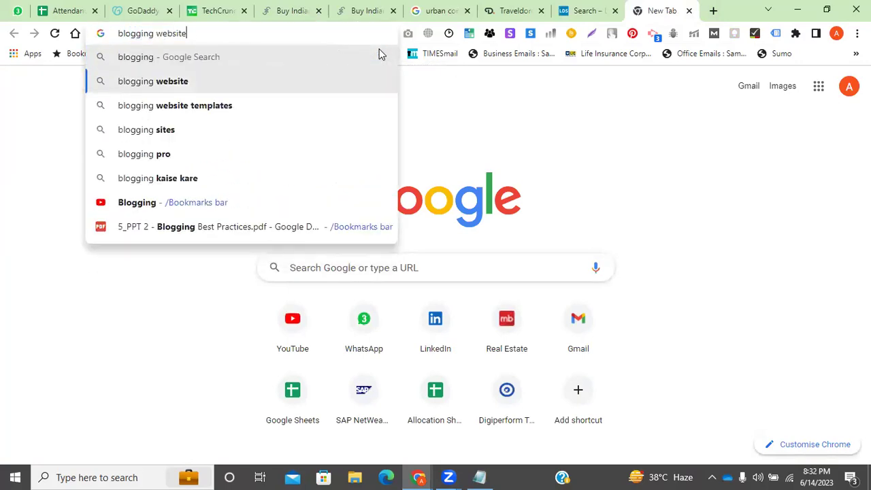
pyautogui.press('Return')
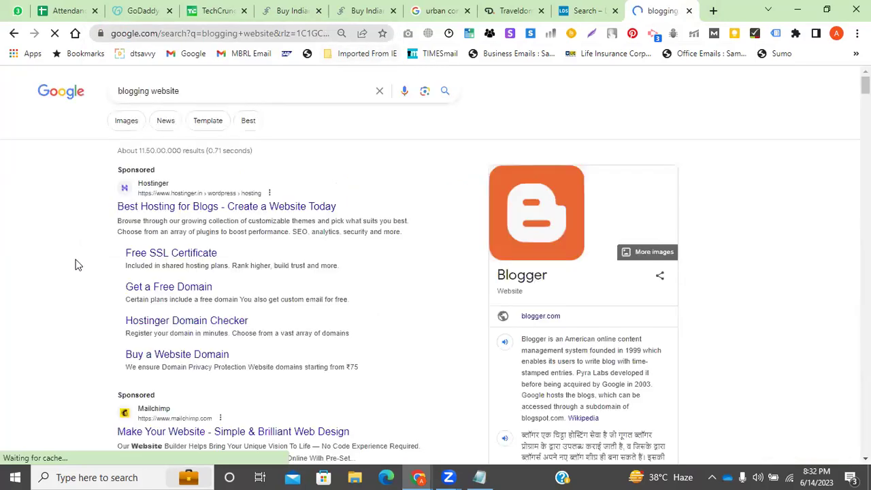
pyautogui.scroll(-3, 74, 262)
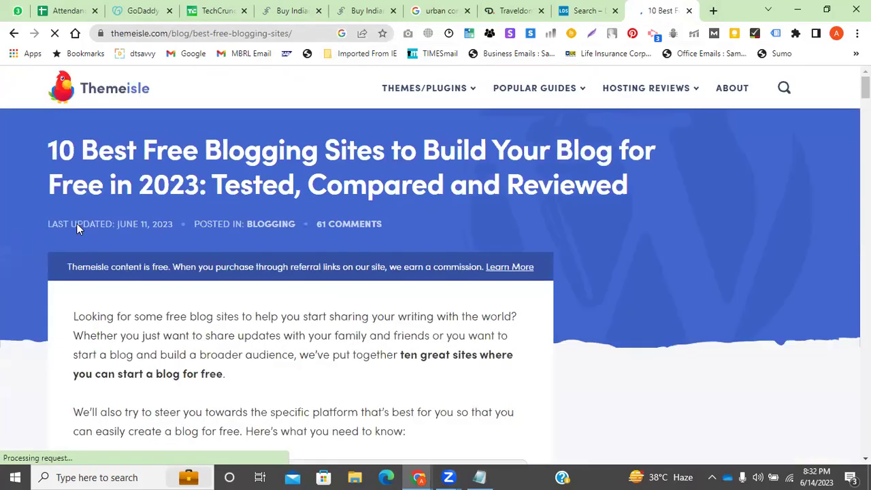
# Step: Skim Themeisle's article on free blogging sites down to the Wix entry and return to the Google results
pyautogui.scroll(-3, 7, 272)
pyautogui.scroll(-5, 8, 252)
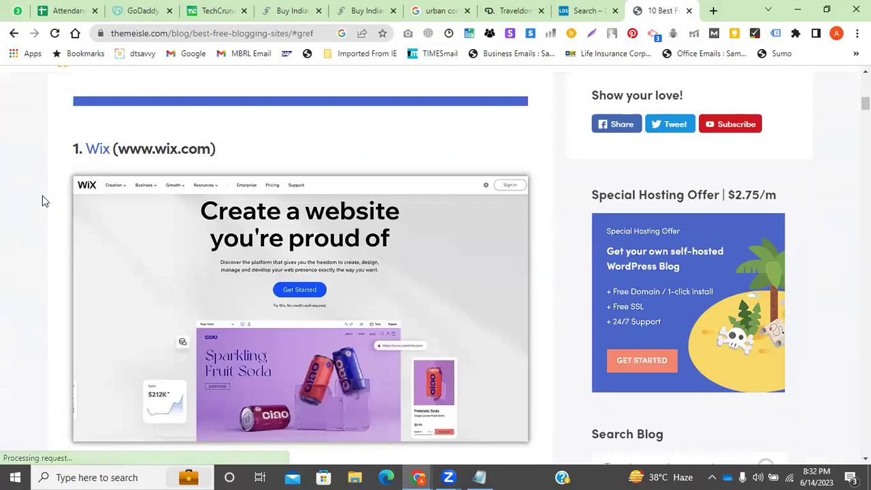
pyautogui.hotkey('alt', 'Left')
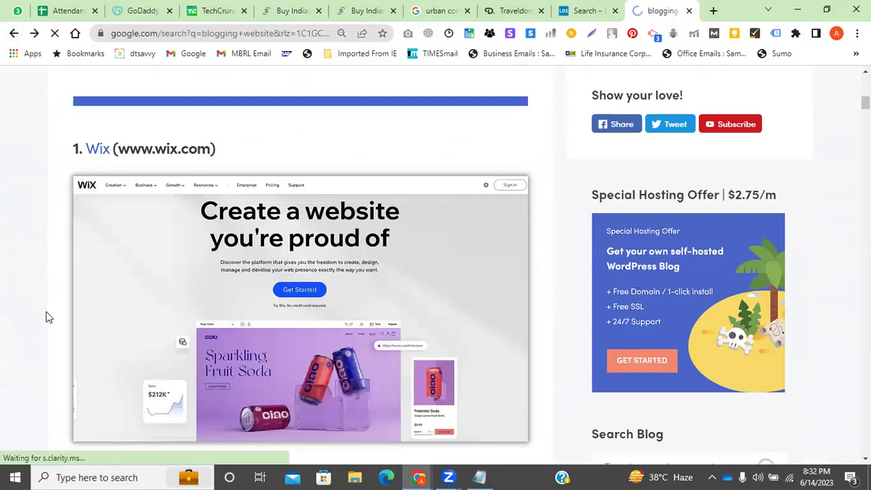
# Step: Open Zapier's article "The 5 best blog sites for your content" from the results and skim to its list of sites
pyautogui.scroll(-7, 45, 300)
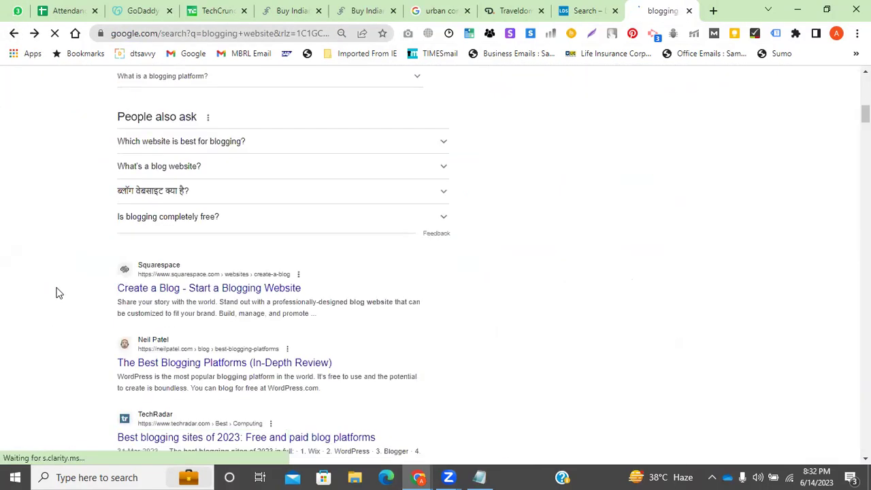
pyautogui.scroll(-2, 56, 308)
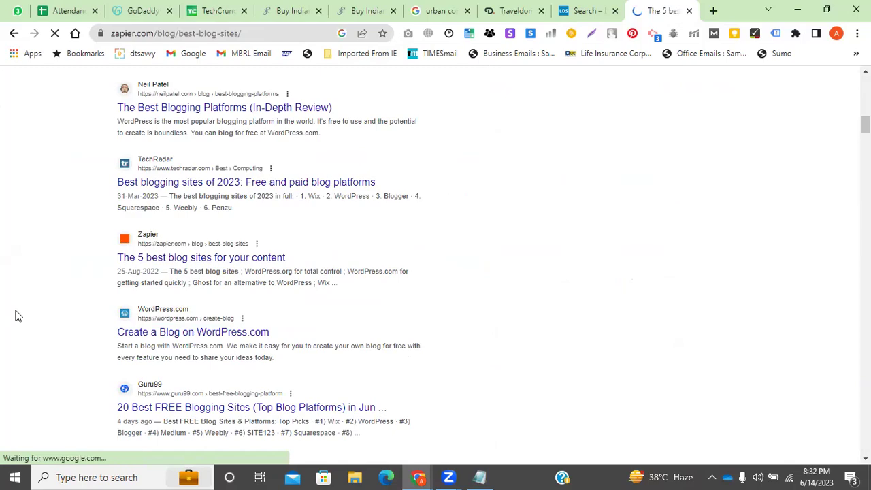
pyautogui.scroll(-2, 133, 257)
pyautogui.scroll(-15, 134, 258)
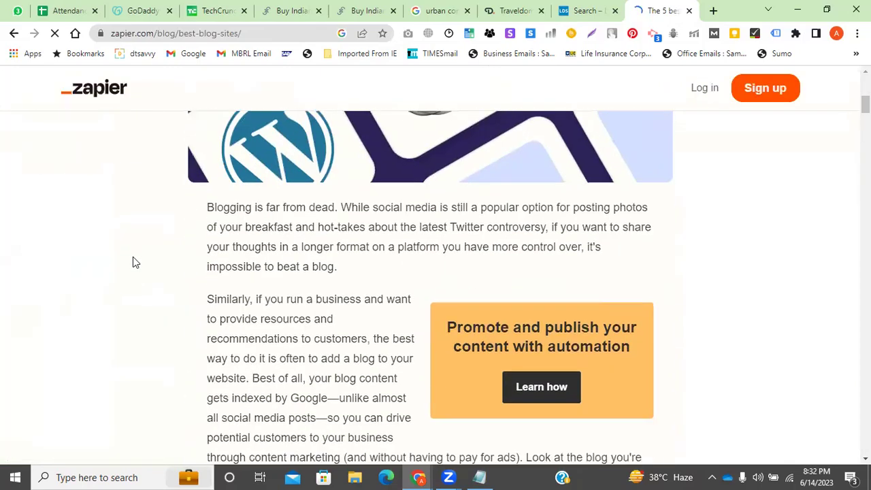
pyautogui.scroll(-10, 138, 289)
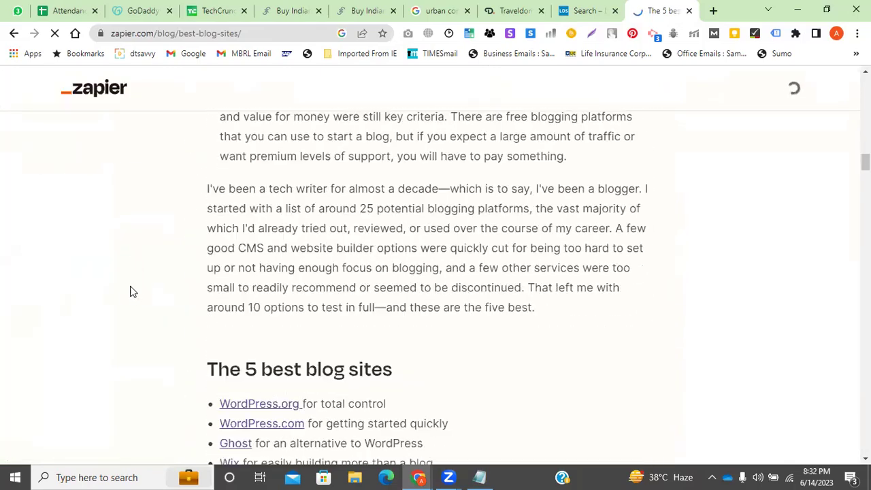
# Step: Return to the Google results and open TechRadar's article "Best blogging sites of 2023: Free and paid blog platforms"
pyautogui.click(13, 33)
pyautogui.scroll(-12, 97, 330)
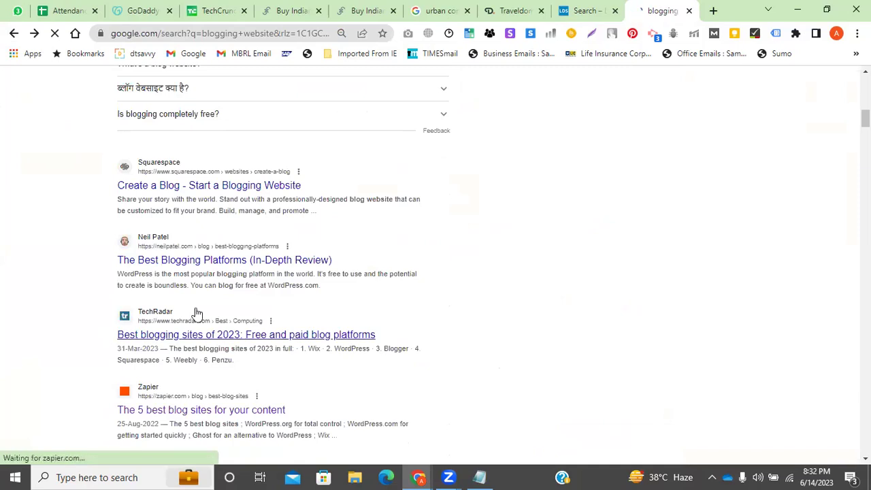
pyautogui.click(173, 310)
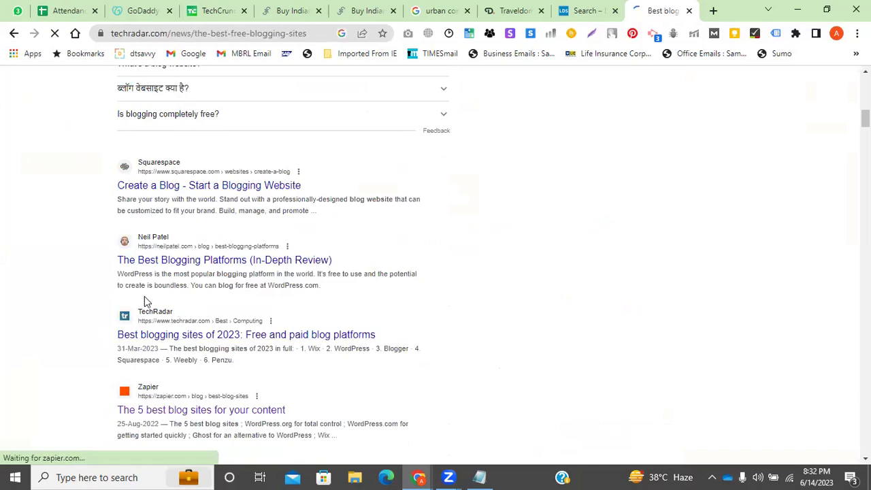
pyautogui.moveTo(181, 34); pyautogui.dragTo(309, 41)
pyautogui.press('BackSpace')
pyautogui.press('BackSpace')
pyautogui.press('BackSpace')
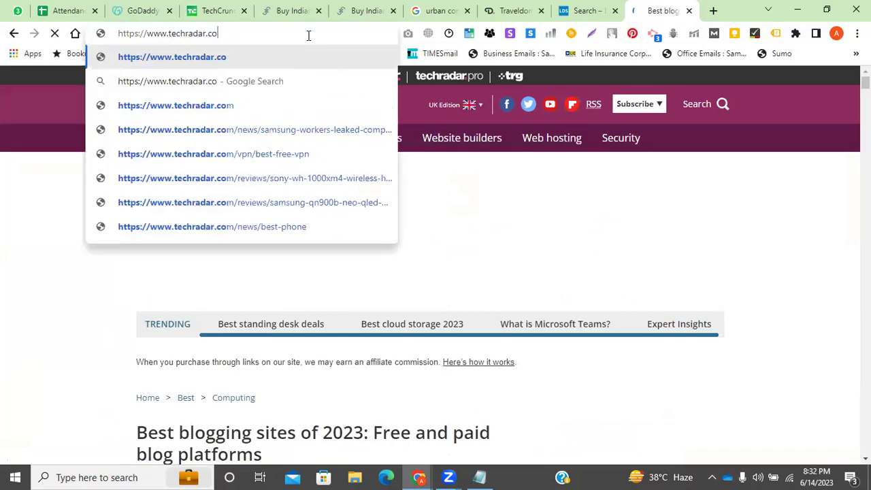
pyautogui.write('m')
pyautogui.press('Return')
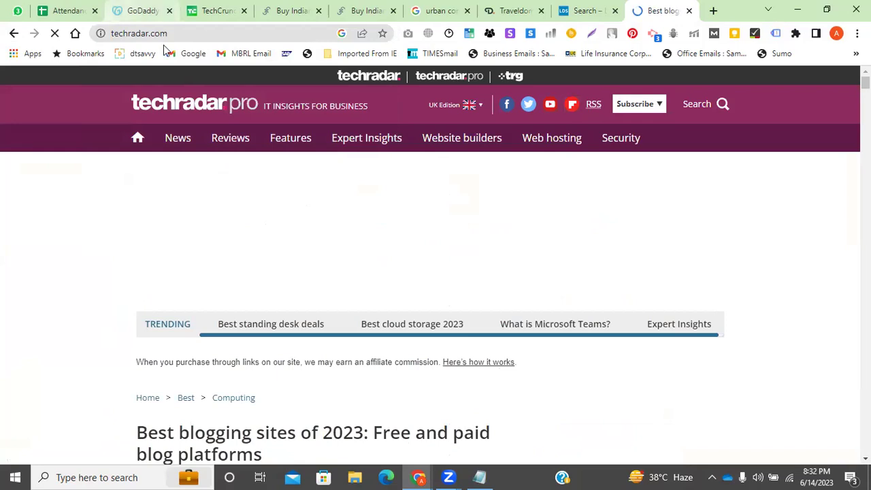
# Step: Copy the TechRadar web address and dismiss the newsletter sign-up popup
pyautogui.click(107, 30)
pyautogui.hotkey('ctrl', 'c')
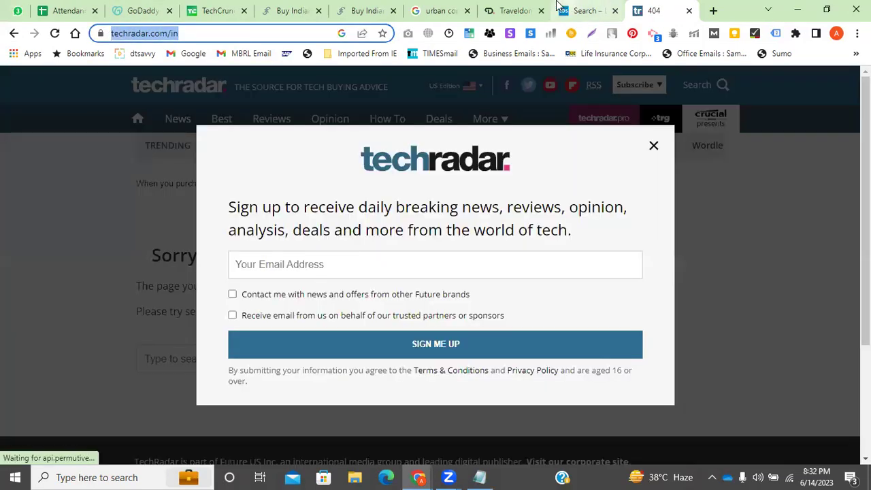
pyautogui.click(654, 148)
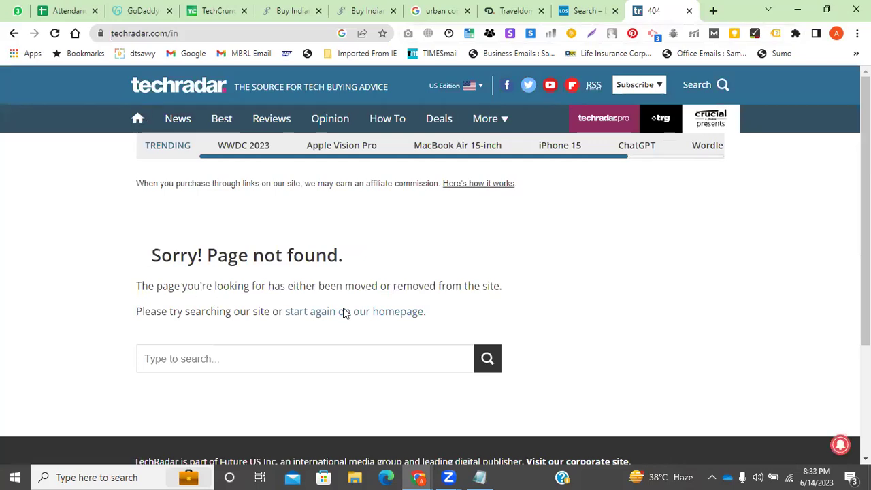
pyautogui.click(532, 8)
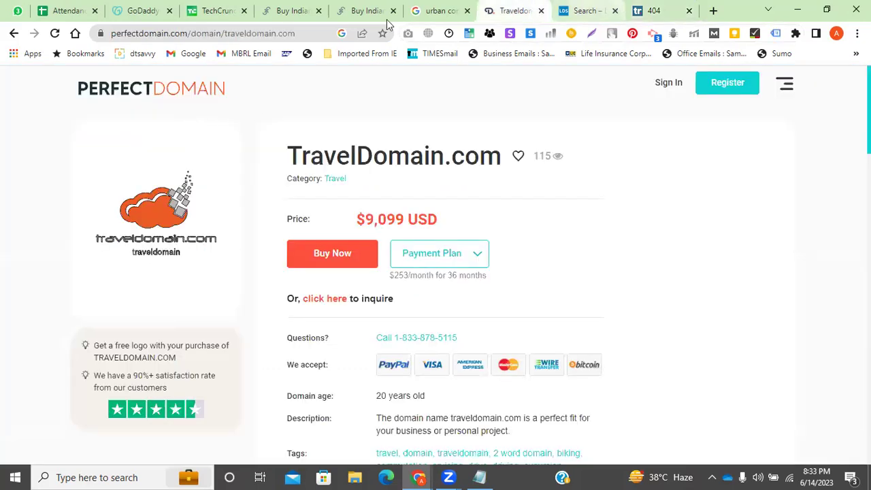
pyautogui.click(585, 10)
pyautogui.click(343, 142)
pyautogui.write('https://www.techrada')
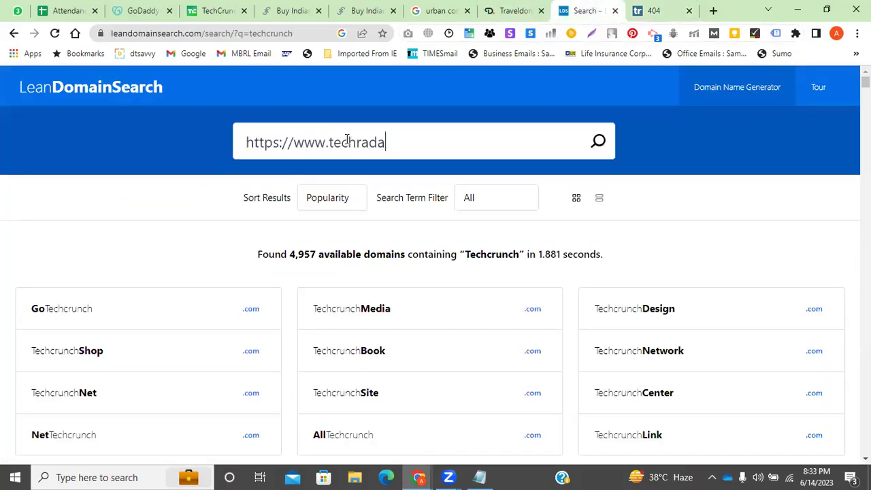
pyautogui.moveTo(296, 142); pyautogui.dragTo(212, 139)
pyautogui.press('BackSpace')
pyautogui.write('r')
# Step: Reduce the search term to "techradar", run the domain search and browse the available names
pyautogui.click(281, 142)
pyautogui.moveTo(280, 142); pyautogui.dragTo(218, 153)
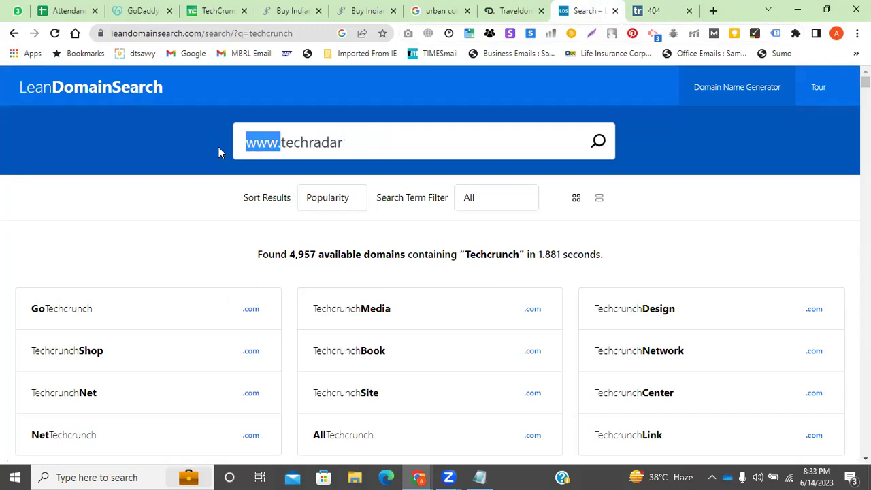
pyautogui.press('BackSpace')
pyautogui.click(598, 143)
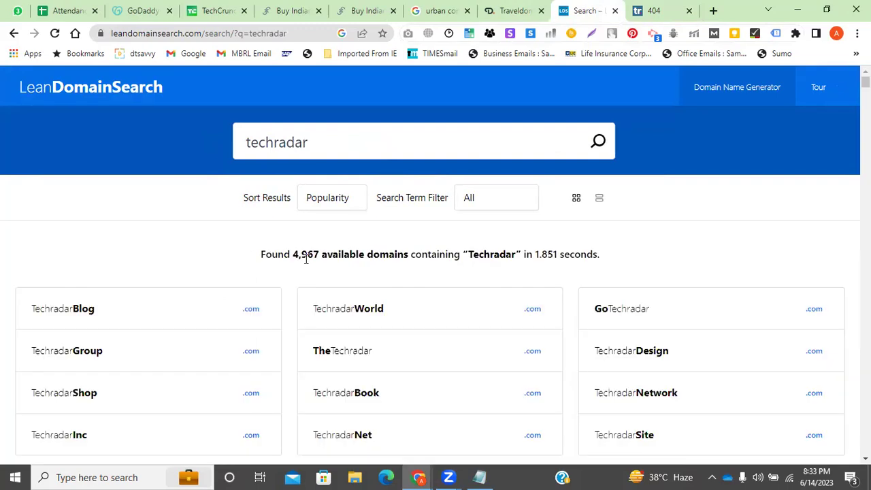
pyautogui.scroll(-7, 385, 297)
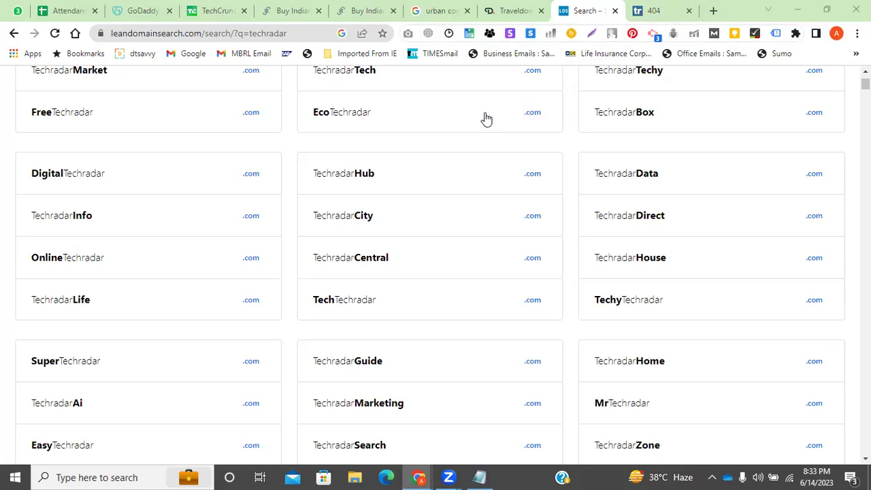
pyautogui.scroll(-7, 311, 286)
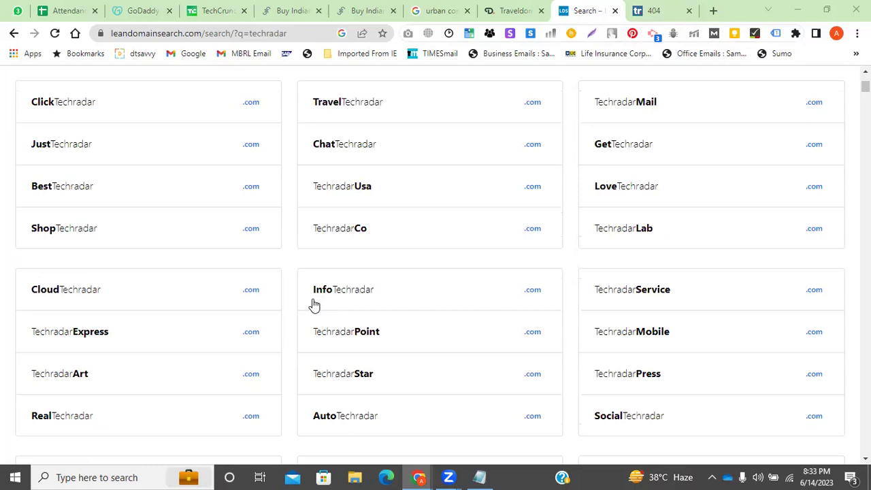
# Step: Switch to the attendance spreadsheet, paste the TechRadar address into Domain cell E2, clear it again and leave E2 selected
pyautogui.hotkey('ctrl', '2')
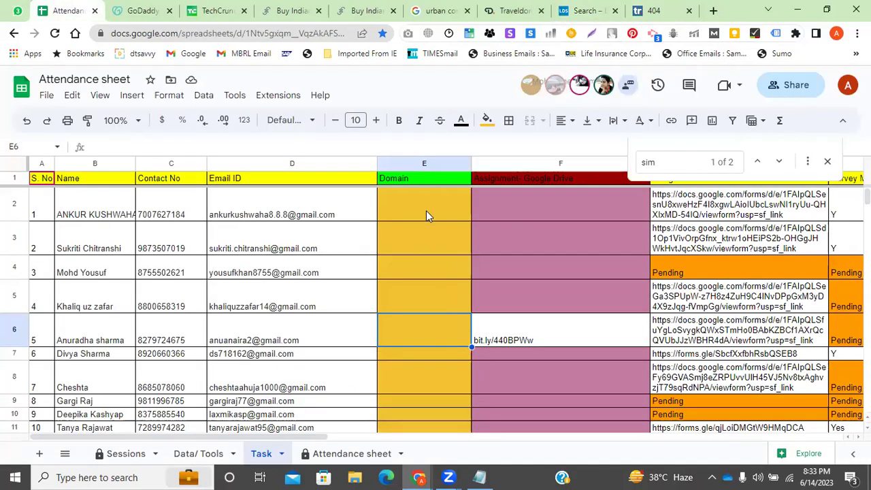
pyautogui.click(426, 210)
pyautogui.hotkey('ctrl', 'v')
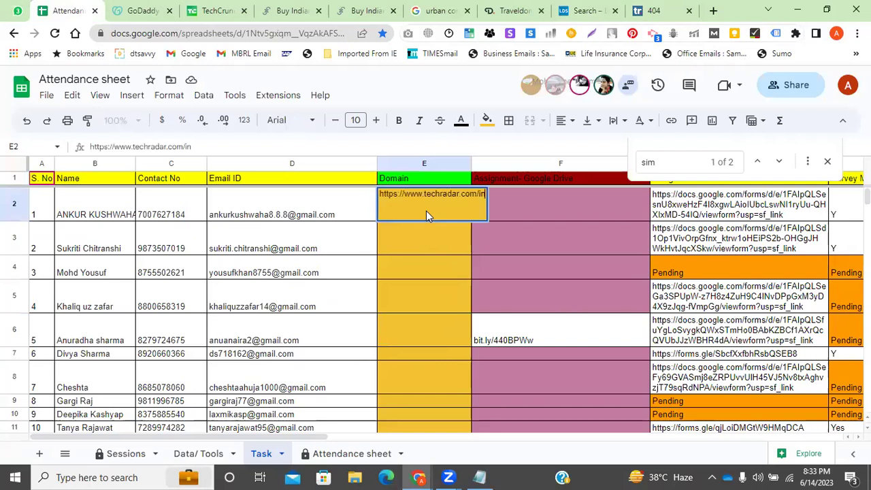
pyautogui.hotkey('ctrl', 'a')
pyautogui.press('Delete')
pyautogui.click(420, 236)
pyautogui.click(404, 217)
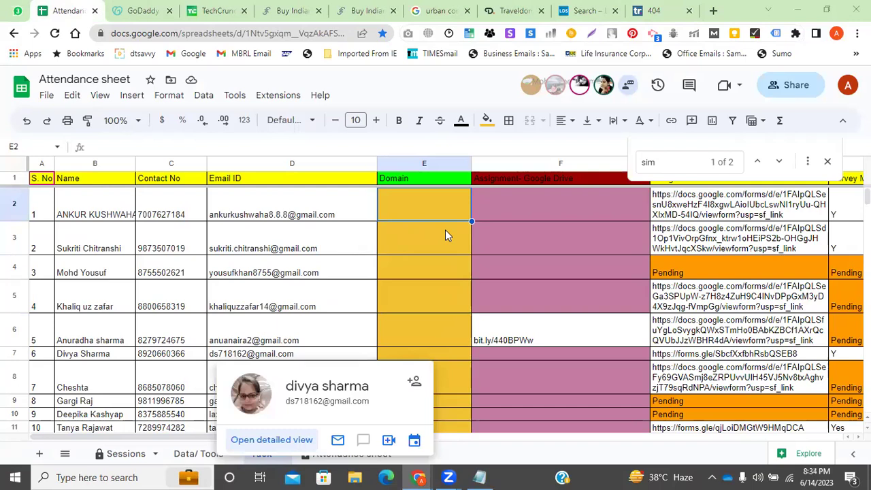
# Step: Switch to the Lean Domain Search page and clear the techradar search term
pyautogui.click(292, 10)
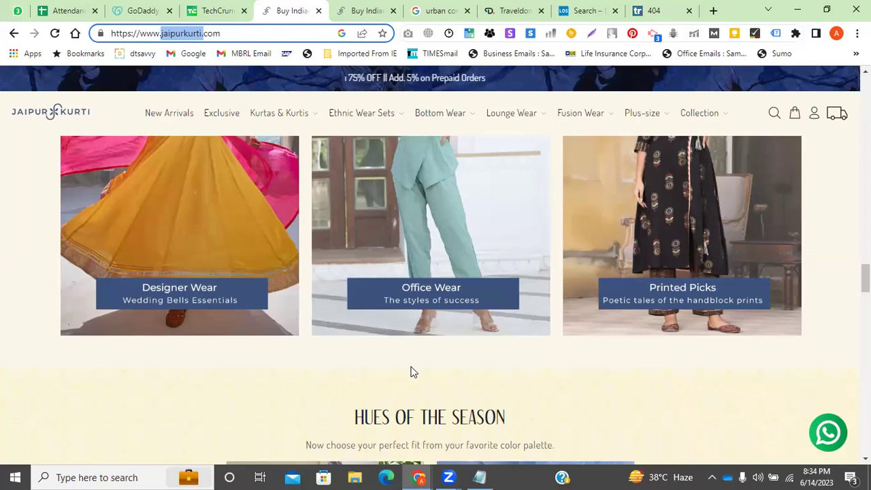
pyautogui.click(586, 12)
pyautogui.scroll(15, 280, 127)
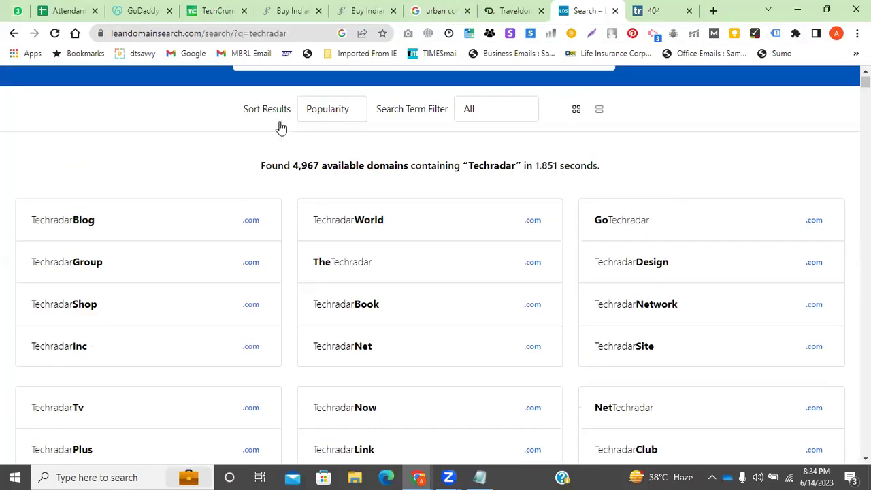
pyautogui.doubleClick(241, 141)
pyautogui.press('BackSpace')
pyautogui.write('ro')
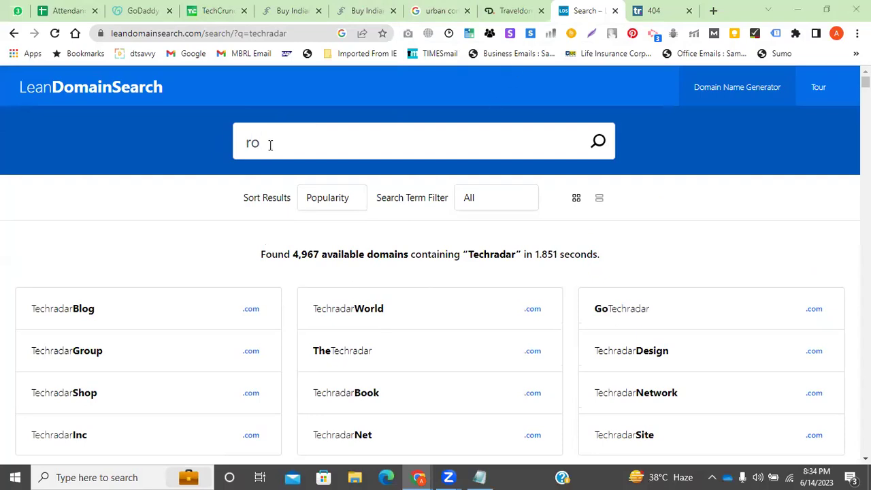
pyautogui.write('y')
pyautogui.press('BackSpace')
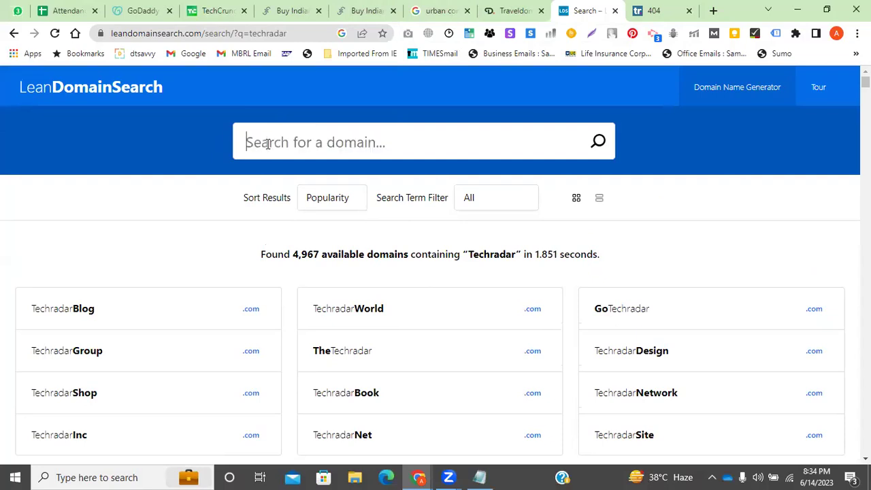
# Step: Search for available domains containing raodesigns
pyautogui.write('ro')
pyautogui.press('BackSpace')
pyautogui.write('aw')
pyautogui.press('BackSpace')
pyautogui.write('odeign')
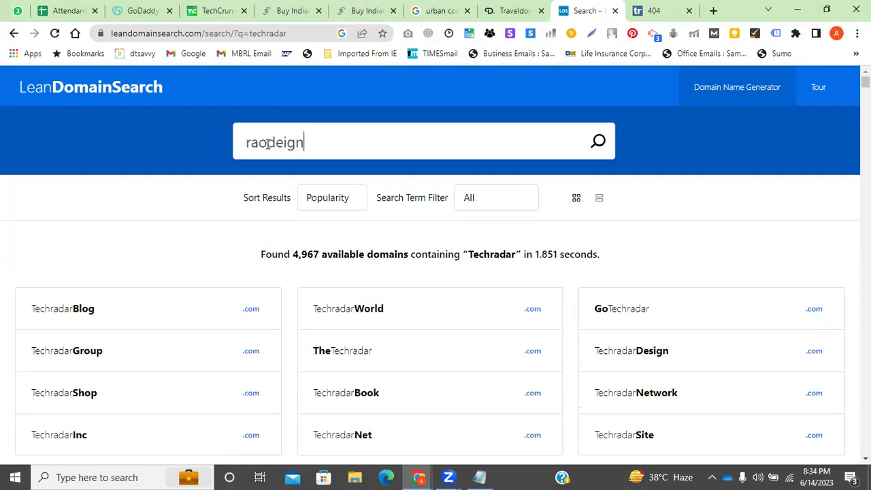
pyautogui.press('BackSpace')
pyautogui.press('BackSpace')
pyautogui.press('BackSpace')
pyautogui.write('signs')
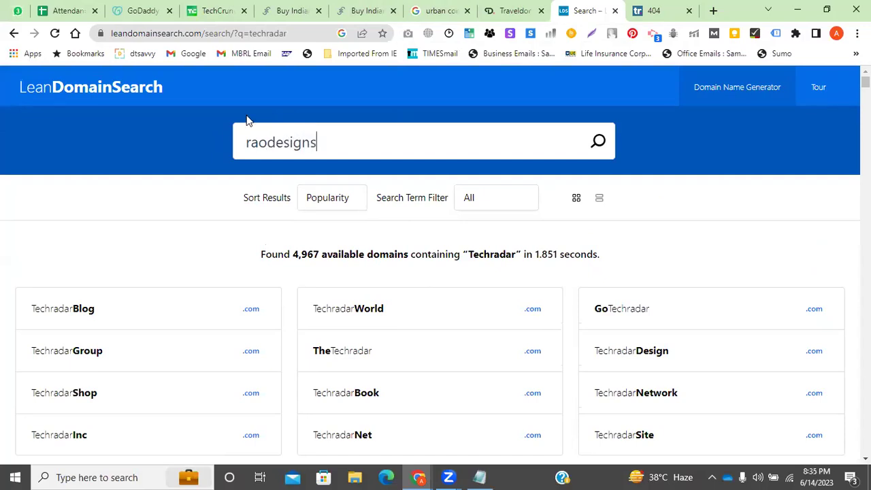
pyautogui.click(598, 145)
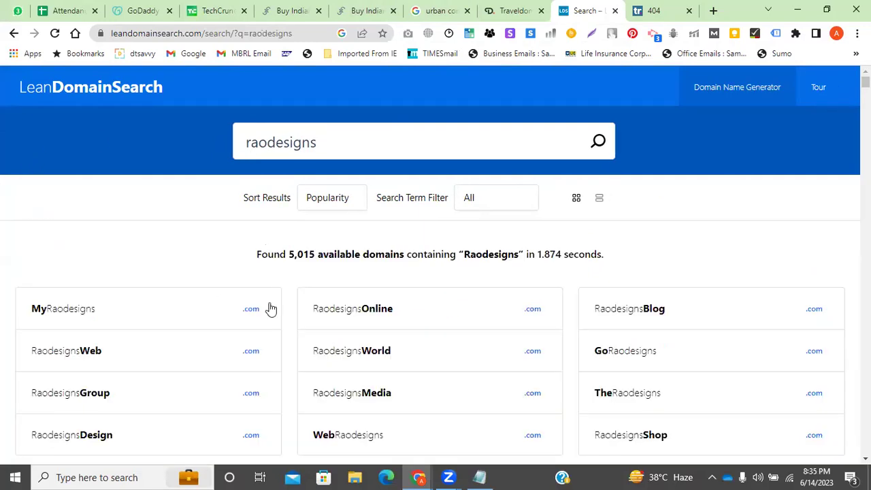
# Step: Copy the term raodesigns and search for it in GoDaddy's domain search
pyautogui.scroll(-2, 305, 306)
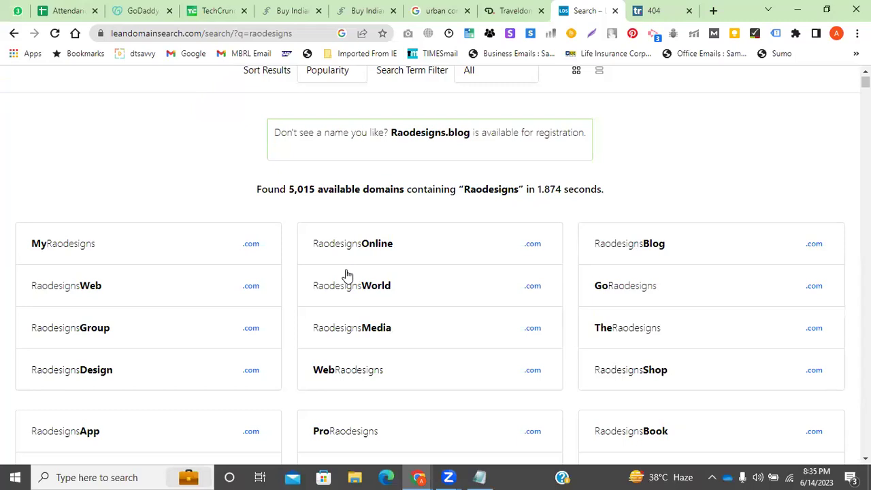
pyautogui.scroll(2, 347, 274)
pyautogui.moveTo(340, 141); pyautogui.dragTo(216, 149)
pyautogui.hotkey('ctrl', 'c')
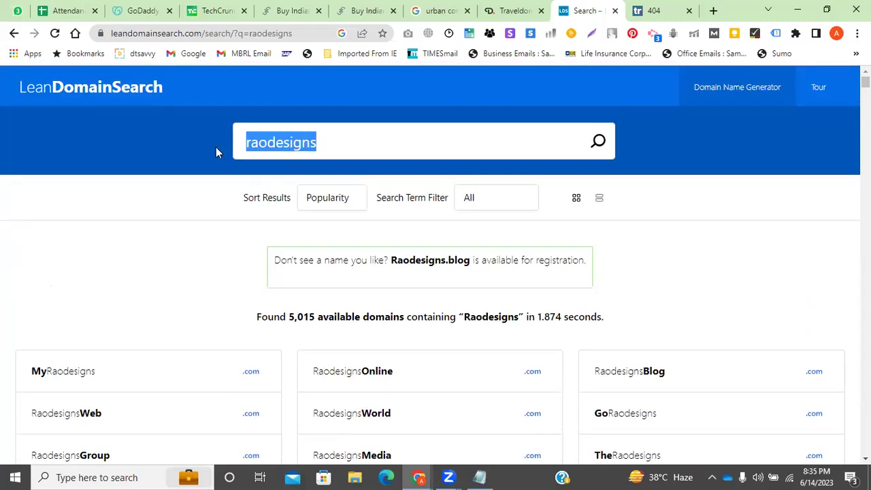
pyautogui.click(143, 10)
pyautogui.click(147, 163)
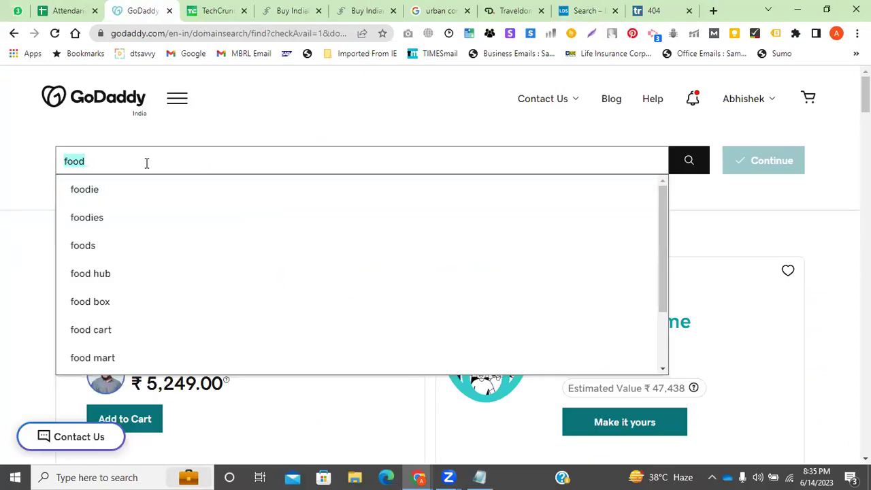
pyautogui.hotkey('ctrl', 'v')
pyautogui.press('Return')
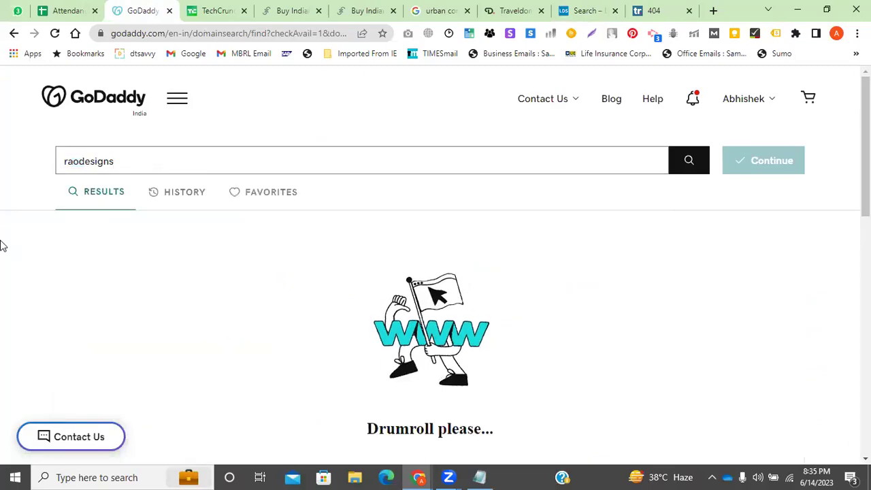
# Step: Review the GoDaddy offer for the raodesigns.in domain
pyautogui.scroll(-1, 2, 244)
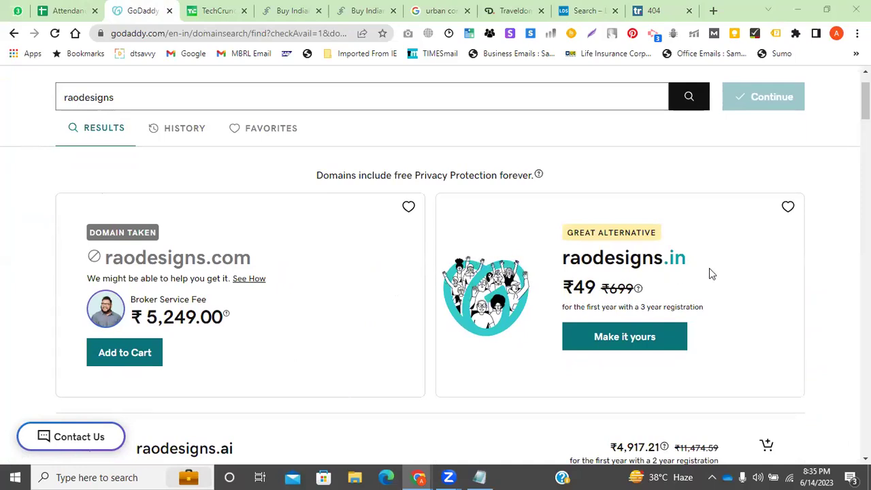
pyautogui.moveTo(709, 272); pyautogui.dragTo(562, 253)
pyautogui.click(703, 291)
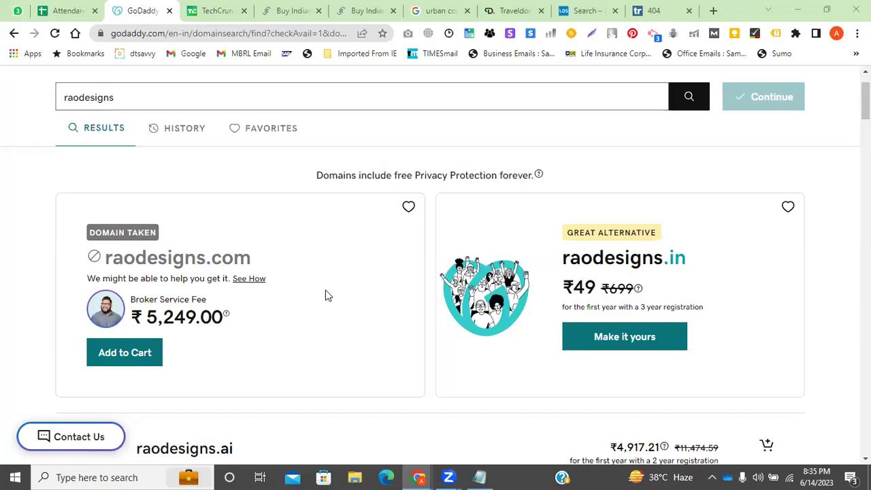
# Step: Open a new browser tab and enter co.in as the address text without running a search
pyautogui.click(714, 11)
pyautogui.write('co.in')
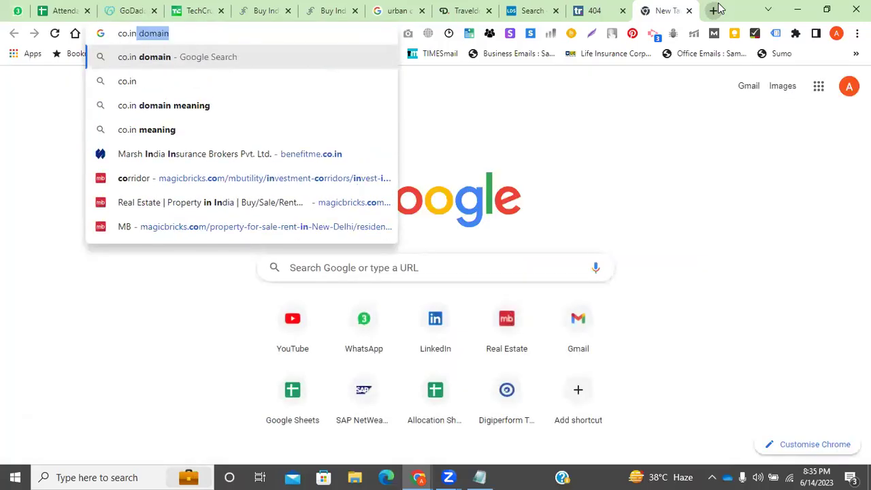
pyautogui.press('Delete')
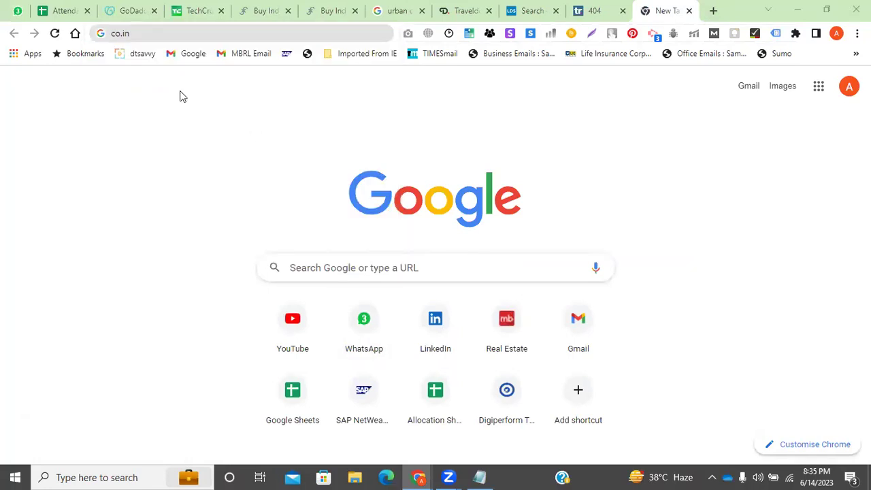
# Step: Replace the address text with .org, leaving out the suggested completion
pyautogui.click(143, 37)
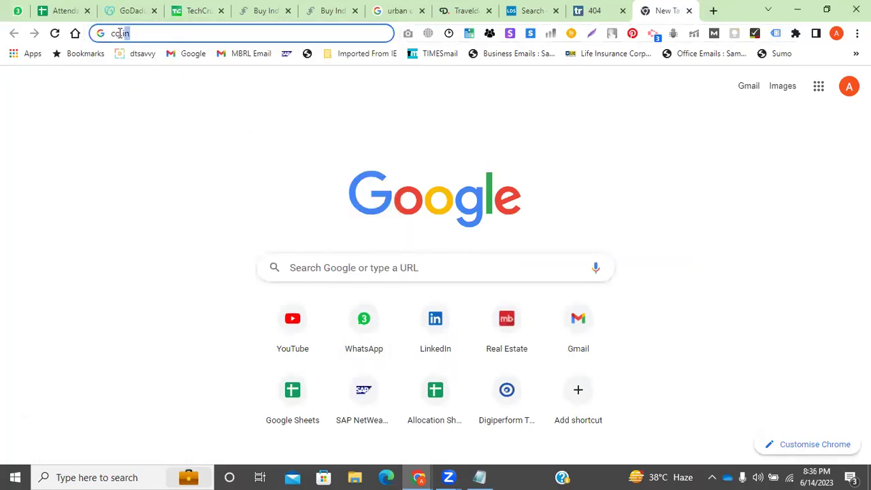
pyautogui.click(148, 36)
pyautogui.hotkey('ctrl', 'a')
pyautogui.write('.o')
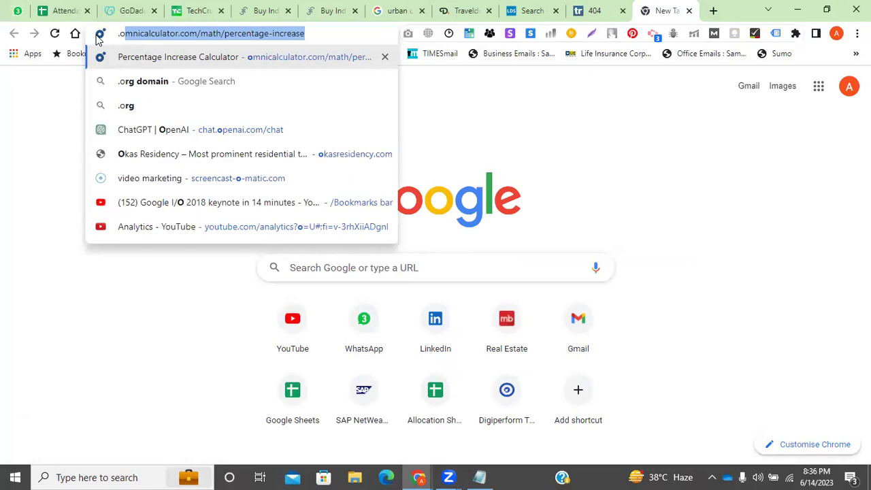
pyautogui.write('rg')
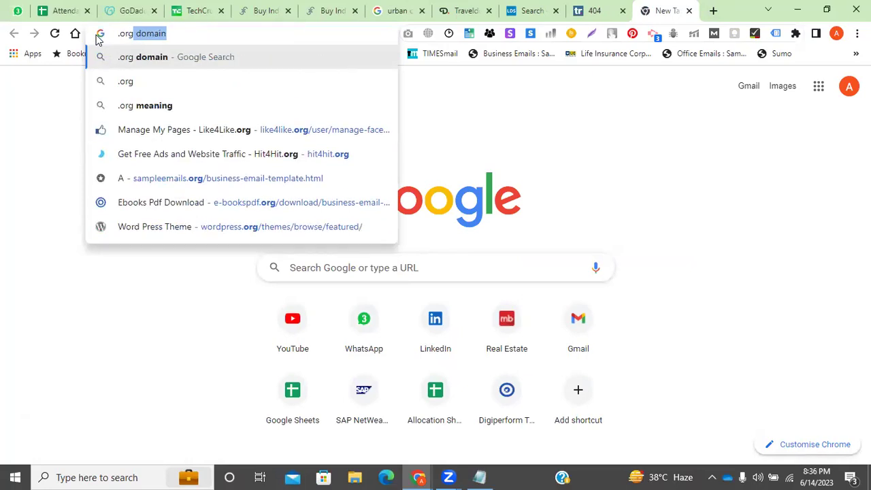
pyautogui.press('Delete')
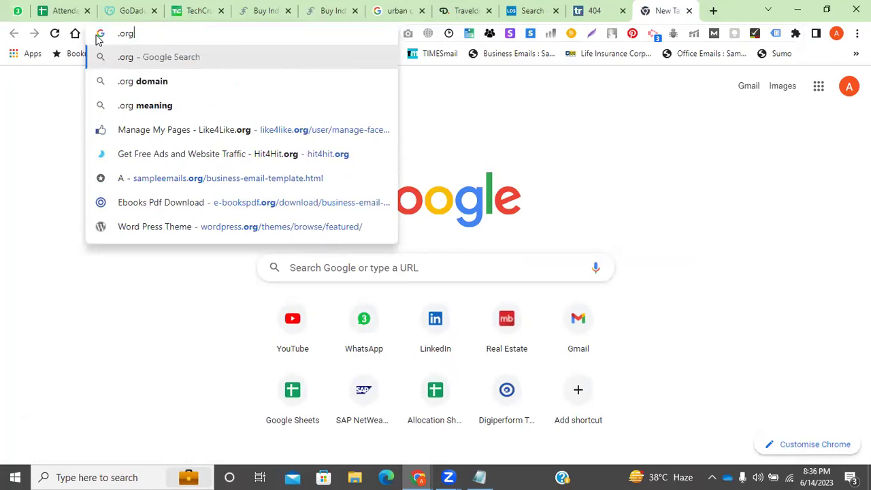
# Step: Clear the address text and enter edu instead, leaving out any suggested completion
pyautogui.press('BackSpace')
pyautogui.press('BackSpace')
pyautogui.press('BackSpace')
pyautogui.press('BackSpace')
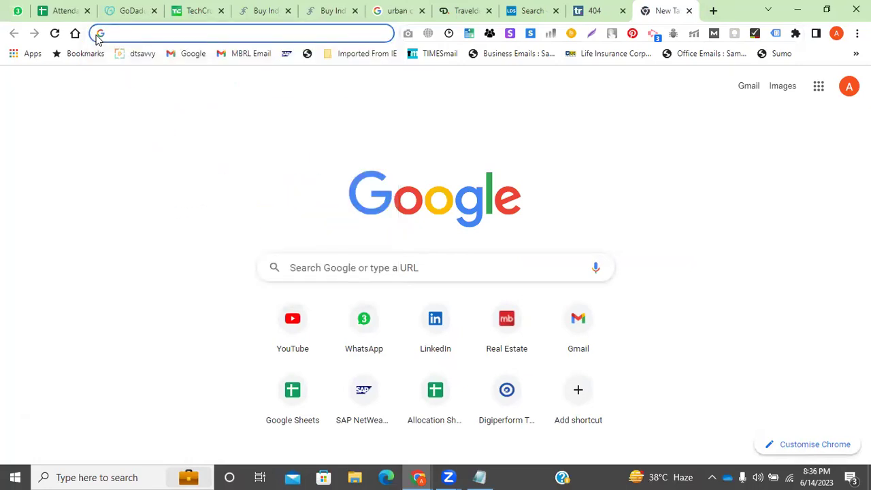
pyautogui.write('edy')
pyautogui.press('BackSpace')
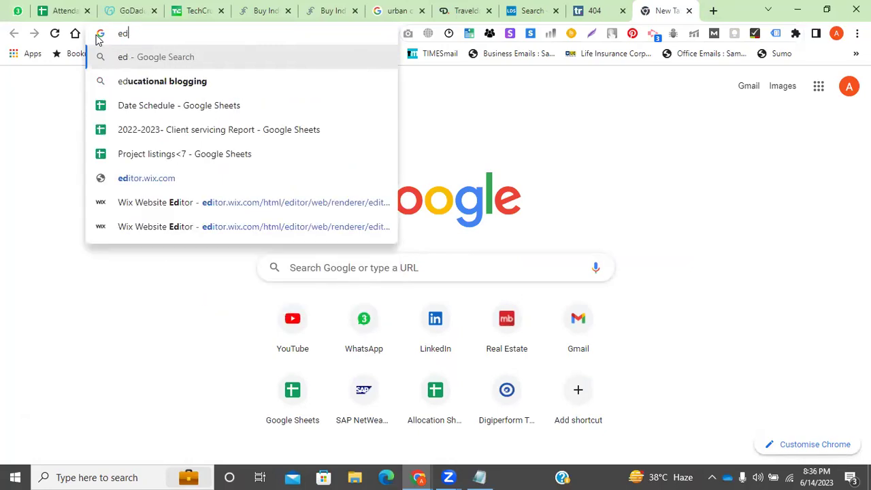
pyautogui.write('u')
pyautogui.press('Delete')
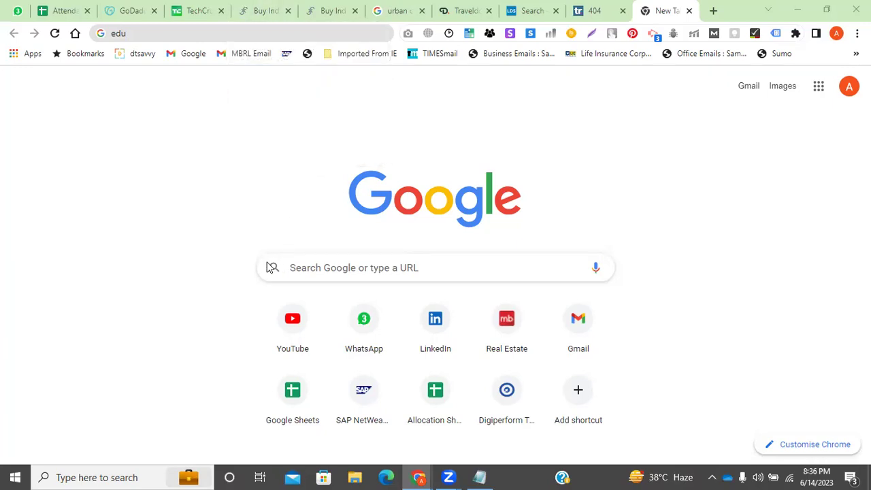
pyautogui.click(207, 9)
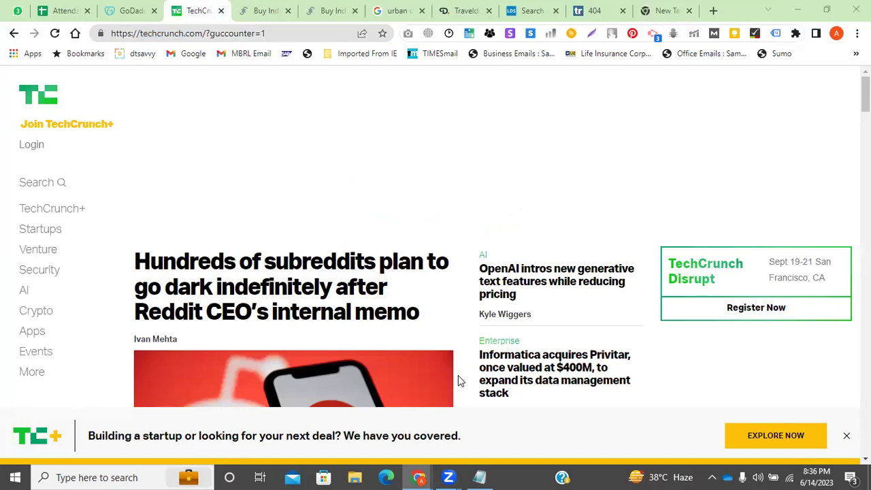
pyautogui.moveTo(413, 383)
pyautogui.click(135, 11)
pyautogui.click(197, 10)
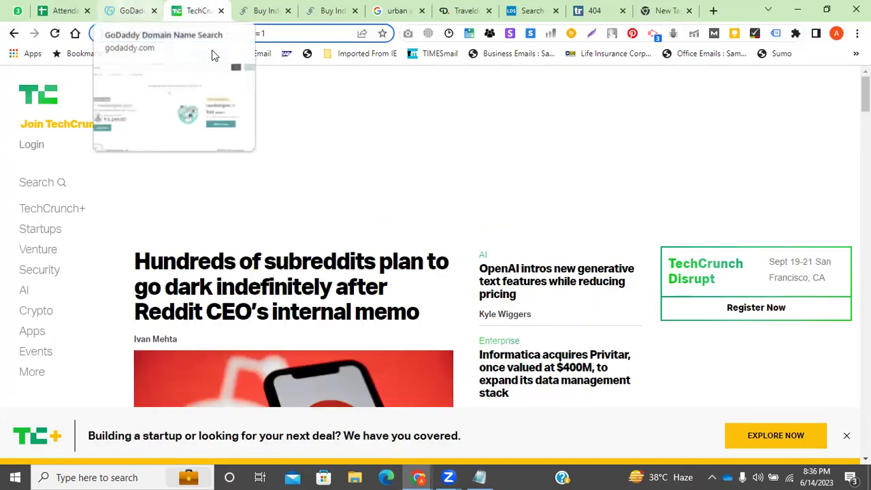
pyautogui.click(139, 11)
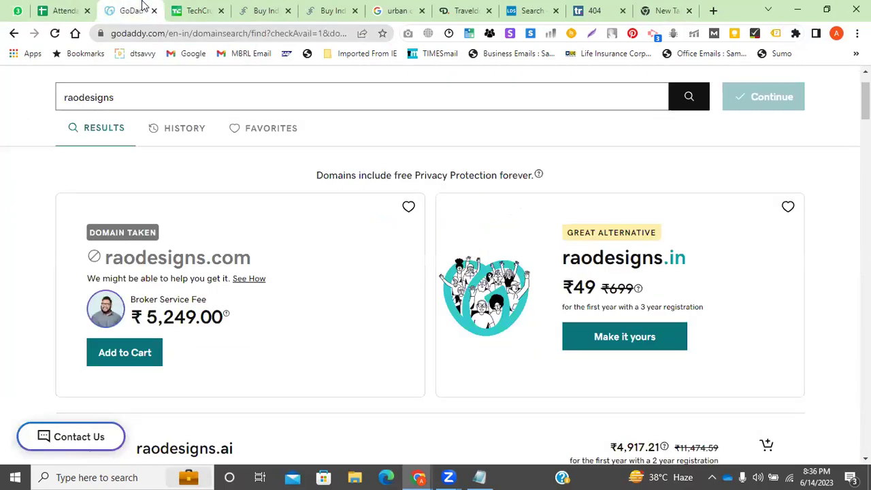
pyautogui.click(79, 10)
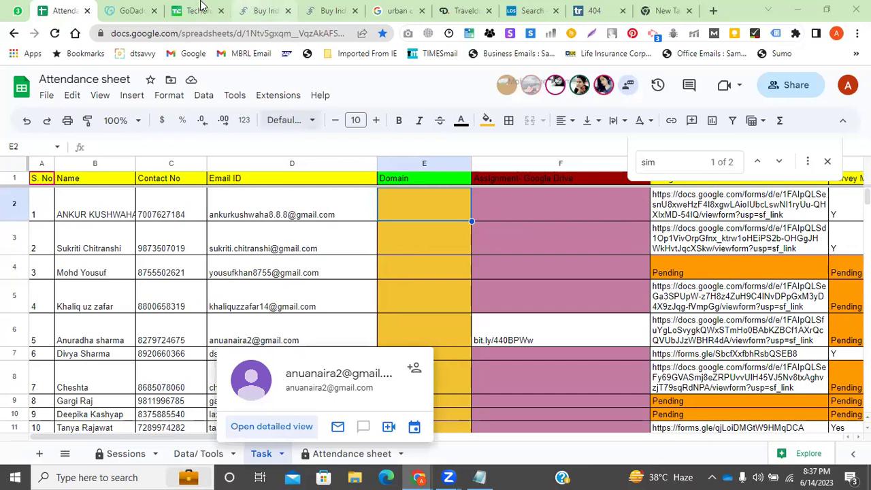
pyautogui.click(166, 7)
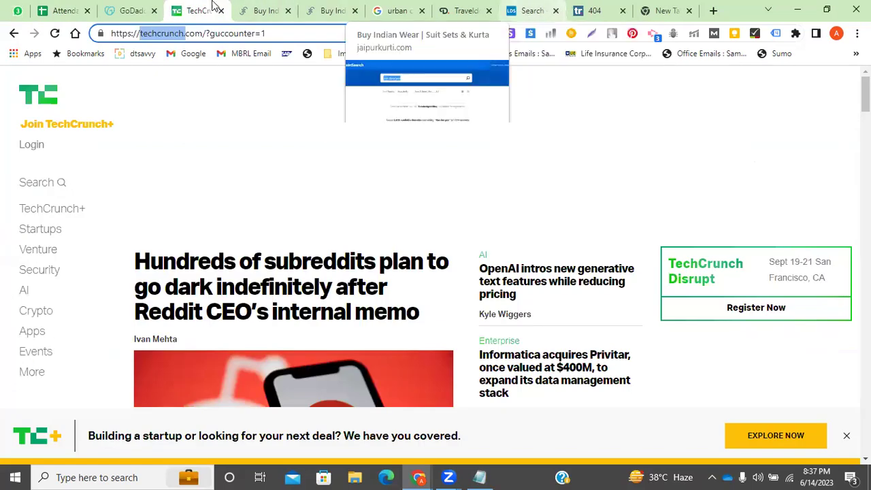
# Step: Check the availability label of raodesigns.com in the GoDaddy search results
pyautogui.click(145, 7)
pyautogui.moveTo(172, 257); pyautogui.dragTo(73, 228)
pyautogui.click(73, 229)
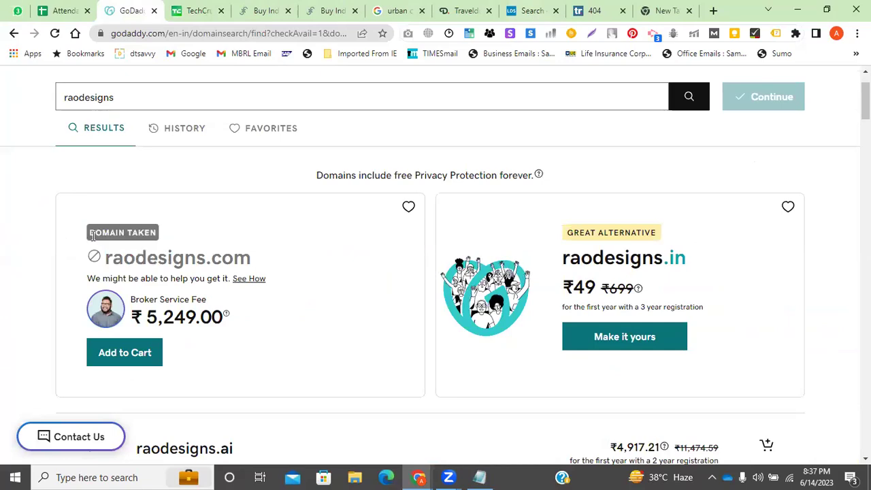
pyautogui.moveTo(163, 236); pyautogui.dragTo(81, 233)
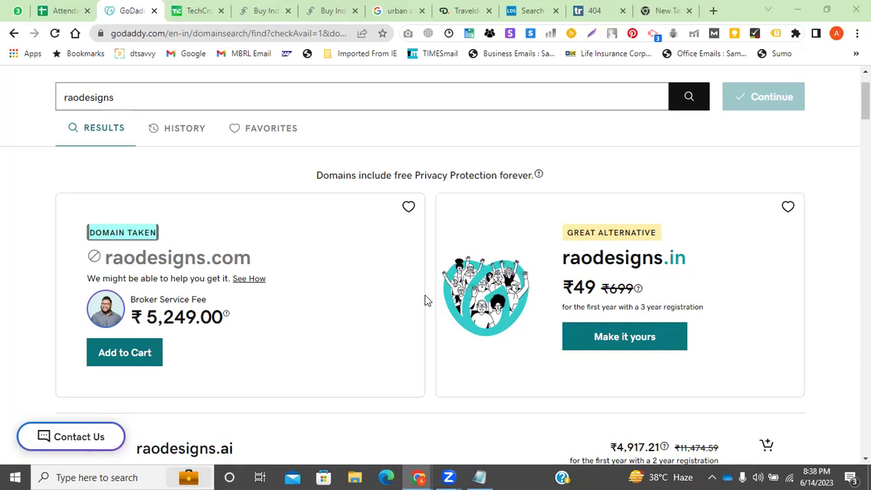
pyautogui.moveTo(530, 307)
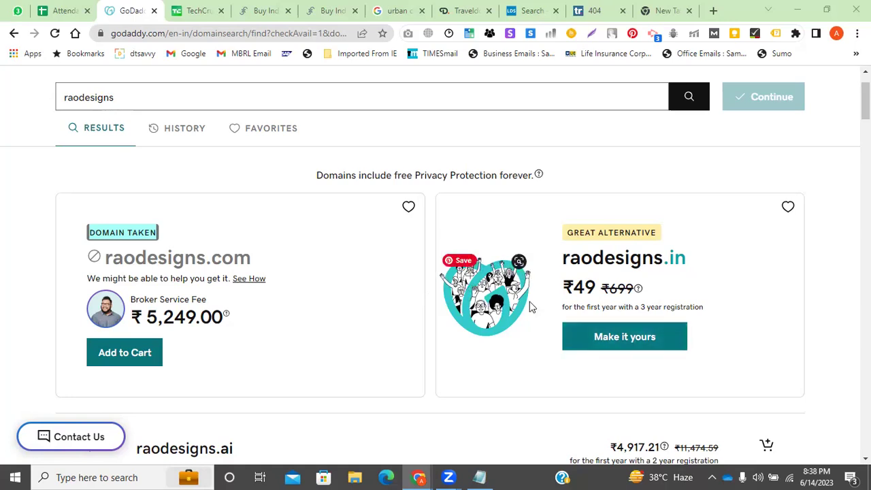
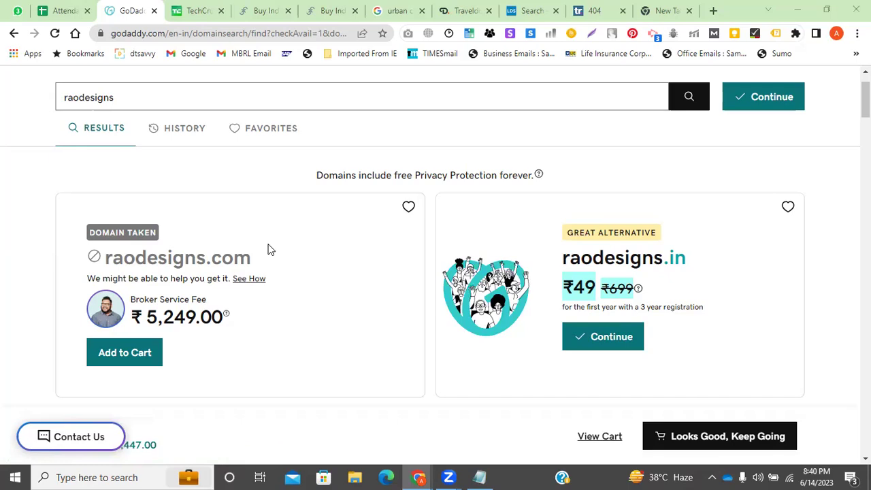
# Step: Return to GoDaddy's earlier food search, clear its search term, and switch to the Attendance sheet
pyautogui.click(14, 34)
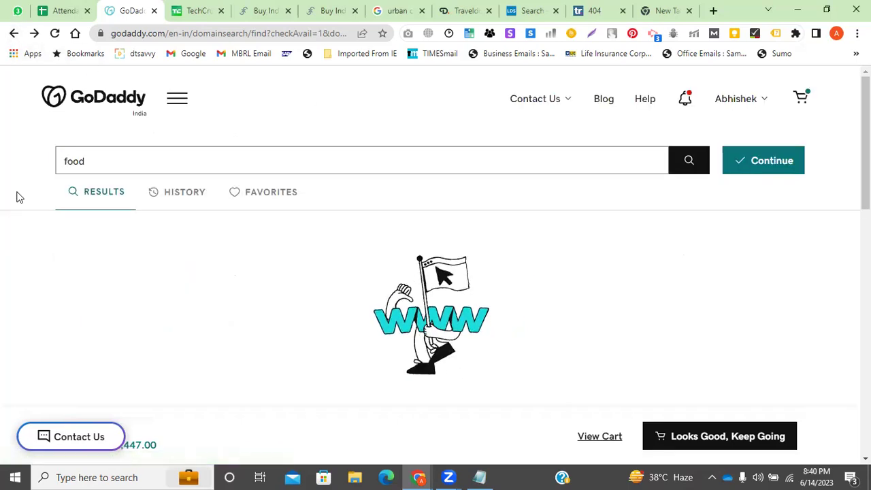
pyautogui.click(207, 159)
pyautogui.press('BackSpace')
pyautogui.press('BackSpace')
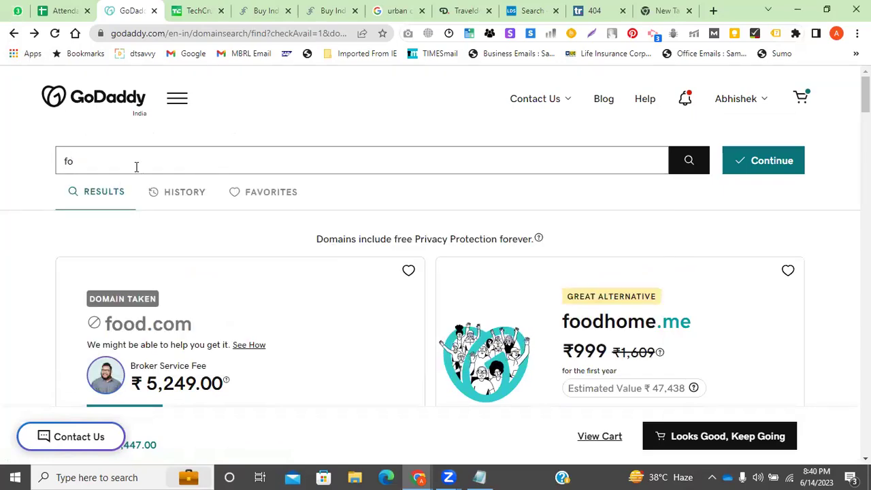
pyautogui.press('BackSpace')
pyautogui.press('BackSpace')
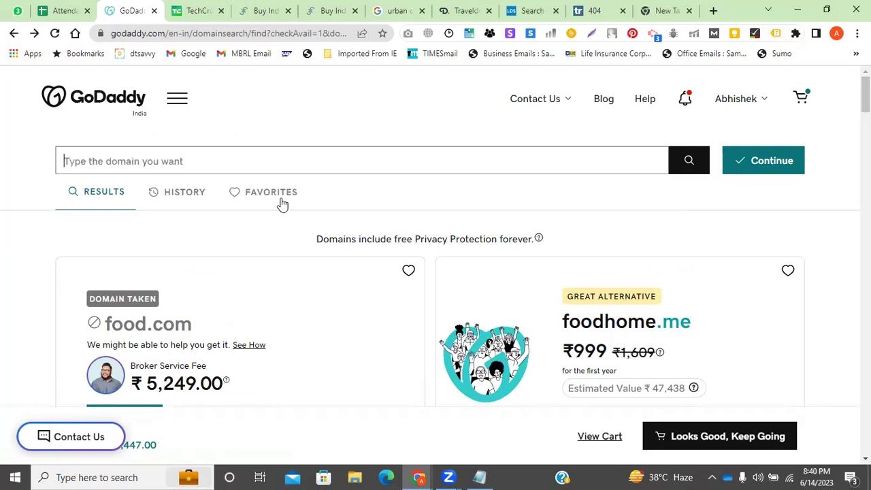
pyautogui.click(64, 9)
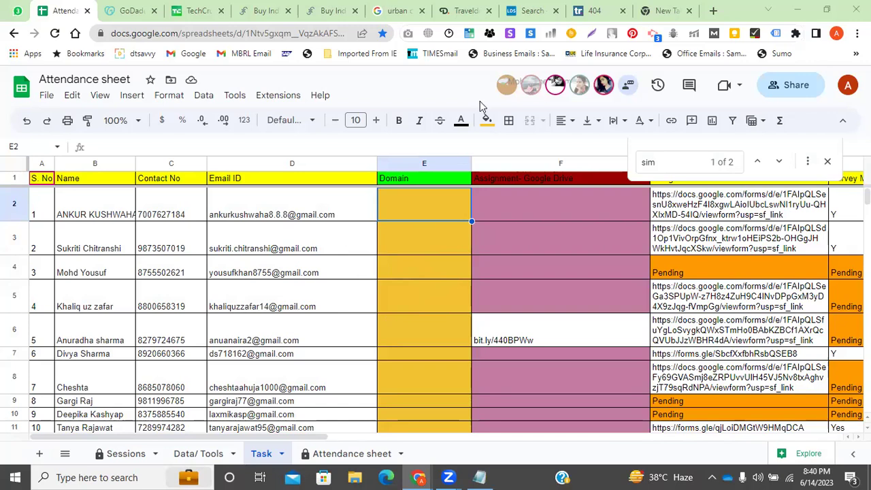
pyautogui.moveTo(308, 261)
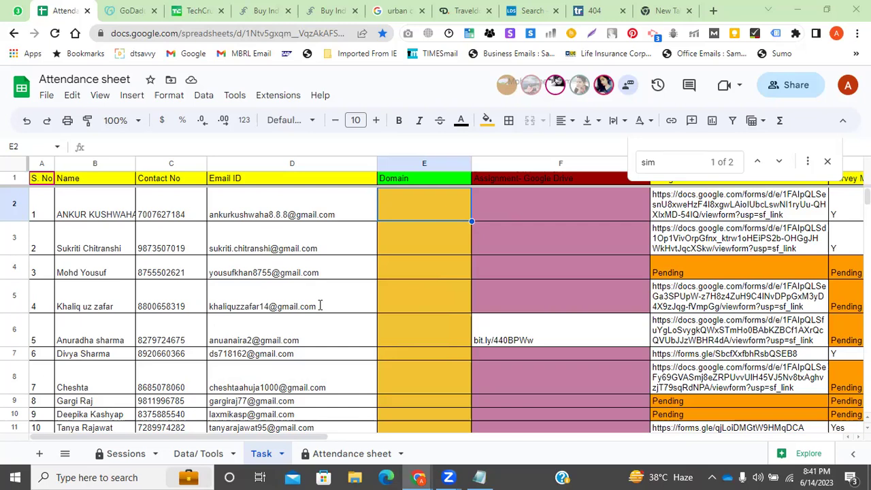
pyautogui.click(247, 10)
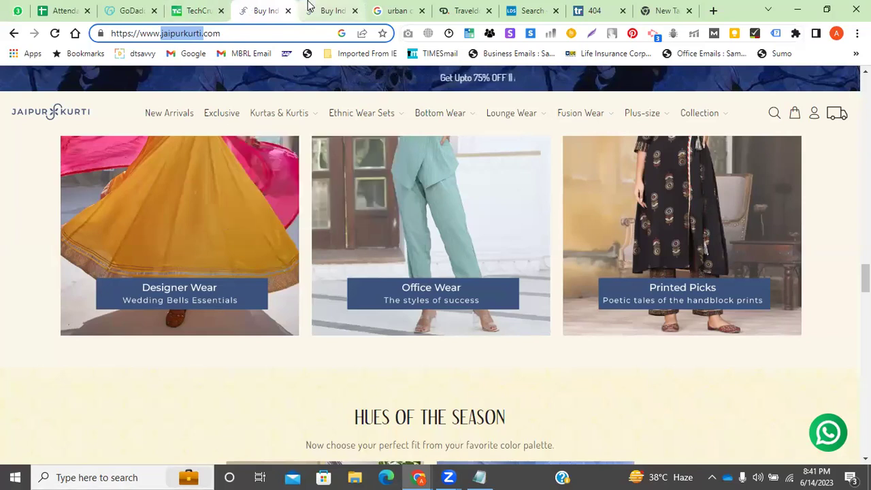
pyautogui.hotkey('ctrl', 'shift', 'Tab')
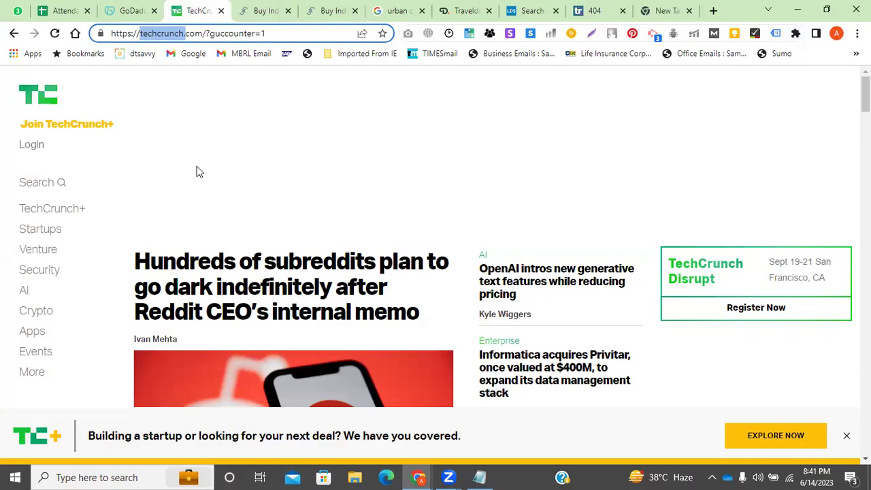
pyautogui.click(65, 11)
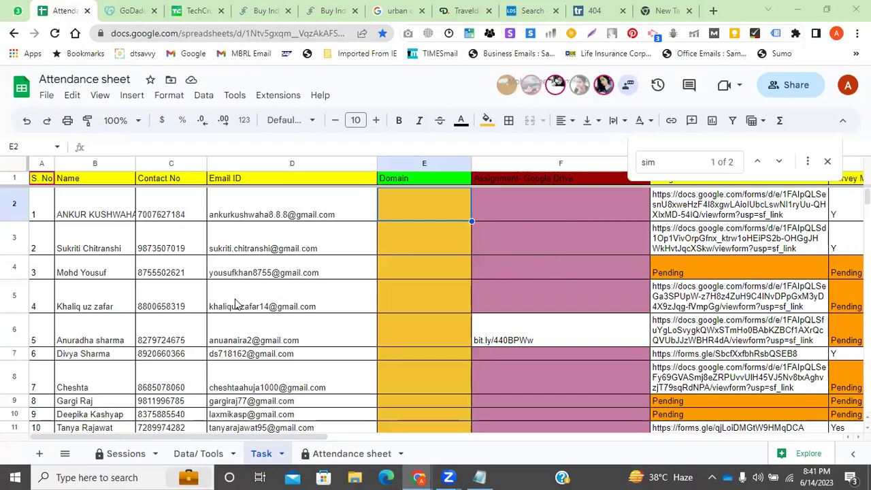
# Step: Examine the student rows of the Task sheet down to row 34, including the Domain and Google Drive assignment columns
pyautogui.scroll(-5, 236, 304)
pyautogui.scroll(-1, 236, 304)
pyautogui.scroll(-3, 236, 305)
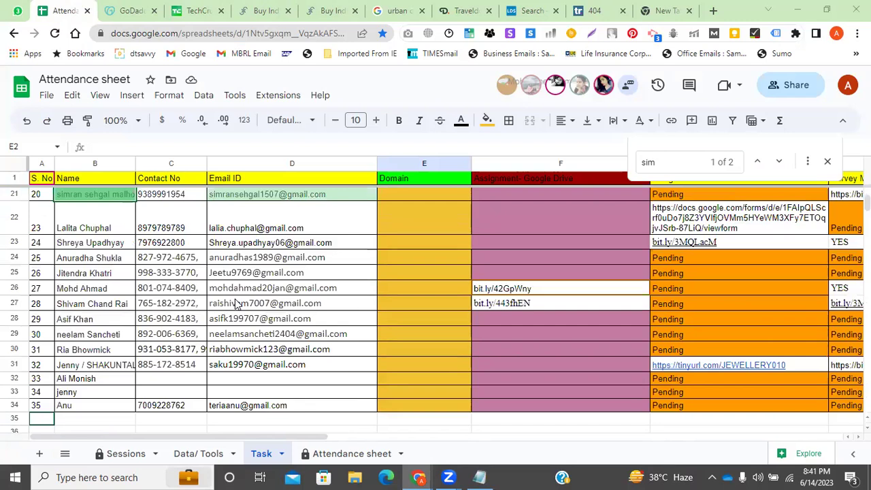
pyautogui.click(199, 5)
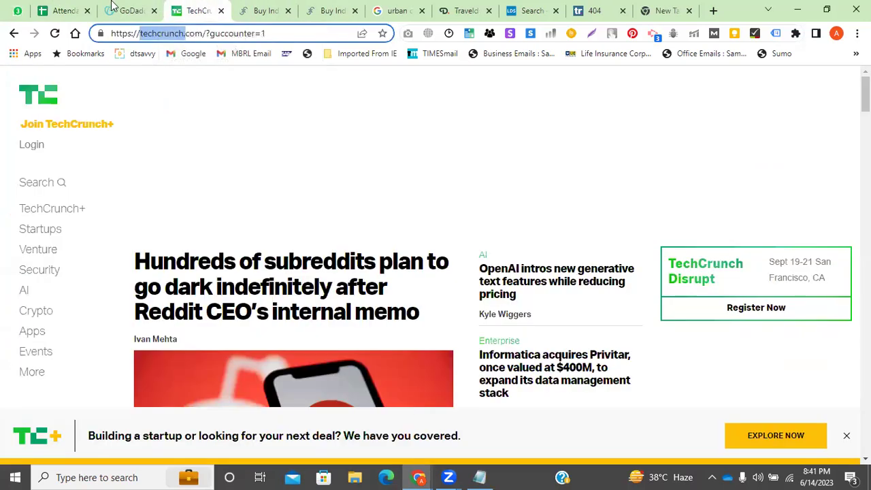
pyautogui.click(66, 10)
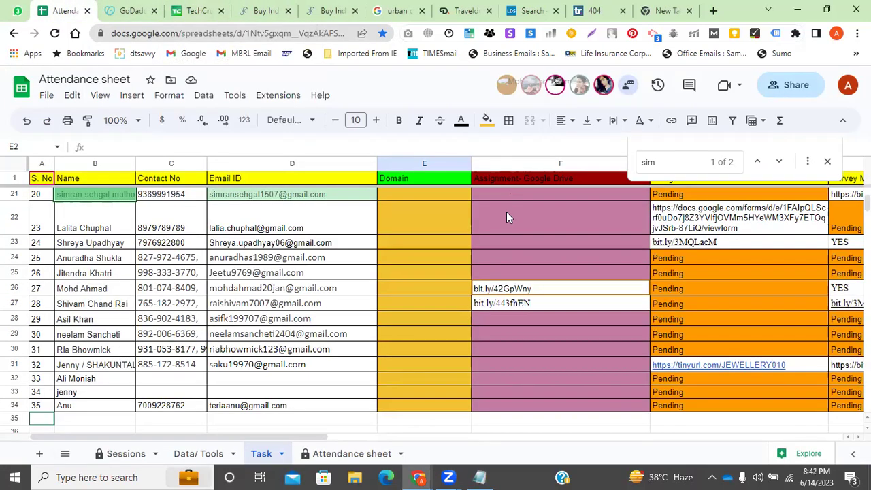
pyautogui.scroll(-4, 190, 295)
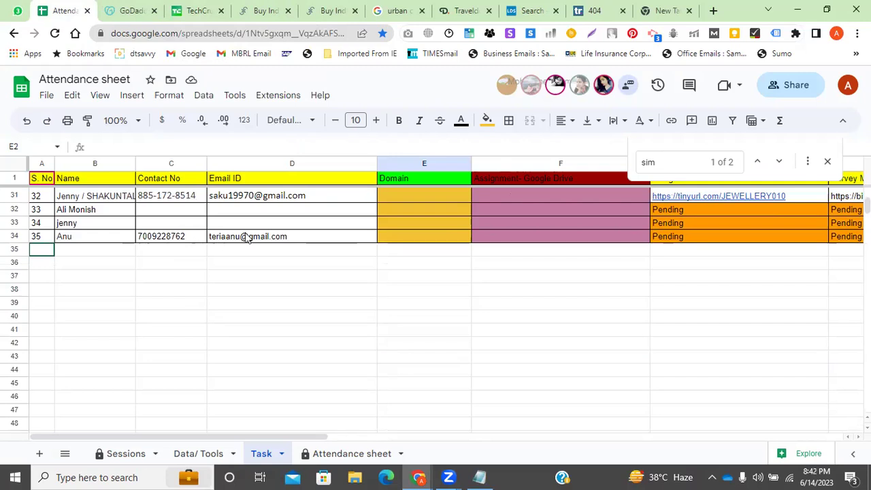
pyautogui.doubleClick(513, 237)
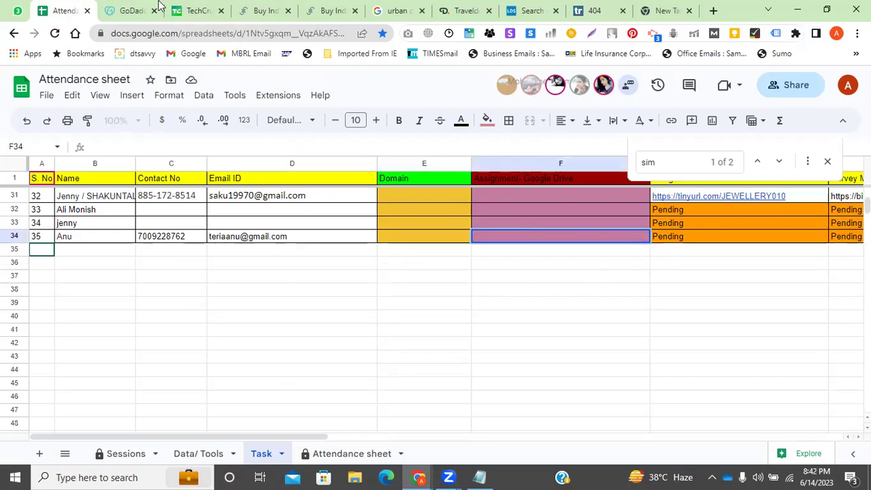
pyautogui.click(131, 9)
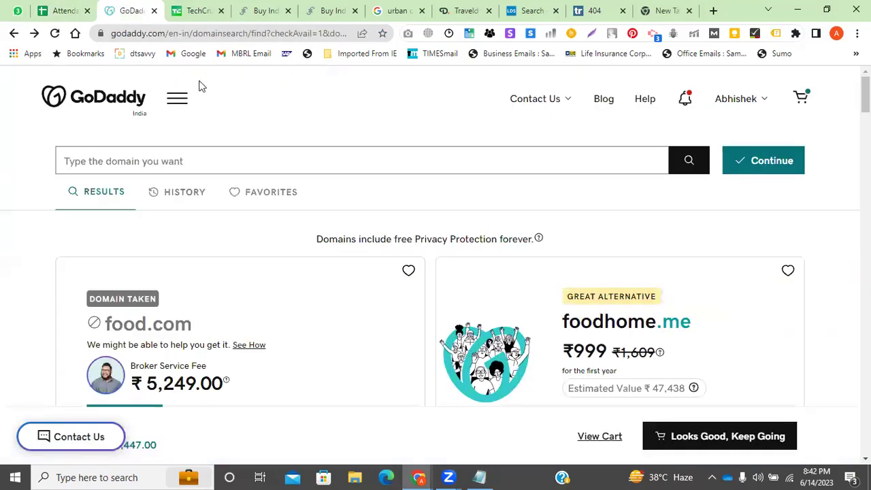
pyautogui.click(87, 7)
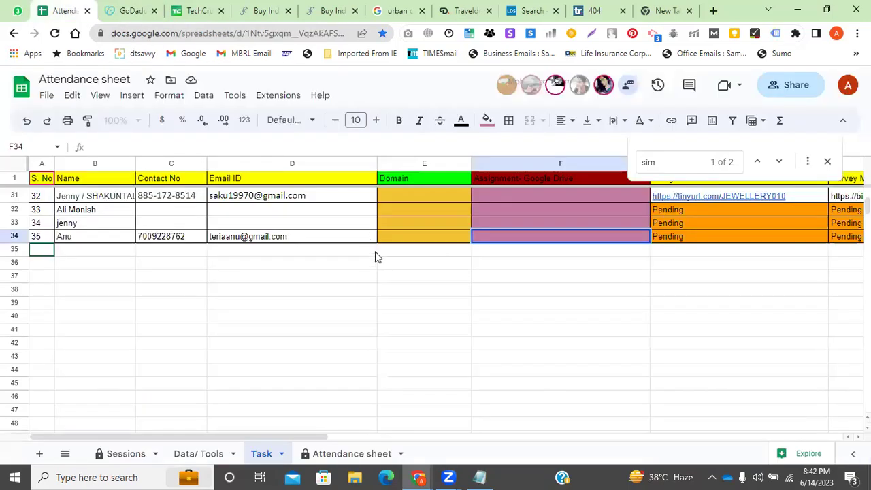
pyautogui.click(145, 5)
pyautogui.click(63, 10)
pyautogui.scroll(5, 465, 307)
pyautogui.scroll(3, 465, 308)
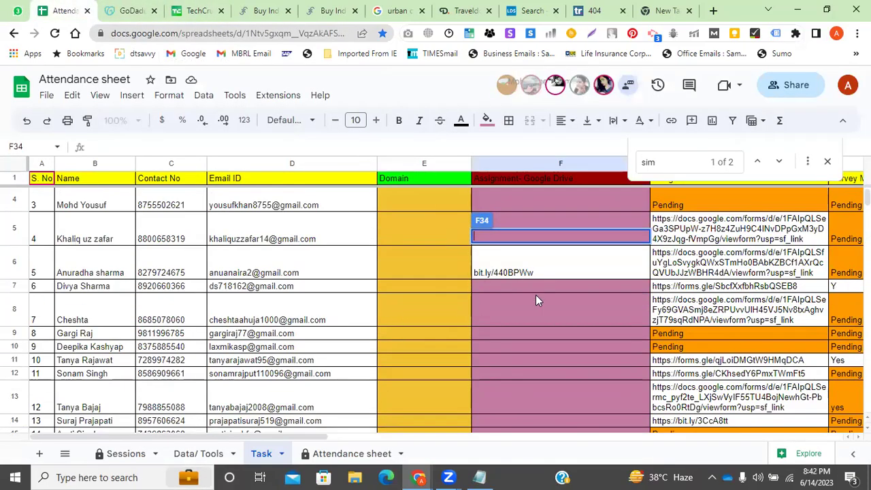
pyautogui.scroll(-5, 504, 300)
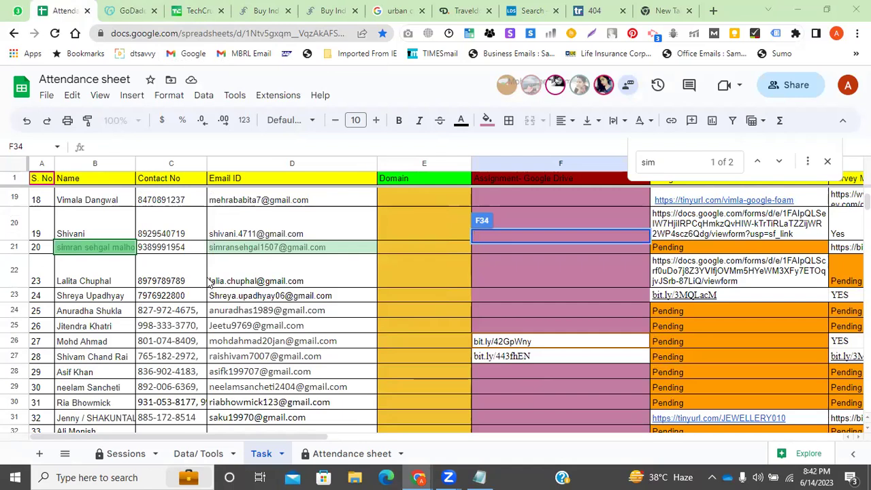
# Step: Examine GoDaddy's results for food.com and the suggested alternative foodhome.me
pyautogui.click(199, 10)
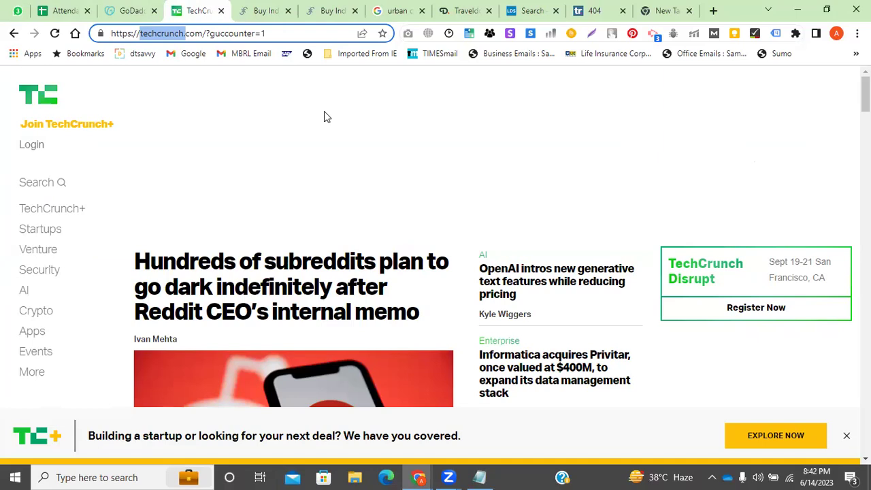
pyautogui.moveTo(249, 6)
pyautogui.click(139, 12)
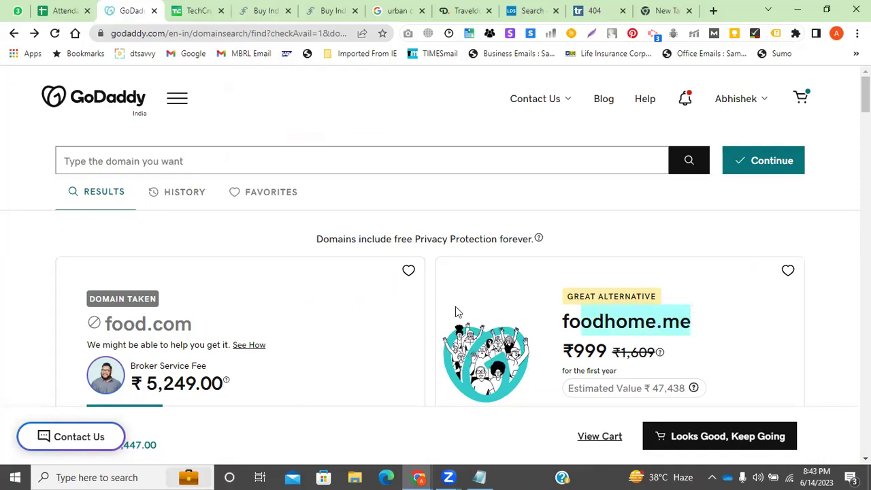
pyautogui.moveTo(458, 311)
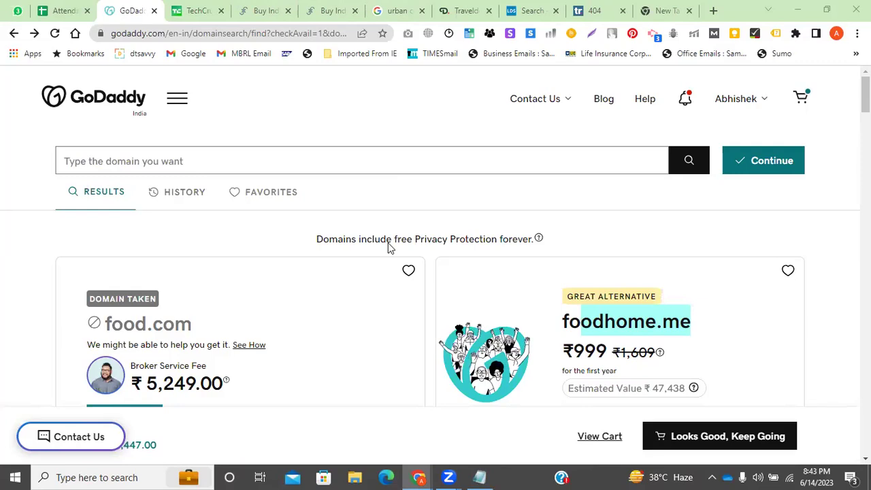
pyautogui.click(185, 8)
pyautogui.hotkey('ctrl', 'shift', 'Tab')
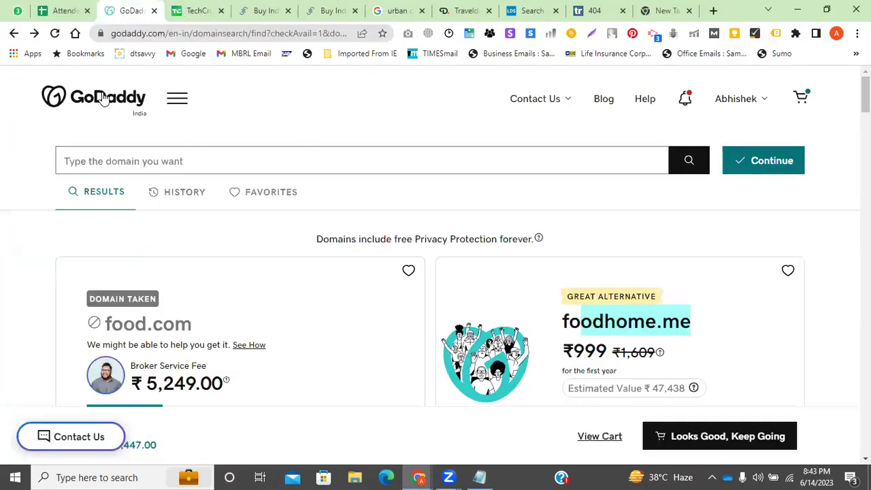
pyautogui.click(139, 166)
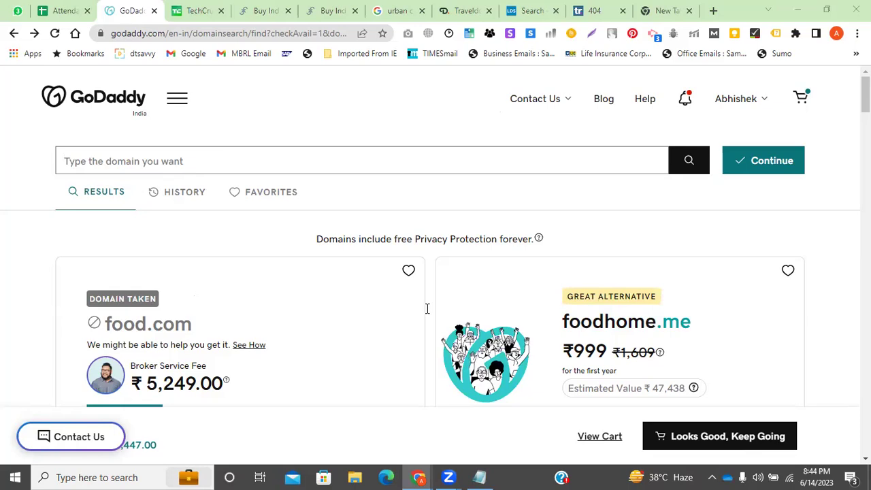
pyautogui.click(63, 10)
pyautogui.click(131, 11)
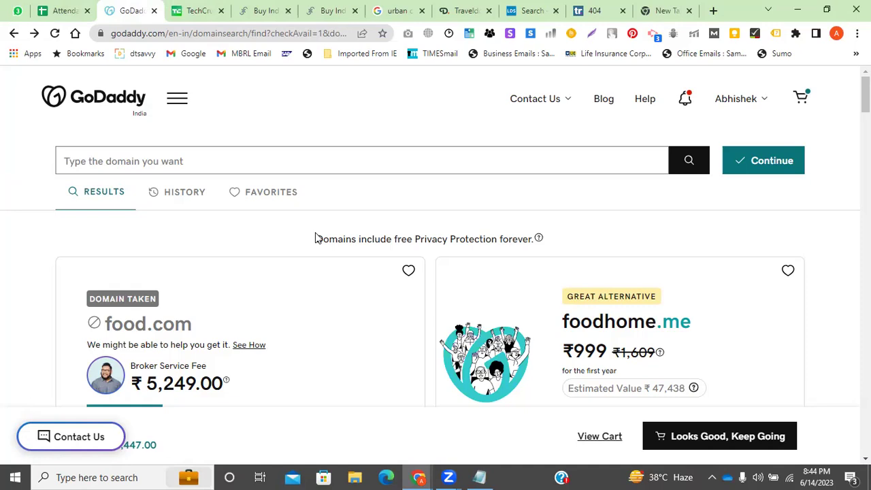
# Step: Close the surplus browser pages, including TechCrunch, keeping the Attendance sheet, GoDaddy and one Jaipur Kurti page open
pyautogui.click(342, 10)
pyautogui.click(355, 11)
pyautogui.click(355, 10)
pyautogui.click(355, 11)
pyautogui.click(354, 11)
pyautogui.click(354, 11)
pyautogui.click(355, 10)
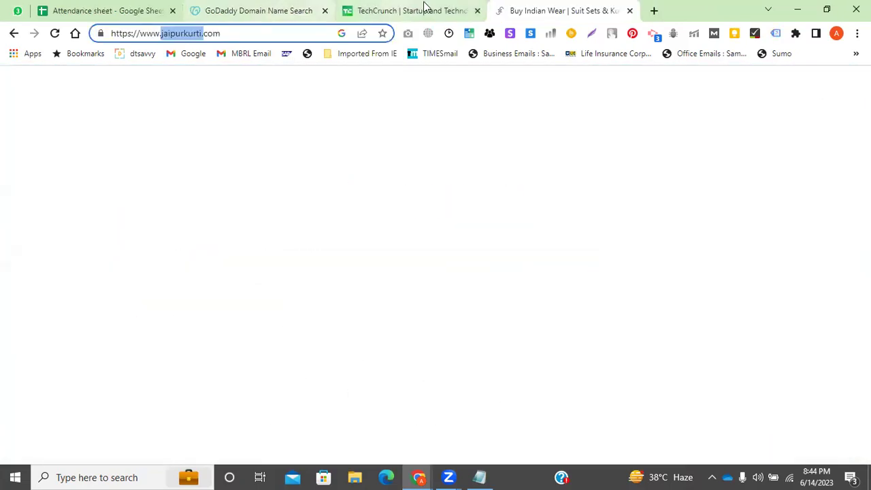
pyautogui.click(424, 5)
pyautogui.click(477, 11)
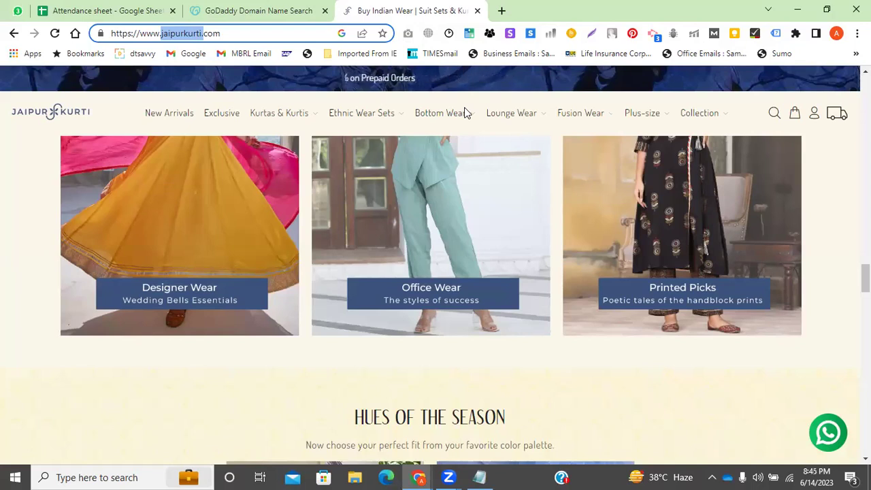
# Step: Open canva.com in place of the Jaipur Kurti page and look over the design types on its home page
pyautogui.click(68, 6)
pyautogui.click(217, 5)
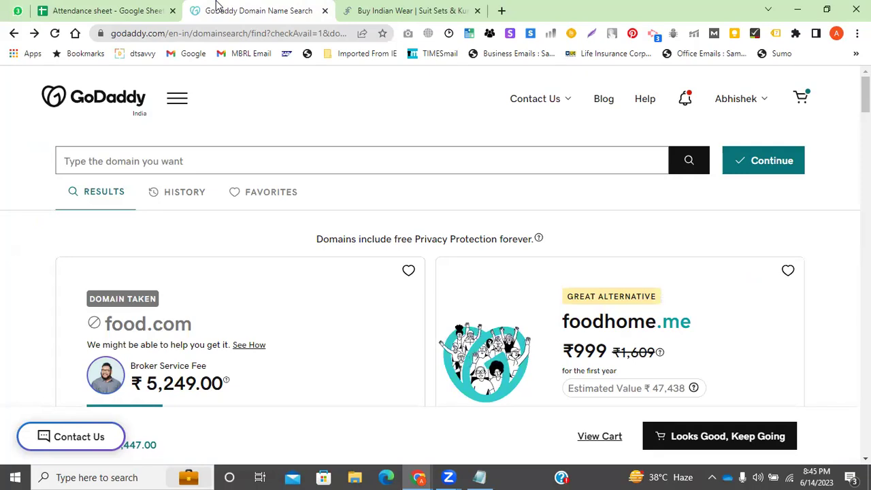
pyautogui.click(381, 10)
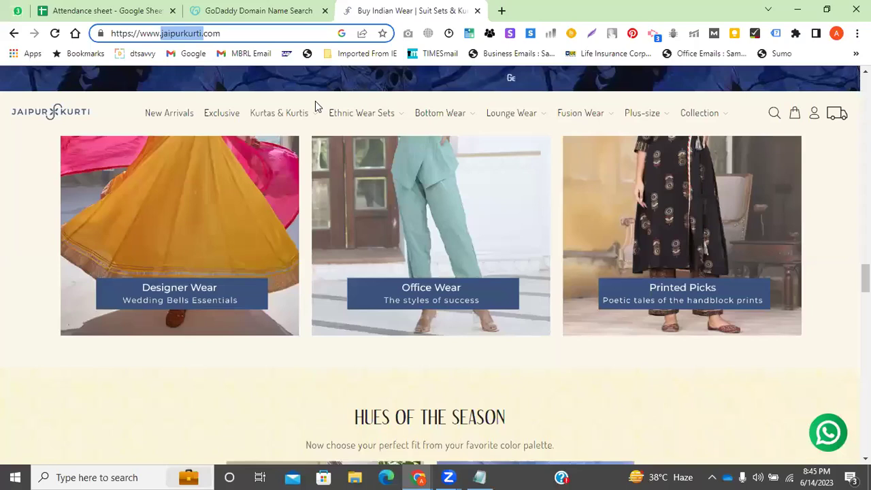
pyautogui.tripleClick(234, 33)
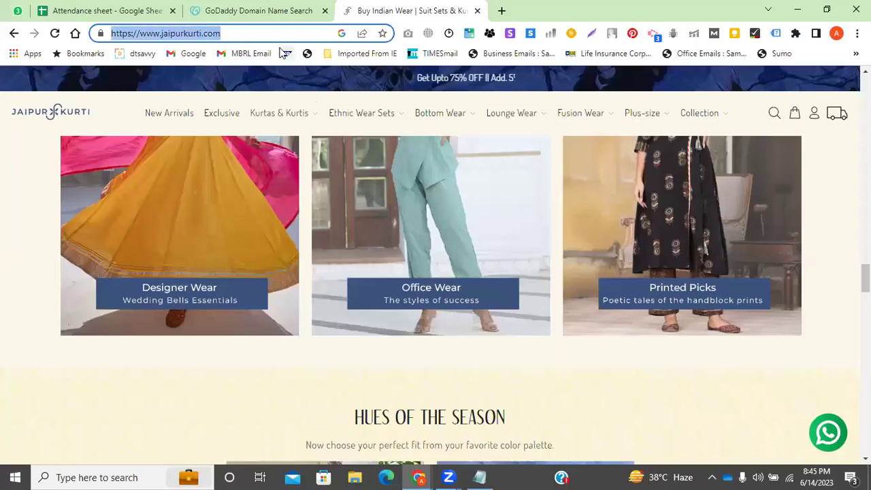
pyautogui.write('c')
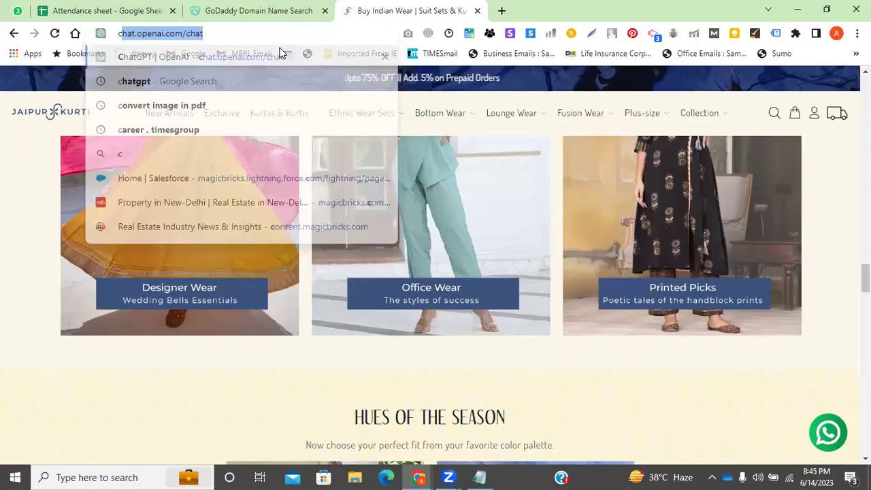
pyautogui.write('a')
pyautogui.press('Return')
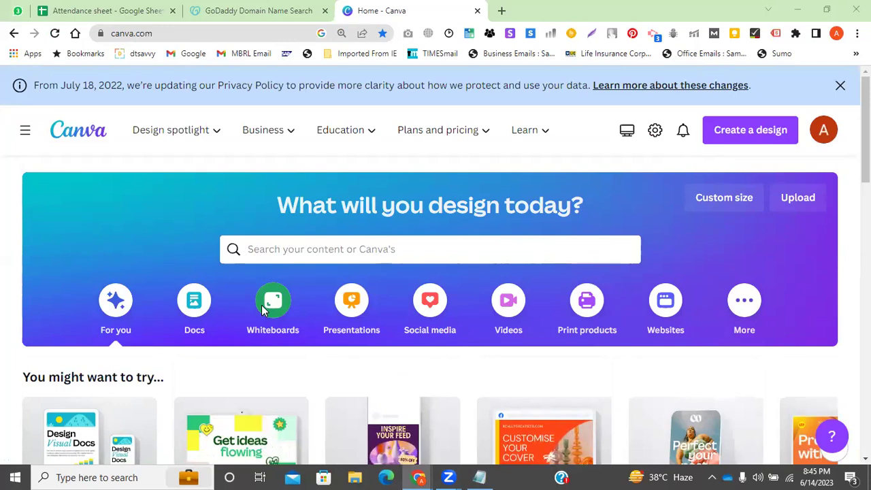
pyautogui.click(272, 303)
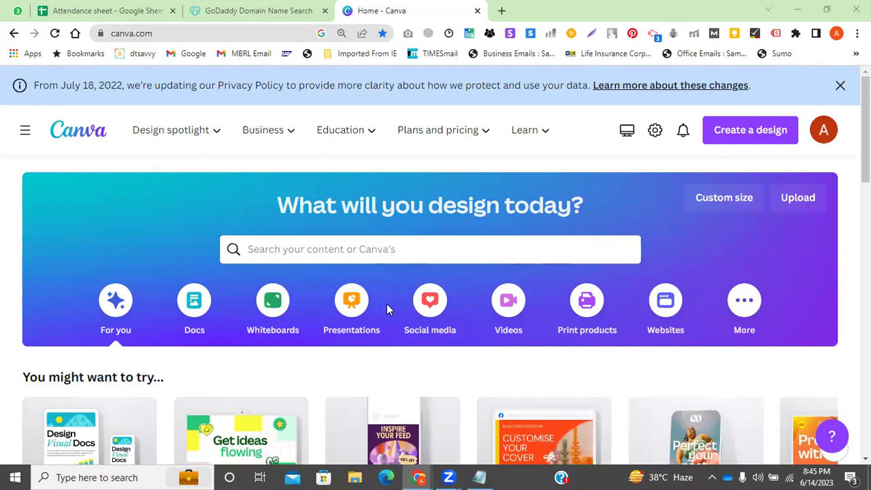
pyautogui.scroll(-3, 203, 287)
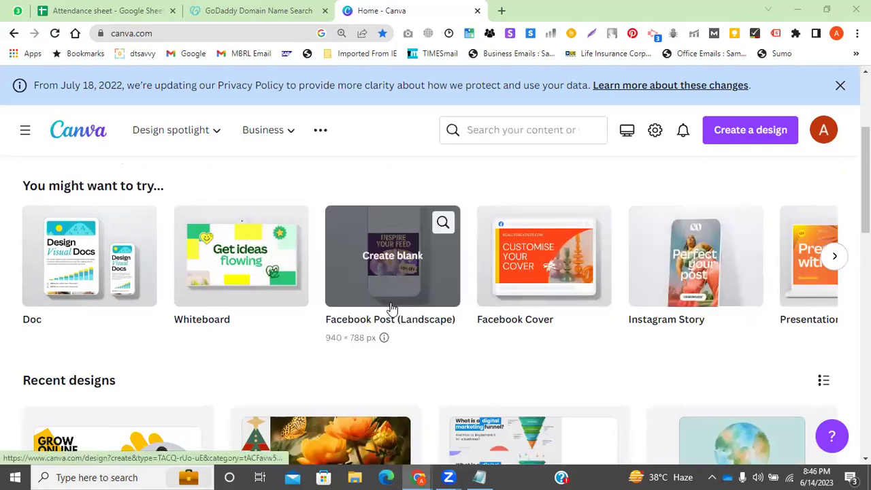
pyautogui.scroll(3, 324, 245)
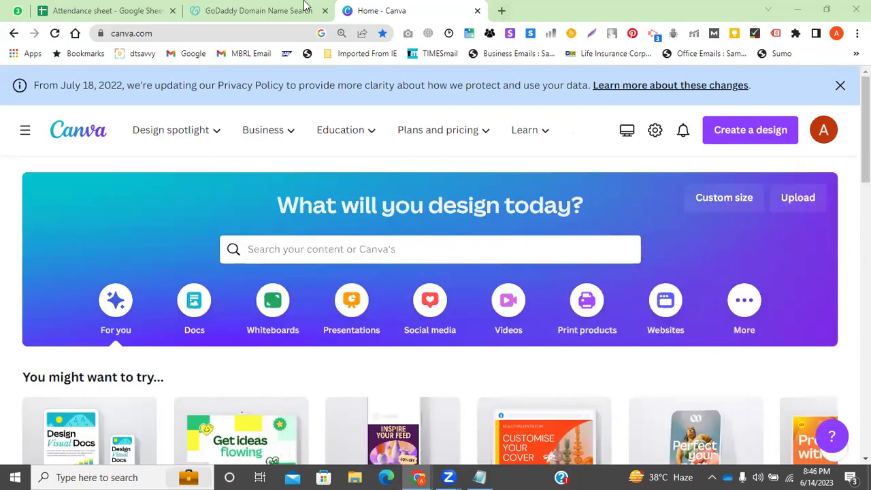
# Step: Open animoto.com in a new browser tab and look over its home page
pyautogui.click(501, 10)
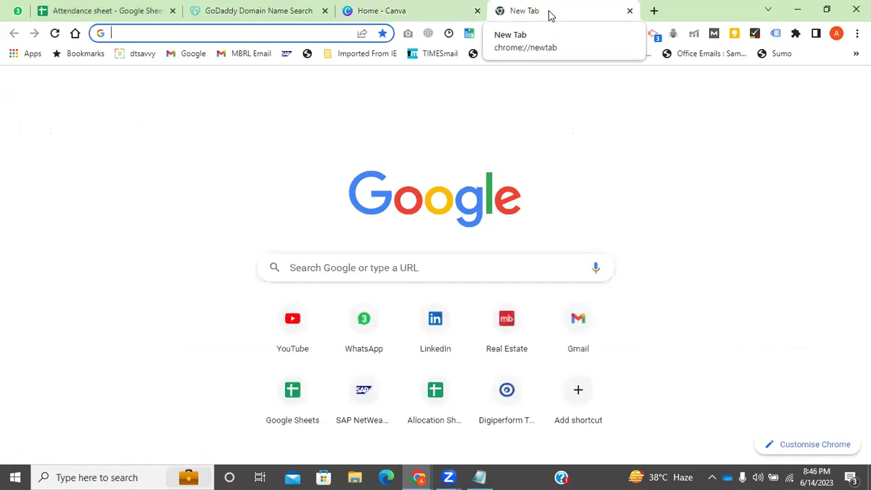
pyautogui.write('anim')
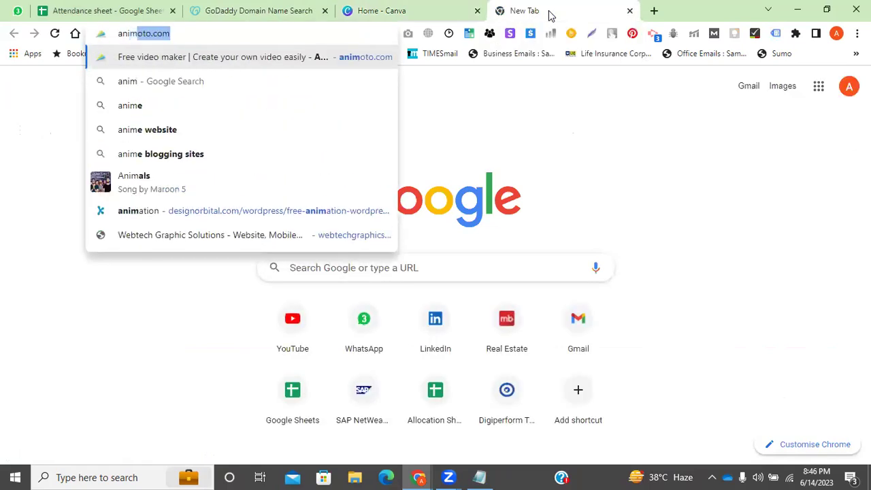
pyautogui.press('Return')
pyautogui.click(187, 37)
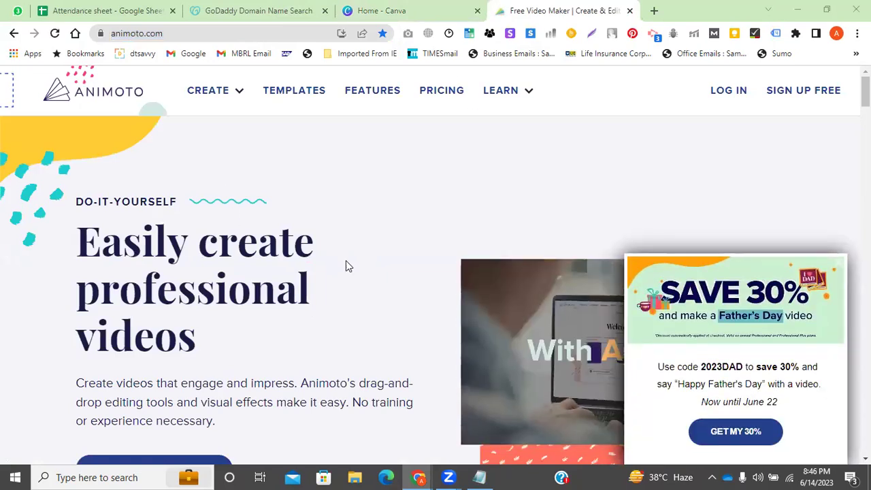
pyautogui.scroll(-3, 268, 222)
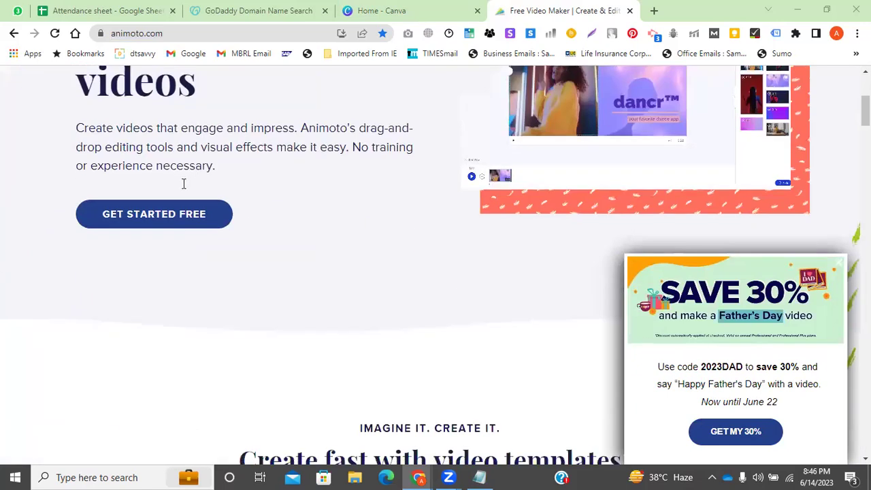
pyautogui.scroll(3, 253, 189)
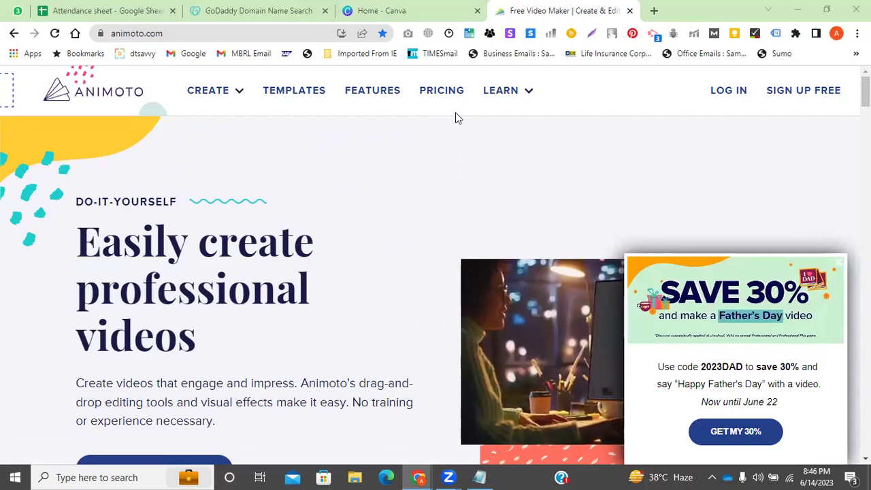
pyautogui.moveTo(215, 90)
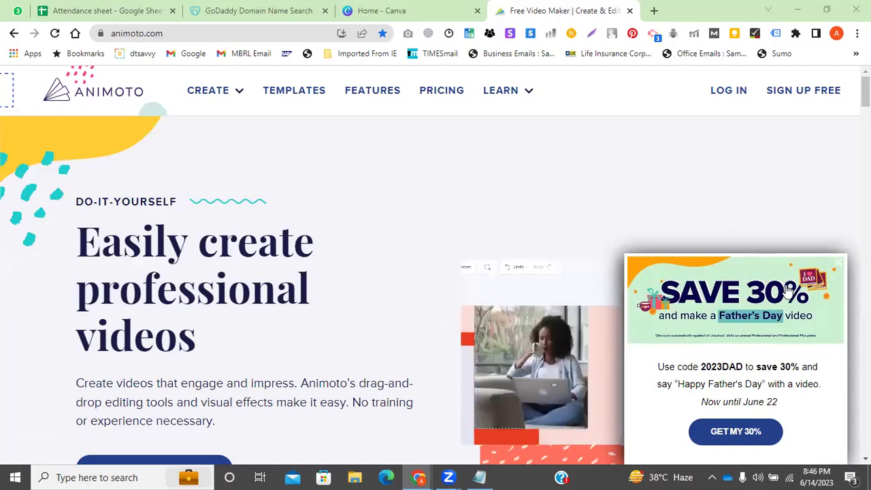
# Step: Look over Animoto's home page introduction, highlighting the videos heading and the words about drag-and-drop editing tools
pyautogui.scroll(-5, 41, 204)
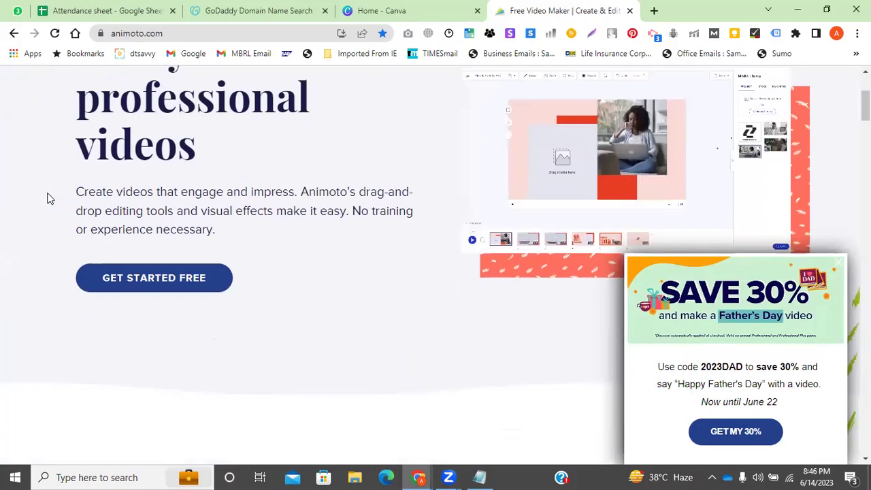
pyautogui.scroll(3, 41, 233)
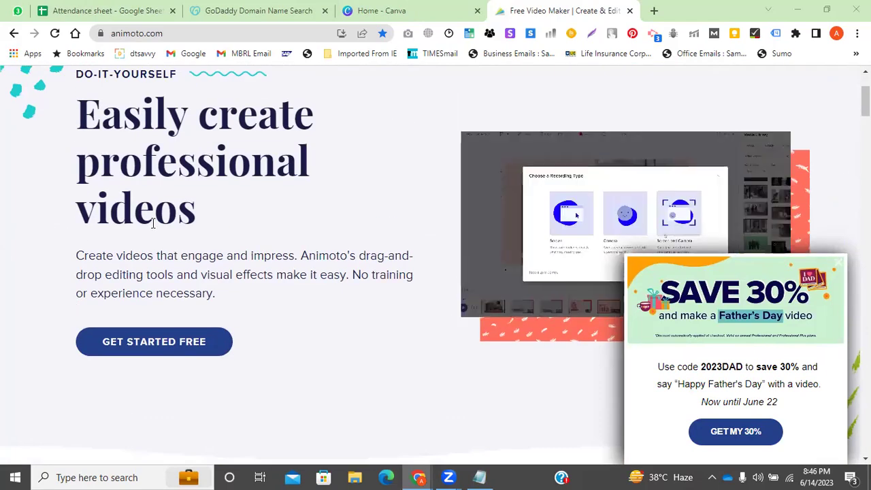
pyautogui.moveTo(144, 174); pyautogui.dragTo(242, 234)
pyautogui.scroll(-2, 254, 256)
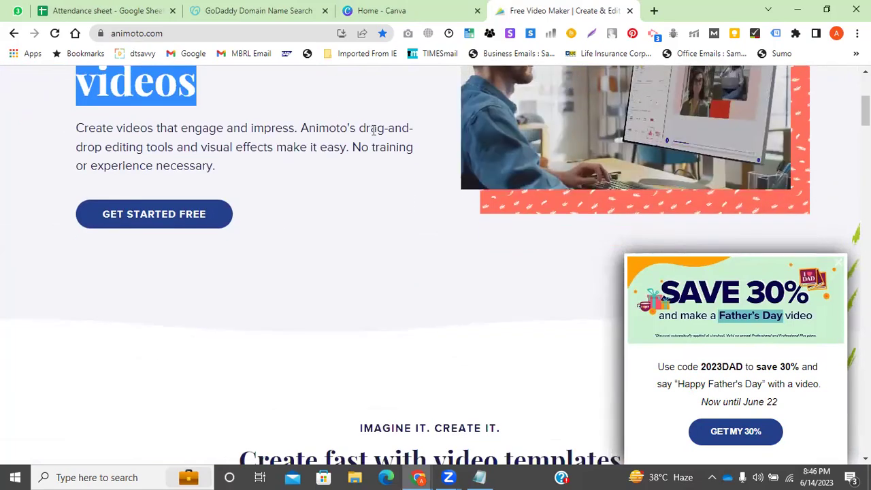
pyautogui.moveTo(359, 128); pyautogui.dragTo(175, 148)
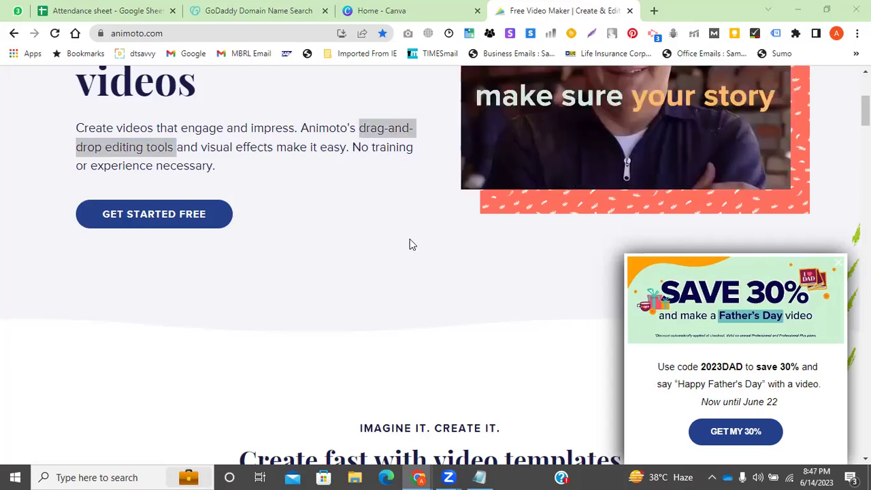
# Step: Browse the home page's video templates for Celebrations, Workplace, Marketing, Personal and Education, ending on Marketing
pyautogui.scroll(-3, 271, 306)
pyautogui.scroll(-4, 266, 306)
pyautogui.scroll(2, 236, 282)
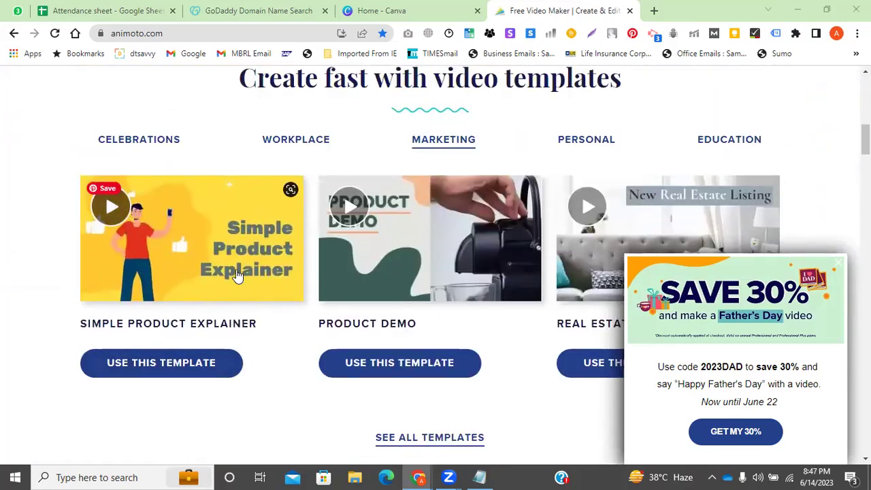
pyautogui.click(153, 141)
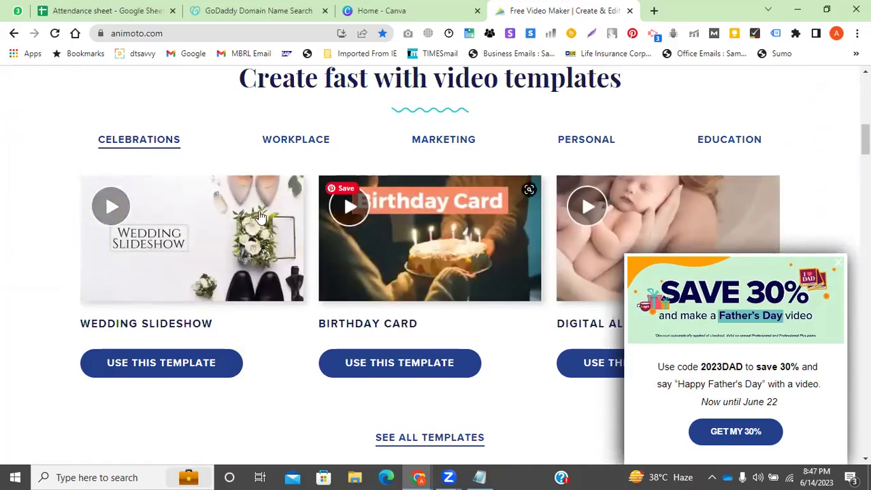
pyautogui.click(290, 141)
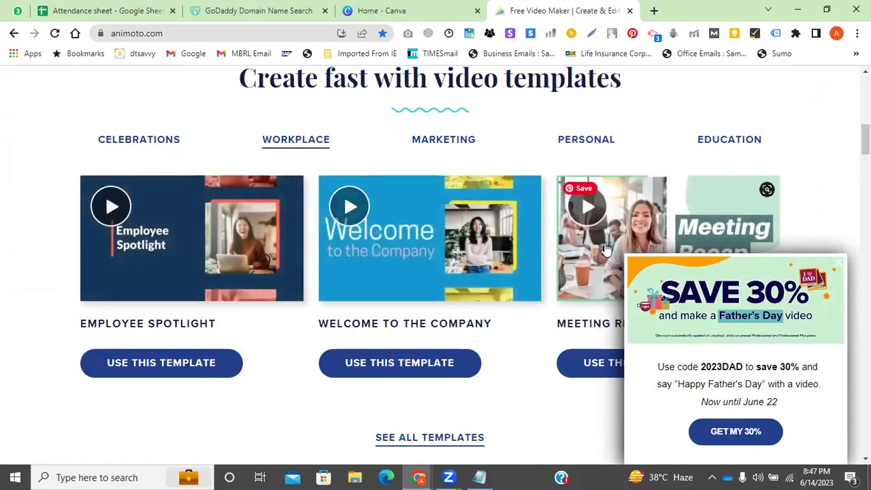
pyautogui.click(443, 143)
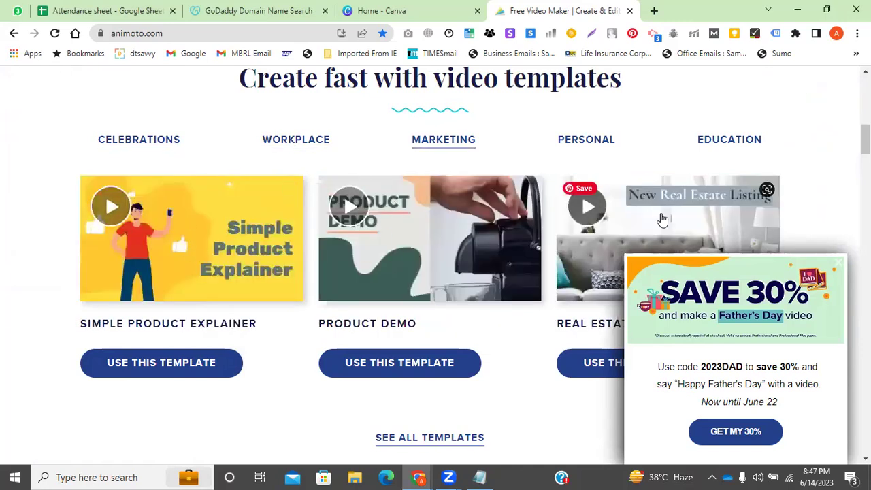
pyautogui.click(589, 143)
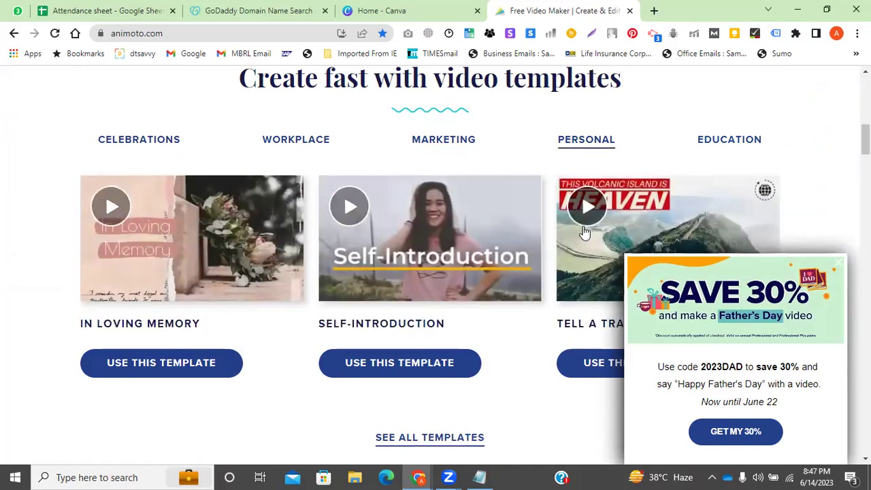
pyautogui.click(706, 150)
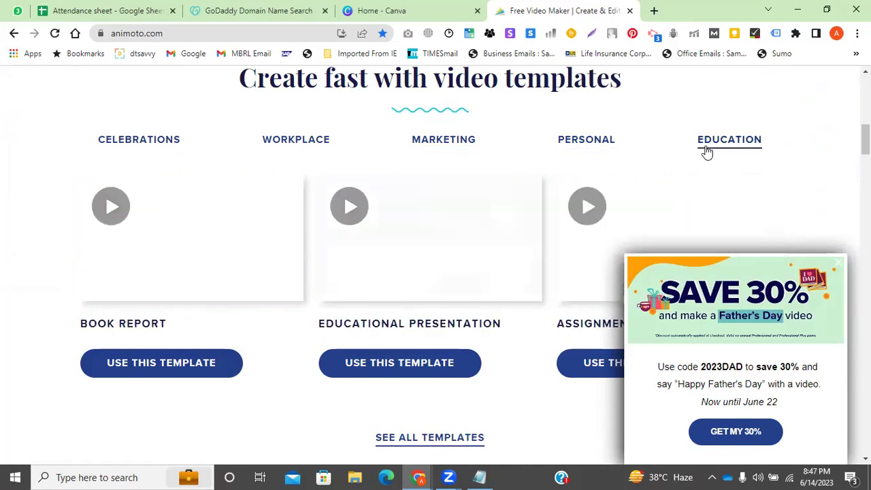
pyautogui.click(453, 151)
# Step: Dismiss the Father's Day discount offer and open Animoto's full page of video templates
pyautogui.click(839, 263)
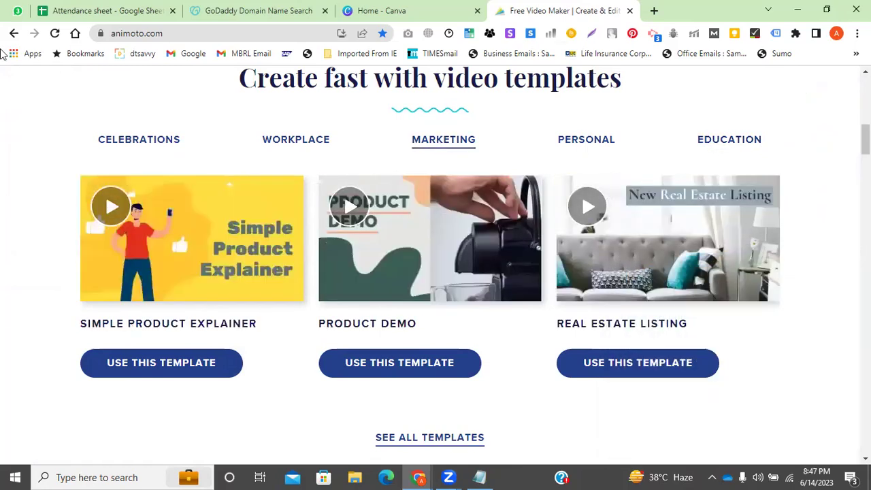
pyautogui.scroll(-2, 517, 129)
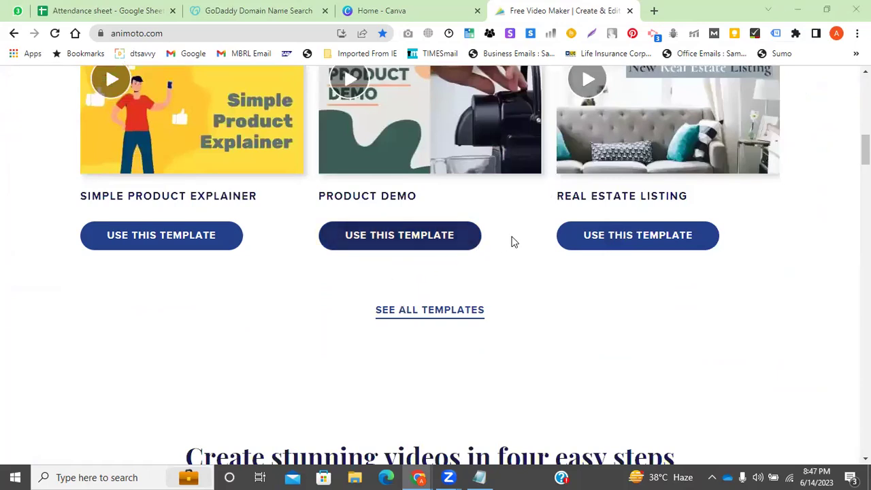
pyautogui.moveTo(513, 240); pyautogui.dragTo(376, 232)
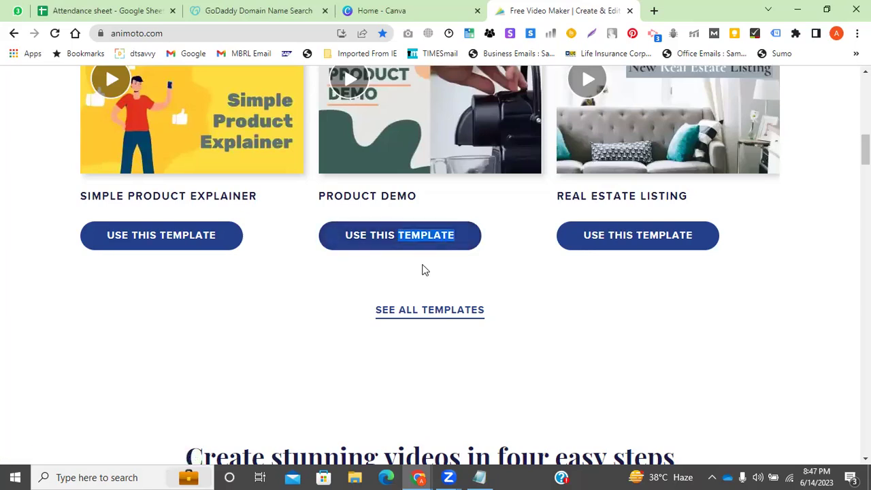
pyautogui.click(292, 252)
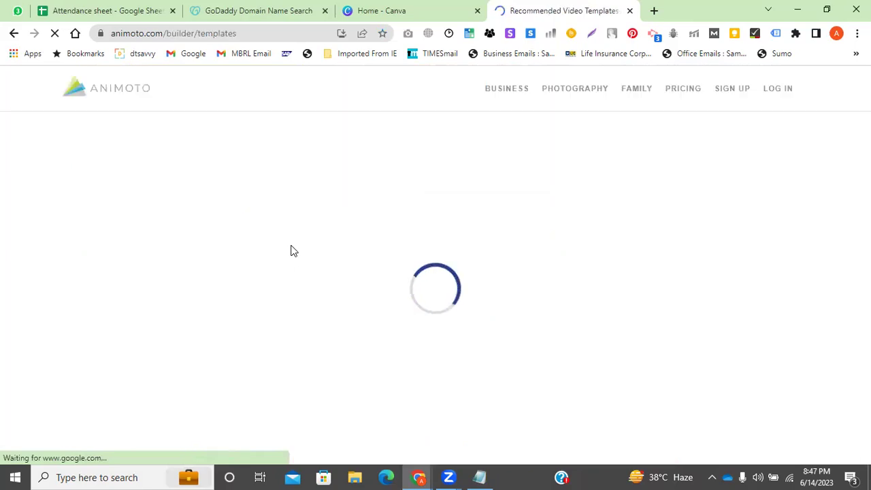
pyautogui.click(252, 34)
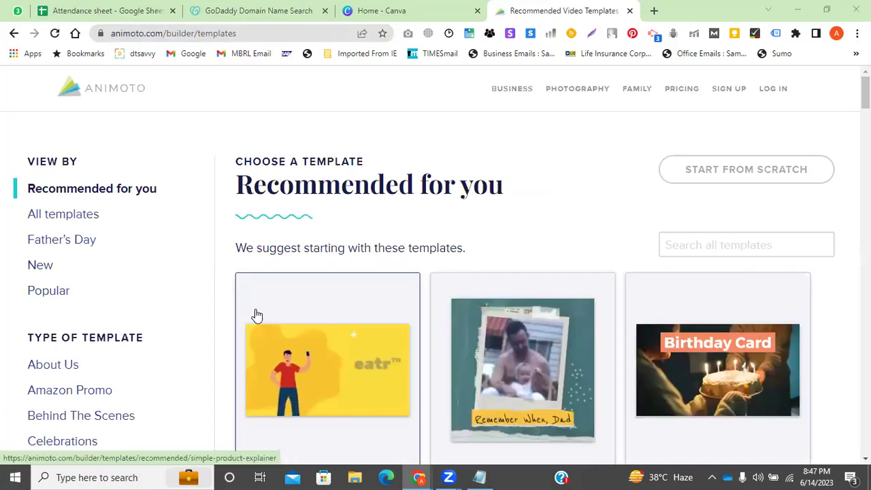
# Step: Examine the recommended video templates and the list of template types on Animoto's template page
pyautogui.scroll(-3, 266, 249)
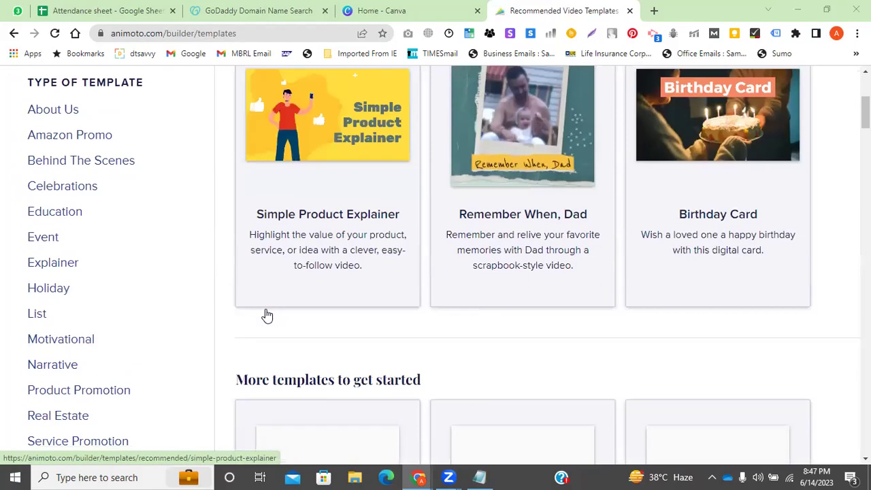
pyautogui.scroll(-2, 455, 306)
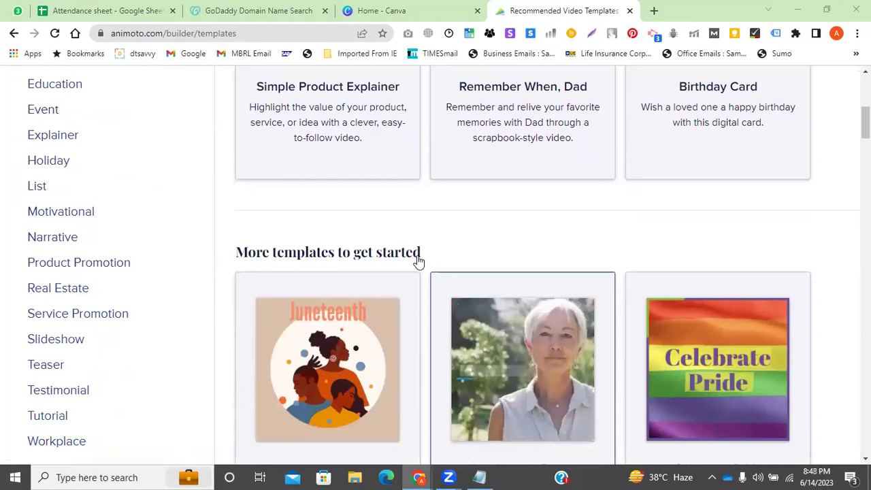
pyautogui.scroll(-4, 717, 293)
pyautogui.scroll(-3, 394, 303)
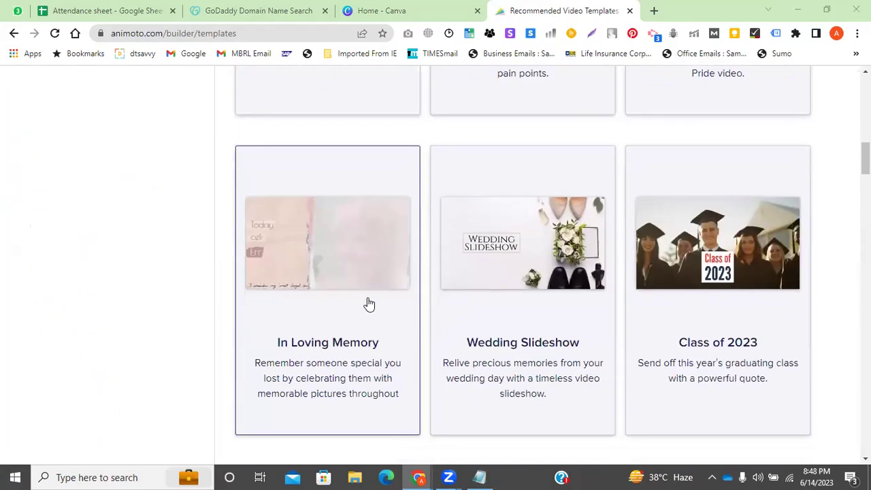
pyautogui.scroll(-5, 658, 288)
pyautogui.scroll(-4, 567, 257)
pyautogui.scroll(13, 268, 279)
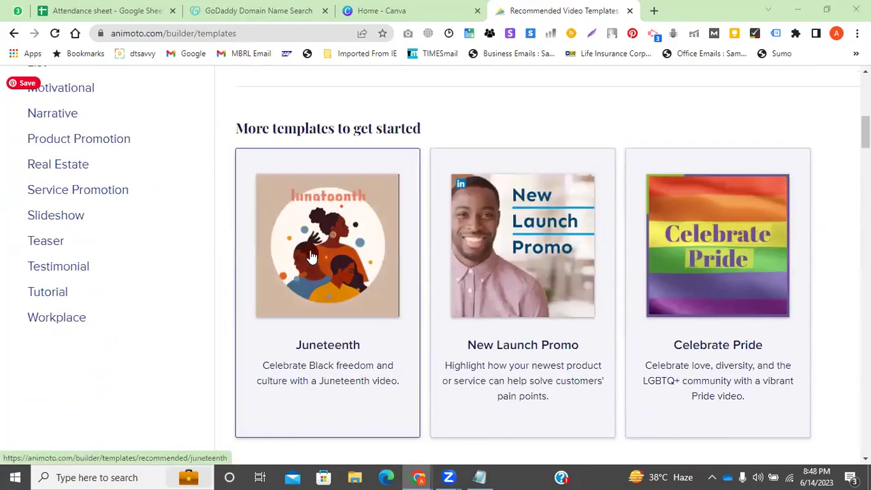
pyautogui.scroll(5, 310, 255)
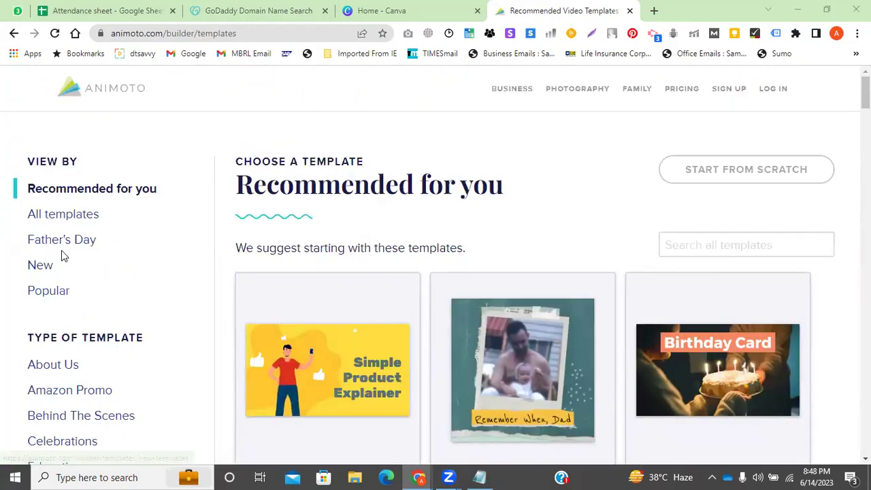
# Step: Search all video templates for "brand promotion"
pyautogui.click(702, 244)
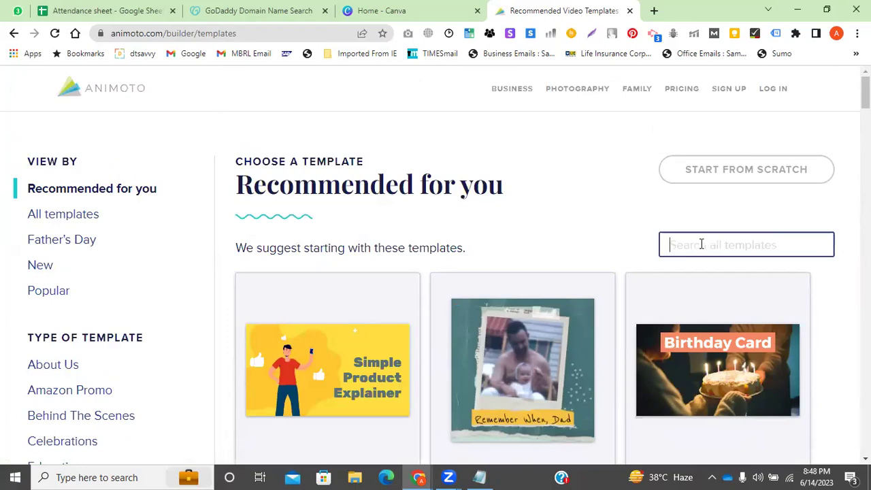
pyautogui.write('D')
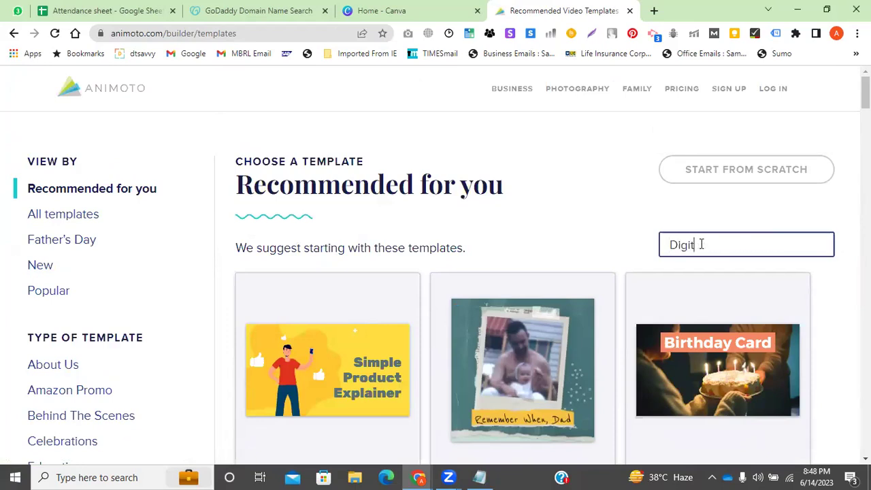
pyautogui.press('BackSpace')
pyautogui.write('brand promoti')
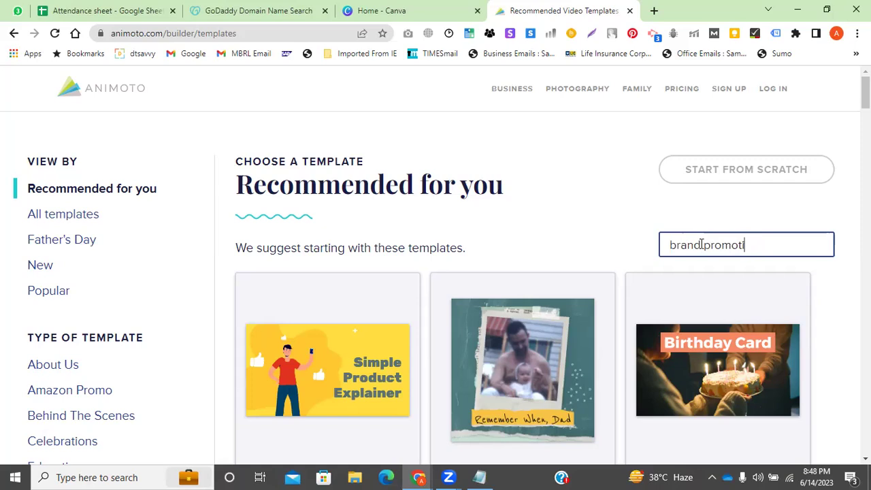
pyautogui.write('on')
pyautogui.press('Return')
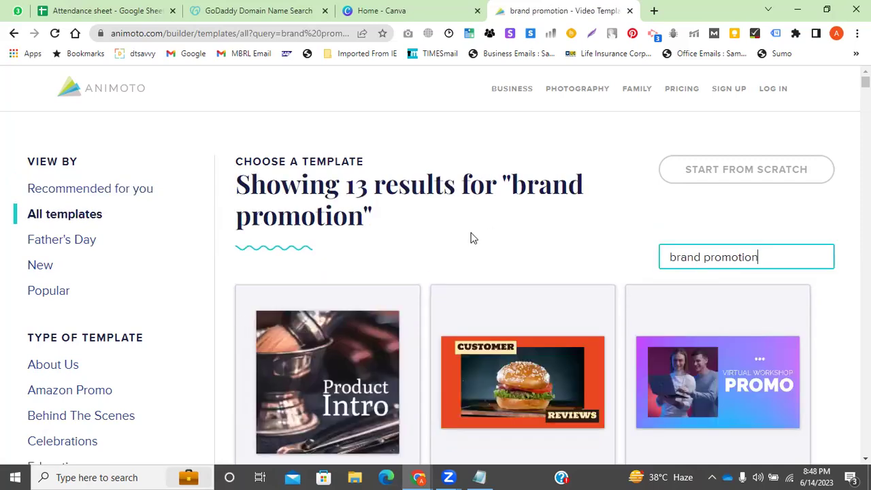
# Step: Look through the brand promotion templates and open the Product Catalog template
pyautogui.scroll(-2, 348, 259)
pyautogui.scroll(-1, 346, 274)
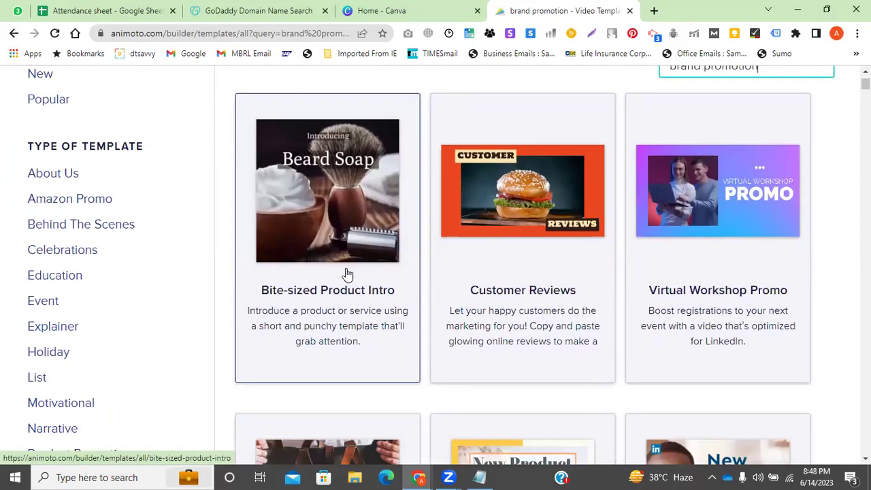
pyautogui.scroll(-1, 340, 228)
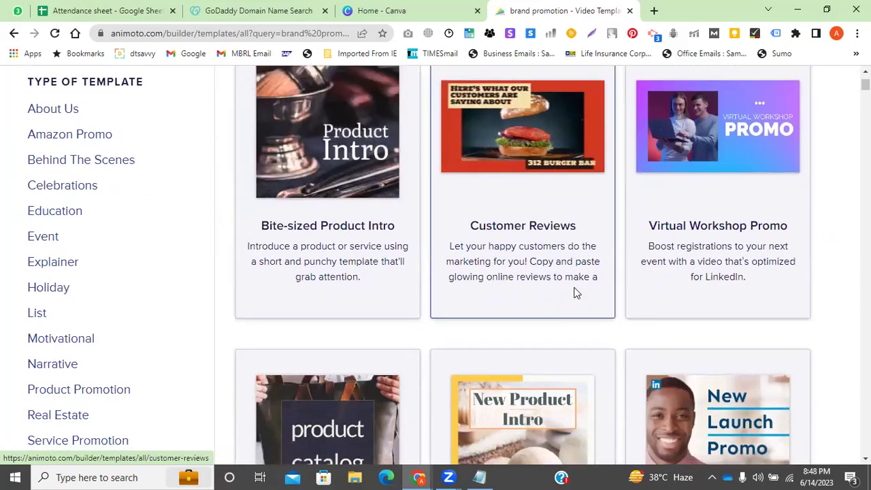
pyautogui.scroll(-2, 575, 291)
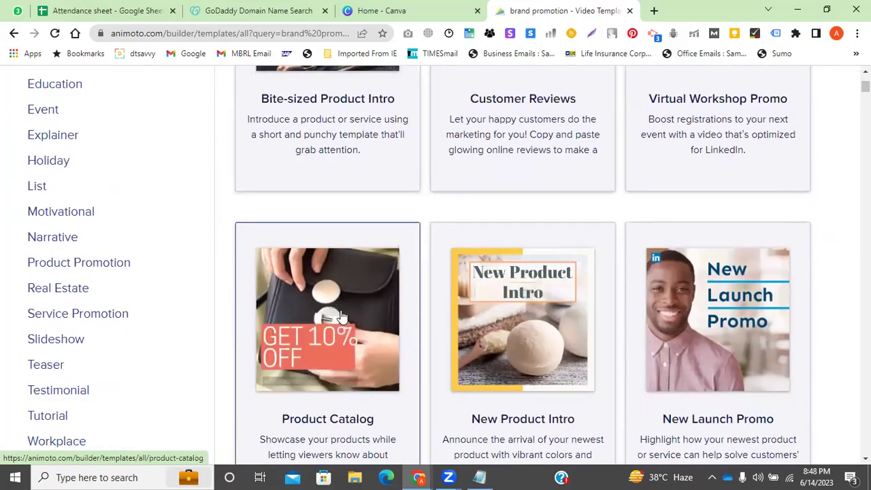
pyautogui.scroll(-1, 330, 311)
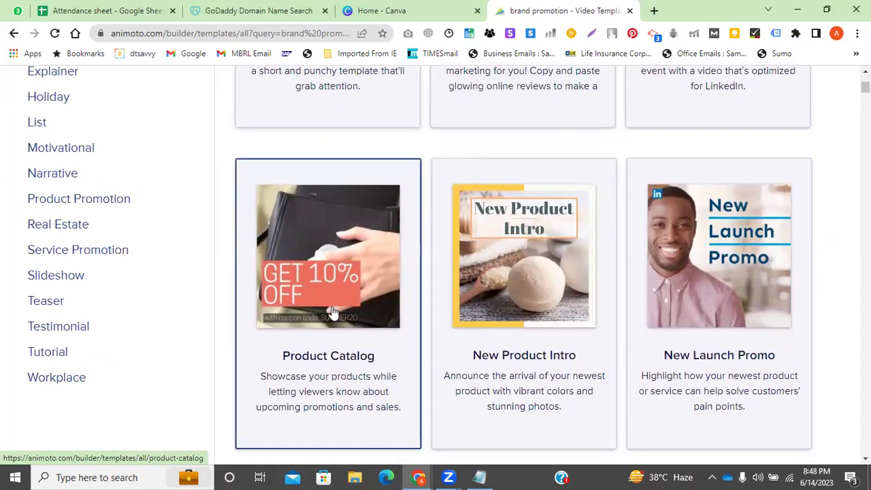
pyautogui.click(332, 313)
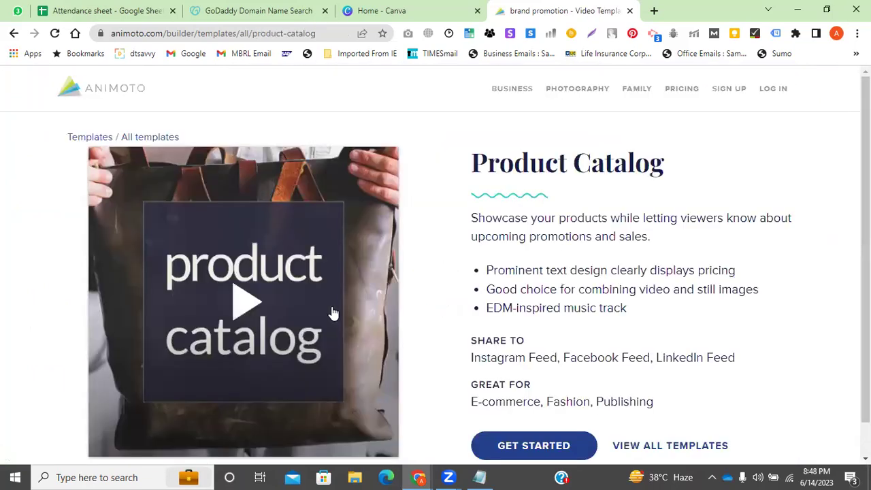
# Step: Play and pause the Product Catalog template's preview video, and get started with the template
pyautogui.scroll(-1, 438, 300)
pyautogui.click(365, 367)
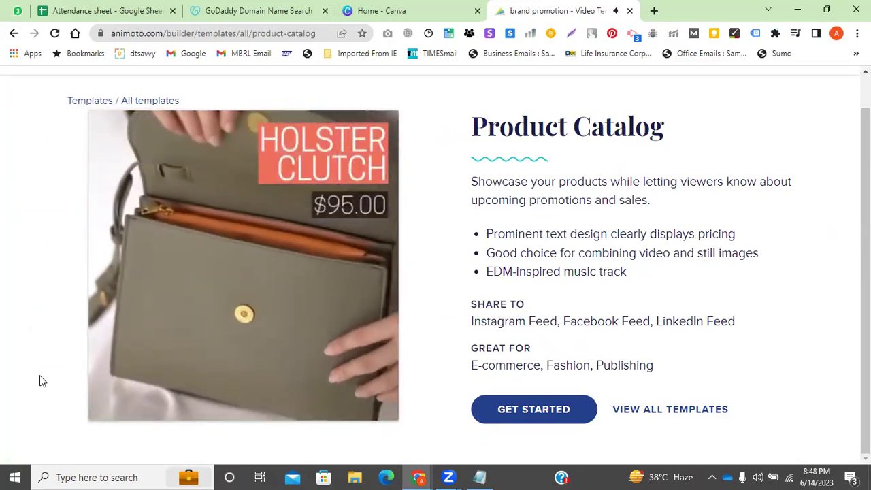
pyautogui.moveTo(200, 415)
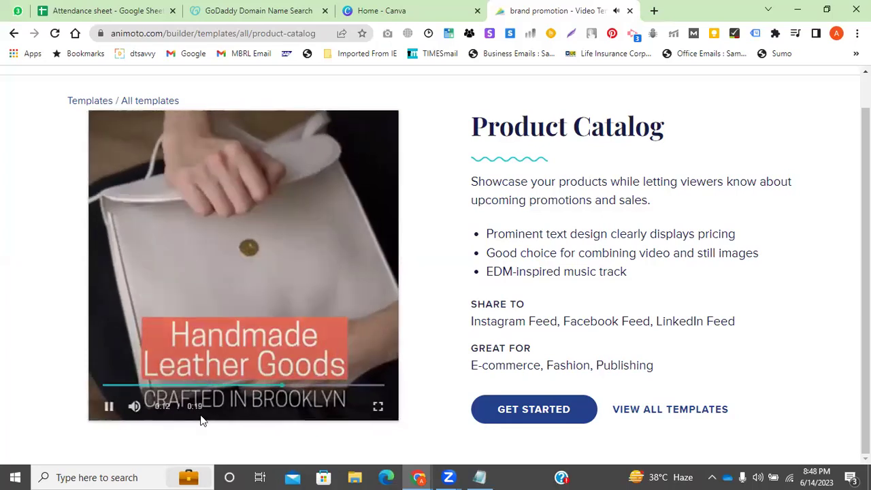
pyautogui.click(110, 406)
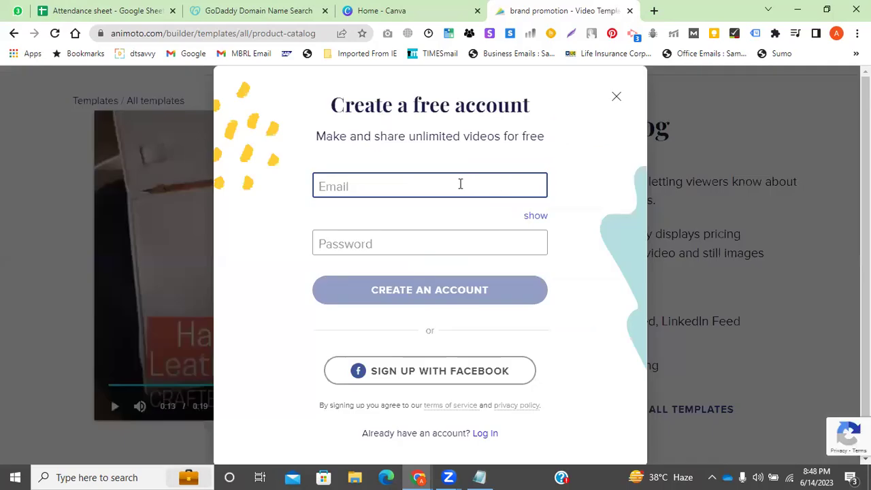
# Step: Fill in the e-mail for the free Animoto account and look through the recommended templates once signed in
pyautogui.click(411, 190)
pyautogui.click(425, 225)
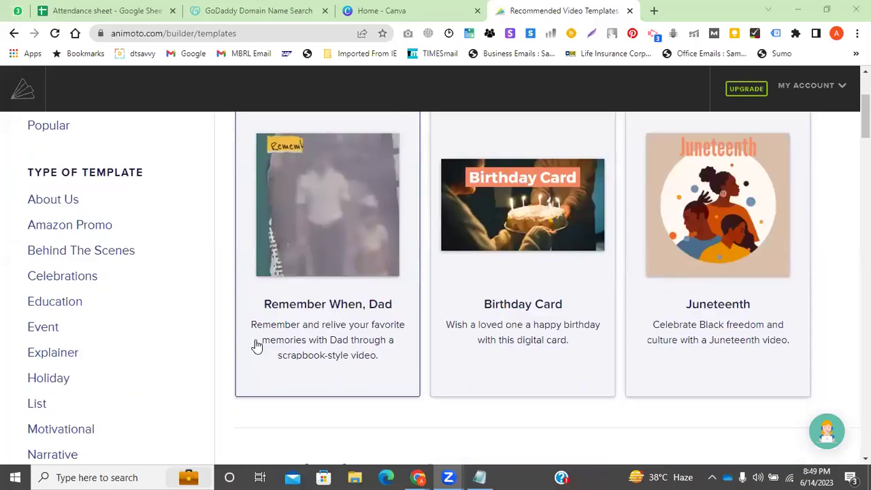
pyautogui.scroll(-2, 252, 313)
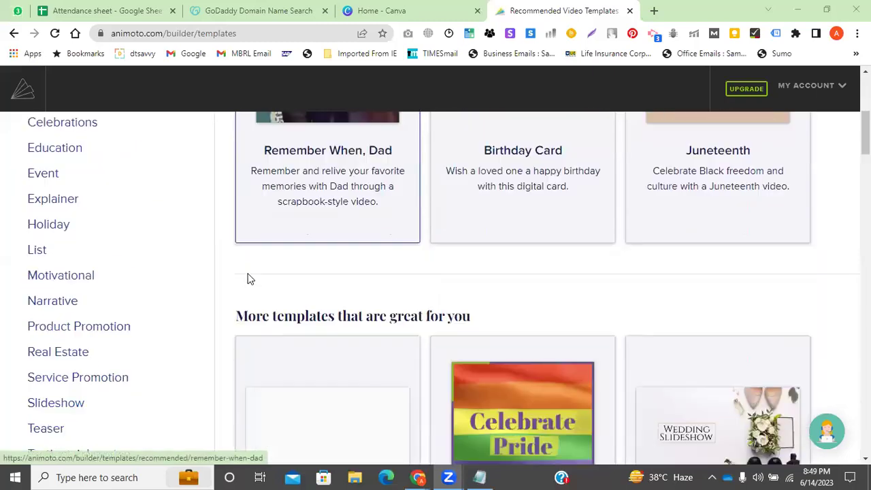
pyautogui.scroll(-10, 248, 279)
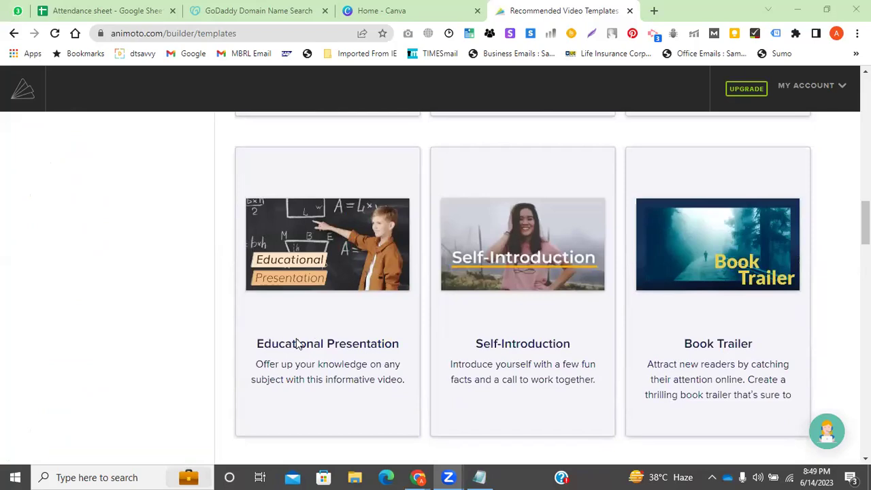
# Step: Look through the recommended templates and search all templates for "brand promotion"
pyautogui.scroll(-5, 340, 354)
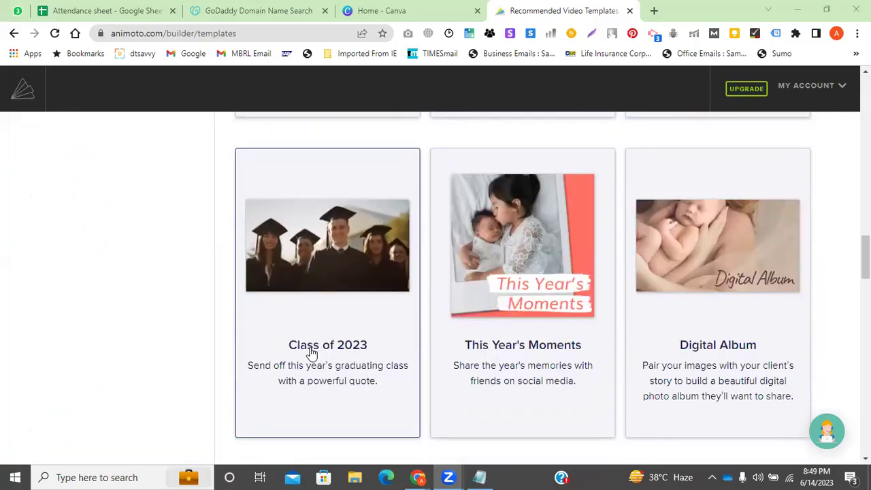
pyautogui.scroll(-4, 313, 355)
pyautogui.scroll(15, 309, 354)
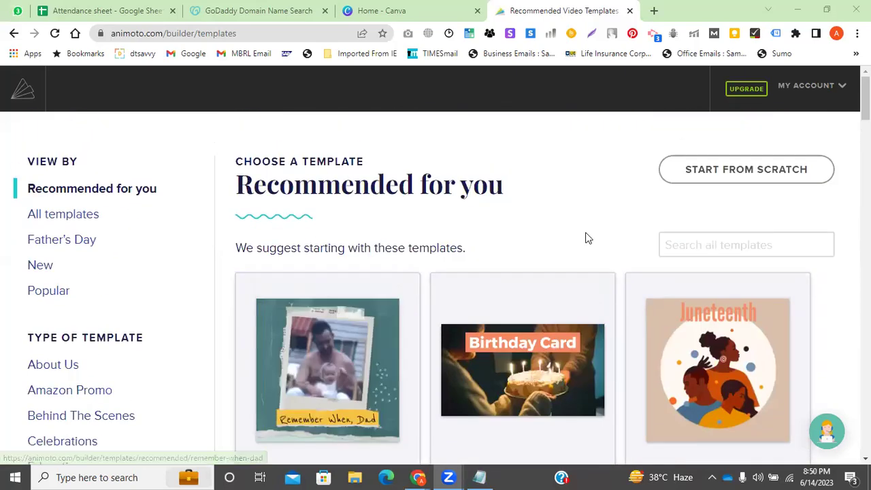
pyautogui.click(728, 242)
pyautogui.write('brand')
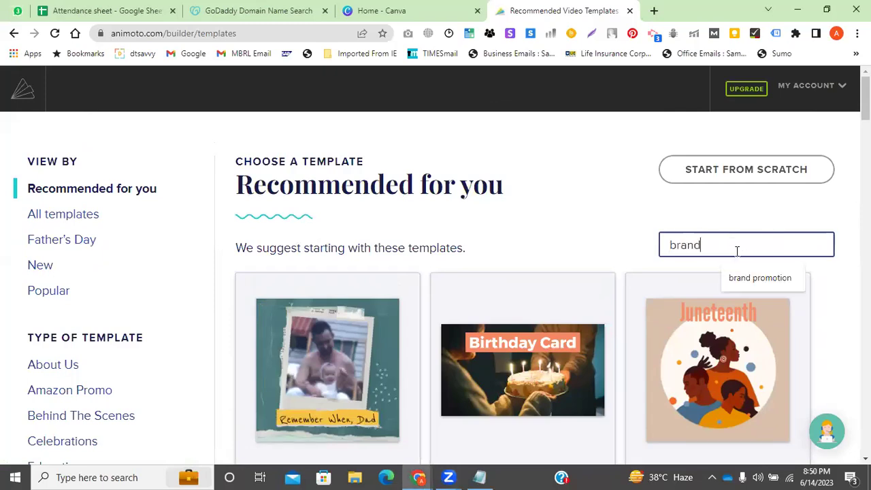
pyautogui.click(749, 277)
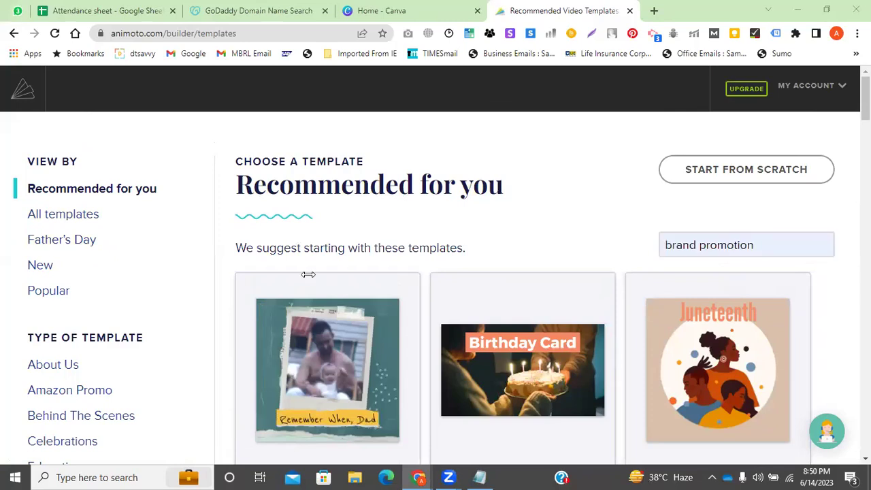
pyautogui.scroll(-8, 449, 354)
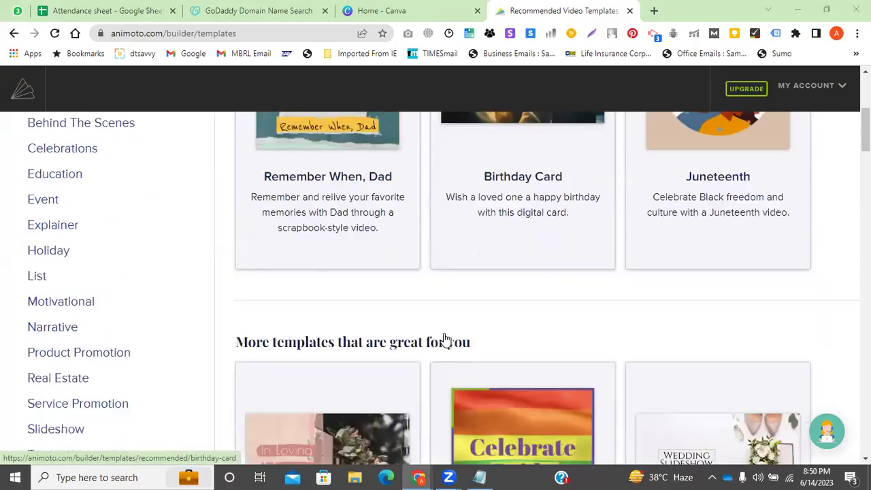
pyautogui.scroll(-9, 421, 329)
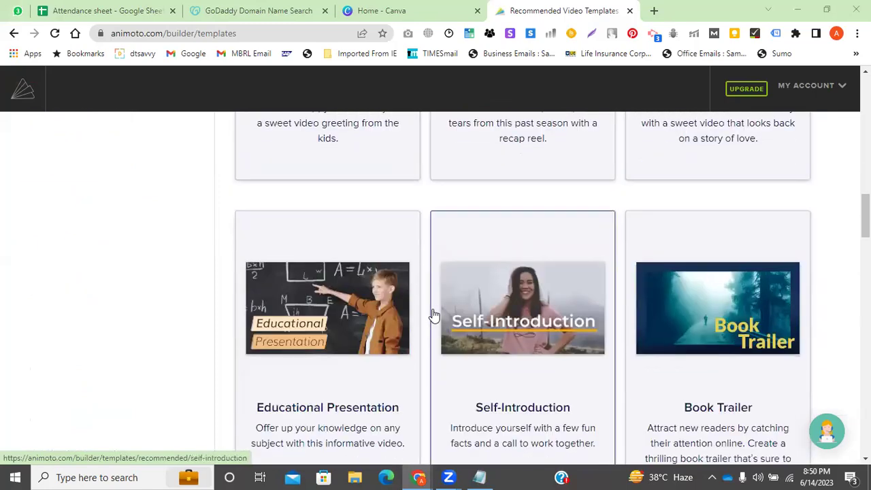
pyautogui.scroll(15, 462, 279)
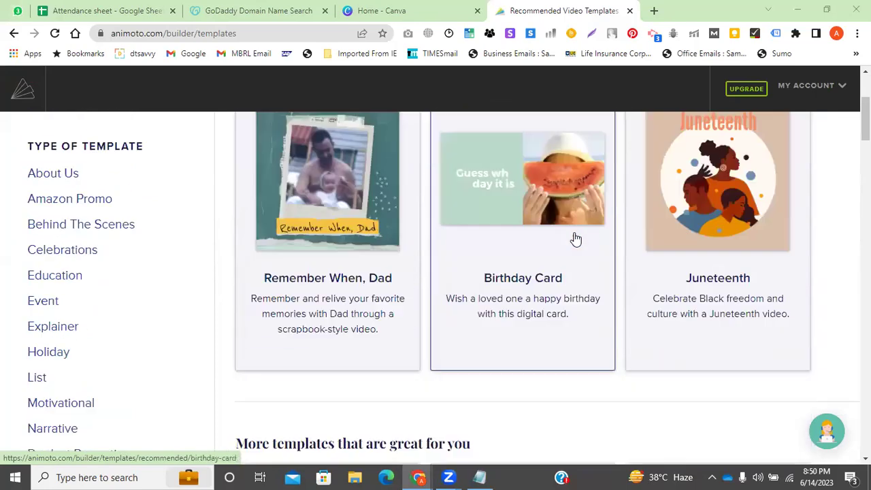
pyautogui.click(774, 243)
pyautogui.press('Return')
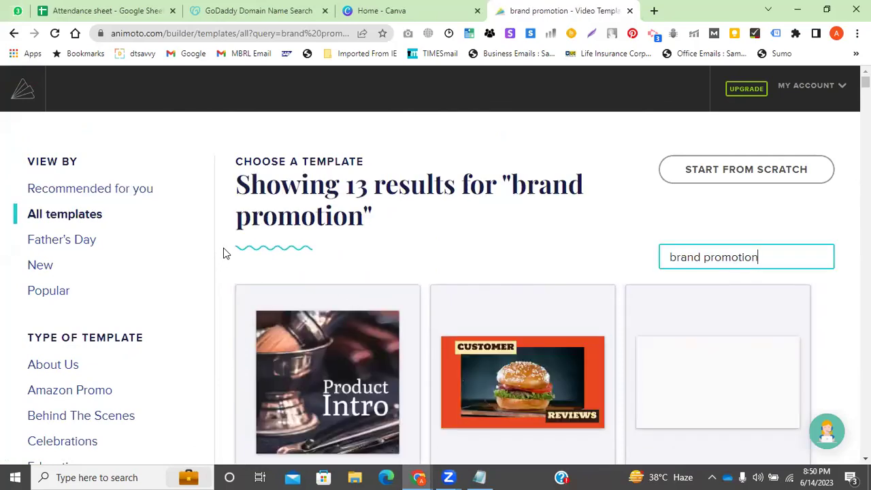
# Step: Choose the Product Catalog template from the results and highlight the start of the heading about uploading photos and videos
pyautogui.scroll(-6, 225, 265)
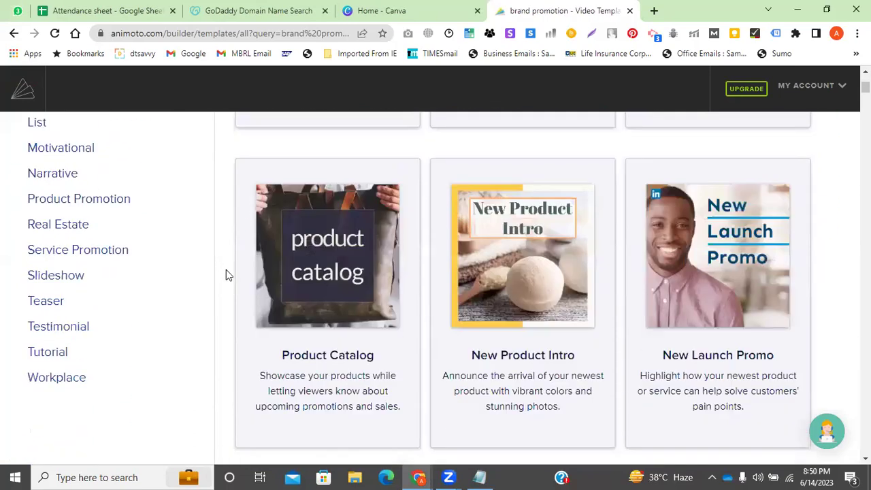
pyautogui.click(321, 272)
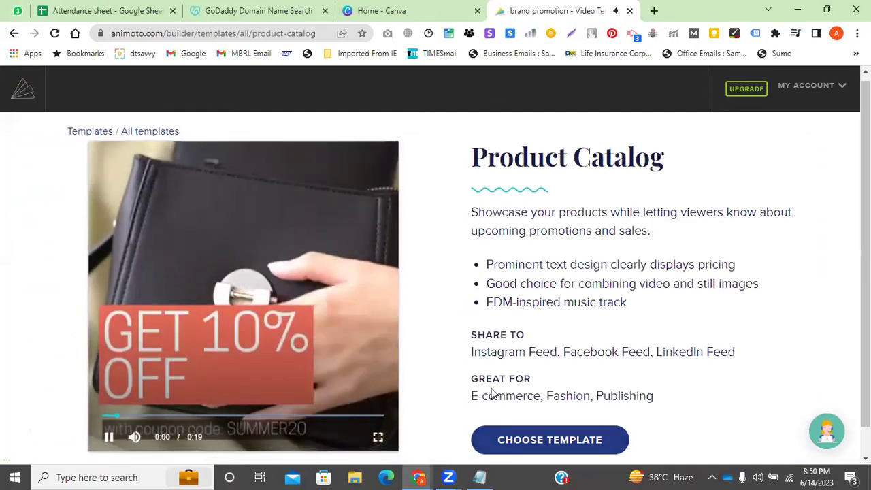
pyautogui.scroll(-1, 490, 395)
pyautogui.click(566, 416)
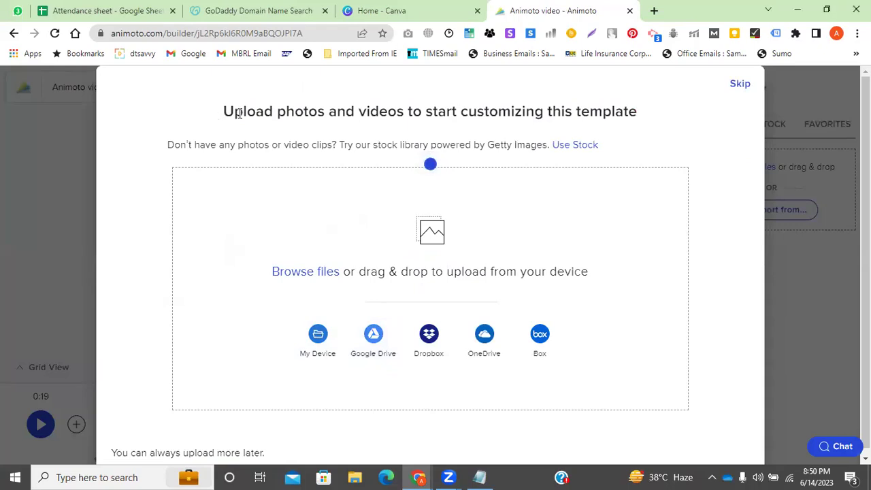
pyautogui.moveTo(222, 112); pyautogui.dragTo(346, 112)
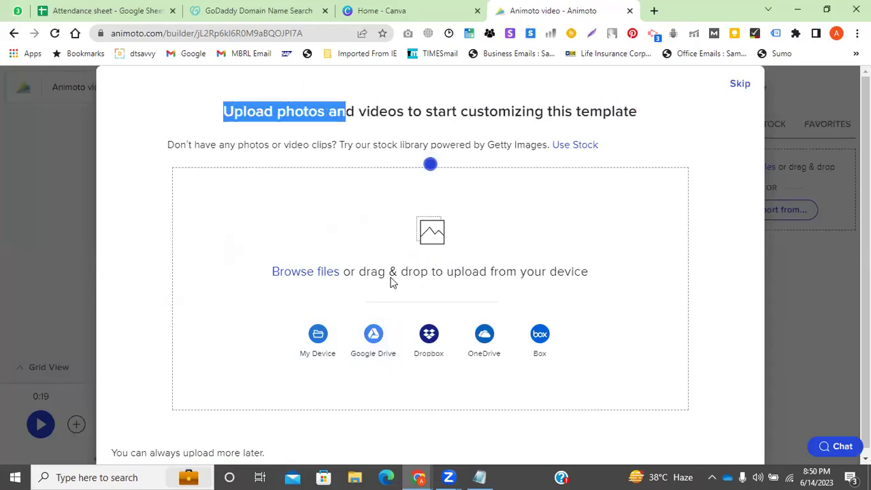
# Step: Search Google for "nerolac" in a new tab and show the image results
pyautogui.click(654, 10)
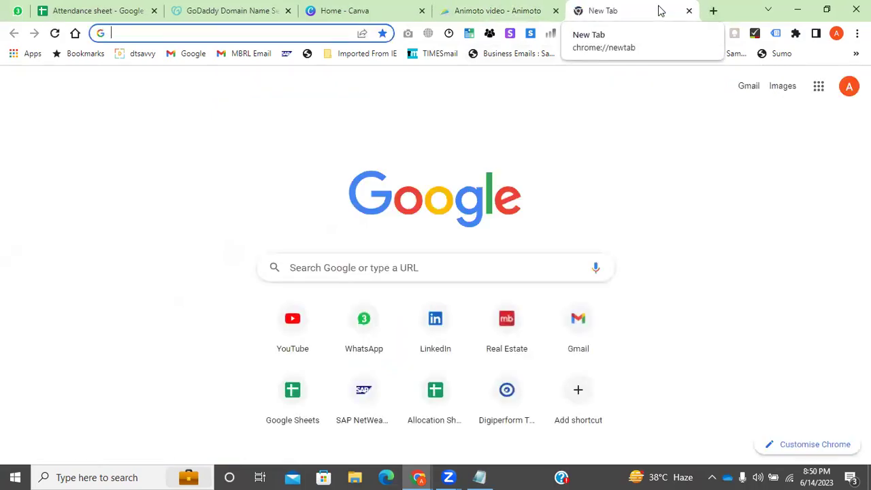
pyautogui.write('nero')
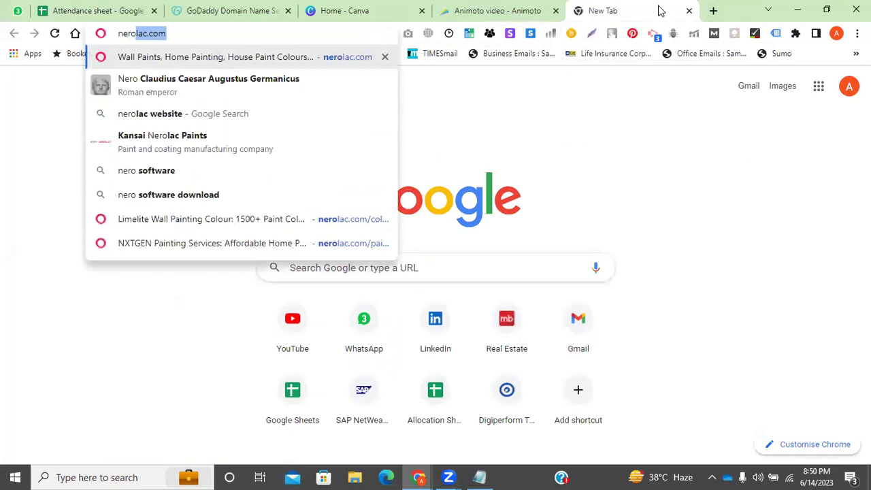
pyautogui.click(243, 34)
pyautogui.press('BackSpace')
pyautogui.press('BackSpace')
pyautogui.press('BackSpace')
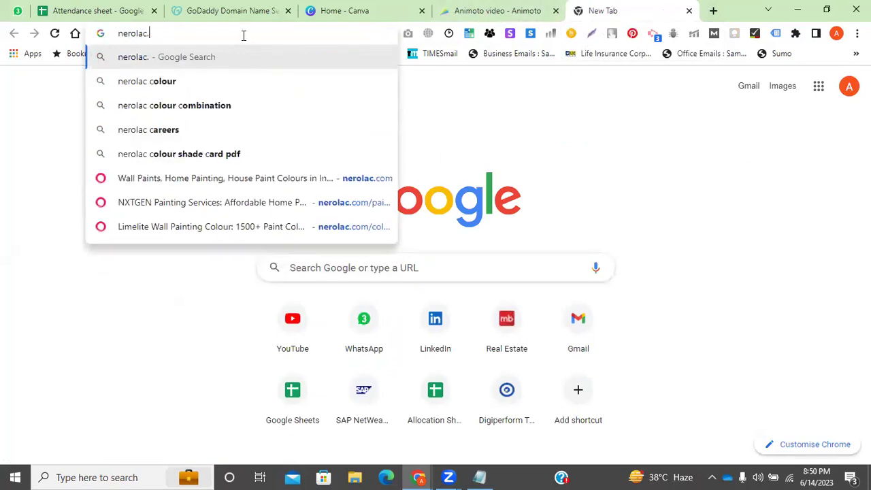
pyautogui.press('BackSpace')
pyautogui.press('Return')
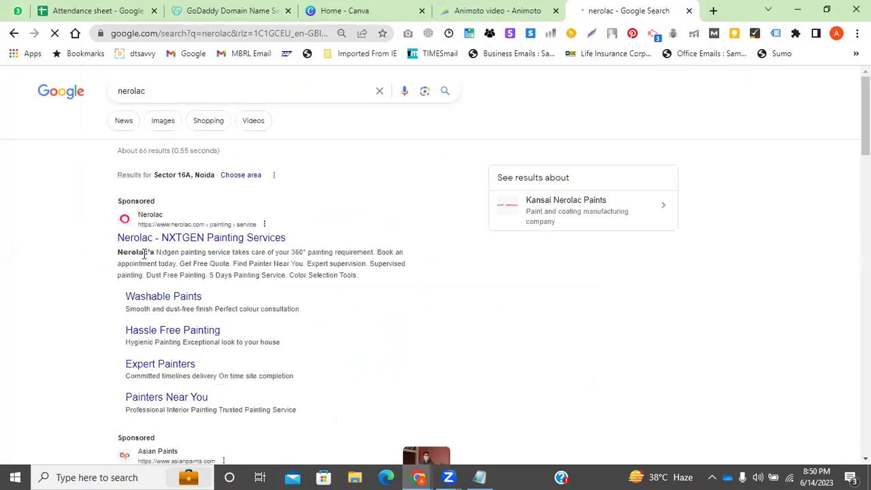
pyautogui.click(148, 129)
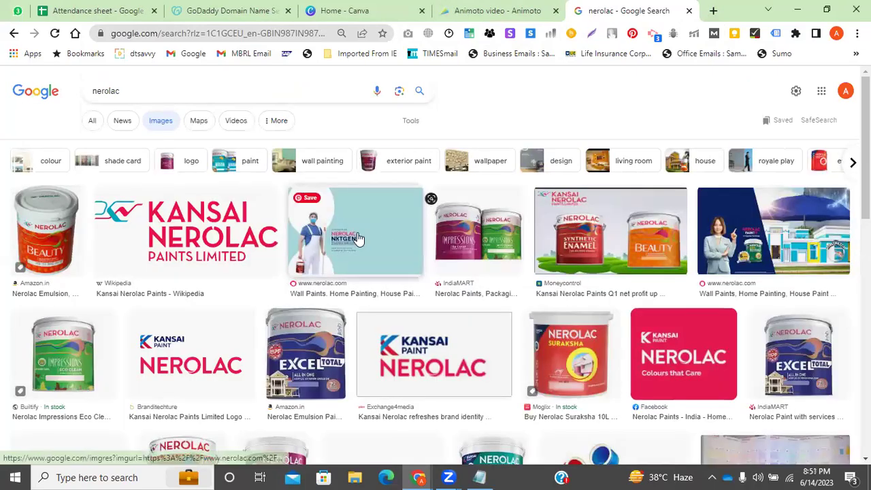
# Step: Open the Nerolac NXTGEN Painting Services image from the results, start saving it to Downloads, and cancel the save
pyautogui.click(356, 238)
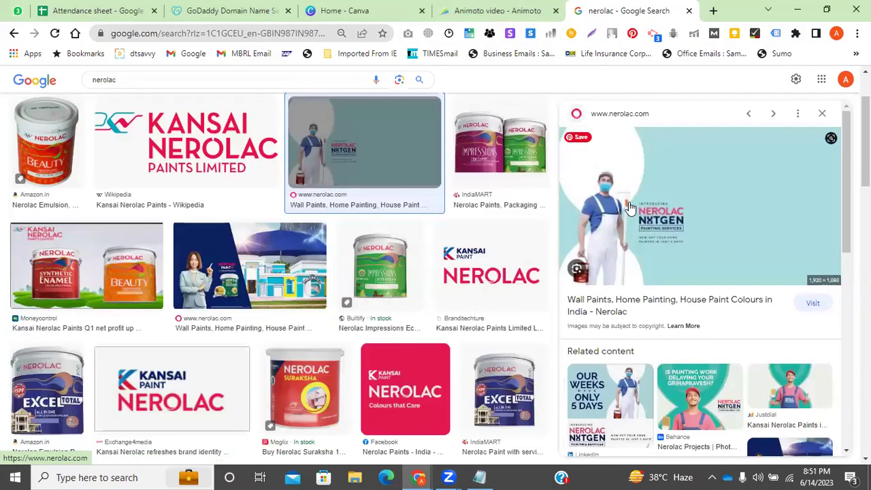
pyautogui.rightClick(644, 187)
pyautogui.click(688, 334)
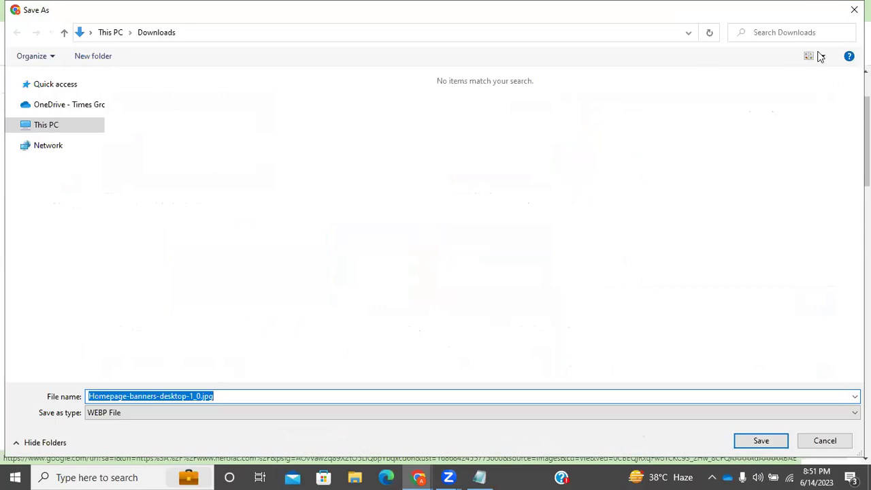
pyautogui.click(854, 9)
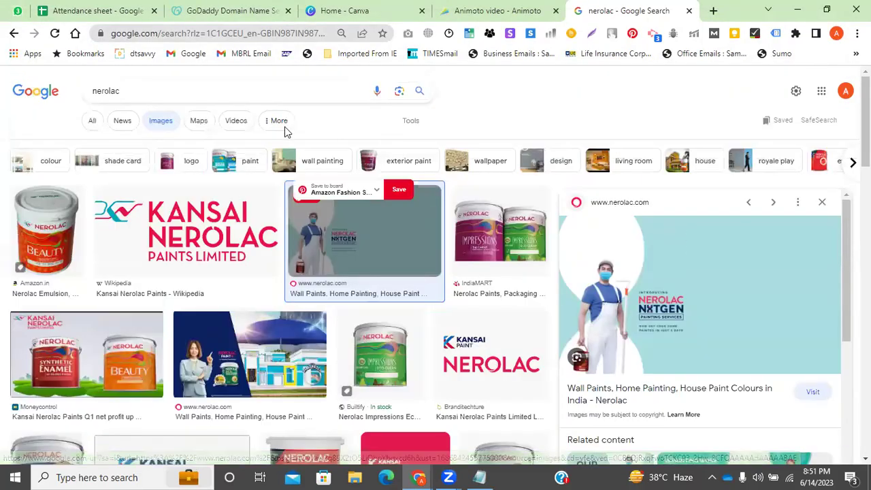
# Step: Filter the Nerolac image results to large images and look through them
pyautogui.scroll(-1, 286, 132)
pyautogui.click(410, 109)
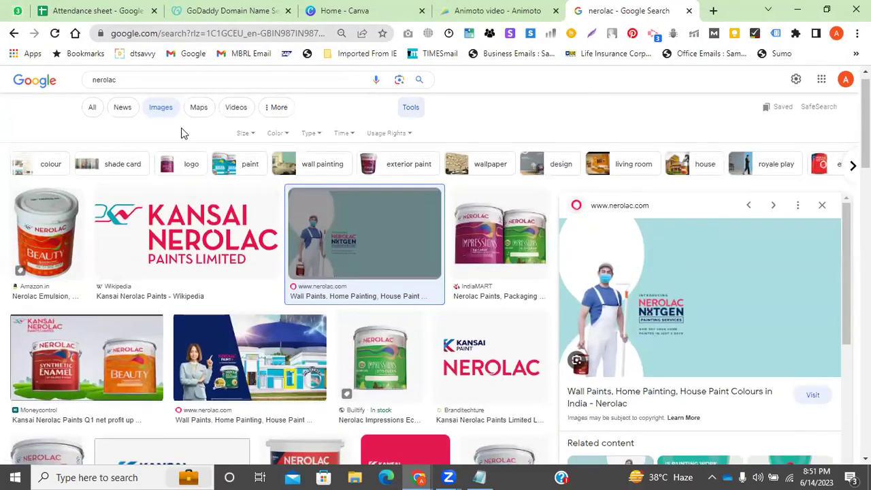
pyautogui.click(253, 133)
pyautogui.click(246, 167)
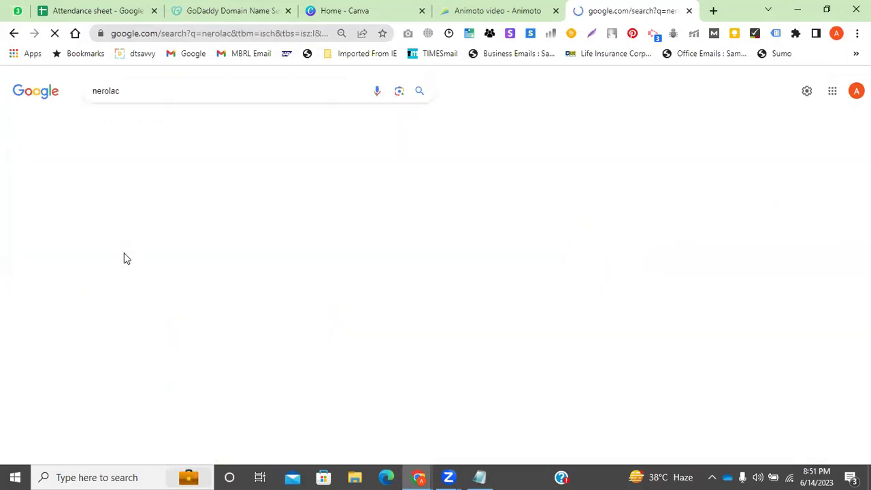
pyautogui.scroll(-3, 126, 308)
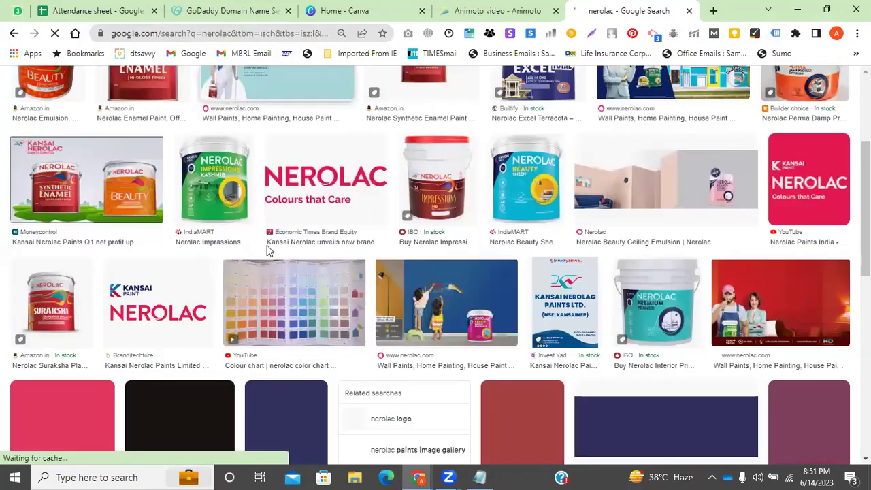
# Step: Open nerolac.com in a new tab and look through the images on its home page
pyautogui.click(713, 10)
pyautogui.write('nero')
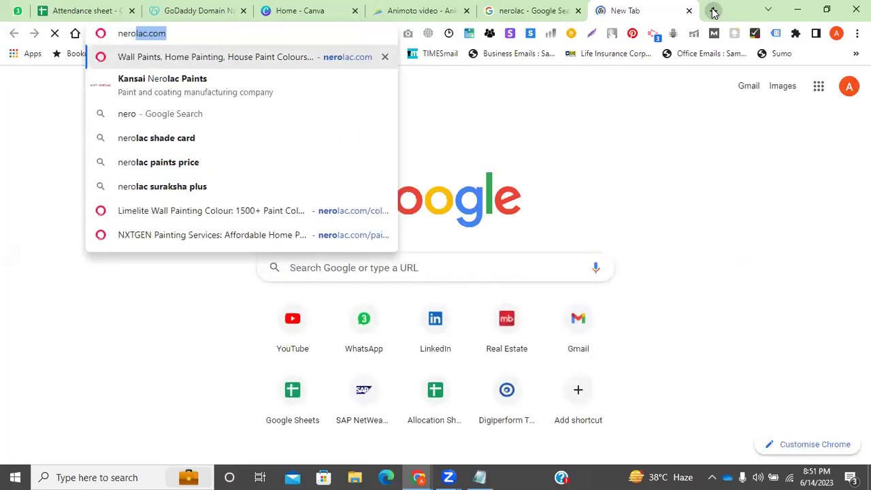
pyautogui.press('Return')
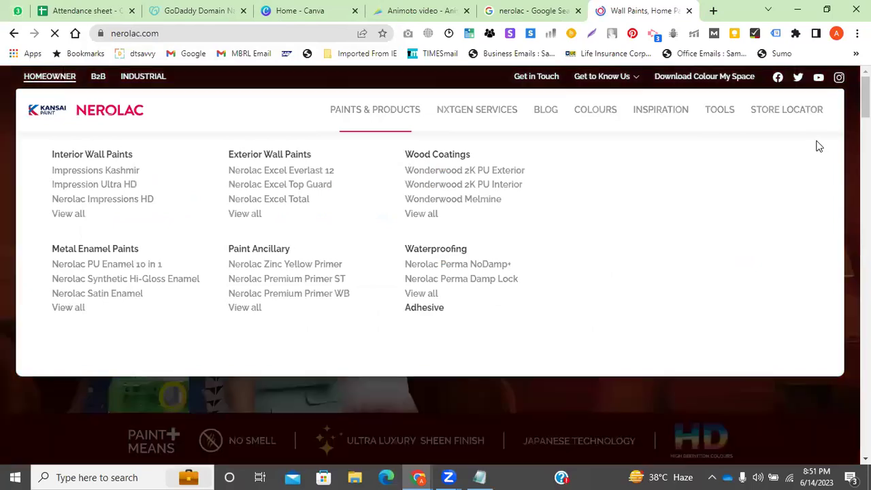
pyautogui.scroll(-3, 22, 269)
pyautogui.scroll(-6, 22, 269)
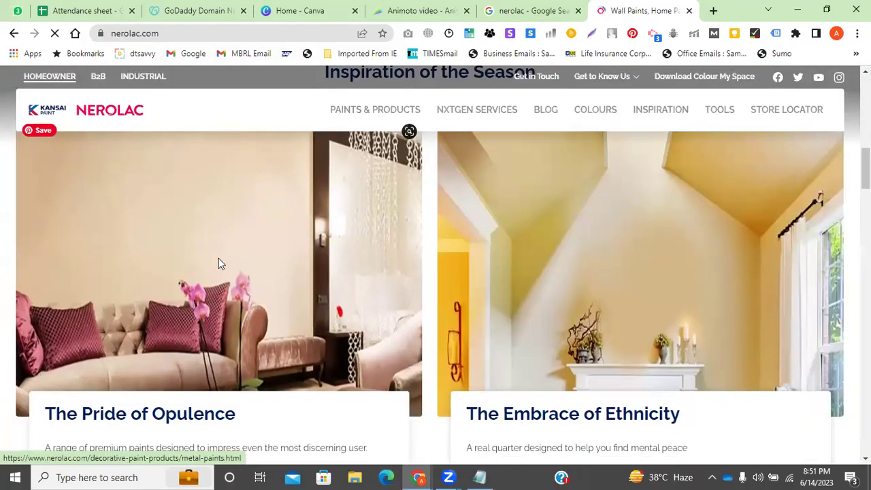
pyautogui.scroll(6, 220, 261)
pyautogui.scroll(4, 228, 233)
# Step: Start saving the Nerolac home page banner image to Downloads and cancel the save
pyautogui.rightClick(357, 217)
pyautogui.click(399, 262)
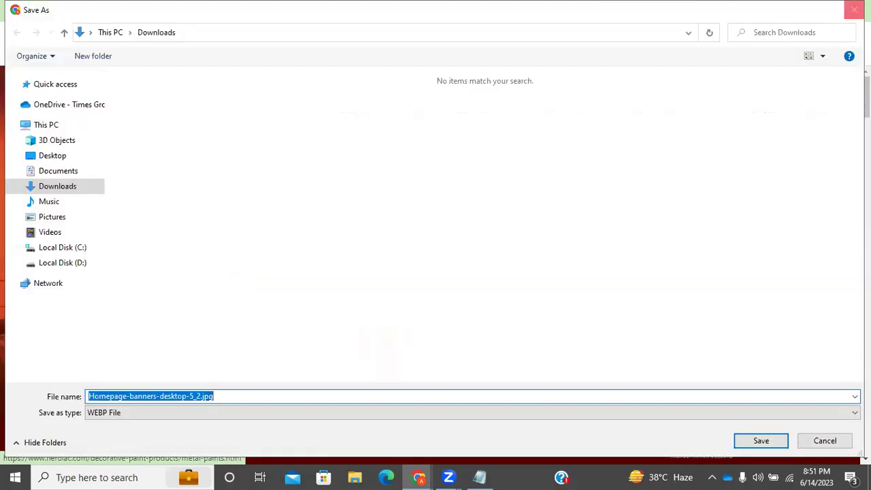
pyautogui.click(854, 9)
# Step: Replace the Google image results page with pixabay.com in the same tab
pyautogui.click(531, 11)
pyautogui.click(320, 33)
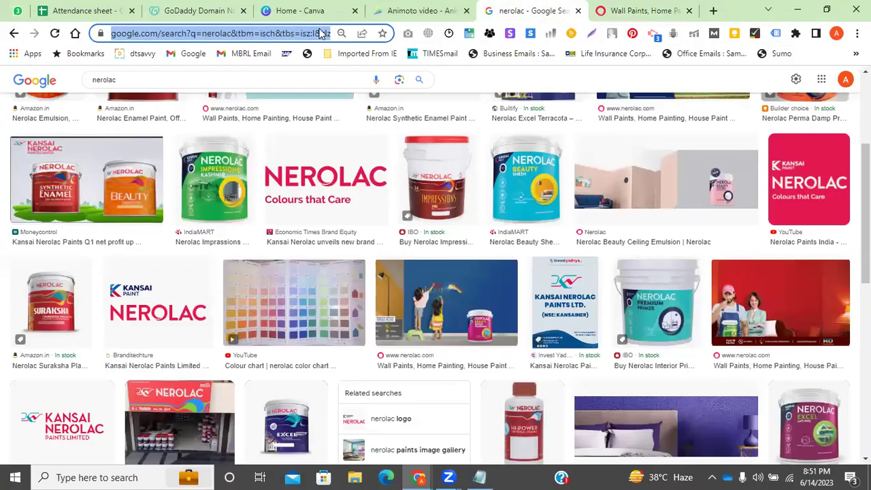
pyautogui.write('pixabay.com')
pyautogui.press('Return')
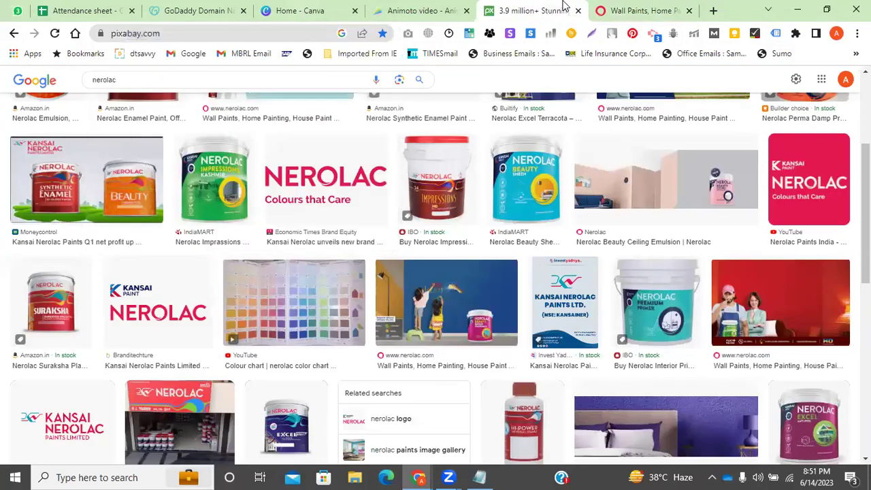
pyautogui.click(626, 11)
pyautogui.click(535, 10)
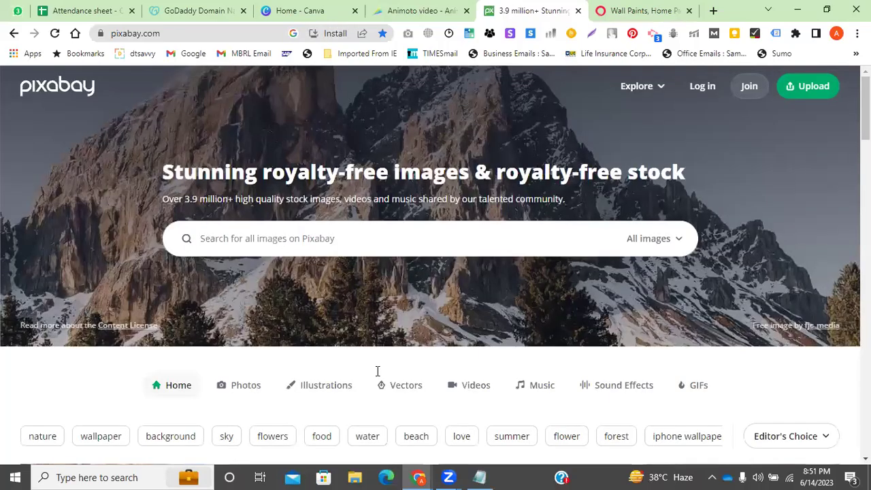
# Step: Search Pixabay for "paint" and open the sponsored iStock photo of a hand painting a room with a roller
pyautogui.click(257, 238)
pyautogui.write('paint')
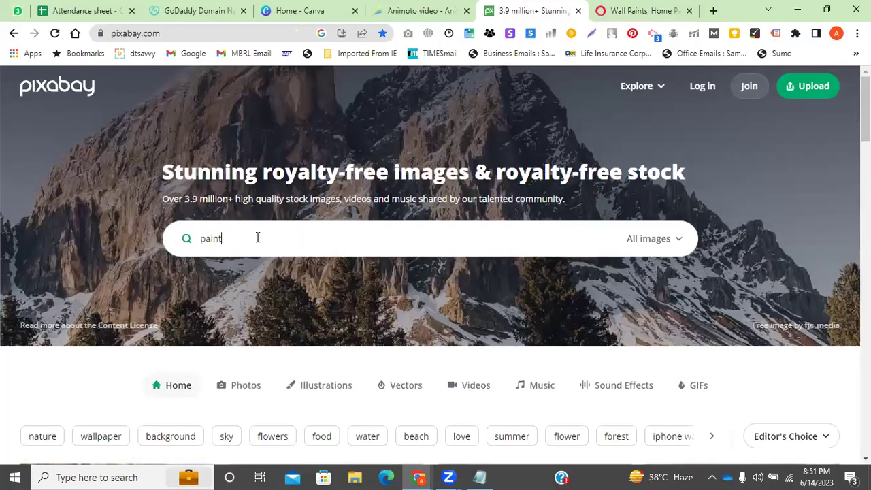
pyautogui.press('Return')
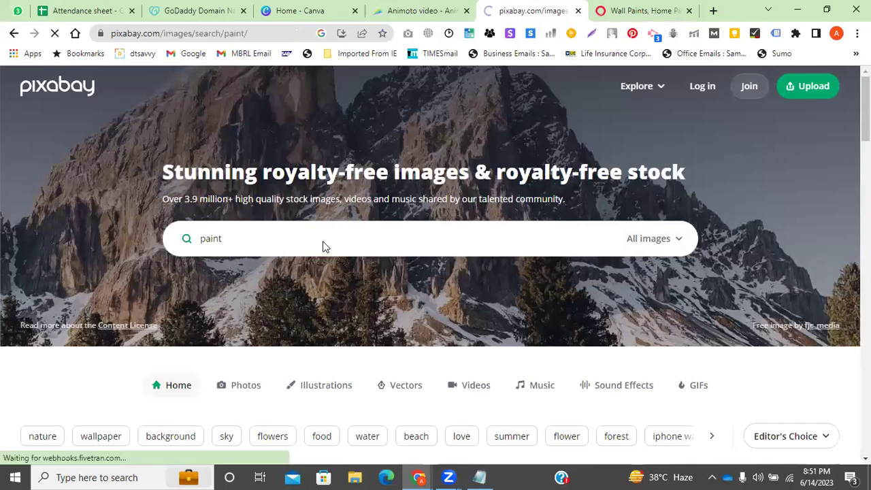
pyautogui.scroll(-3, 330, 276)
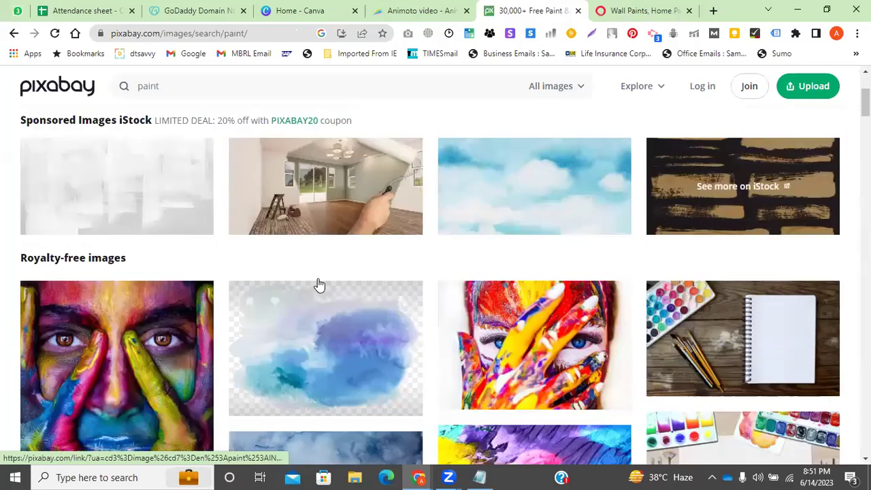
pyautogui.click(334, 177)
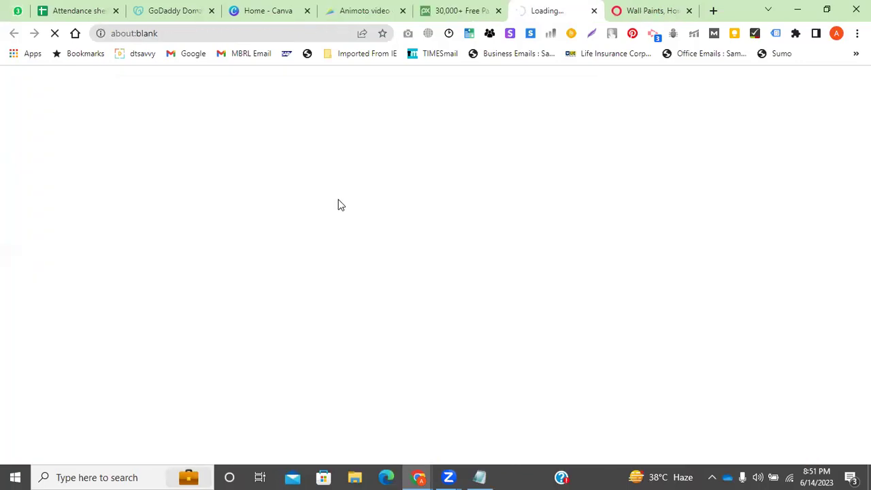
pyautogui.scroll(-2, 374, 213)
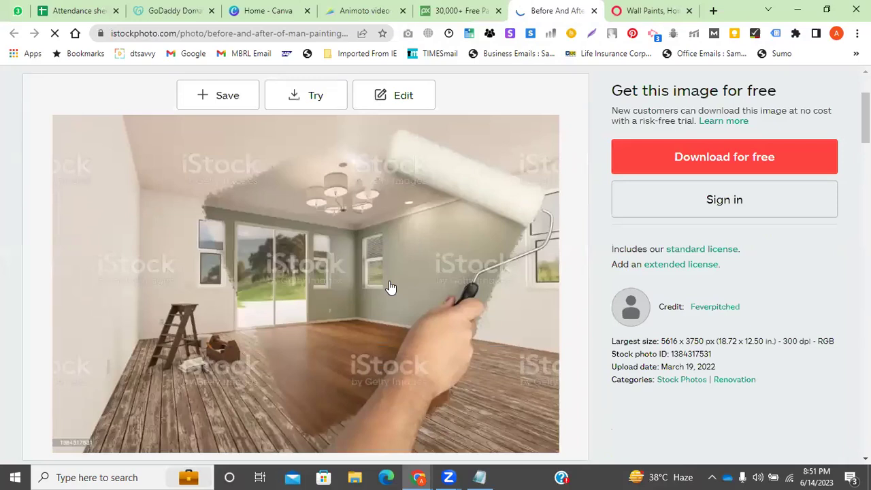
# Step: Start saving the iStock photo of the hand painting with a roller to Downloads and cancel the save
pyautogui.rightClick(396, 234)
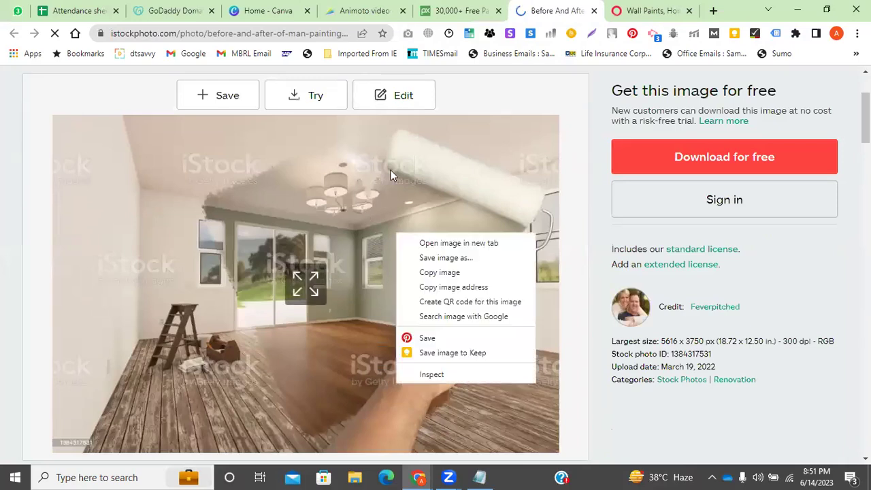
pyautogui.click(42, 287)
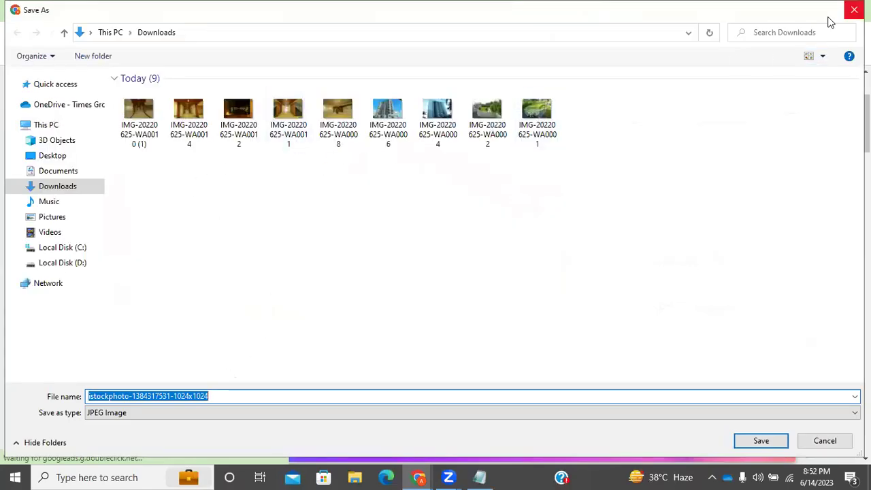
pyautogui.click(853, 10)
# Step: Upload IMG-20220625-WA0011, IMG-20220625-WA0006, IMG-20220625-WA0004 and IMG-20220625-WA0002 from Downloads to the Animoto project and skip the introductory tour
pyautogui.click(364, 11)
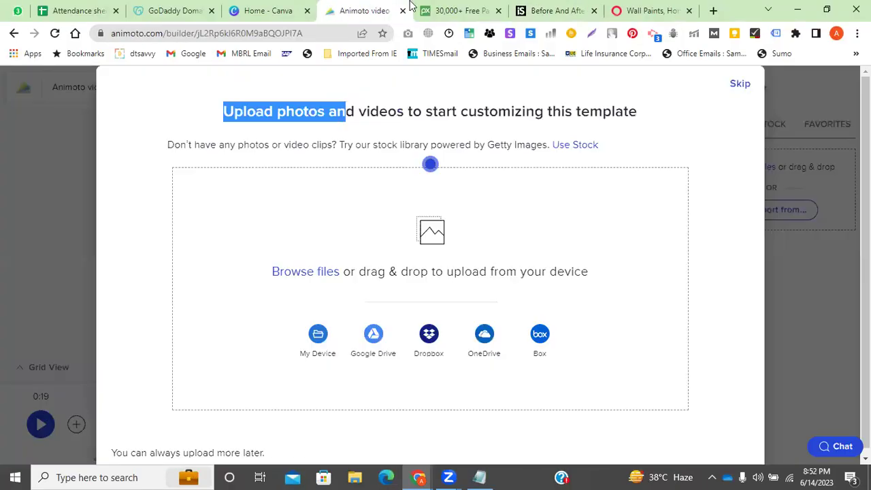
pyautogui.click(313, 274)
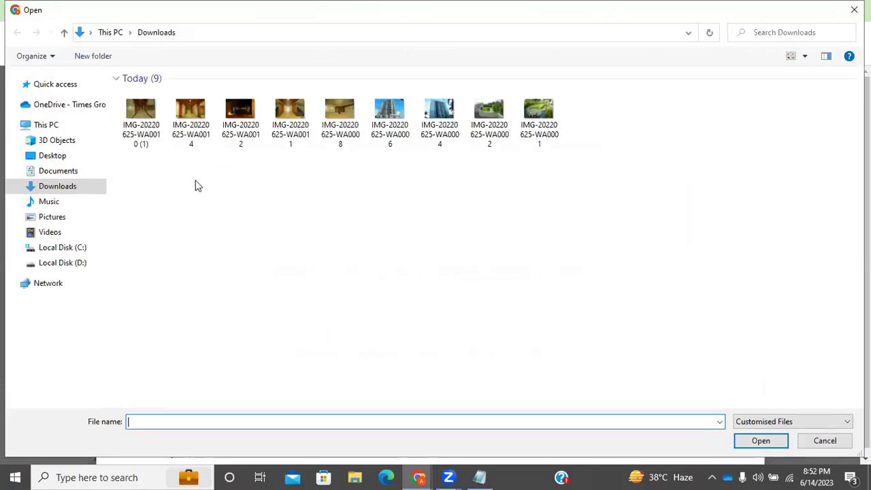
pyautogui.click(395, 129)
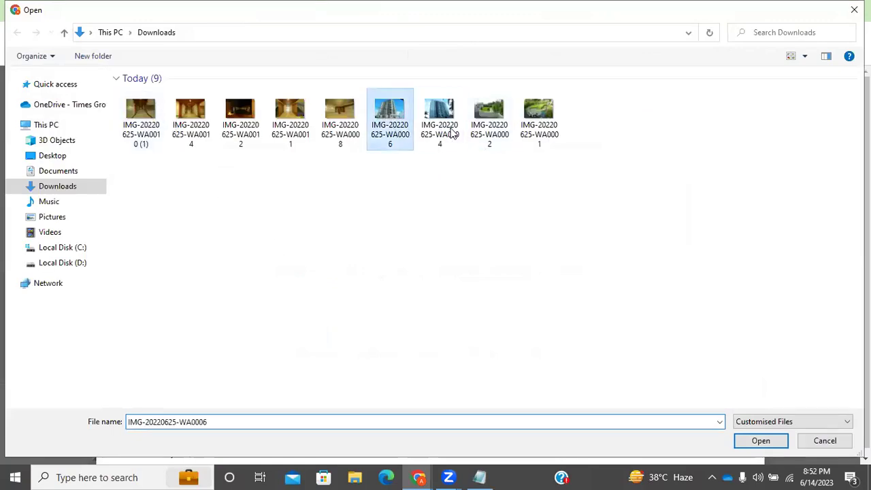
pyautogui.keyDown('ctrl'); pyautogui.click(450, 132); pyautogui.keyUp('ctrl')
pyautogui.keyDown('ctrl'); pyautogui.click(489, 123); pyautogui.keyUp('ctrl')
pyautogui.keyDown('ctrl'); pyautogui.click(290, 122); pyautogui.keyUp('ctrl')
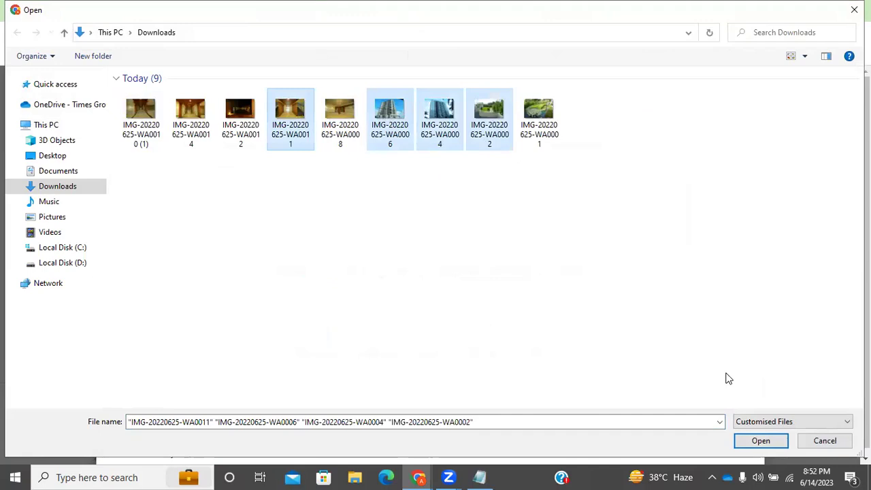
pyautogui.click(760, 440)
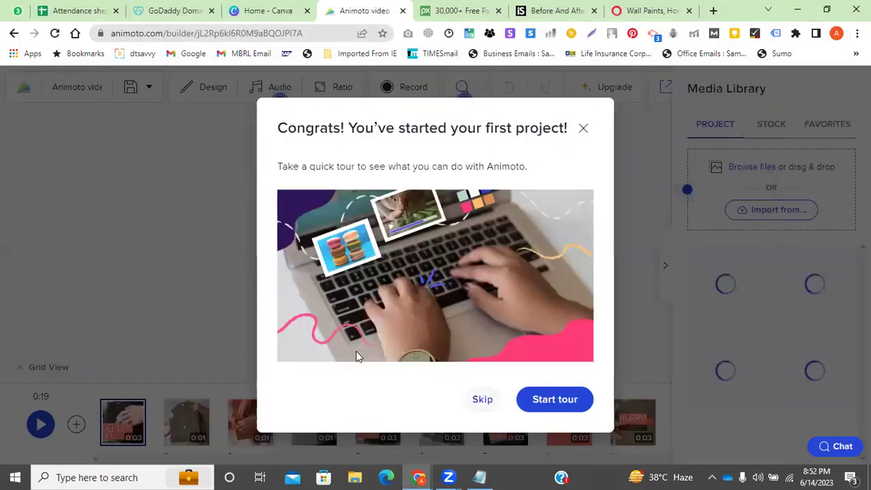
pyautogui.click(482, 400)
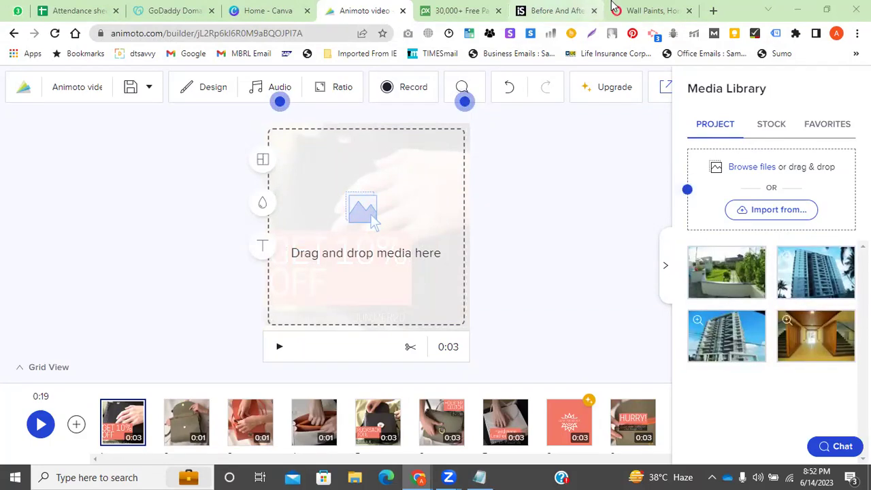
# Step: Close the Pixabay, iStock and Nerolac pages and return to the Animoto project
pyautogui.click(633, 10)
pyautogui.click(555, 10)
pyautogui.click(404, 7)
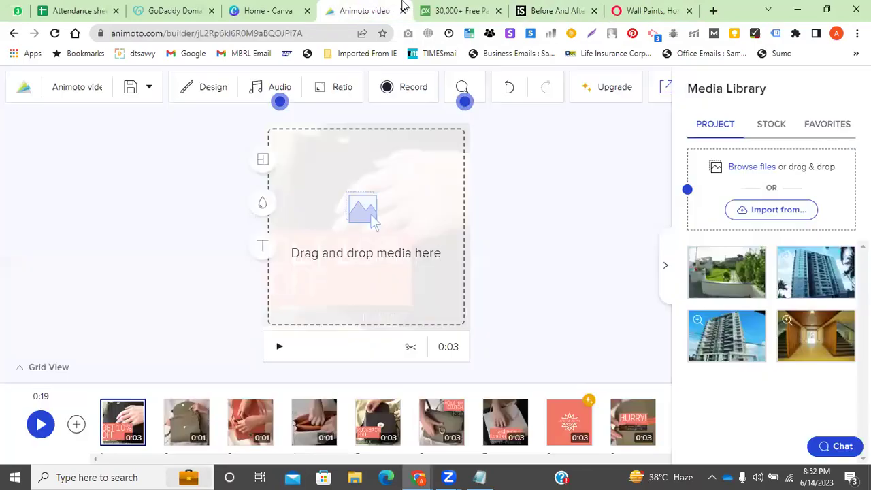
pyautogui.click(469, 10)
pyautogui.click(498, 11)
pyautogui.click(498, 10)
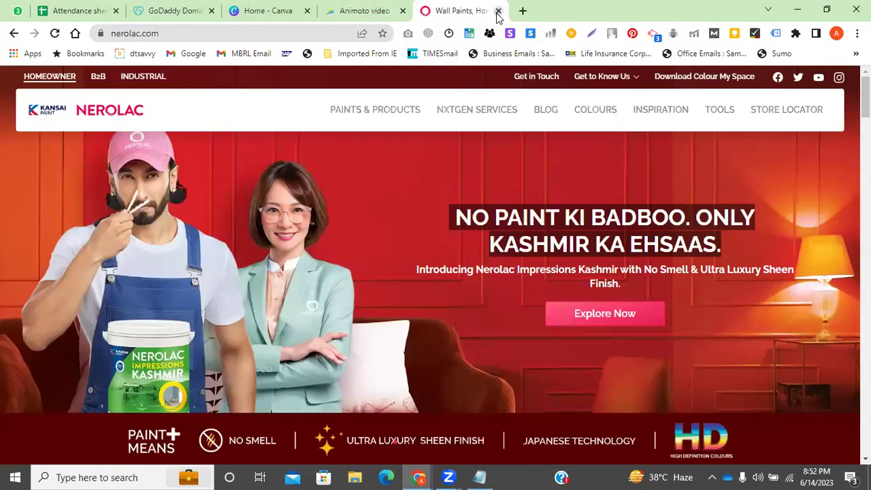
pyautogui.click(499, 12)
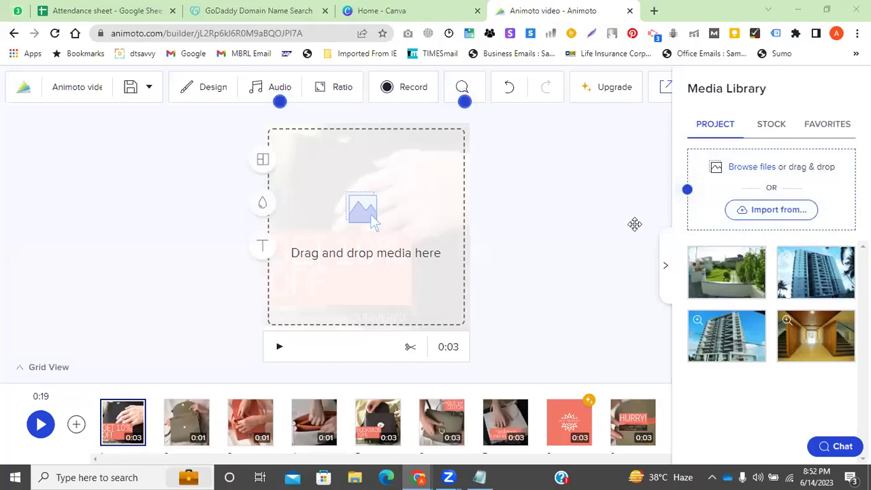
# Step: Look through Animoto's stock media and return to the project's uploaded photos
pyautogui.click(773, 126)
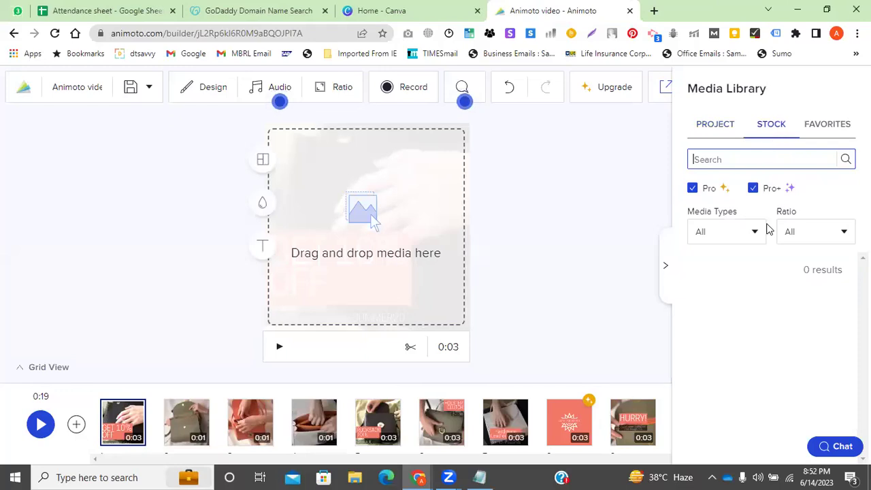
pyautogui.scroll(-5, 771, 396)
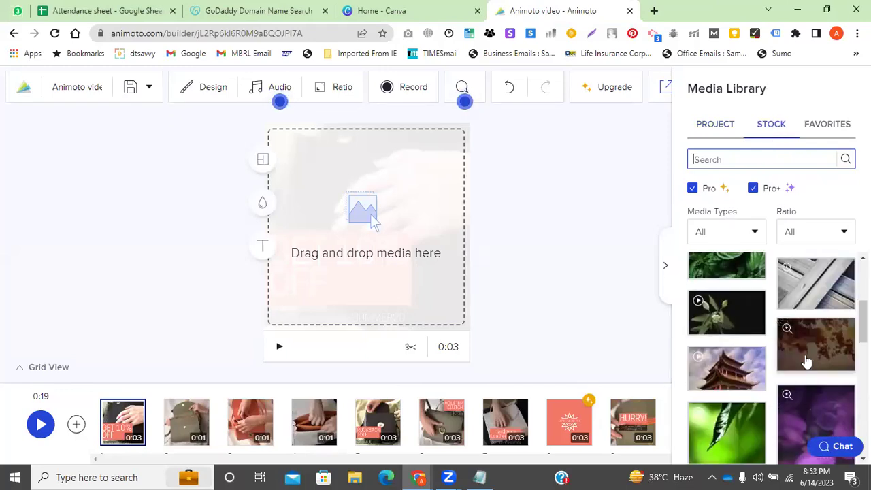
pyautogui.scroll(-1, 805, 361)
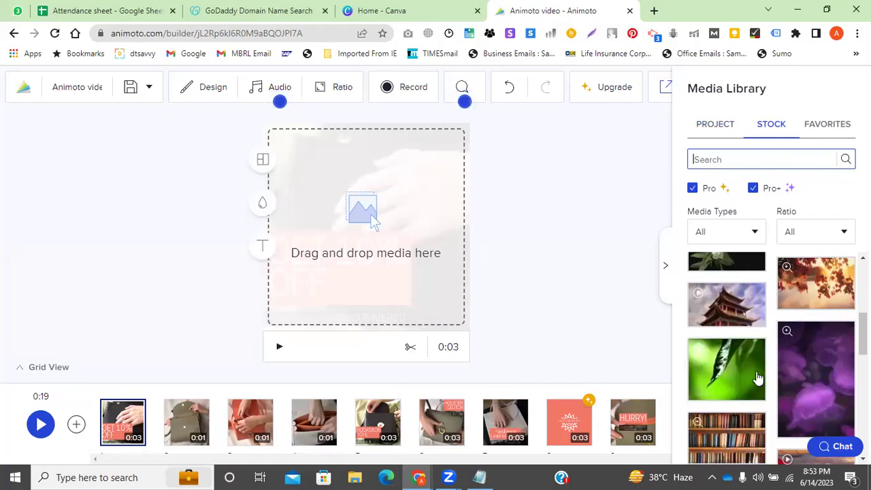
pyautogui.scroll(8, 760, 379)
pyautogui.click(591, 192)
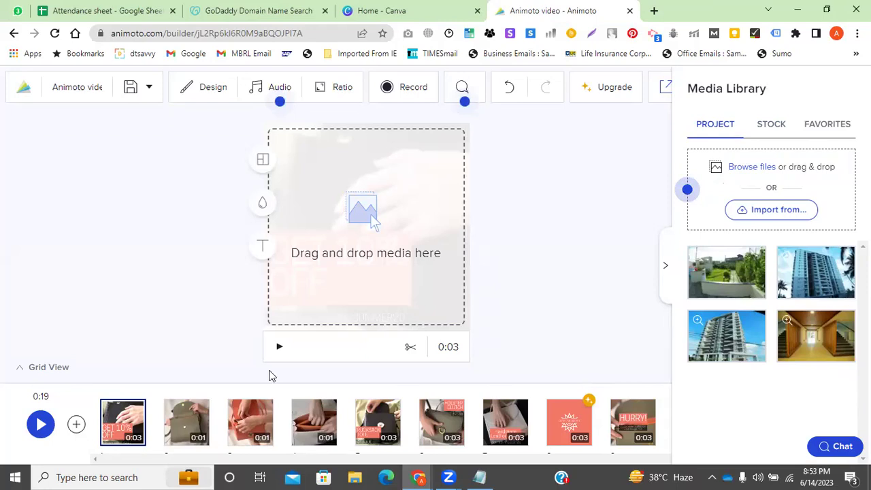
# Step: Replace the media in the first four scenes with the garden, blue-glass tower, white-balcony tower and hallway photos, in that order
pyautogui.moveTo(712, 282); pyautogui.dragTo(387, 306)
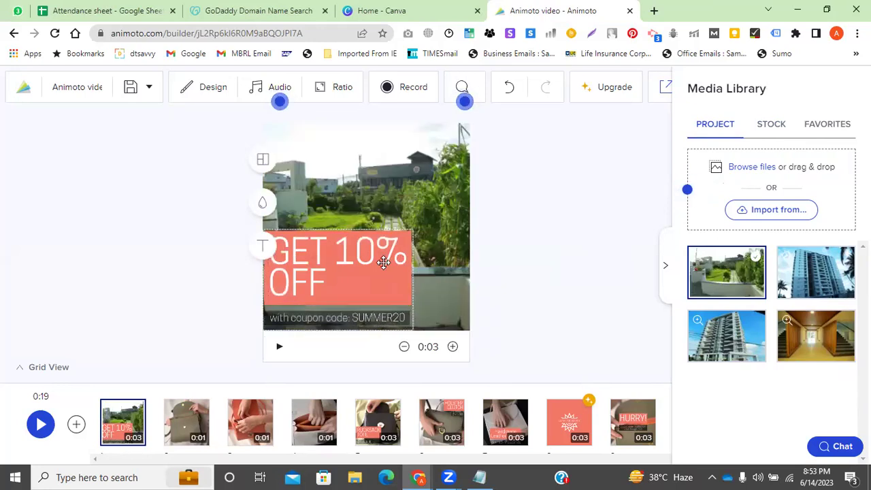
pyautogui.click(330, 274)
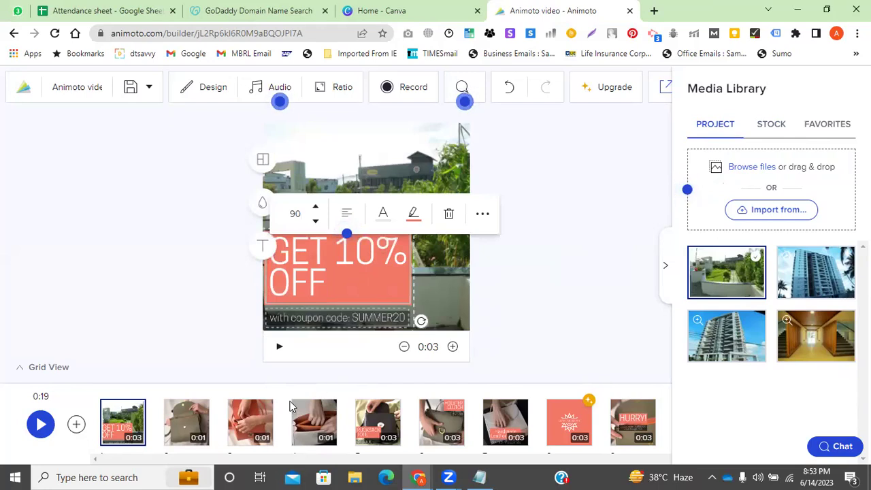
pyautogui.click(186, 422)
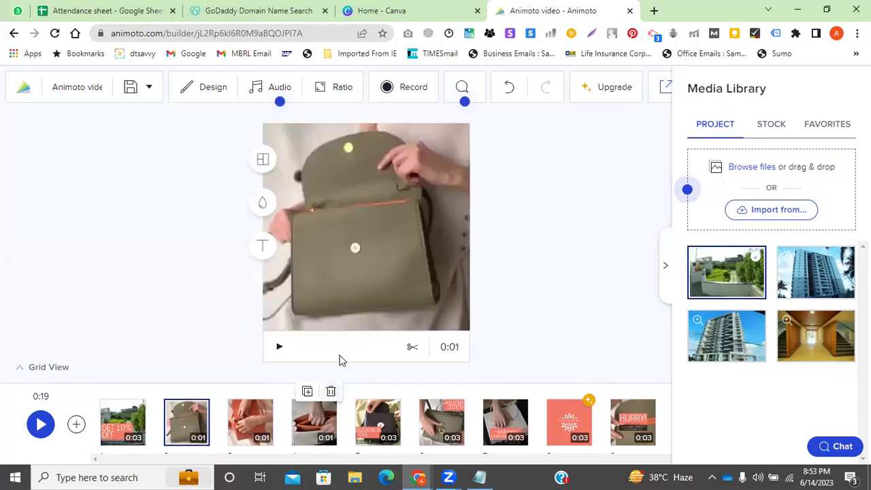
pyautogui.moveTo(821, 279); pyautogui.dragTo(414, 299)
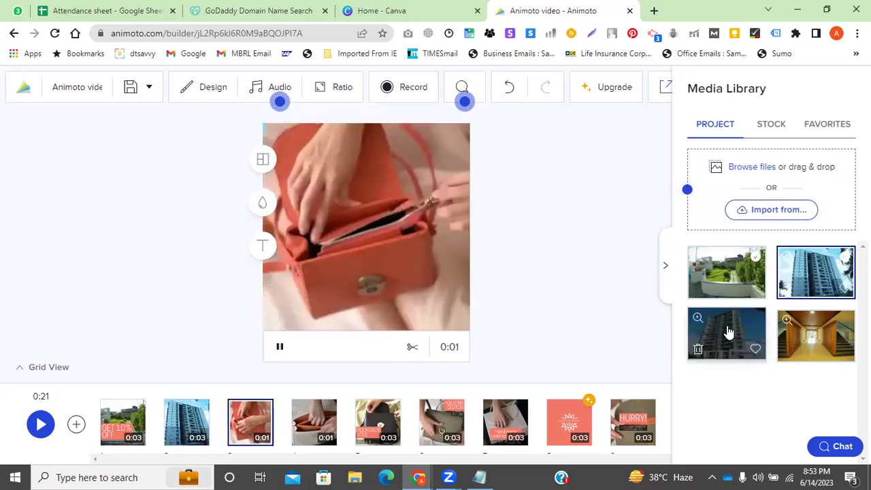
pyautogui.moveTo(598, 300); pyautogui.dragTo(370, 310)
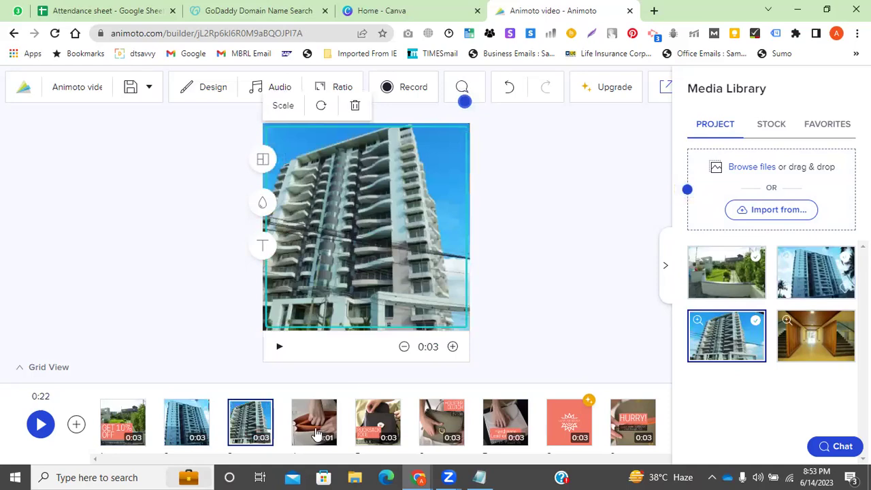
pyautogui.moveTo(515, 275); pyautogui.dragTo(418, 300)
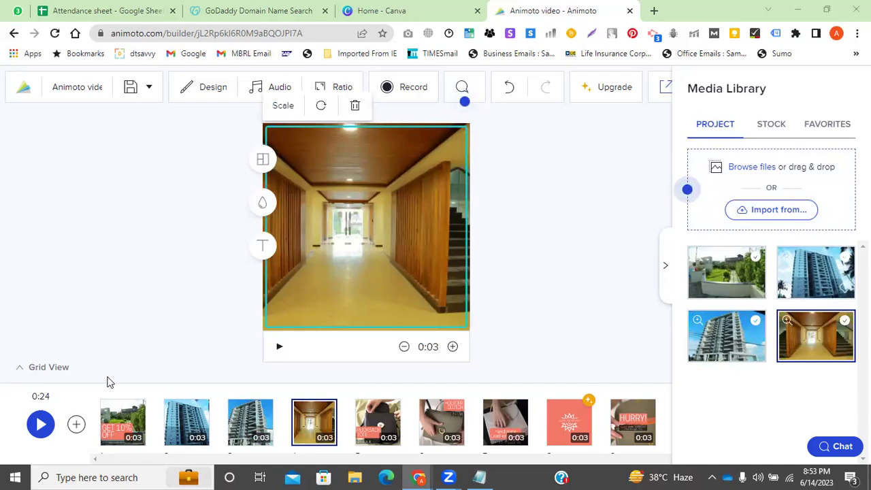
# Step: Preview the whole video with the new photos and return to the first scene
pyautogui.click(39, 424)
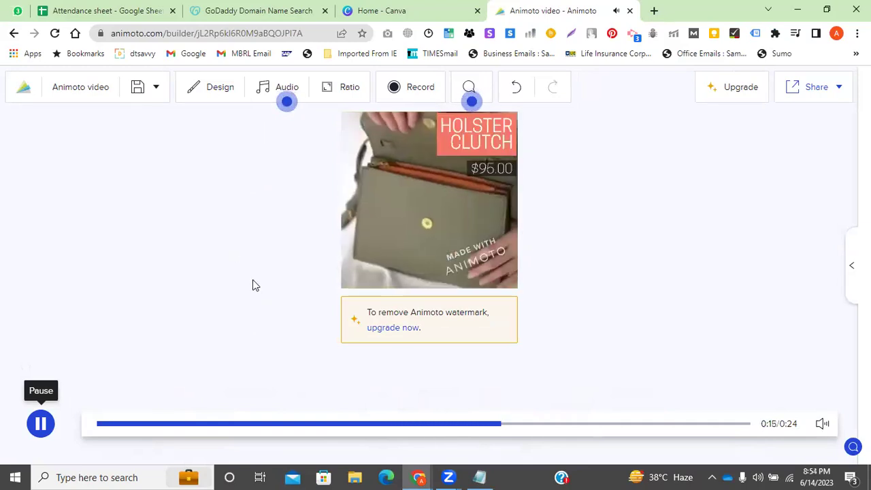
pyautogui.click(147, 373)
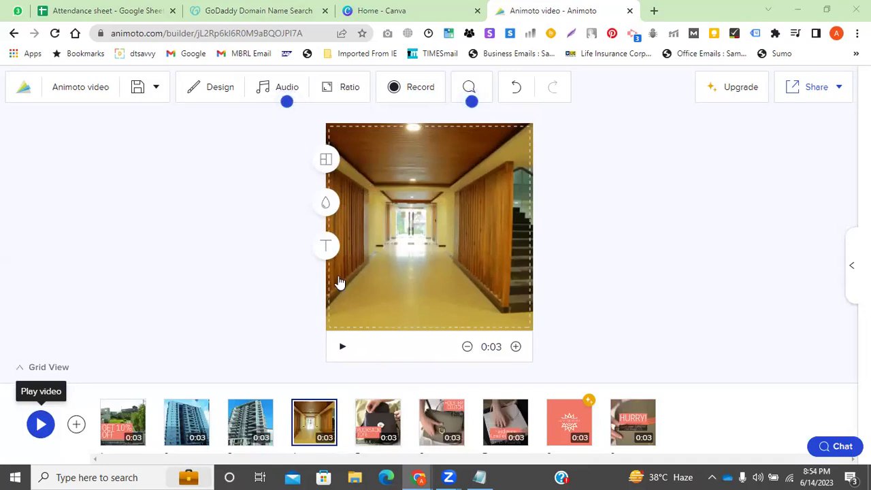
pyautogui.click(128, 422)
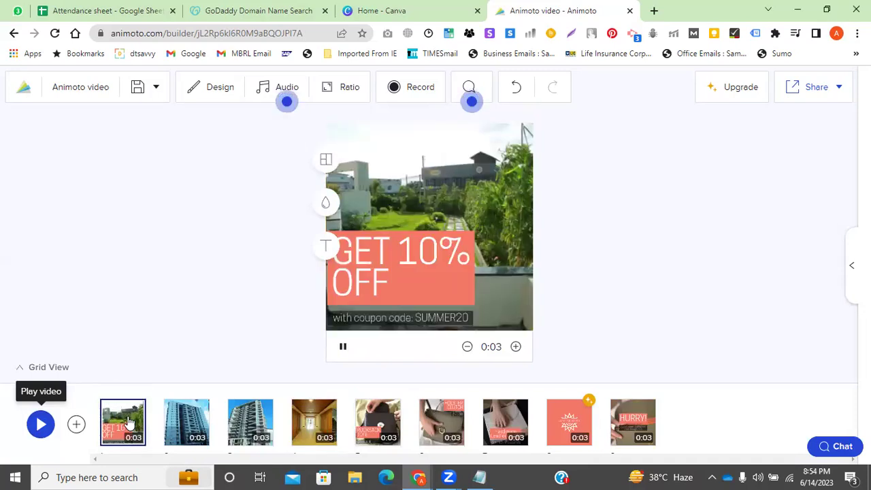
# Step: Set the third scene's duration to 7 seconds and the fourth, hallway scene's duration to 1 second
pyautogui.click(500, 426)
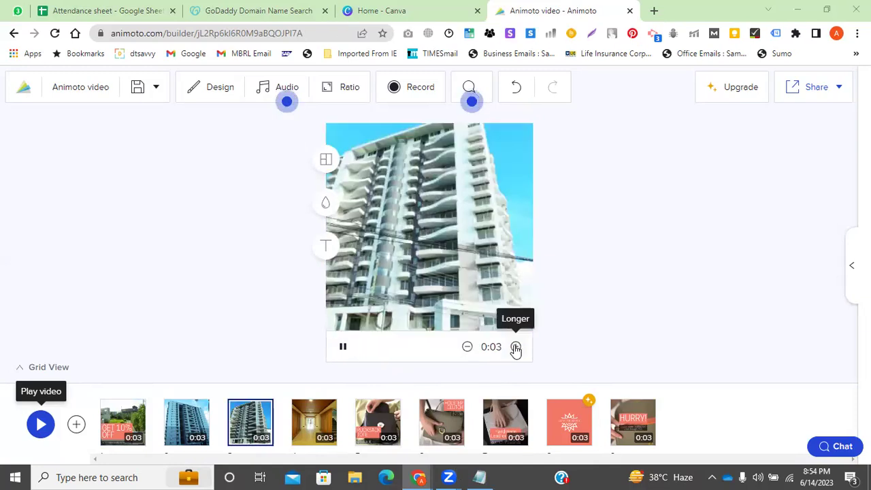
pyautogui.click(516, 348)
pyautogui.click(516, 348)
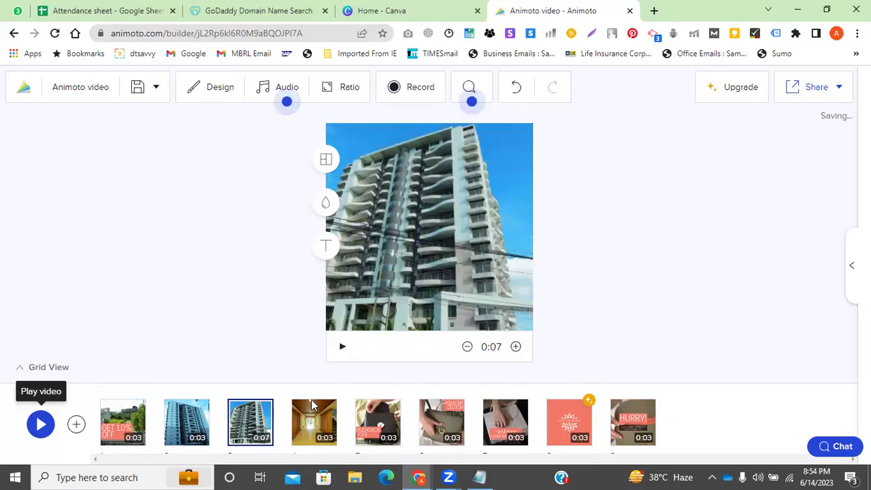
pyautogui.click(313, 406)
pyautogui.click(468, 348)
pyautogui.click(467, 348)
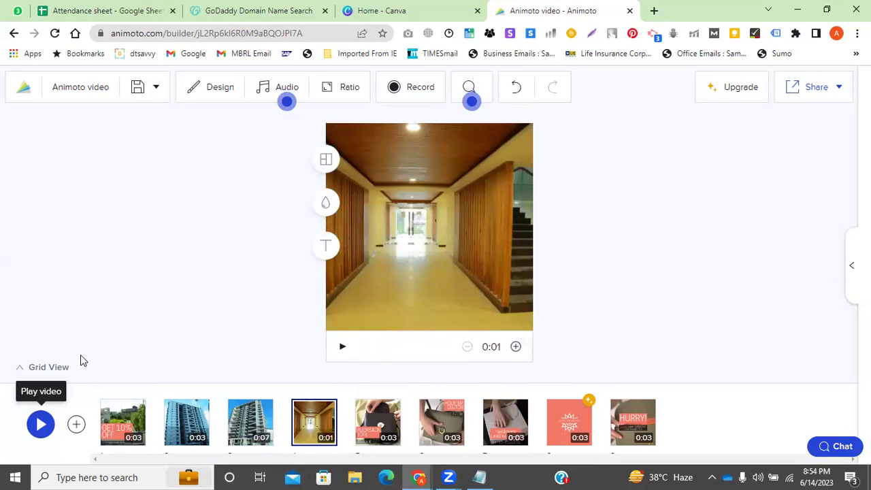
# Step: Preview the retimed video and apply a design theme with a blue-grey block behind the photos and bold captions
pyautogui.click(41, 423)
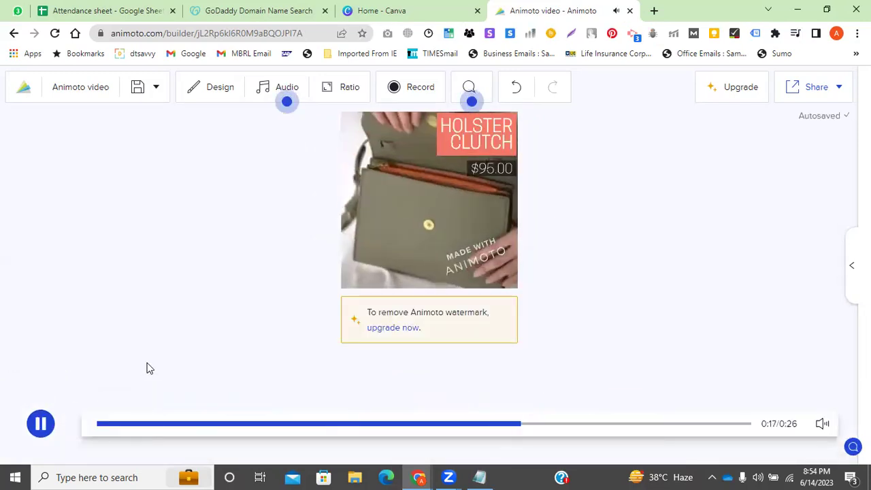
pyautogui.click(39, 424)
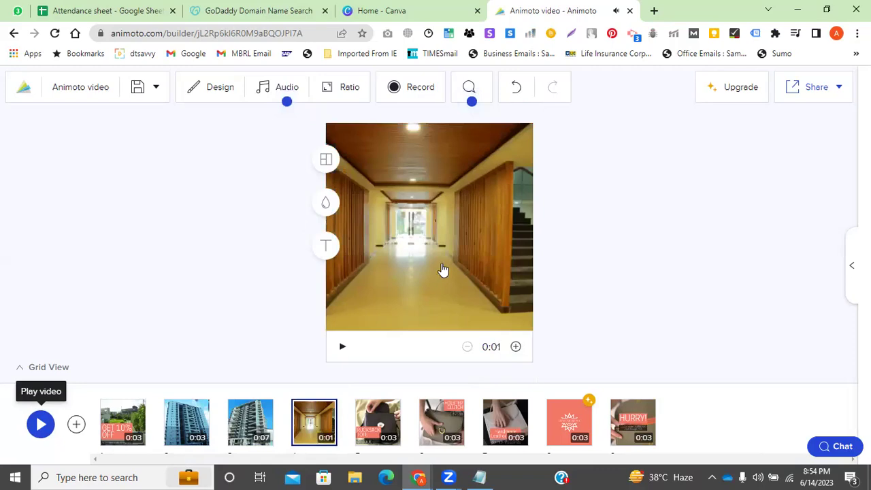
pyautogui.moveTo(433, 415)
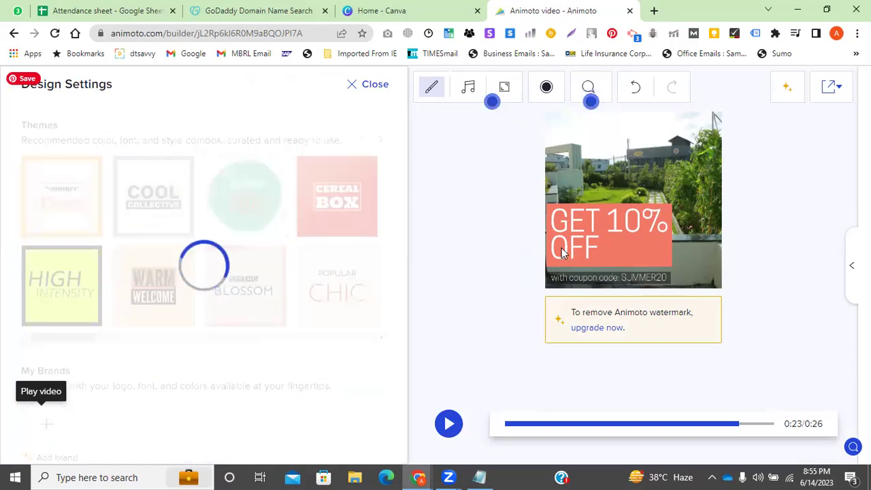
pyautogui.click(351, 90)
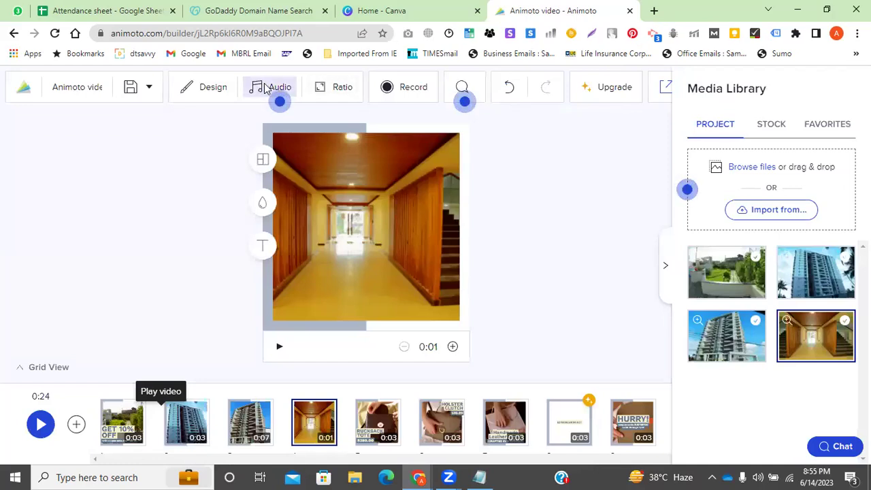
# Step: Browse the Driving mood music, listen to the track Panic Roomie, and close the audio library
pyautogui.click(271, 87)
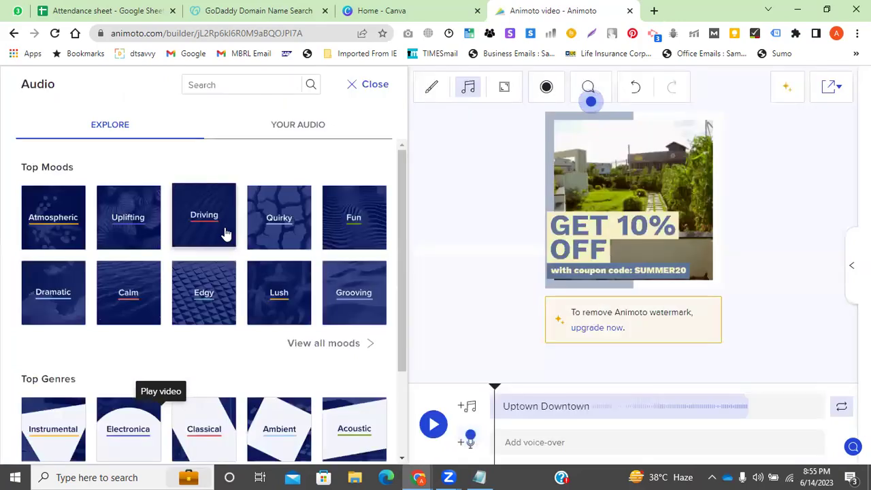
pyautogui.click(216, 228)
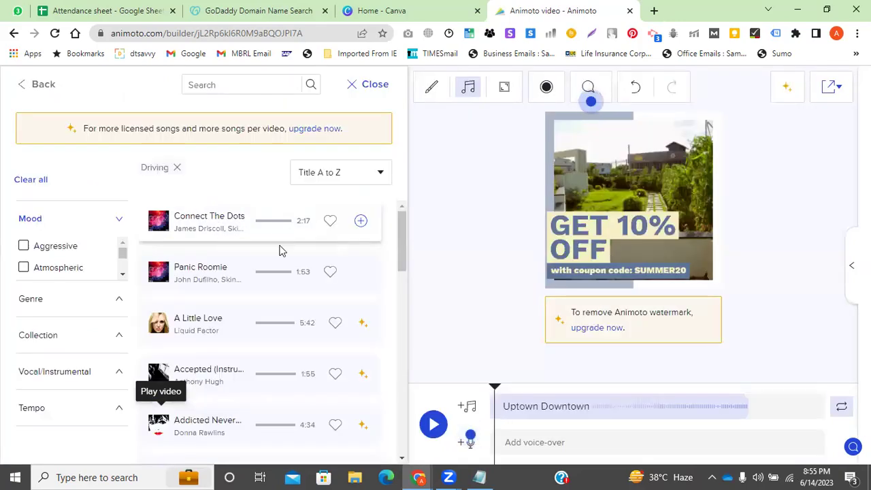
pyautogui.click(160, 272)
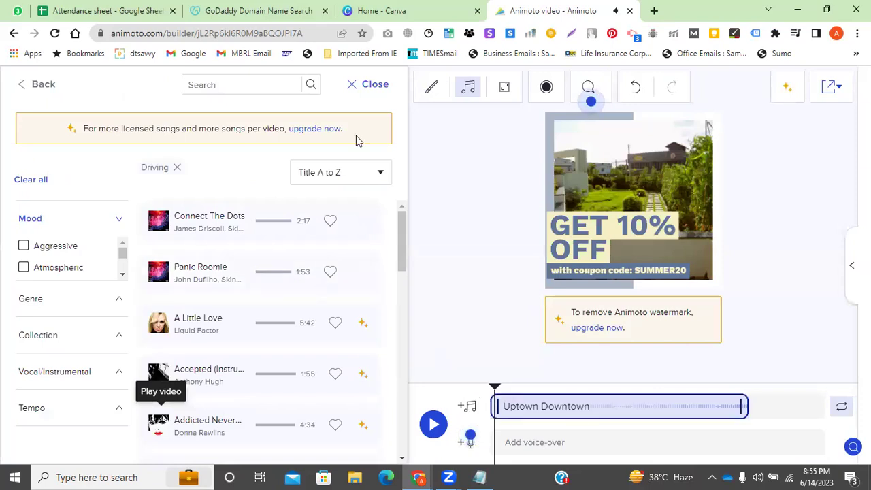
pyautogui.click(370, 87)
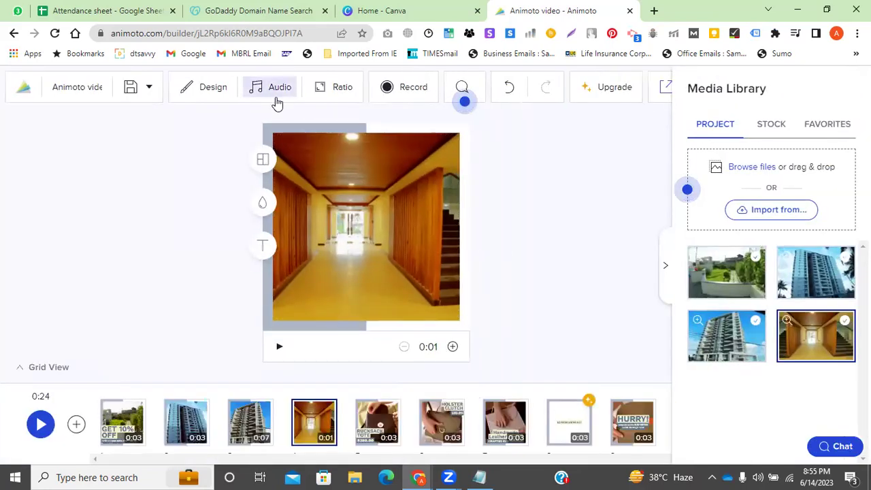
# Step: Look through the Driving tracks in the audio library again and return to the video editor
pyautogui.click(277, 100)
pyautogui.scroll(-4, 227, 316)
pyautogui.scroll(-10, 231, 313)
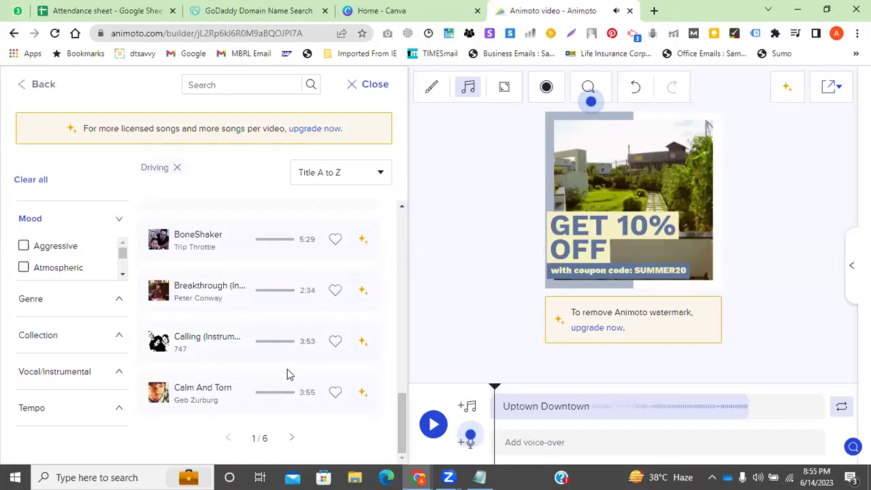
pyautogui.click(377, 88)
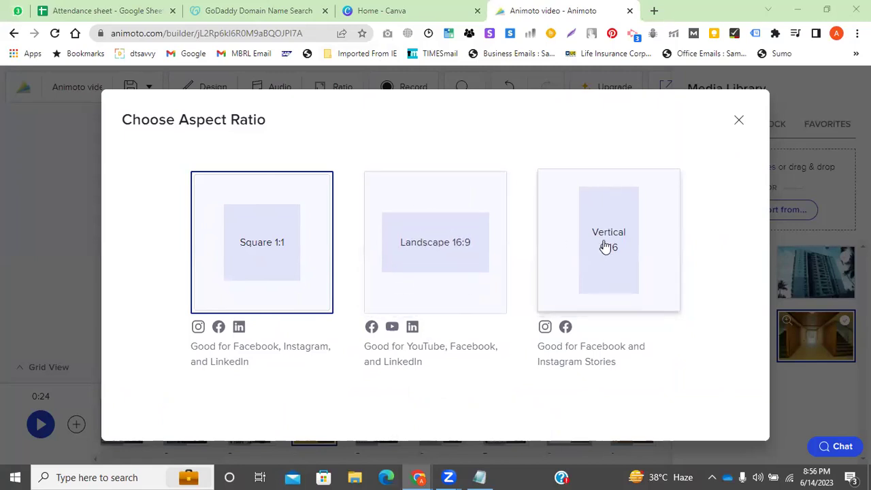
# Step: Change the video's aspect ratio to Vertical 9:16 and play a short preview
pyautogui.click(584, 279)
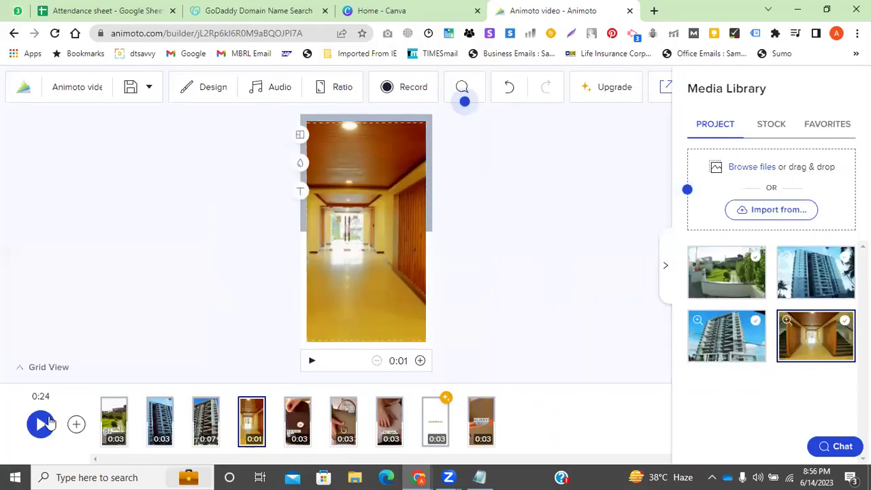
pyautogui.click(41, 424)
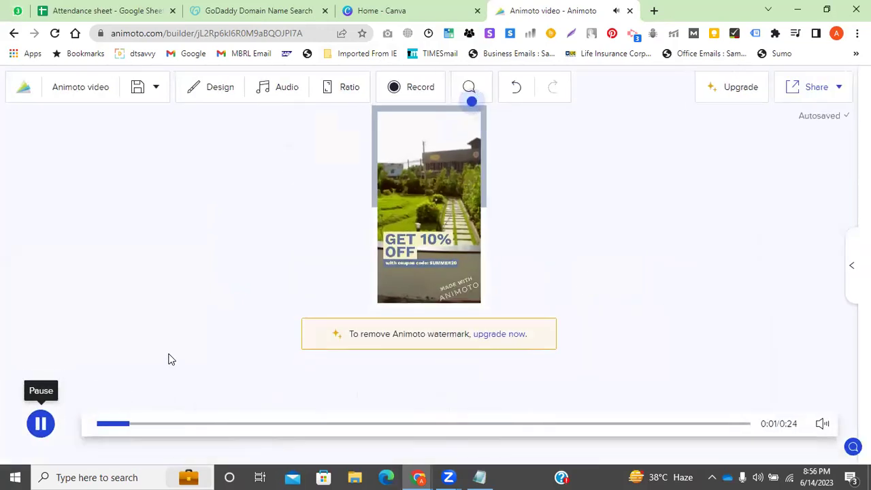
pyautogui.click(41, 423)
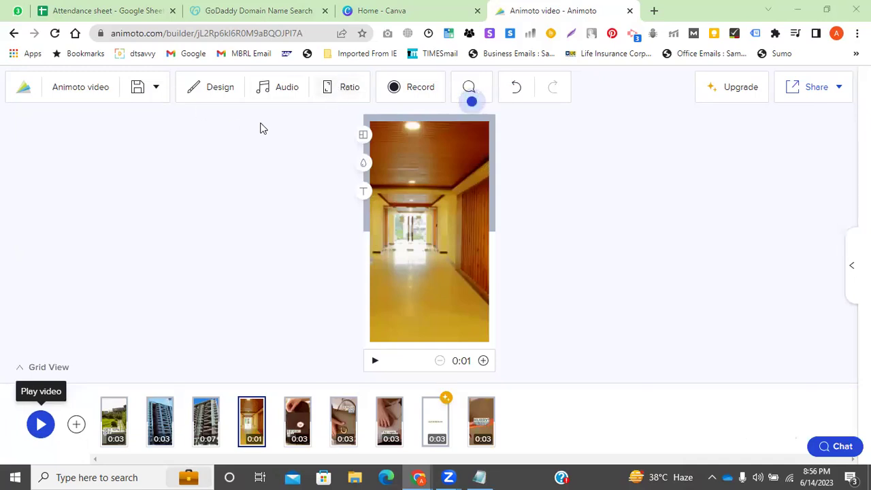
# Step: Look at the time-stamped comments area, close it, and preview the vertical video up to the Rucksack Tote scene
pyautogui.click(470, 88)
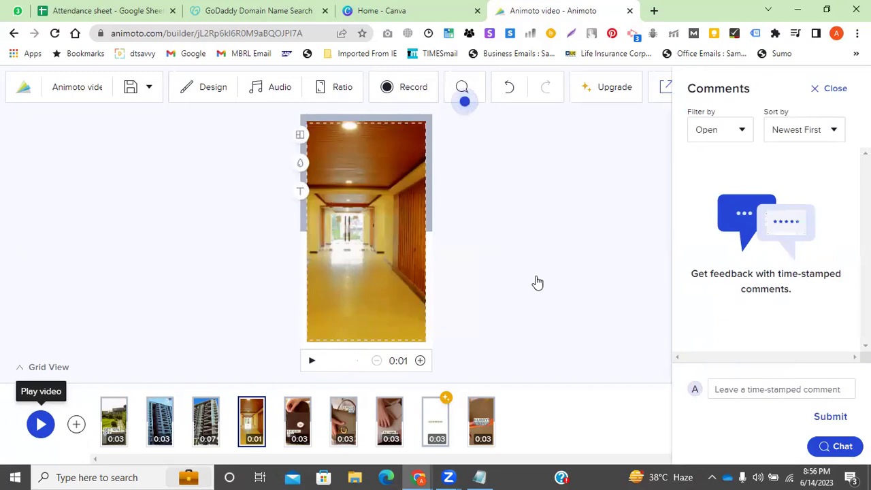
pyautogui.click(837, 89)
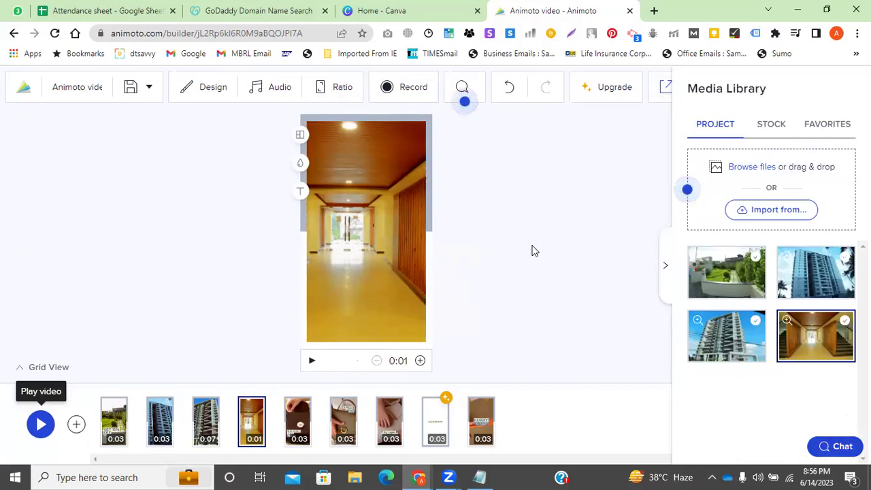
pyautogui.click(42, 426)
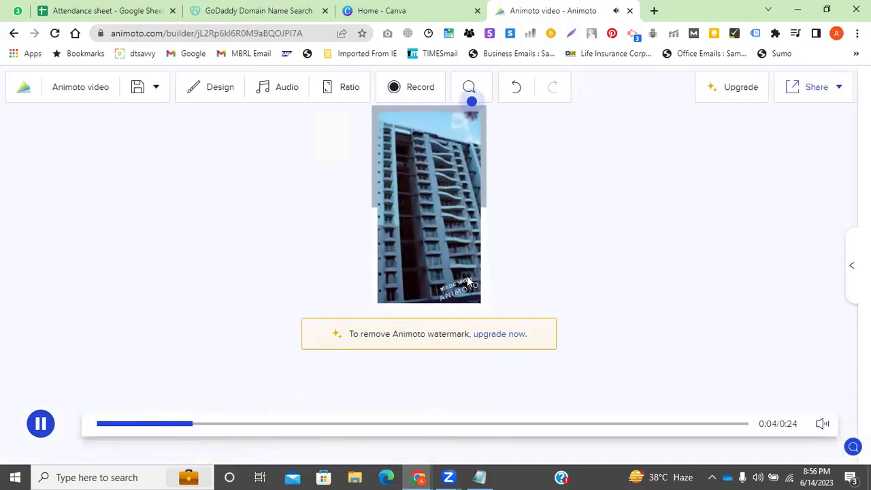
pyautogui.click(40, 424)
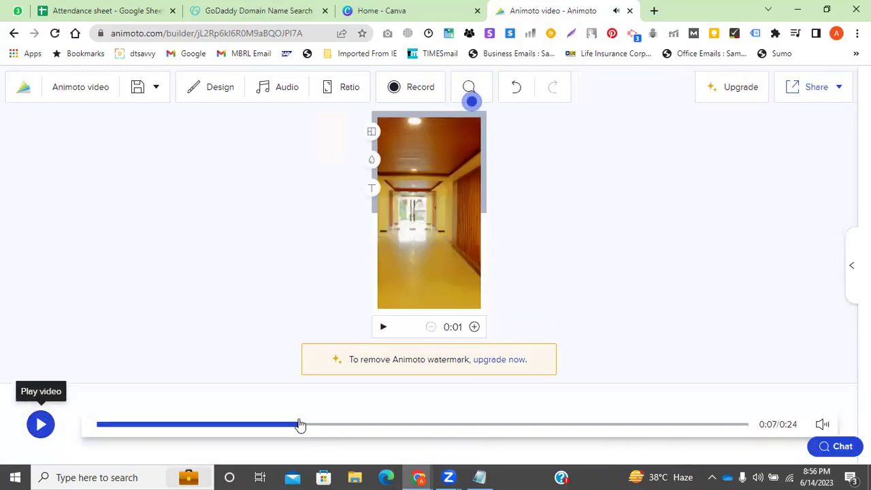
pyautogui.click(40, 424)
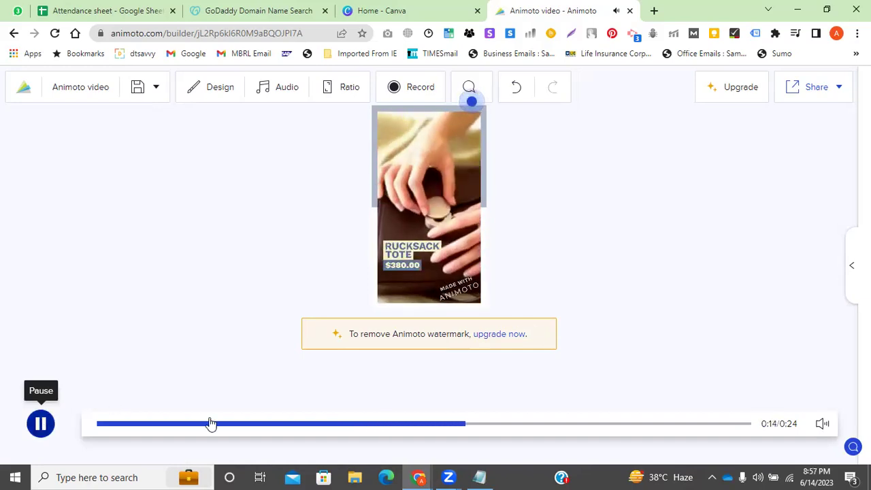
pyautogui.click(379, 451)
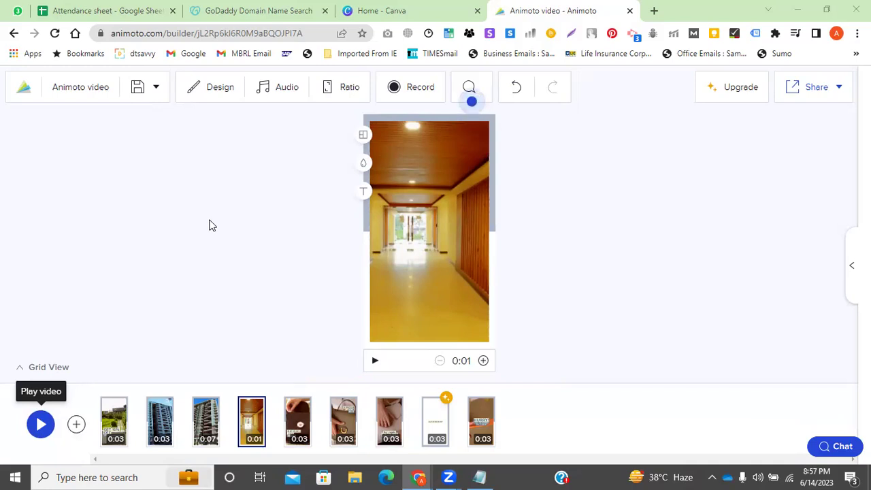
# Step: Examine the video's sharing and saving options and its title field, leaving the title as Animoto video
pyautogui.click(846, 93)
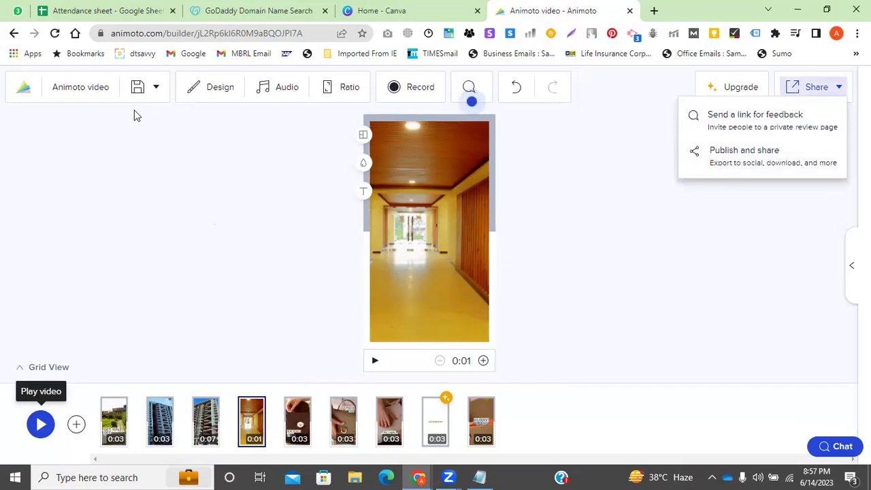
pyautogui.click(154, 90)
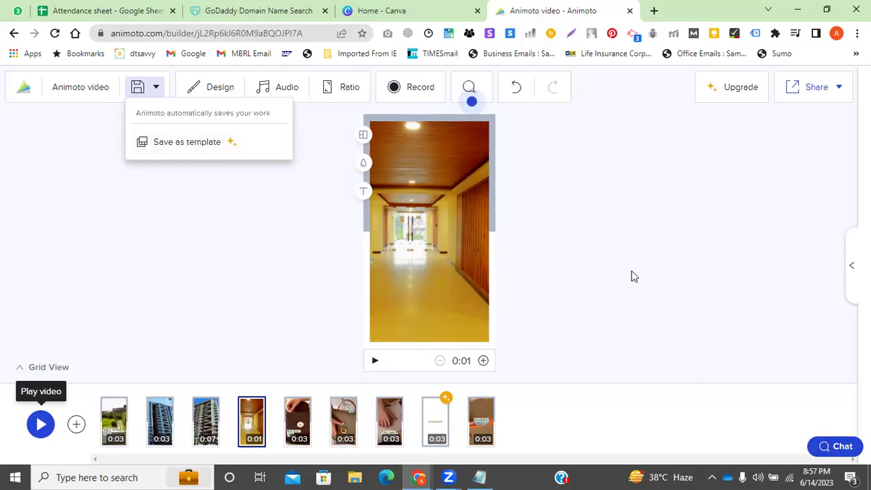
pyautogui.click(515, 149)
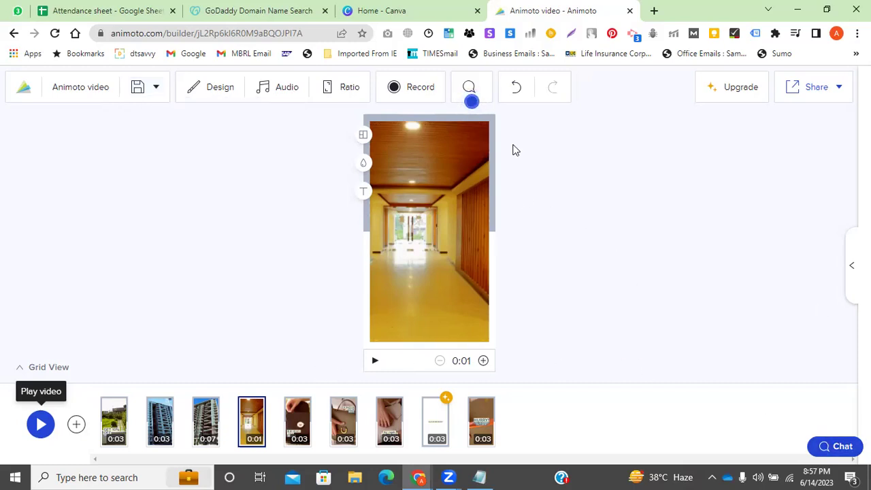
pyautogui.click(71, 94)
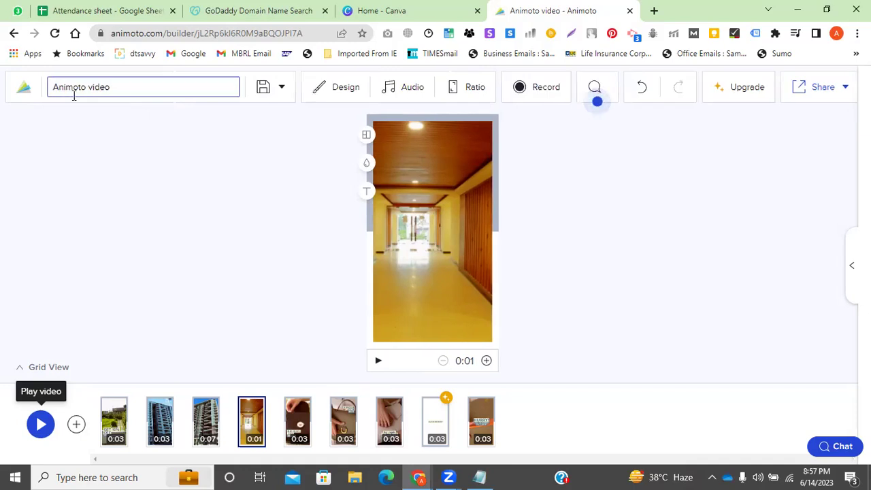
pyautogui.press('Return')
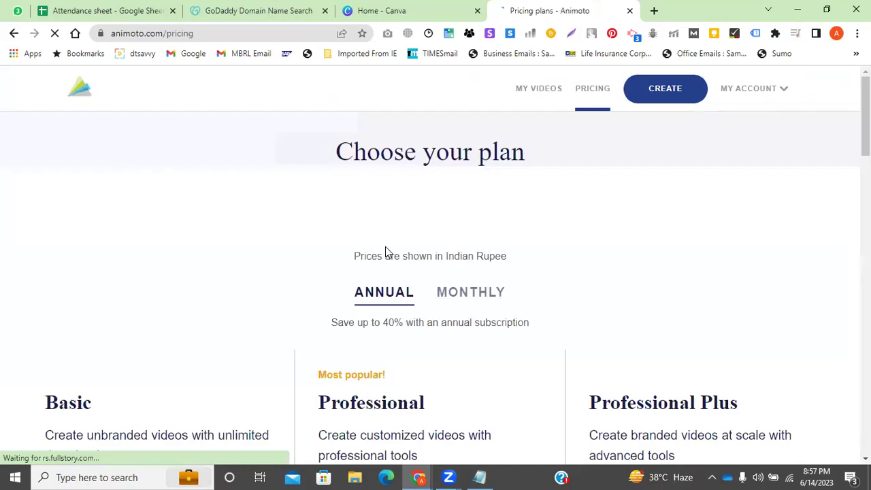
# Step: Review the Basic, Professional and Professional Plus pricing plans, return to the video project, and check its aspect ratio options
pyautogui.scroll(-4, 202, 306)
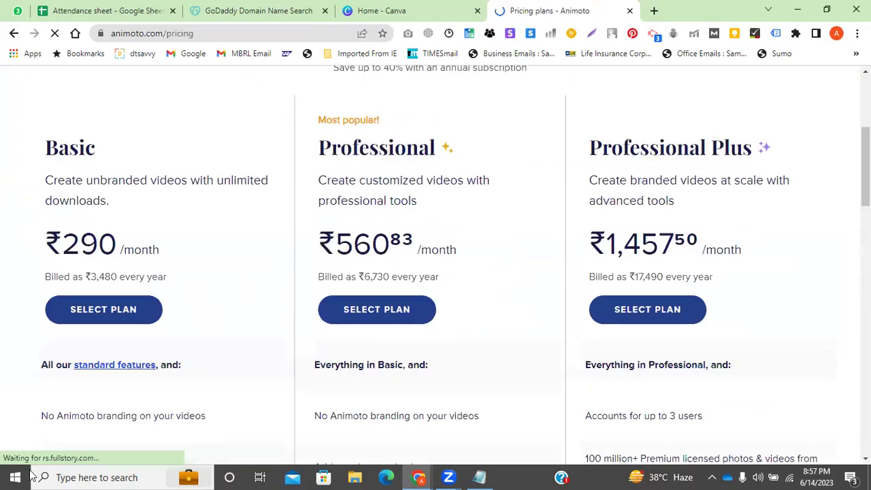
pyautogui.doubleClick(122, 149)
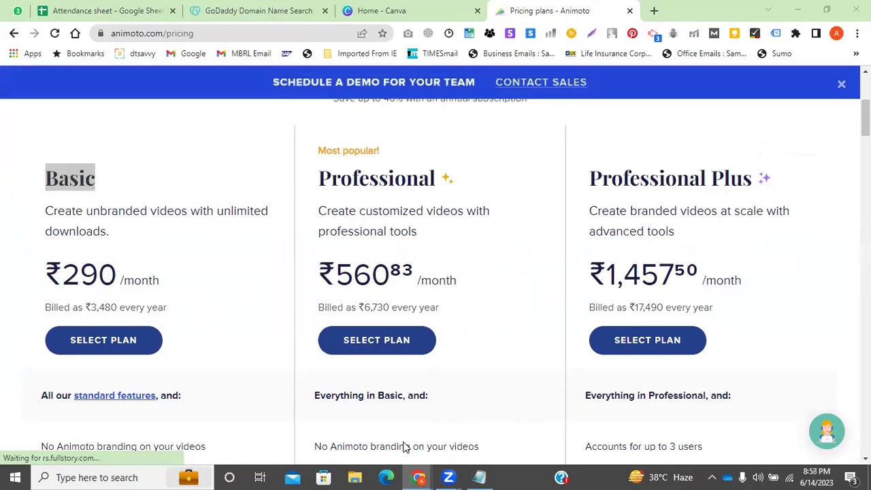
pyautogui.click(12, 34)
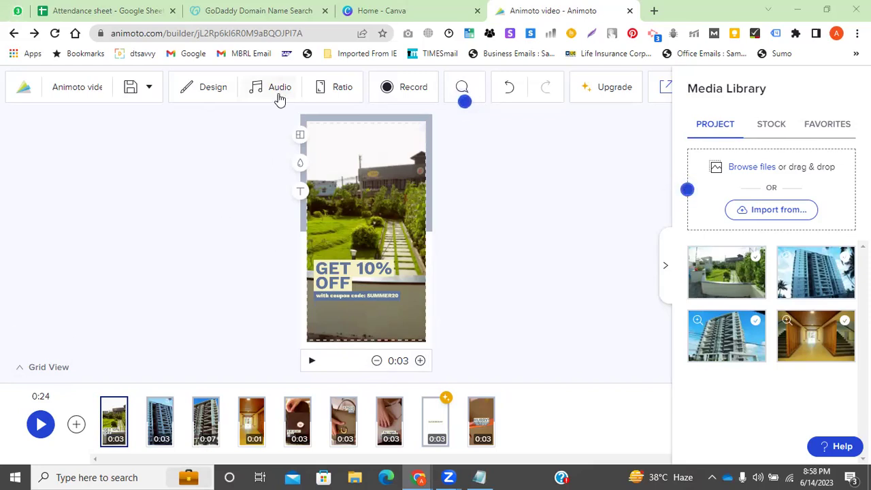
pyautogui.click(340, 94)
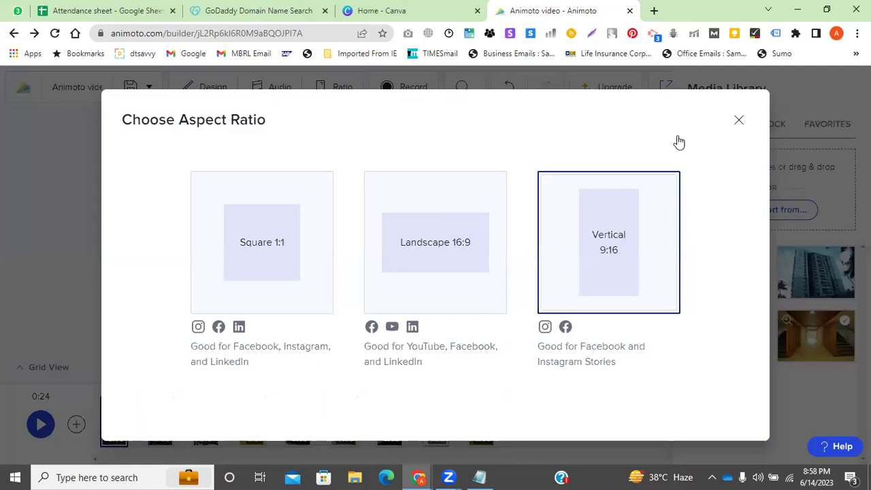
pyautogui.click(733, 122)
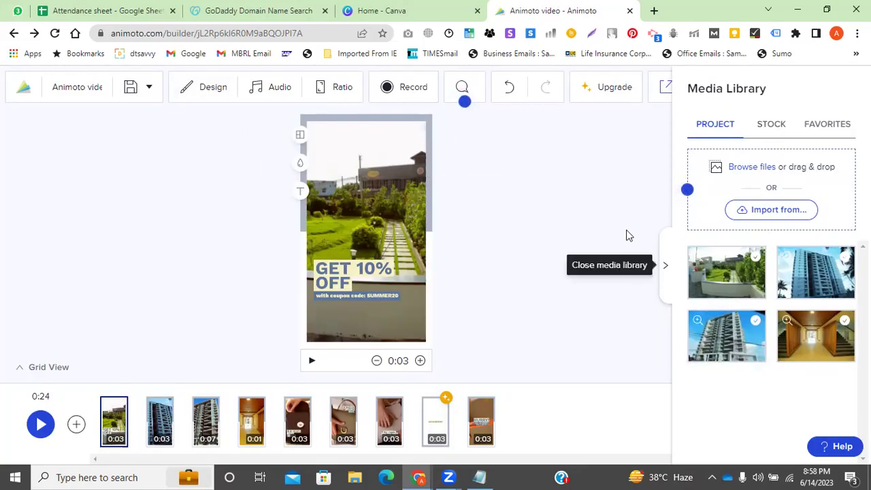
# Step: Hide the media library, publish the video for sharing, and copy its shareable video page link
pyautogui.click(665, 265)
pyautogui.click(837, 88)
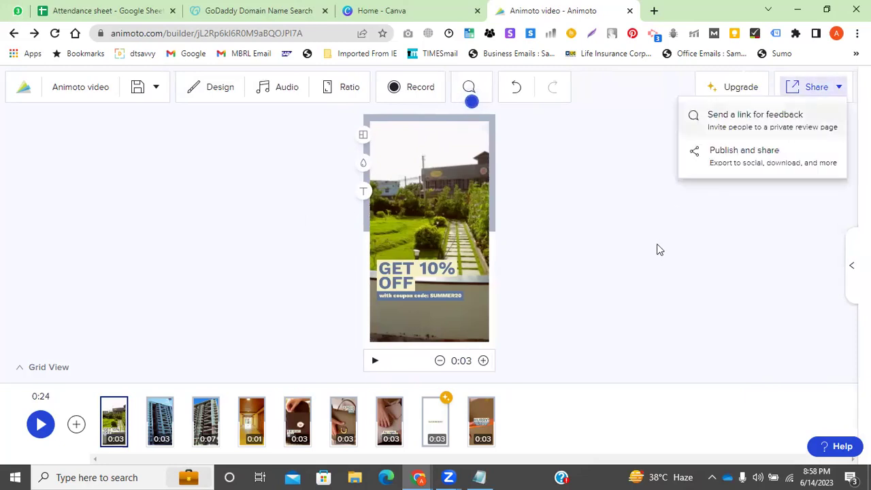
pyautogui.click(777, 160)
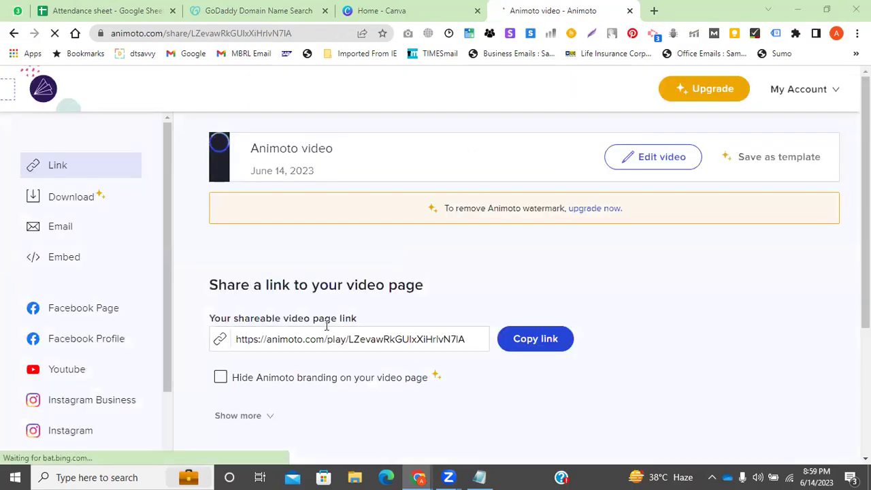
pyautogui.click(511, 345)
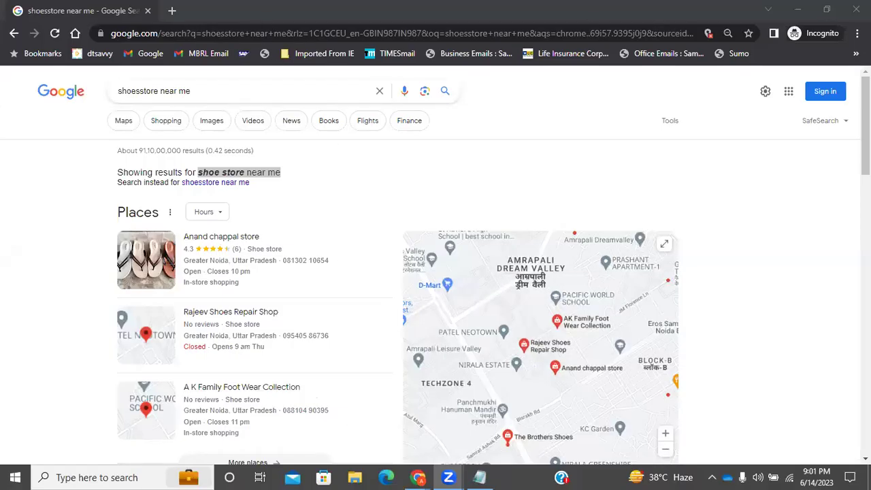
# Step: Leave the Google search results for the desktop and switch back to the Animoto share page in Chrome
pyautogui.press('super+d')
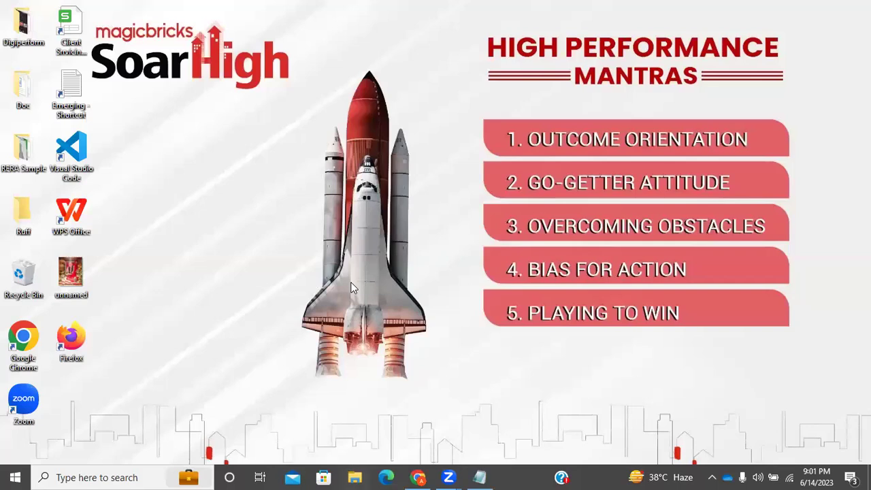
pyautogui.click(419, 477)
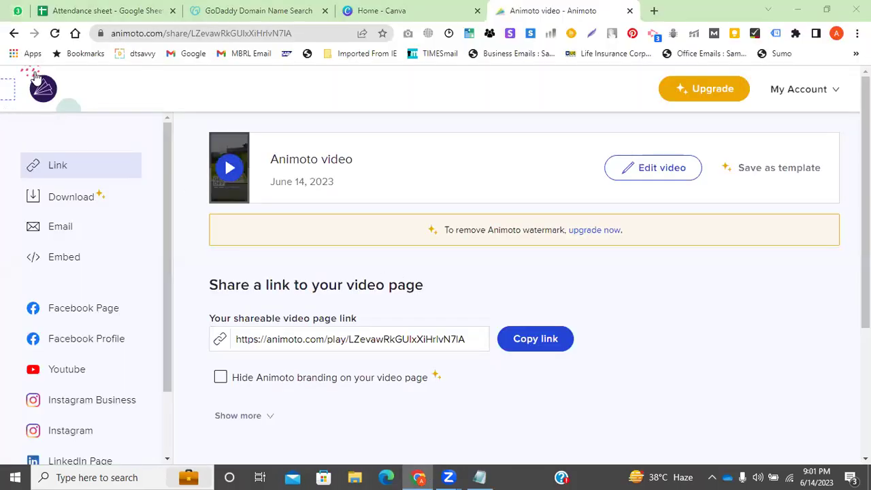
pyautogui.click(14, 33)
# Step: Revisit the attendance sheet, GoDaddy and Canva pages, open a blank browser tab, and return to the Animoto share page
pyautogui.moveTo(158, 5)
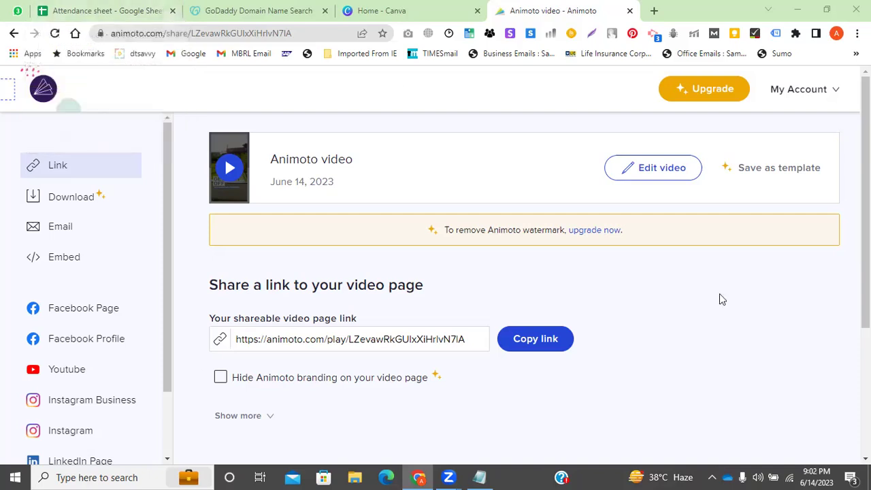
pyautogui.click(124, 6)
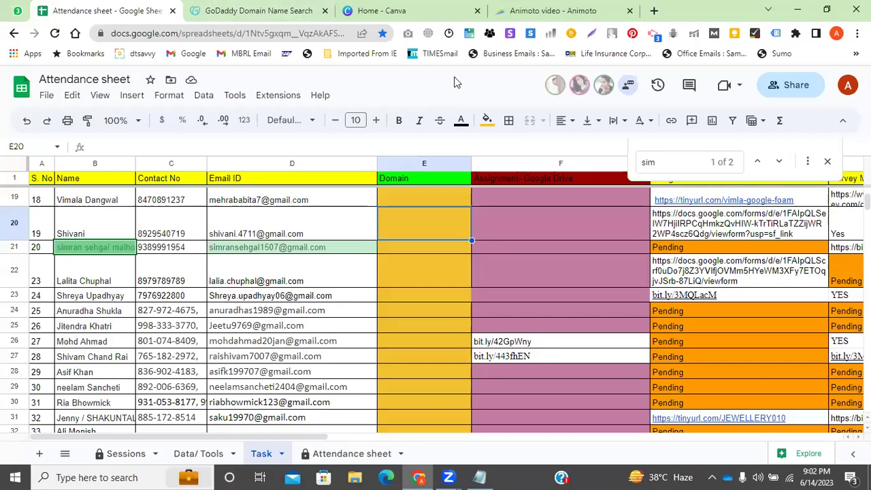
pyautogui.click(226, 8)
pyautogui.click(383, 8)
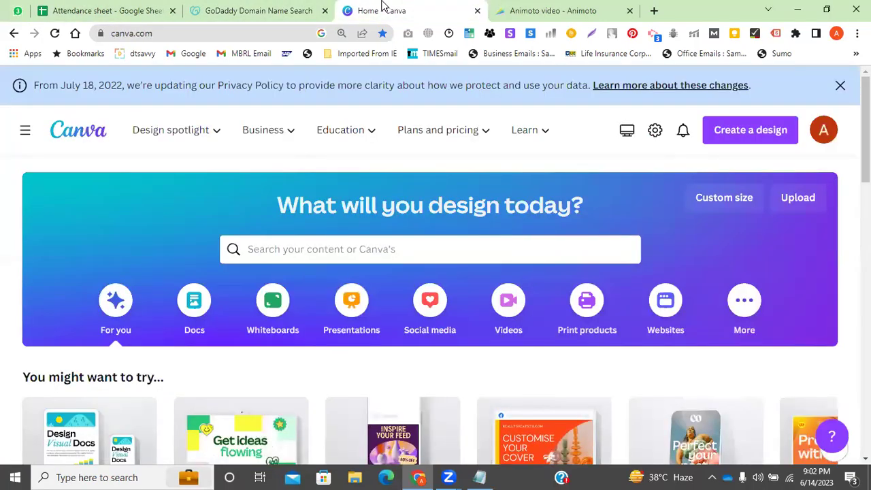
pyautogui.hotkey('ctrl', 't')
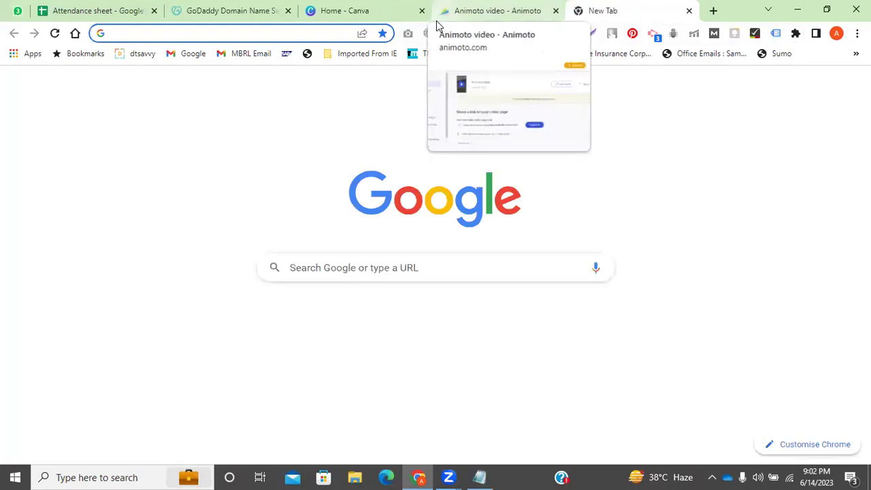
pyautogui.click(361, 10)
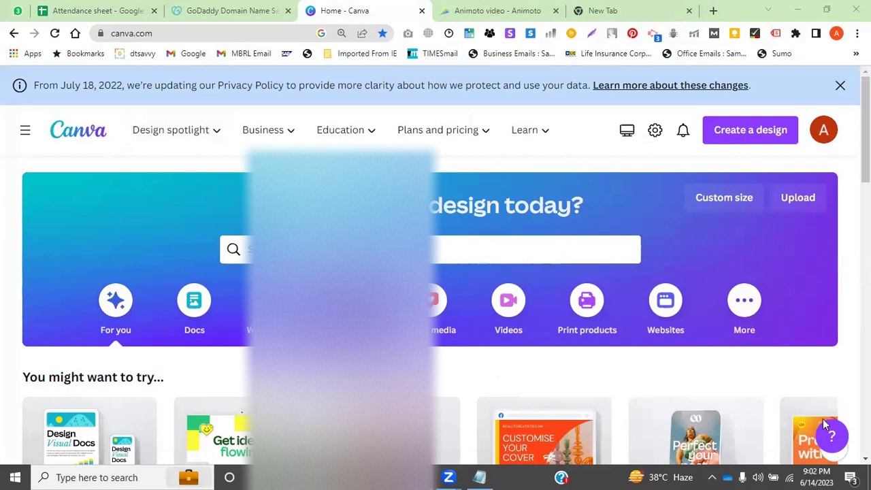
pyautogui.hotkey('ctrl', 'Tab')
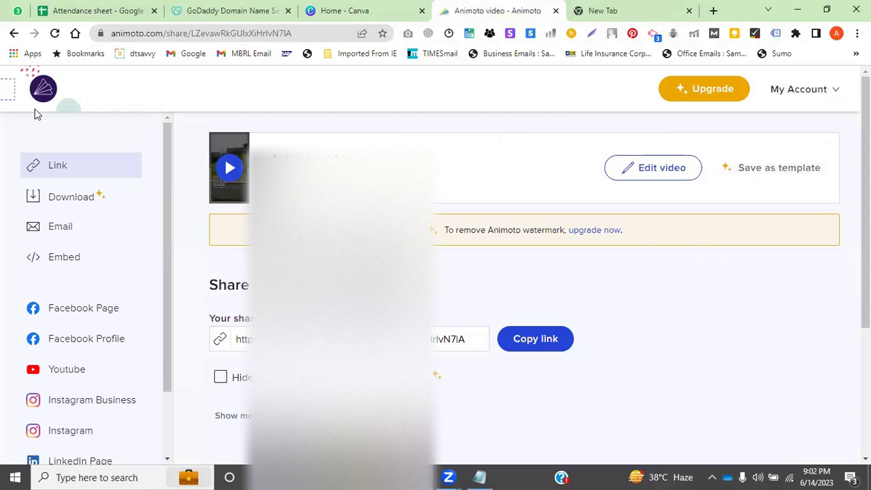
# Step: Go back to the Product Catalog template, start a new video from it, and skip uploading photos and videos
pyautogui.click(16, 34)
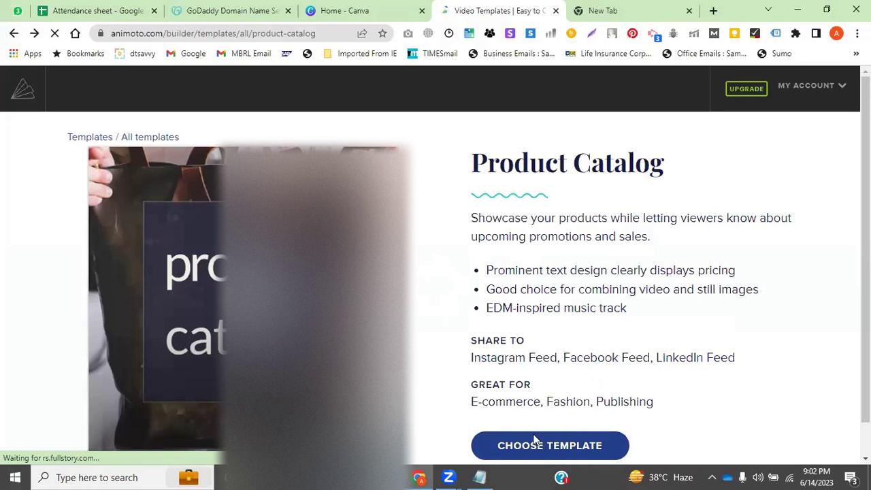
pyautogui.scroll(-1, 532, 443)
pyautogui.click(556, 411)
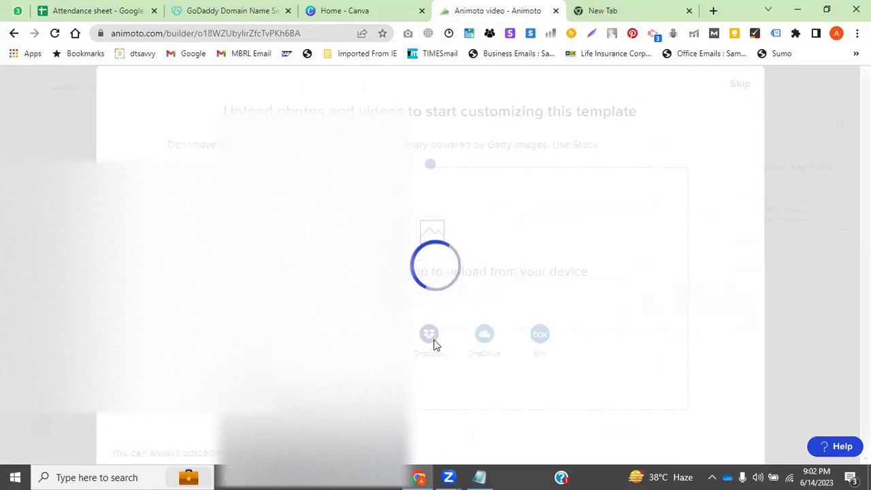
pyautogui.click(740, 86)
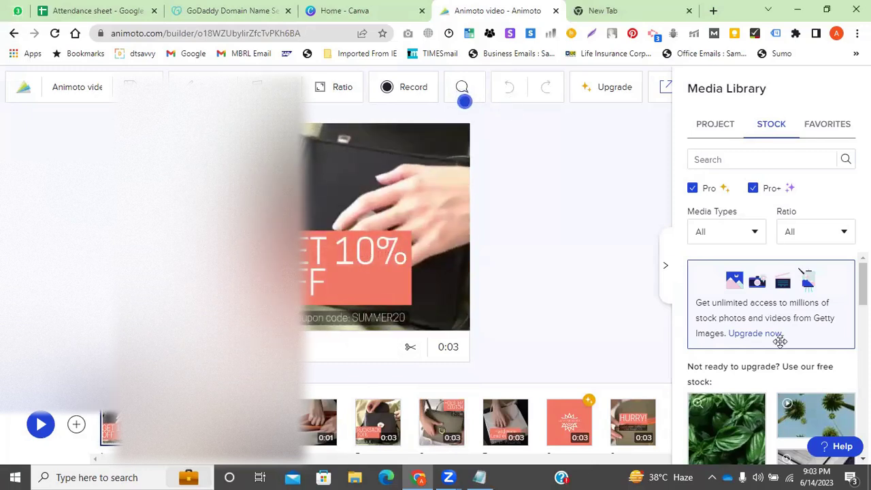
# Step: Replace the media in the first three scenes with the free stock green basil leaves, grey wooden planks and green hanging leaf video
pyautogui.moveTo(739, 431); pyautogui.dragTo(409, 259)
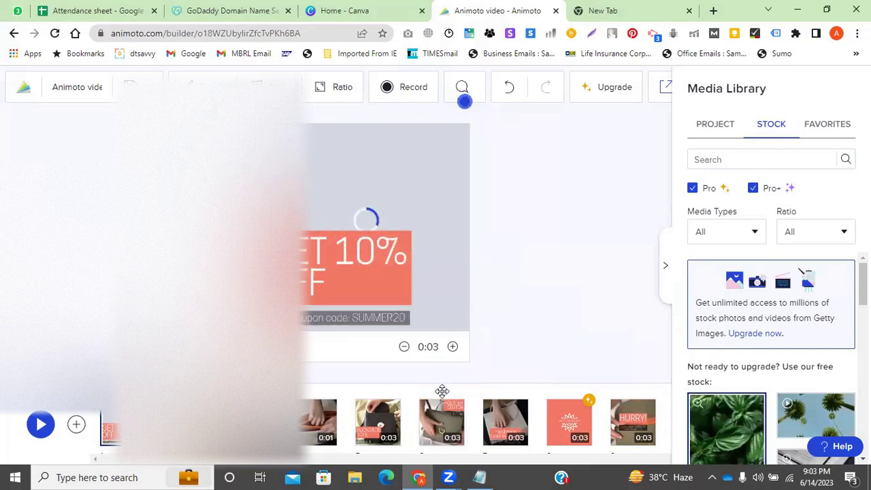
pyautogui.scroll(-2, 806, 393)
pyautogui.moveTo(813, 347); pyautogui.dragTo(408, 286)
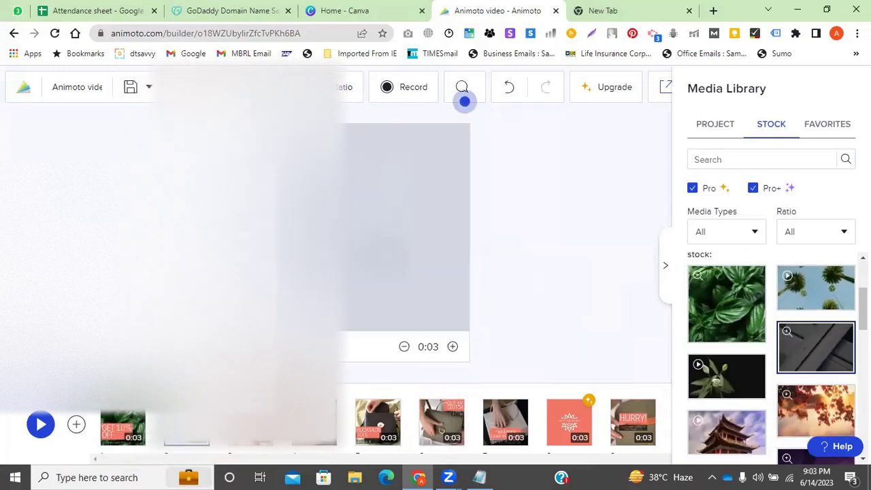
pyautogui.scroll(-3, 727, 311)
pyautogui.moveTo(728, 311); pyautogui.dragTo(414, 243)
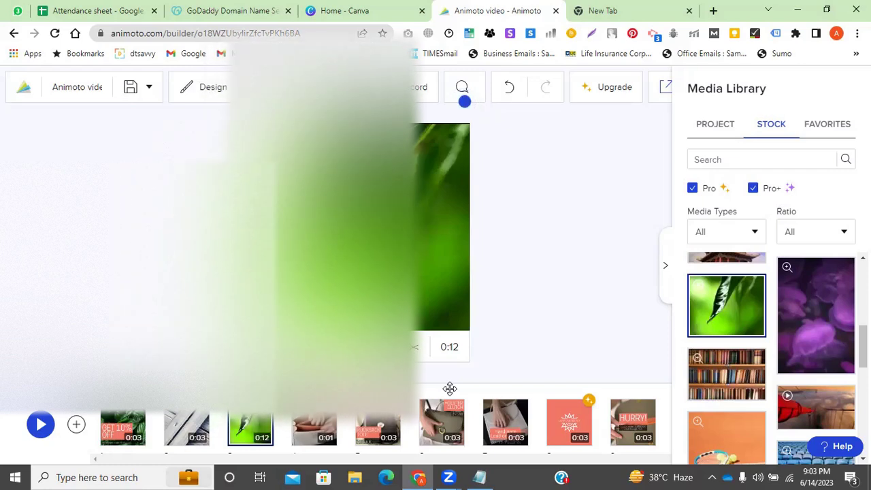
# Step: Revisit the Task sheet of the attendance spreadsheet and the Canva home page, and return to the Animoto video editor
pyautogui.click(84, 10)
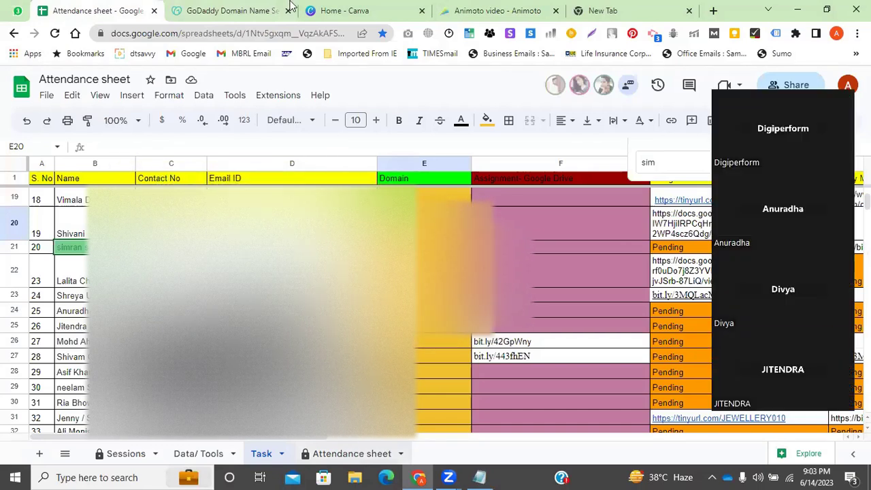
pyautogui.click(334, 11)
pyautogui.click(486, 10)
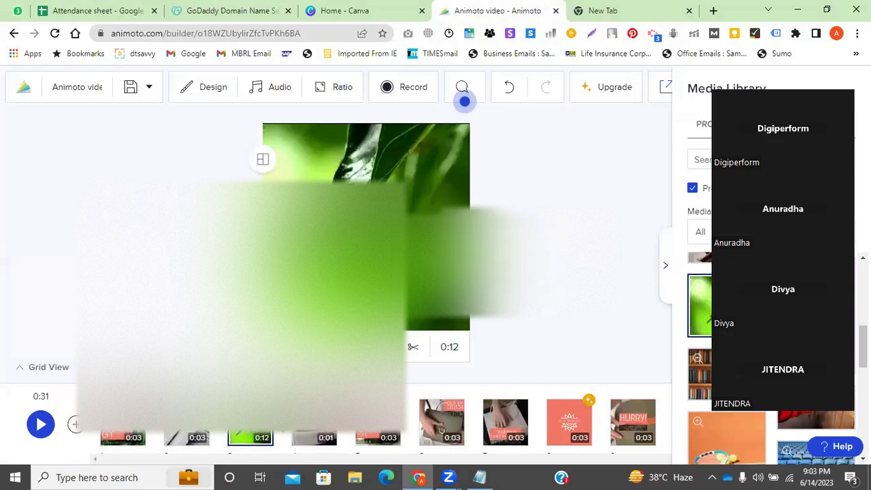
# Step: Review the 14 June 2023 attendance column down to row 38, revisit the GoDaddy domain results, and return to the Animoto editor
pyautogui.click(103, 9)
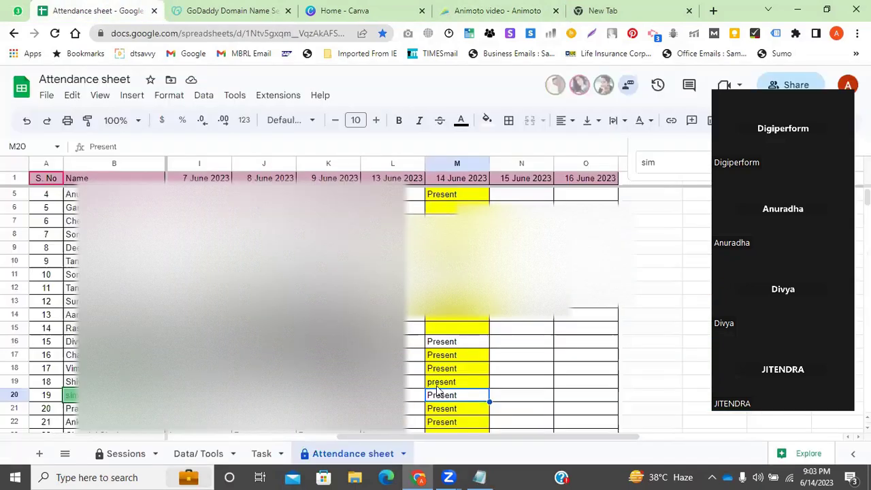
pyautogui.scroll(-7, 438, 394)
pyautogui.click(444, 342)
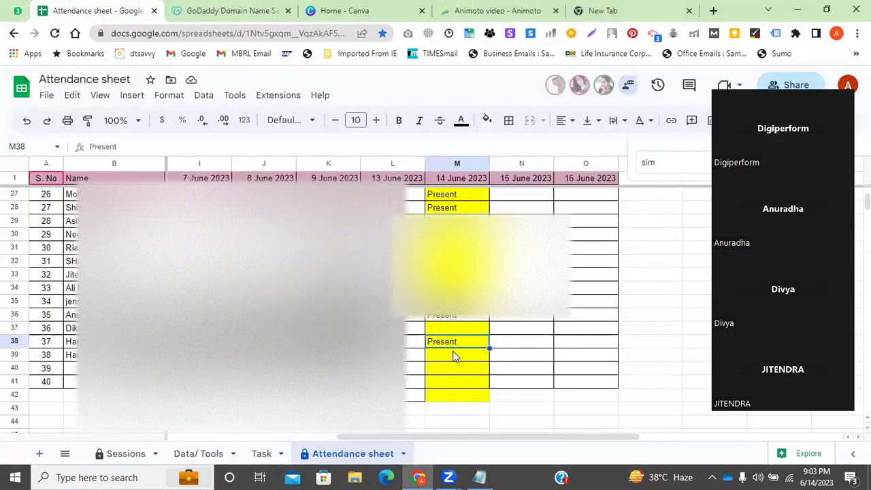
pyautogui.click(177, 7)
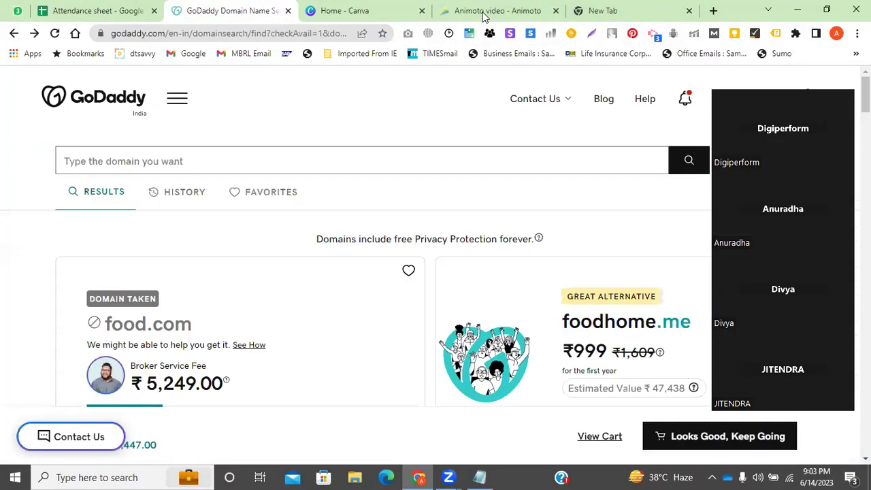
pyautogui.click(486, 10)
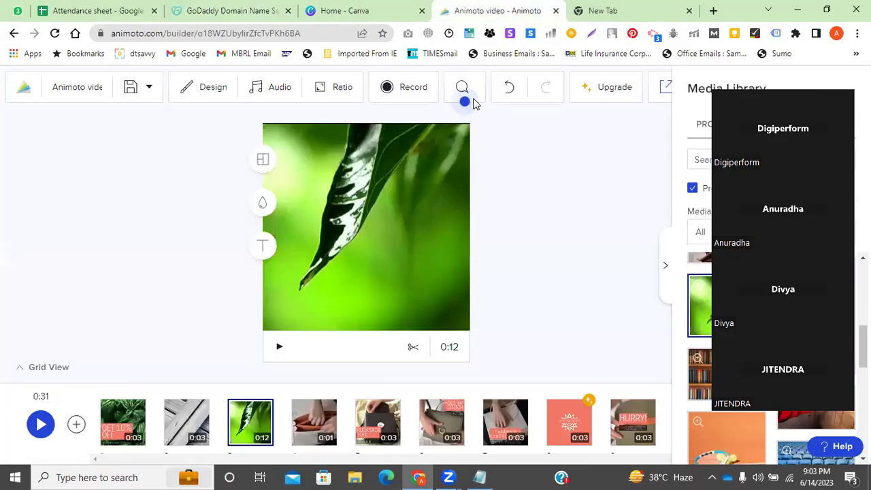
# Step: Replace the Rucksack Tote scene's media with the green hanging leaf stock video
pyautogui.click(390, 431)
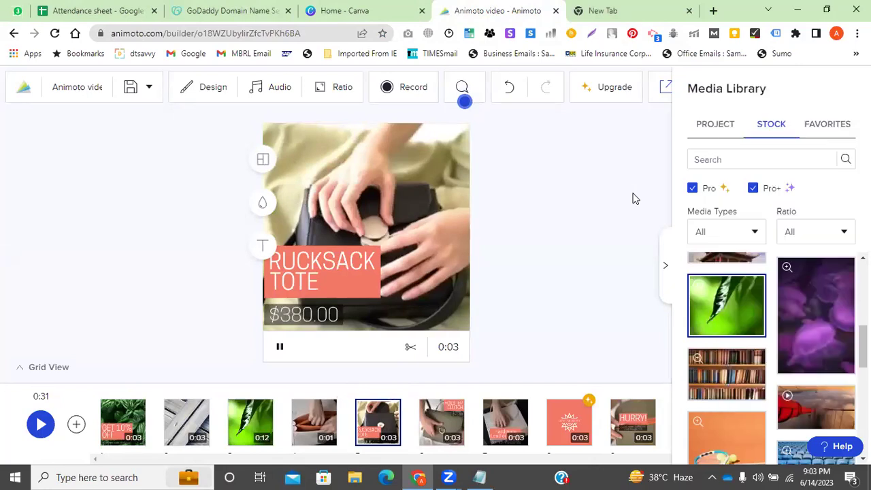
pyautogui.moveTo(717, 381); pyautogui.dragTo(391, 286)
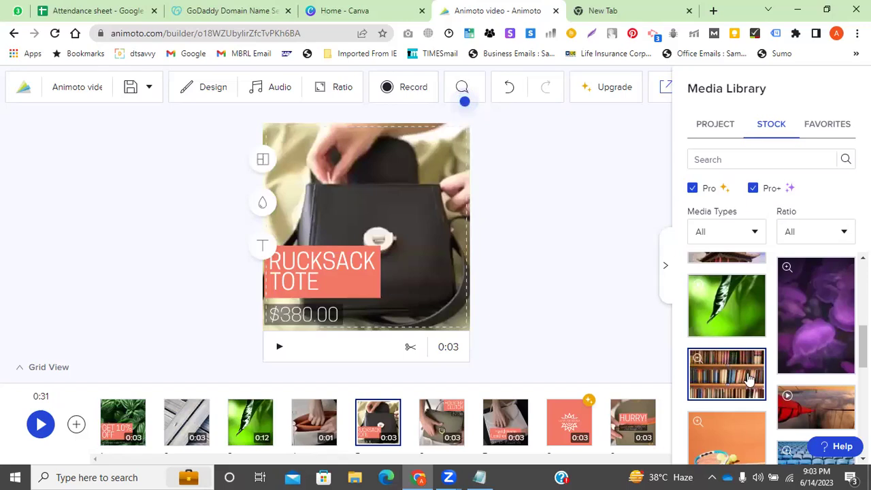
pyautogui.moveTo(726, 305); pyautogui.dragTo(381, 204)
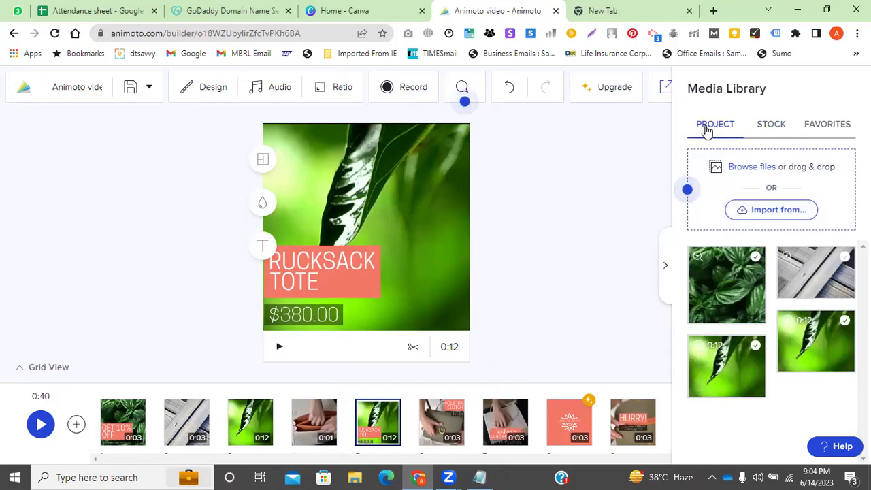
# Step: Upload the photo IMG-20220625-WA0012 from Downloads to the project media and place it in the Rucksack Tote scene
pyautogui.click(749, 167)
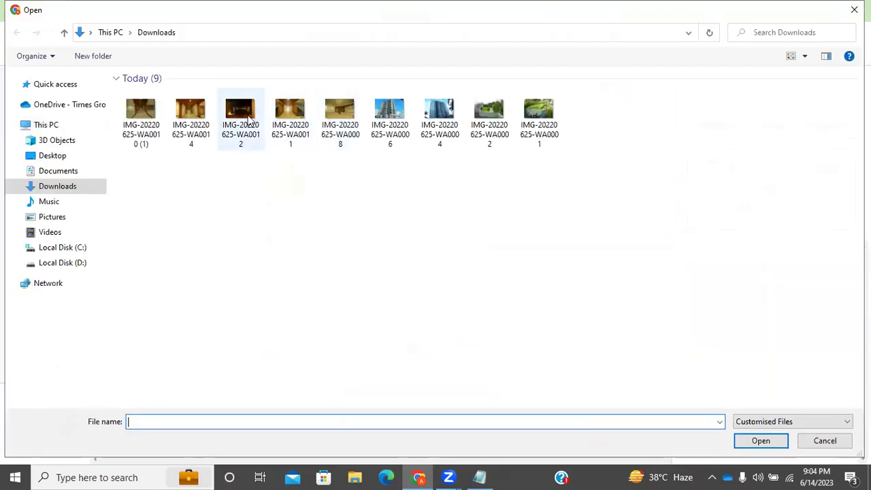
pyautogui.click(249, 119)
pyautogui.press('Return')
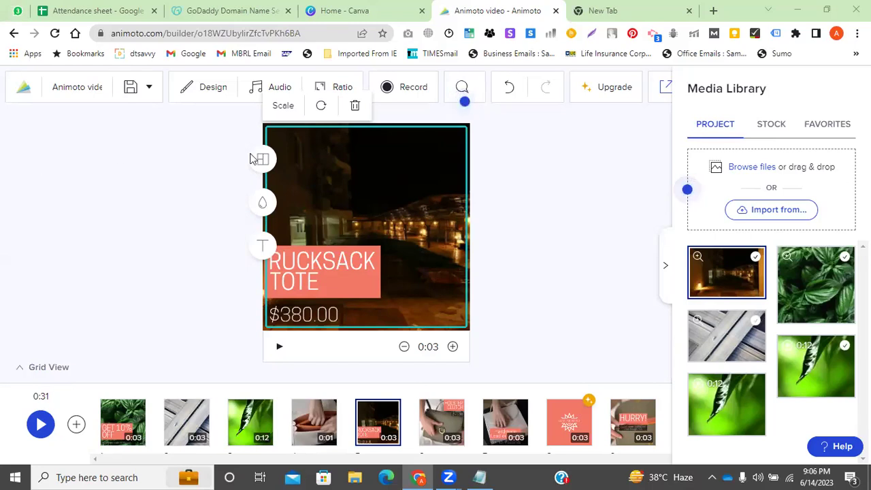
# Step: Change the second line of the Rucksack Tote title from "TOTE" to "Tbfabbbab" and deselect the text
pyautogui.click(325, 266)
pyautogui.click(324, 271)
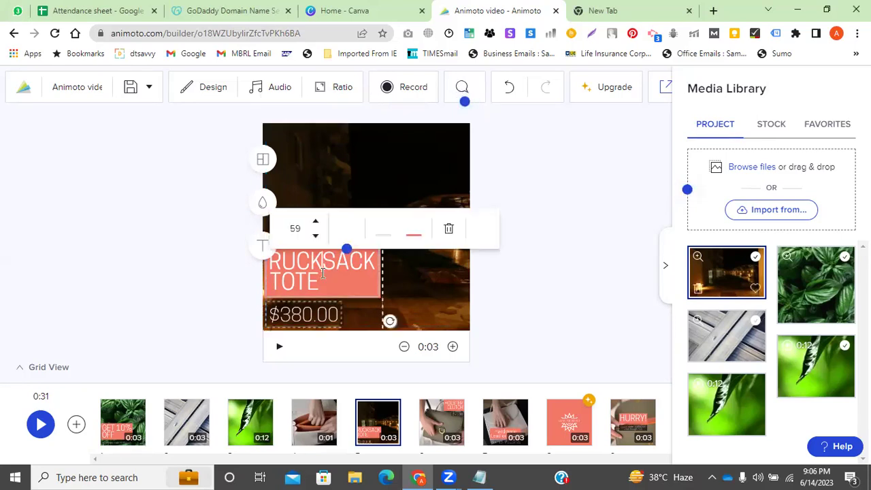
pyautogui.press('BackSpace')
pyautogui.press('BackSpace')
pyautogui.press('BackSpace')
pyautogui.write('bfabbbab')
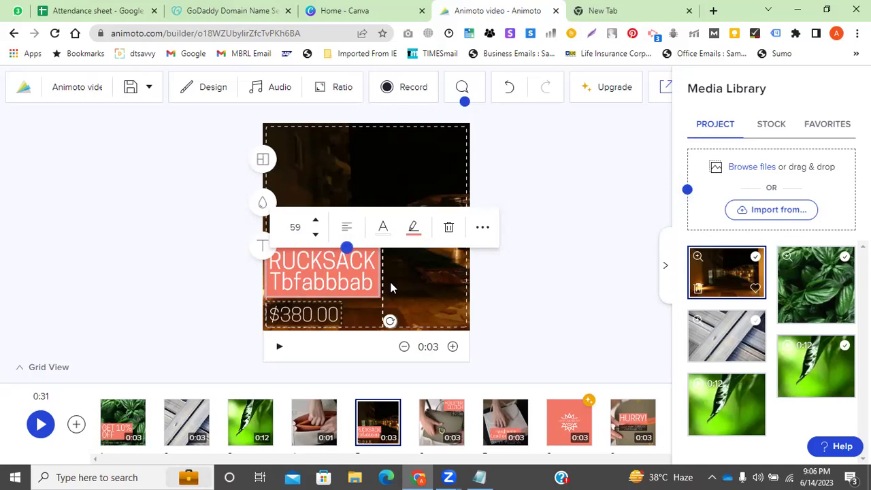
pyautogui.click(561, 175)
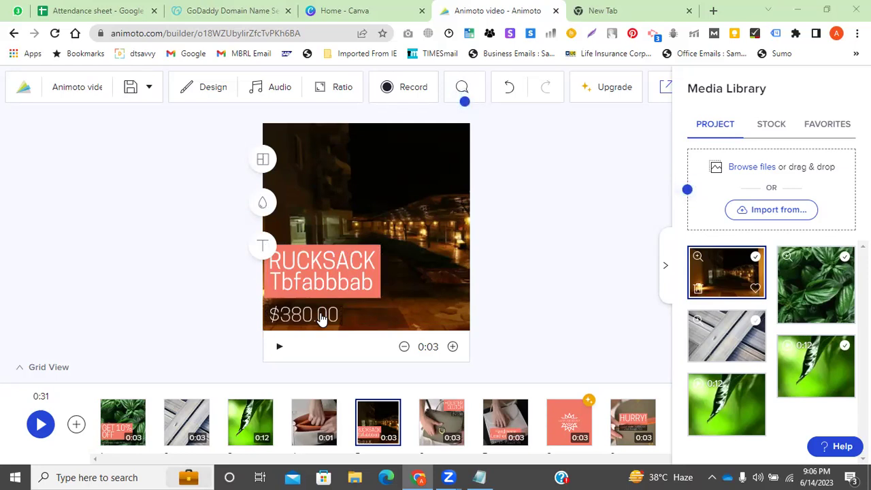
# Step: Replace the night photo behind the $380.00 caption with the green basil leaves photo from the project media
pyautogui.click(322, 320)
pyautogui.moveTo(371, 378)
pyautogui.moveTo(792, 274); pyautogui.dragTo(340, 286)
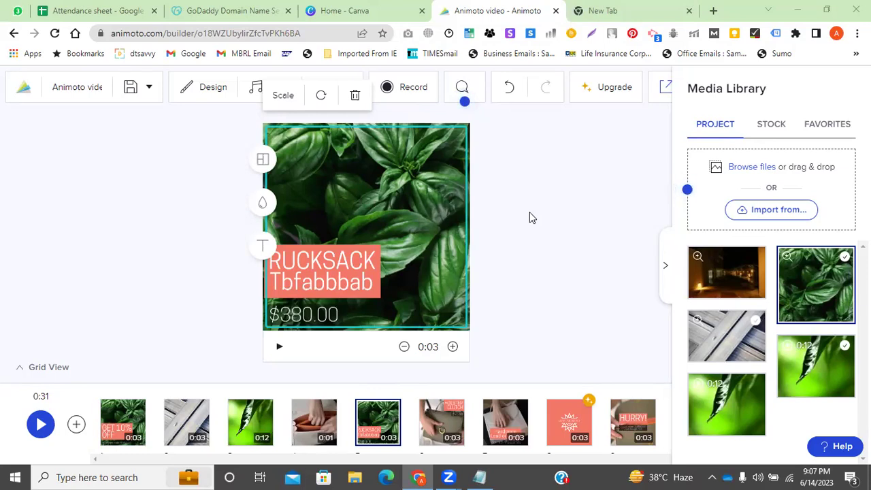
# Step: Insert more sample letters into the title's second line so that it reads "Tbfabbbasbffaab"
pyautogui.click(346, 274)
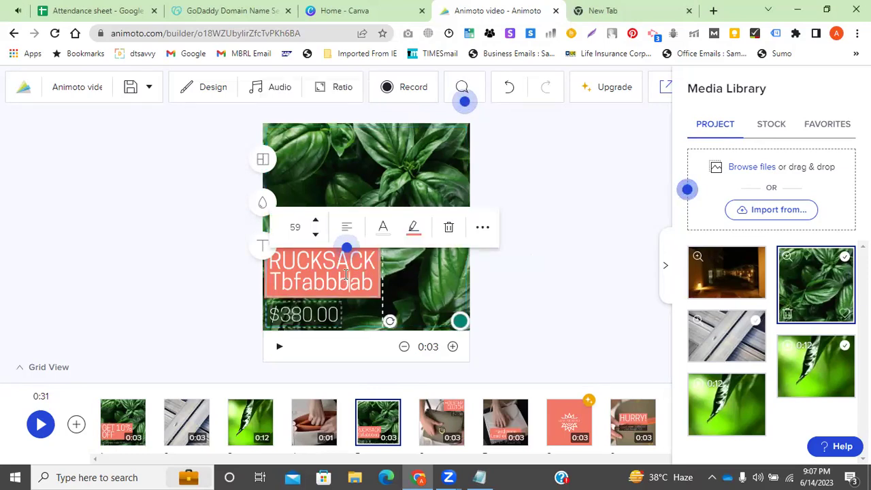
pyautogui.write('ffa')
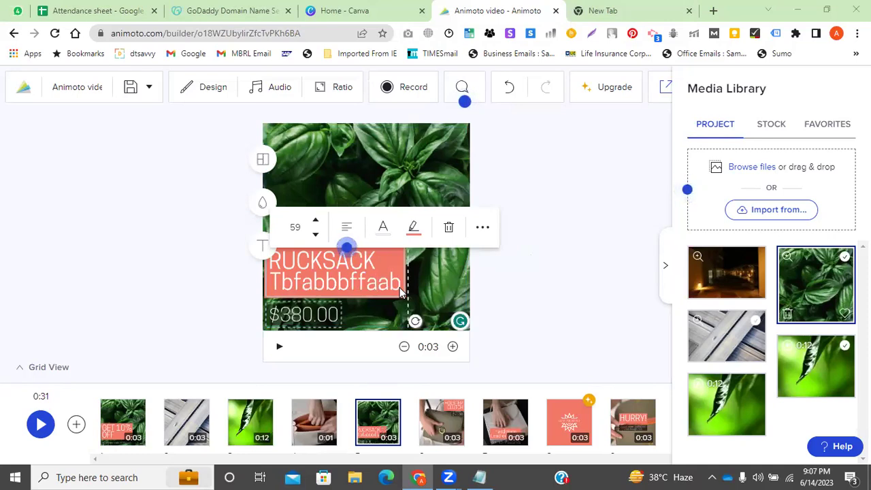
pyautogui.click(351, 286)
pyautogui.write('asb')
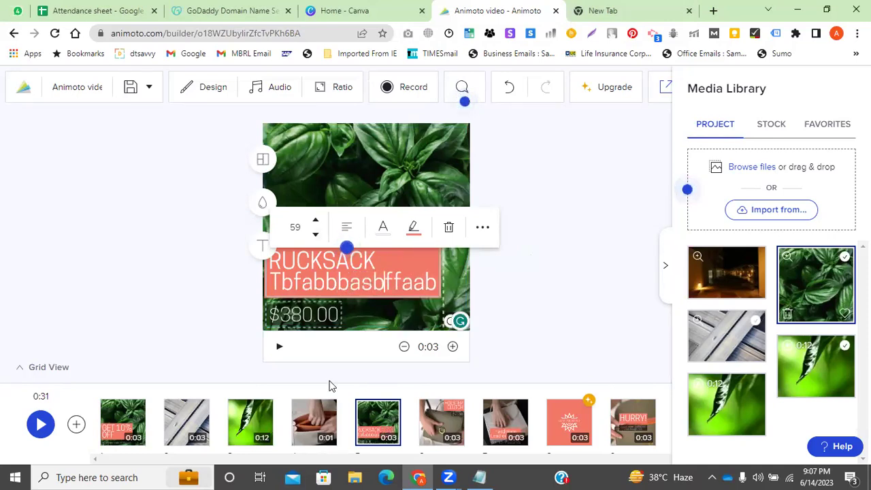